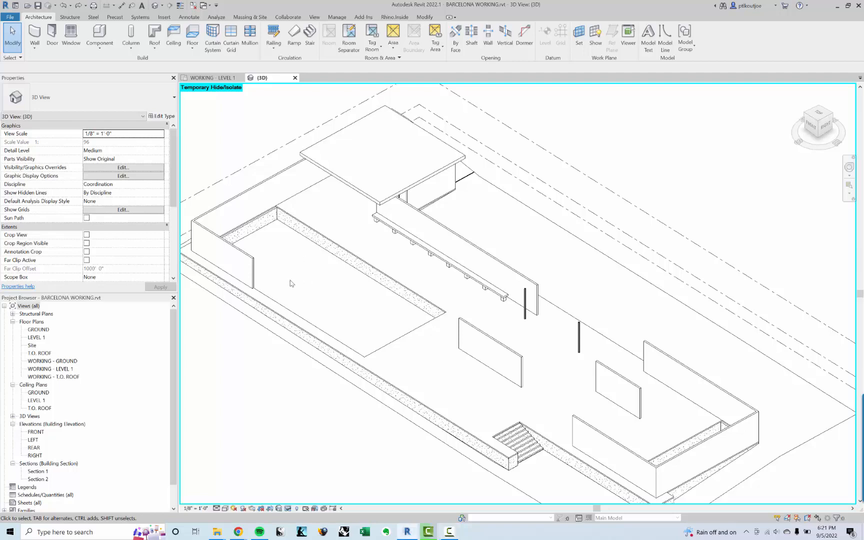
- Recenter the 3D pavilion view and check the properties of the WORKING GROUND, LEVEL 1 and T.O. ROOF plans
{"action": "middle_click_drag", "start_coordinate": [290, 280], "coordinate": [325, 262]}
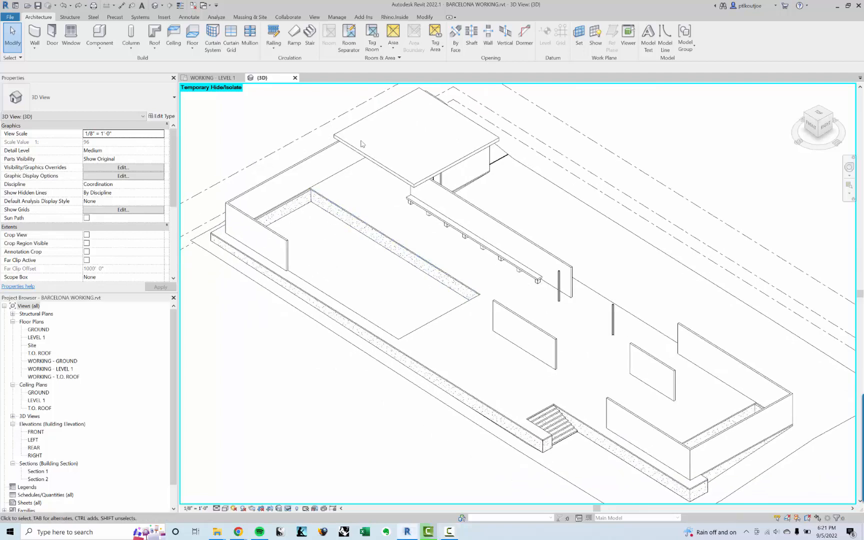
{"action": "middle_click_drag", "start_coordinate": [469, 274], "coordinate": [461, 272]}
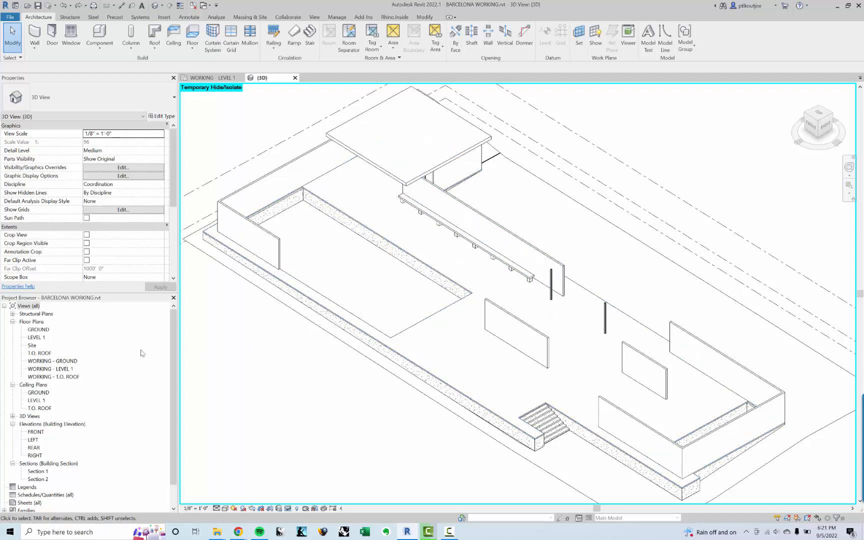
{"action": "left_click", "coordinate": [37, 362]}
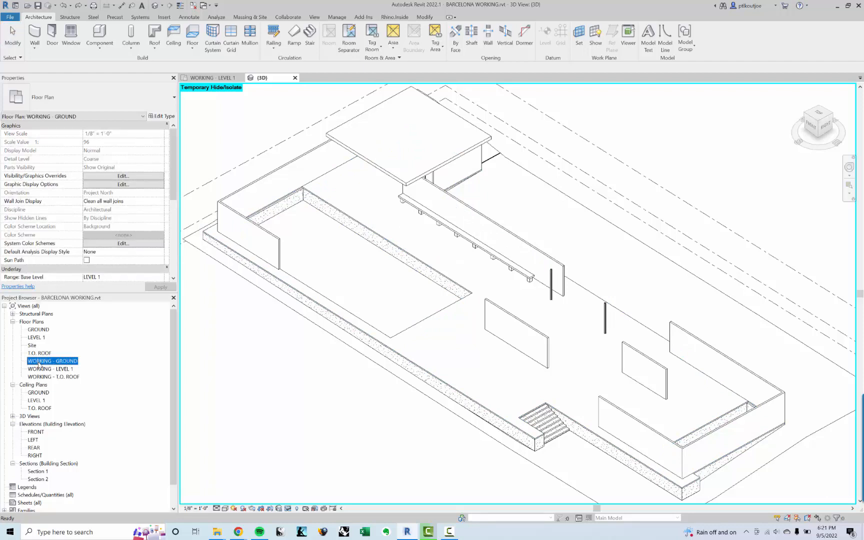
{"action": "left_click", "coordinate": [41, 369]}
{"action": "left_click", "coordinate": [44, 377]}
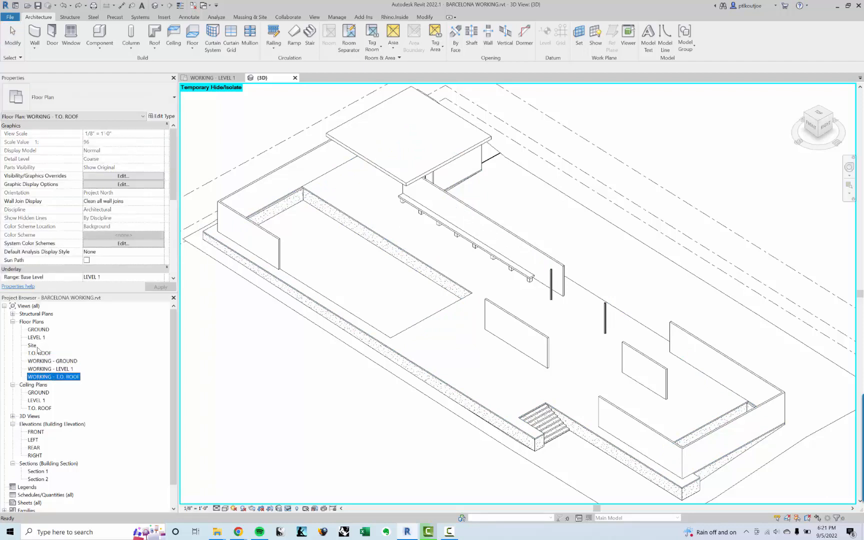
{"action": "left_click", "coordinate": [41, 360]}
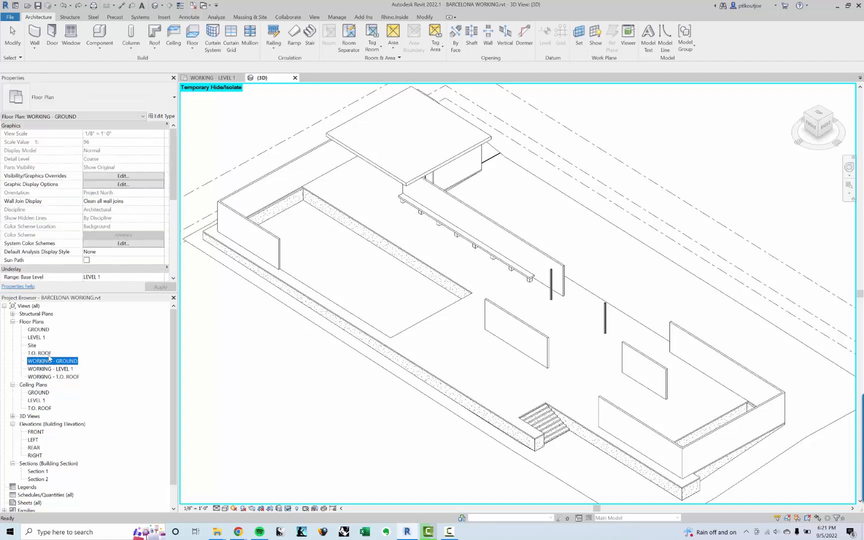
- Open the WORKING - GROUND floor plan from the Project Browser
{"action": "scroll", "coordinate": [167, 210], "scroll_direction": "down", "scroll_amount": 4}
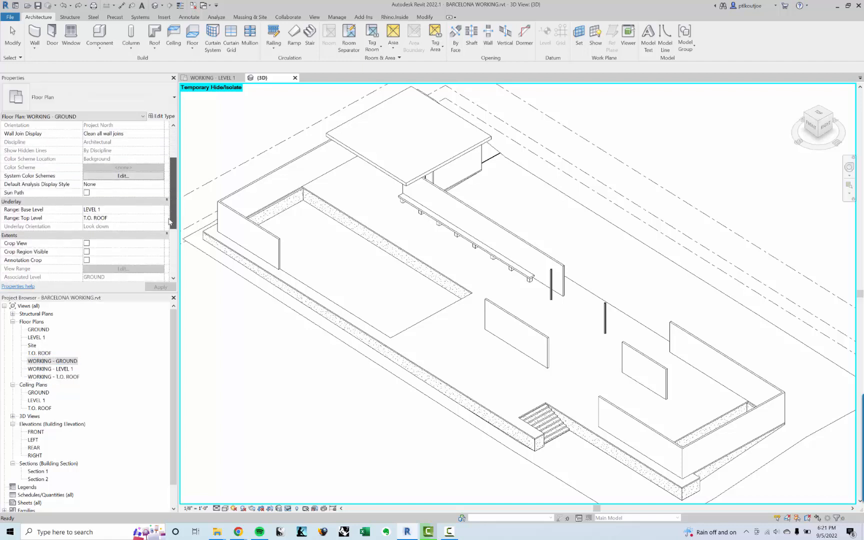
{"action": "scroll", "coordinate": [167, 236], "scroll_direction": "down", "scroll_amount": 3}
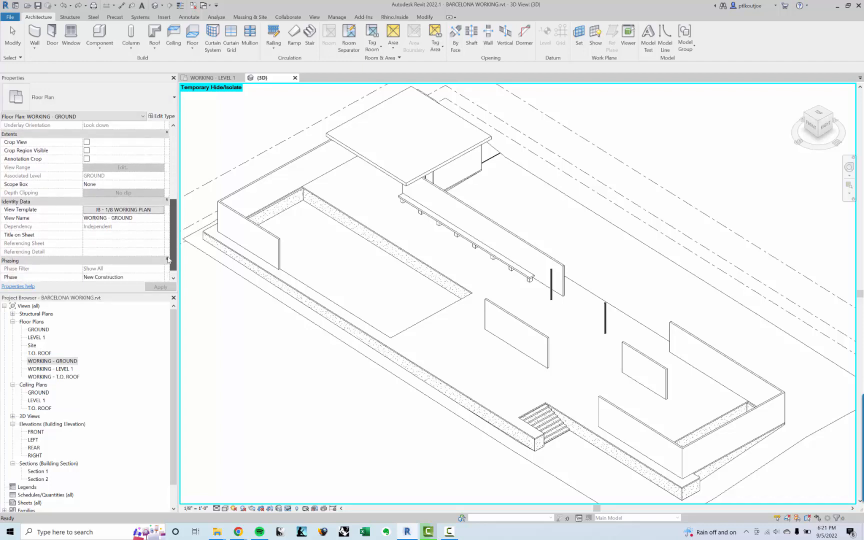
{"action": "left_click_drag", "start_coordinate": [169, 259], "coordinate": [171, 231]}
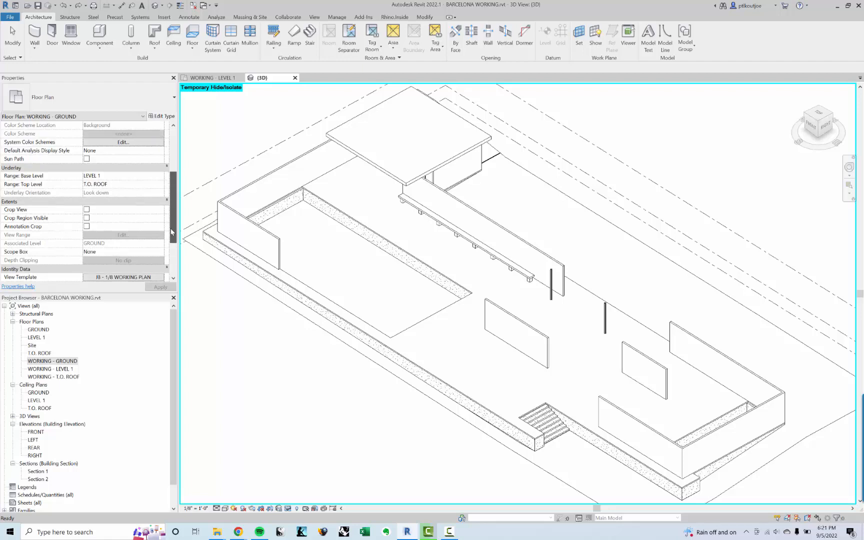
{"action": "double_click", "coordinate": [70, 362]}
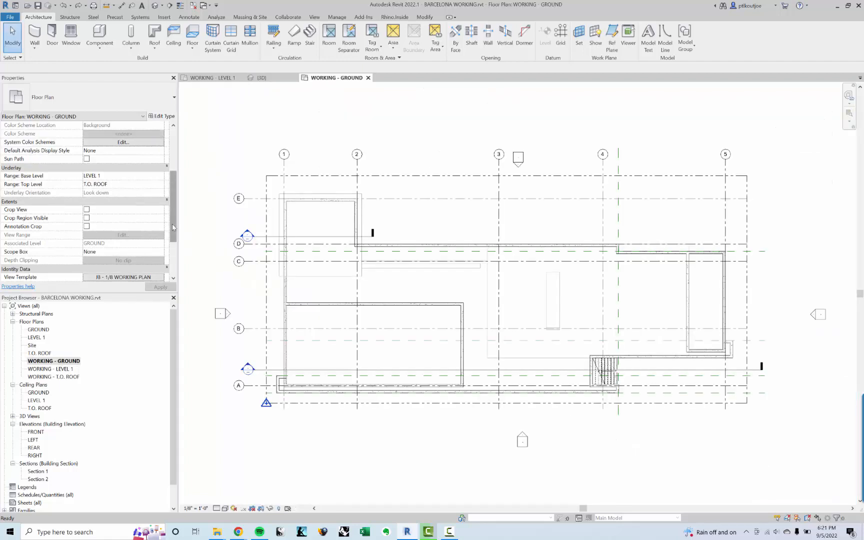
- Zoom out on WORKING - LEVEL 1 and bring up Manage > Project Parameters, listing only Occupant
{"action": "scroll", "coordinate": [172, 250], "scroll_direction": "down", "scroll_amount": 3}
{"action": "left_click_drag", "start_coordinate": [172, 244], "coordinate": [183, 153]}
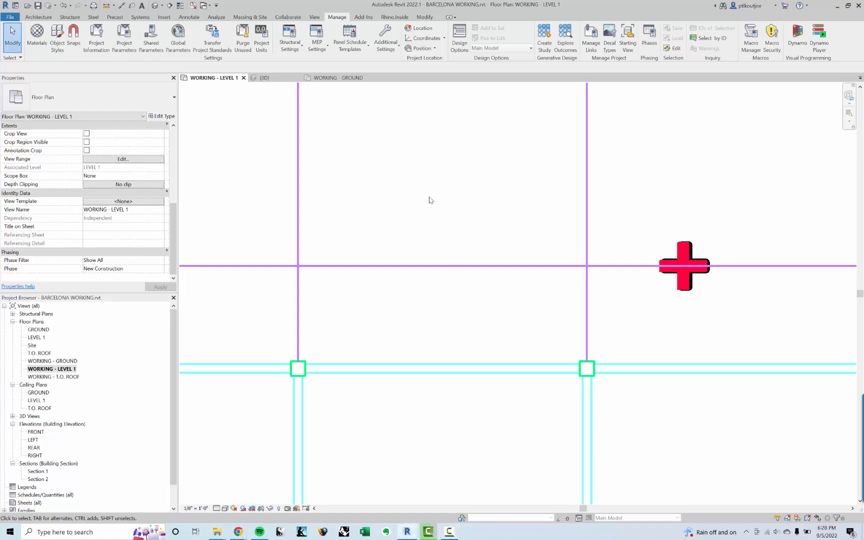
{"action": "scroll", "coordinate": [423, 207], "scroll_direction": "down", "scroll_amount": 3}
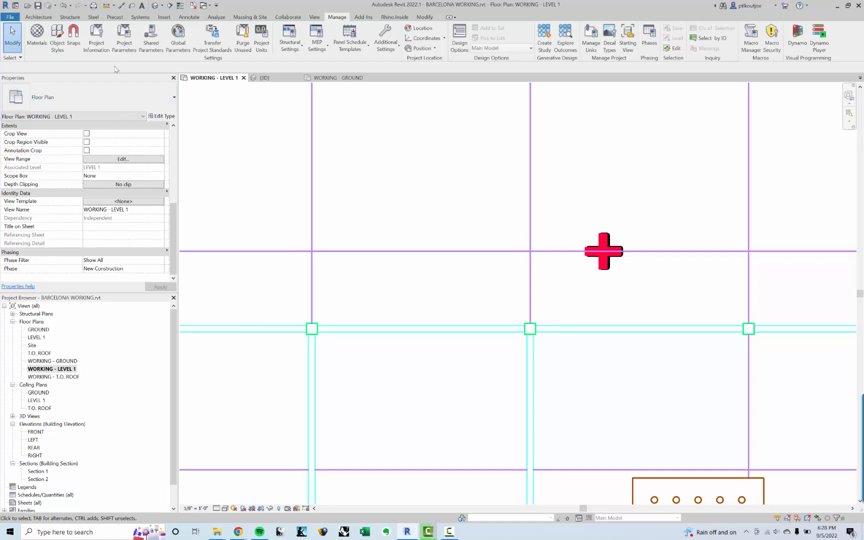
{"action": "left_click", "coordinate": [124, 42]}
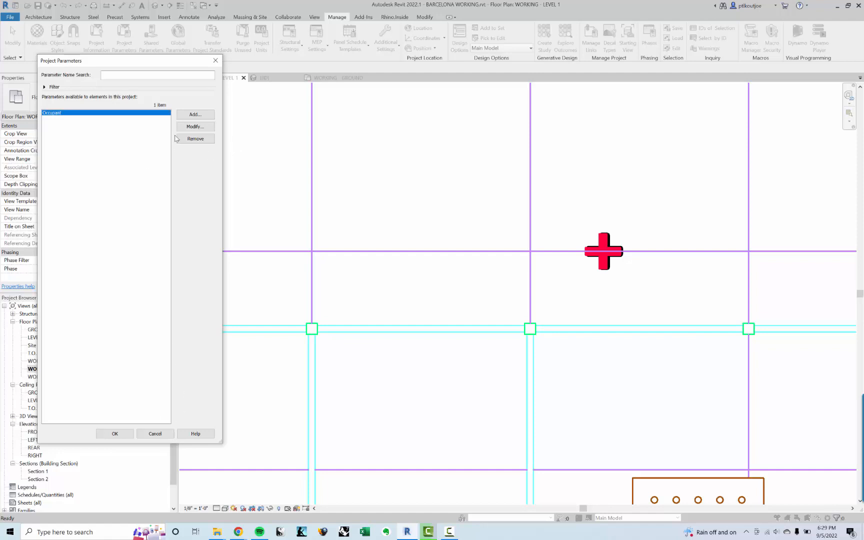
- Add a Common-discipline Text parameter 'View Classification' under Identity Data, applied to Views
{"action": "left_click", "coordinate": [193, 115]}
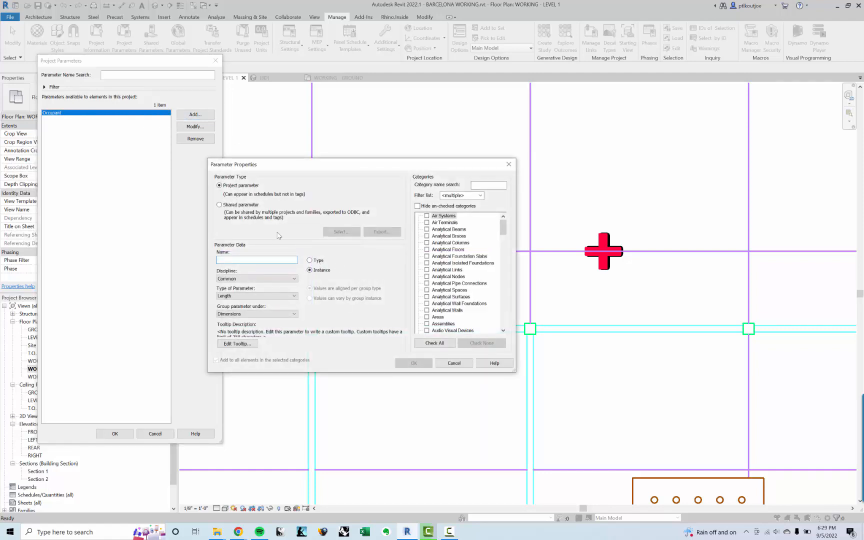
{"action": "left_click_drag", "start_coordinate": [409, 165], "coordinate": [402, 161]}
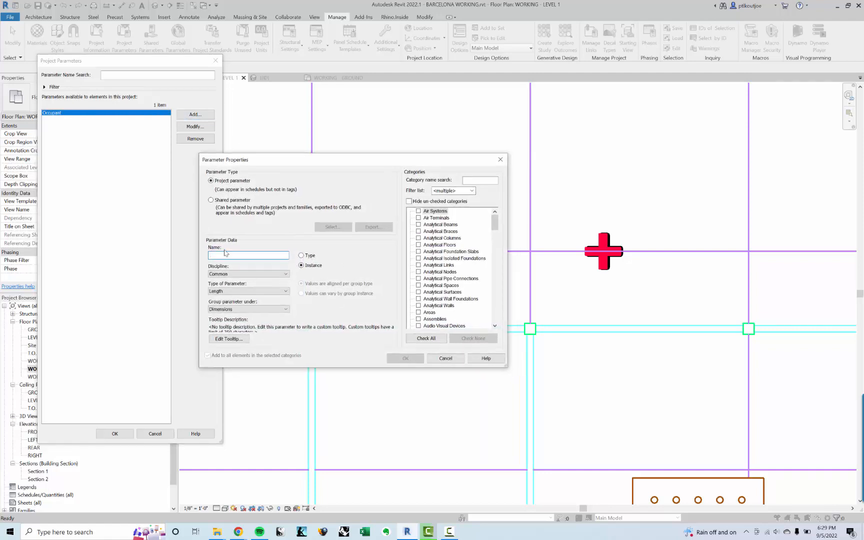
{"action": "type", "text": "iew"}
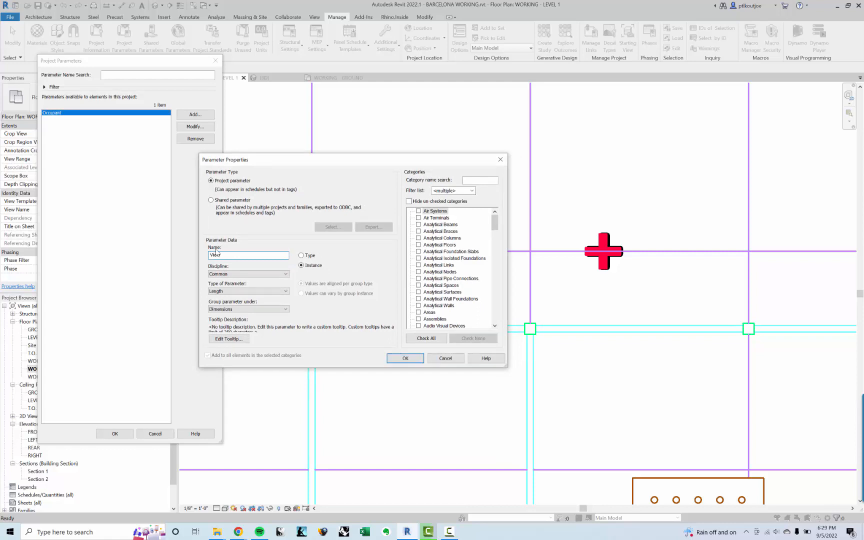
{"action": "type", "text": " Classification"}
{"action": "left_click", "coordinate": [227, 276]}
{"action": "left_click", "coordinate": [227, 279]}
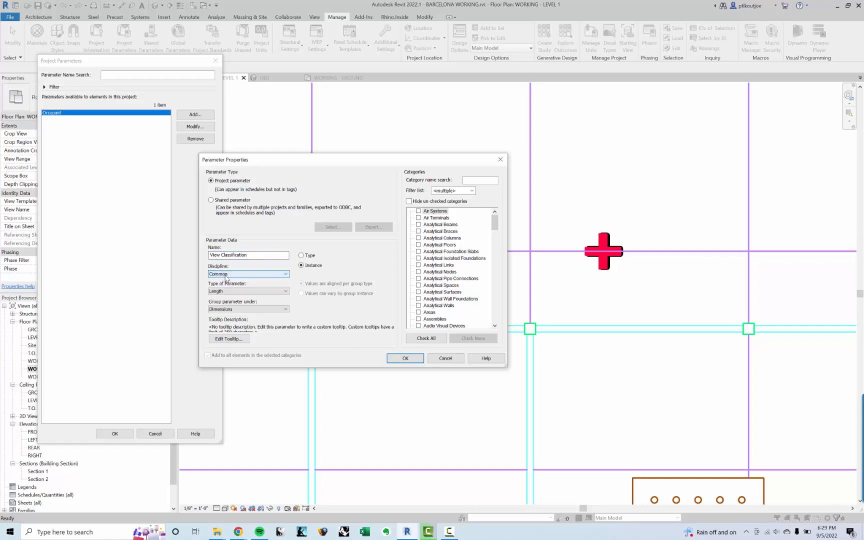
{"action": "left_click", "coordinate": [224, 291]}
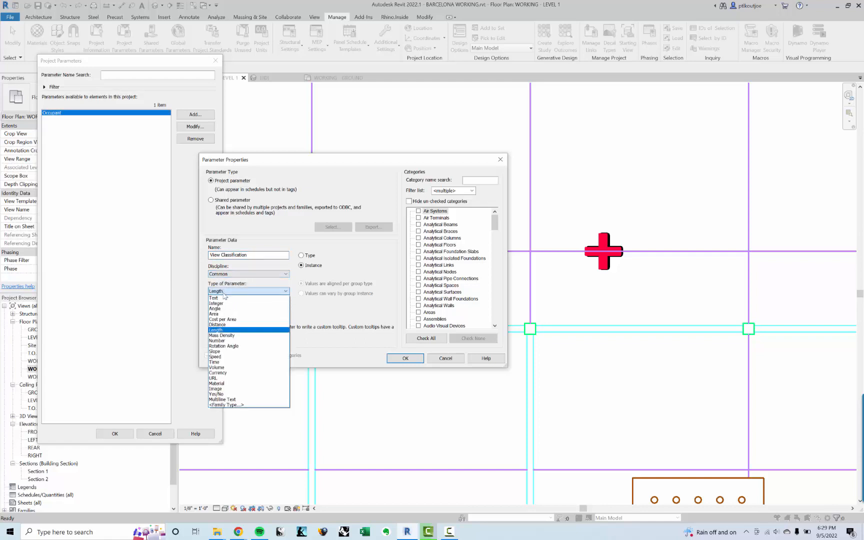
{"action": "left_click", "coordinate": [224, 297]}
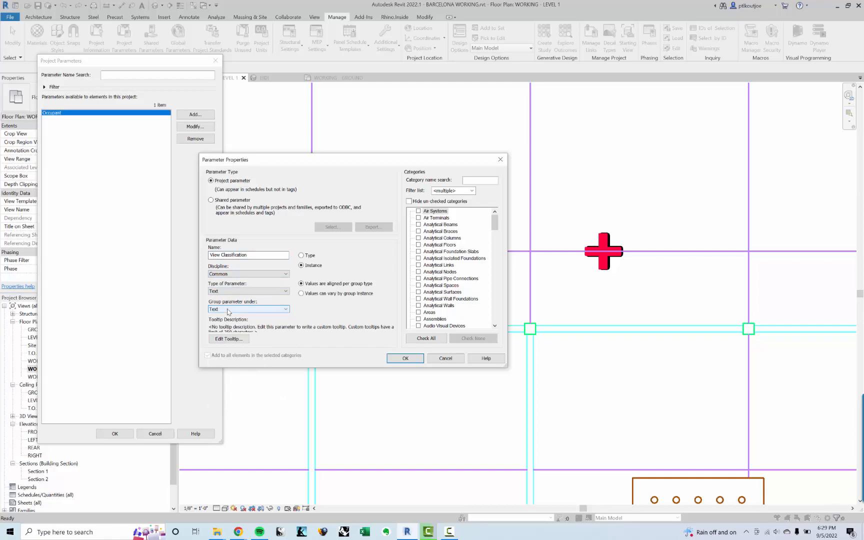
{"action": "left_click", "coordinate": [228, 310]}
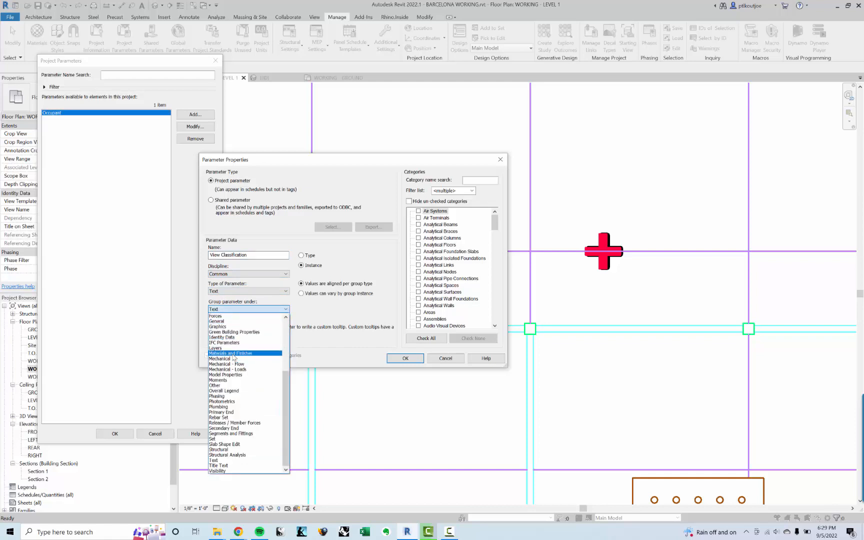
{"action": "left_click", "coordinate": [223, 337]}
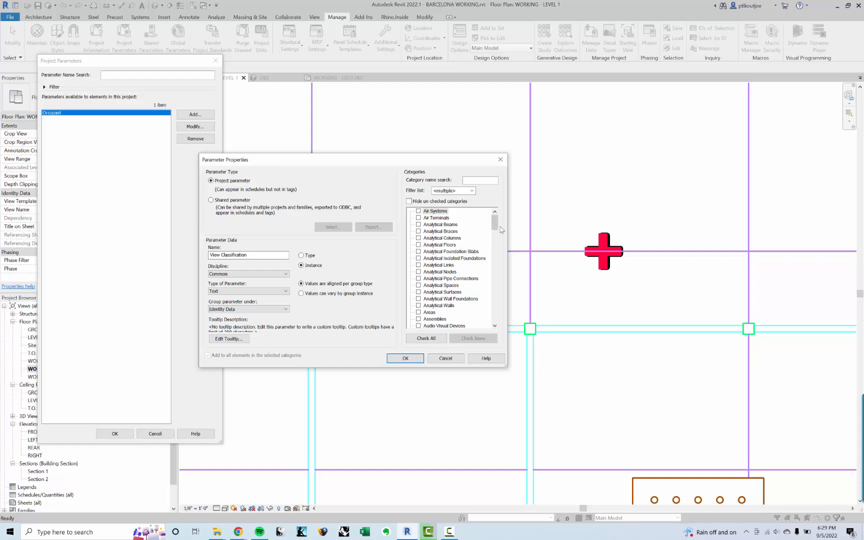
{"action": "left_click_drag", "start_coordinate": [496, 229], "coordinate": [494, 320]}
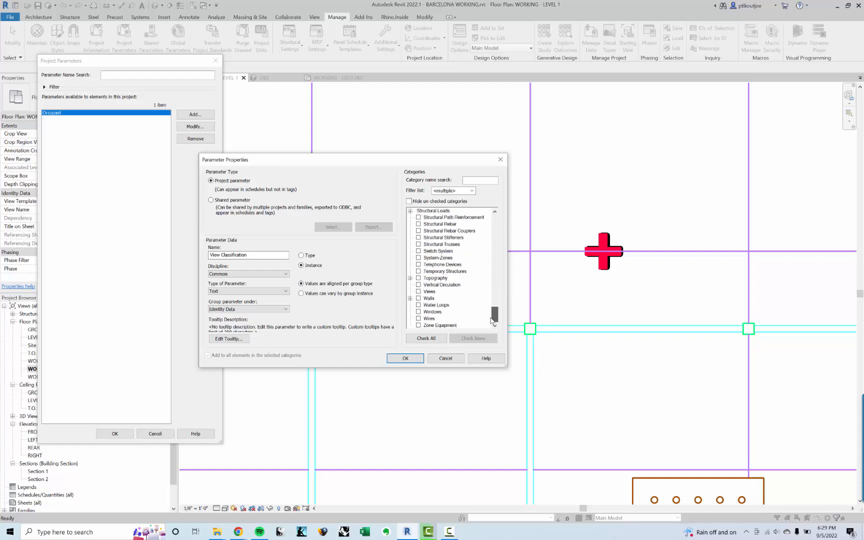
{"action": "left_click", "coordinate": [419, 291]}
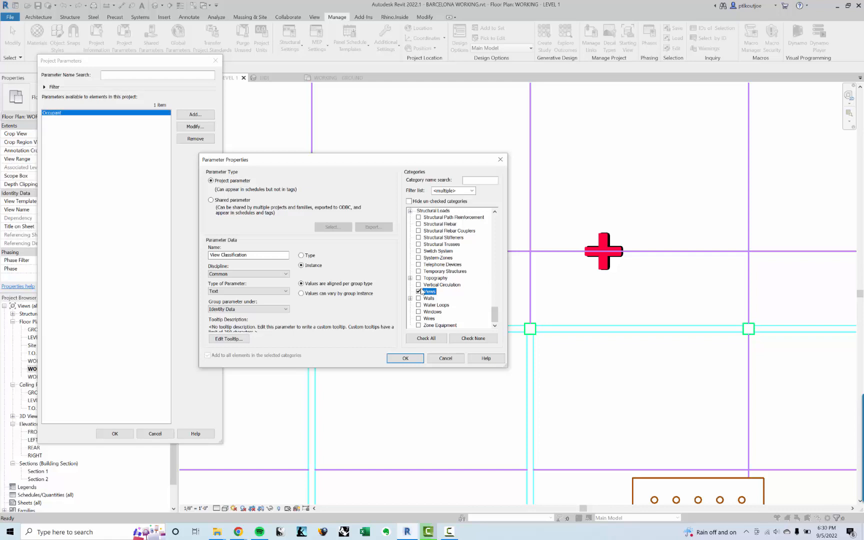
{"action": "left_click", "coordinate": [394, 358]}
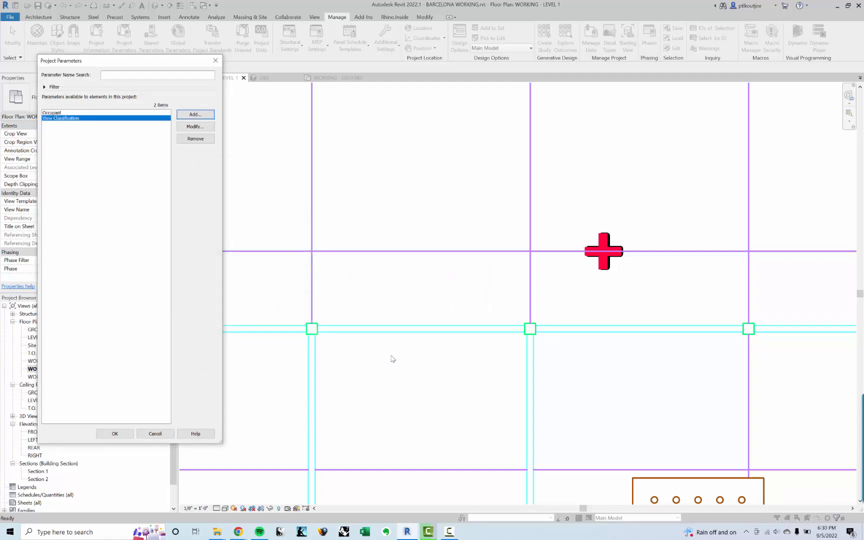
- Review View Classification's settings unchanged and accept the project parameter list
{"action": "left_click", "coordinate": [71, 118]}
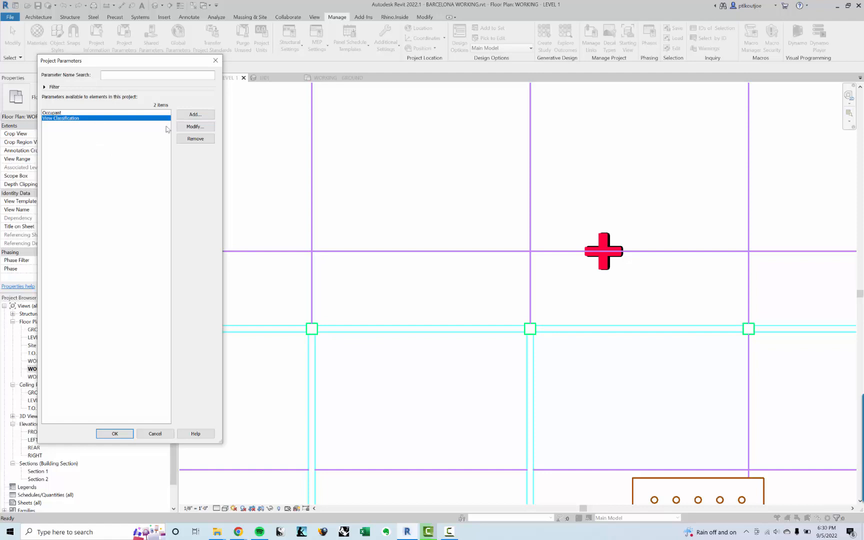
{"action": "left_click", "coordinate": [195, 126]}
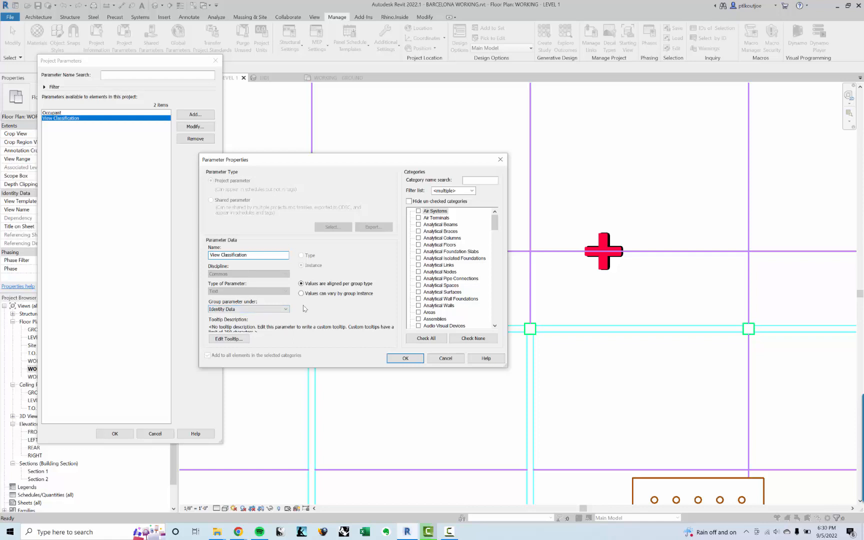
{"action": "left_click", "coordinate": [417, 358]}
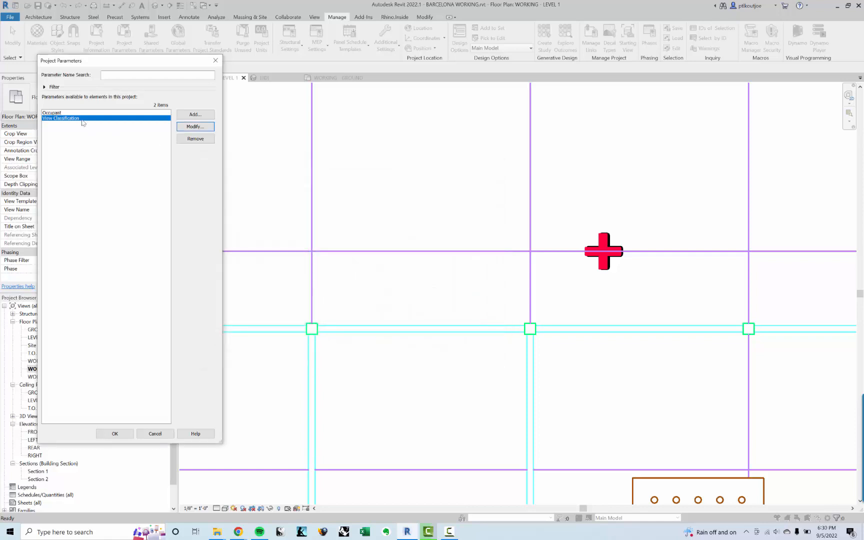
{"action": "left_click", "coordinate": [125, 436]}
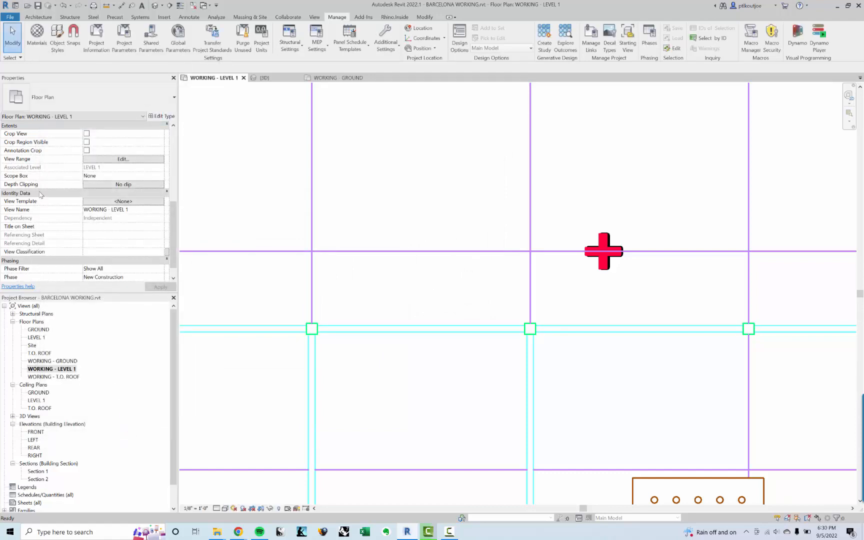
- Set View Classification to WORKING, open WORKING - GROUND, and go to WORKING - LEVEL 1's view template
{"action": "left_click", "coordinate": [108, 254]}
{"action": "type", "text": "WORKING"}
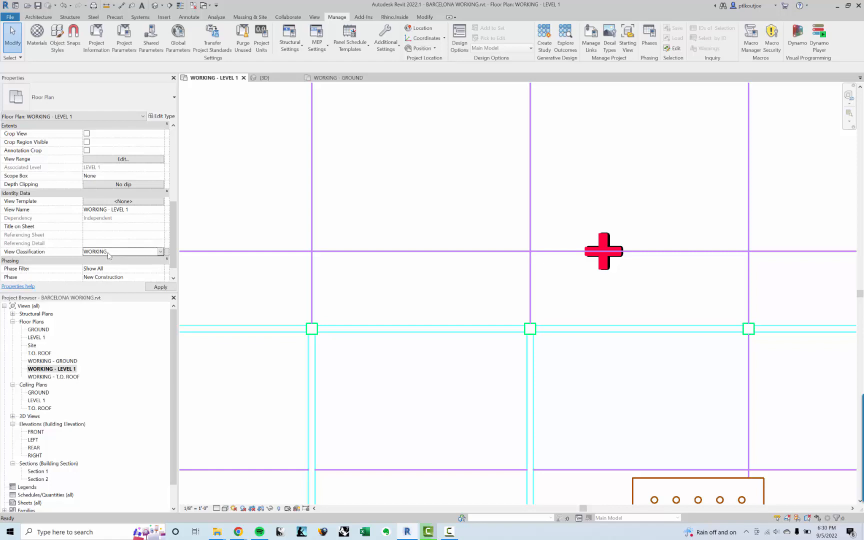
{"action": "double_click", "coordinate": [64, 361]}
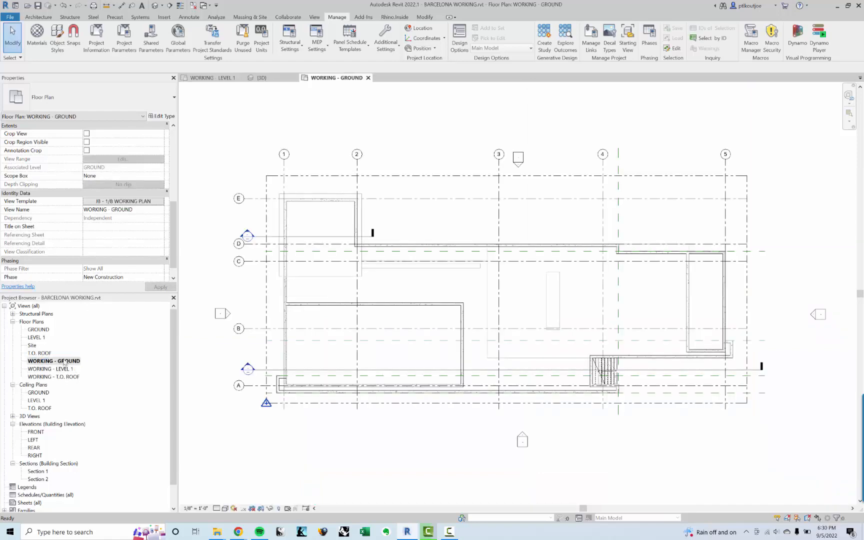
{"action": "left_click", "coordinate": [65, 369]}
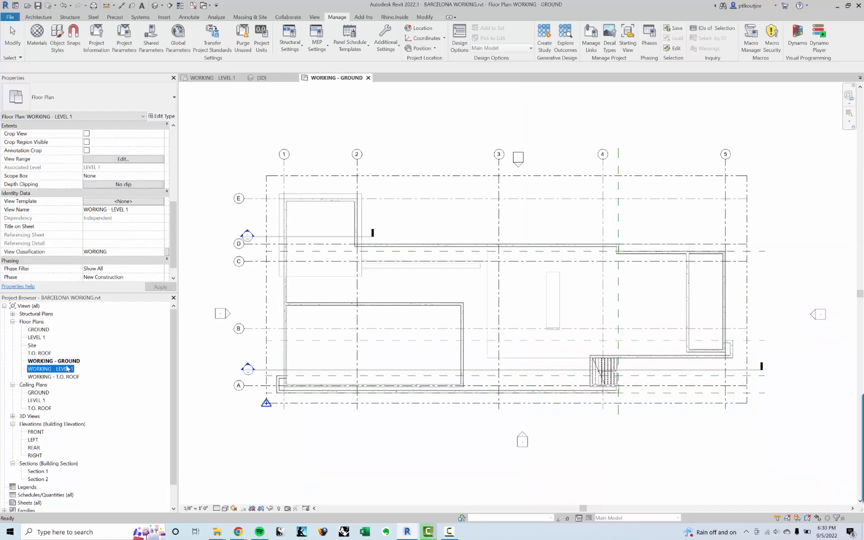
{"action": "left_click", "coordinate": [126, 202]}
- Assign JB - 1/8 WORKING PLAN to WORKING - LEVEL 1 and set the template's View Classification to WORKING
{"action": "left_click", "coordinate": [123, 202]}
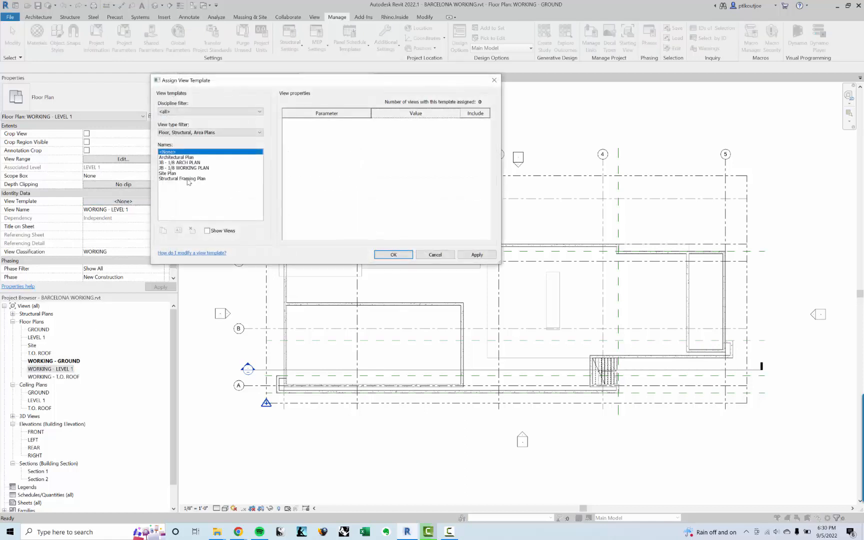
{"action": "left_click", "coordinate": [172, 168]}
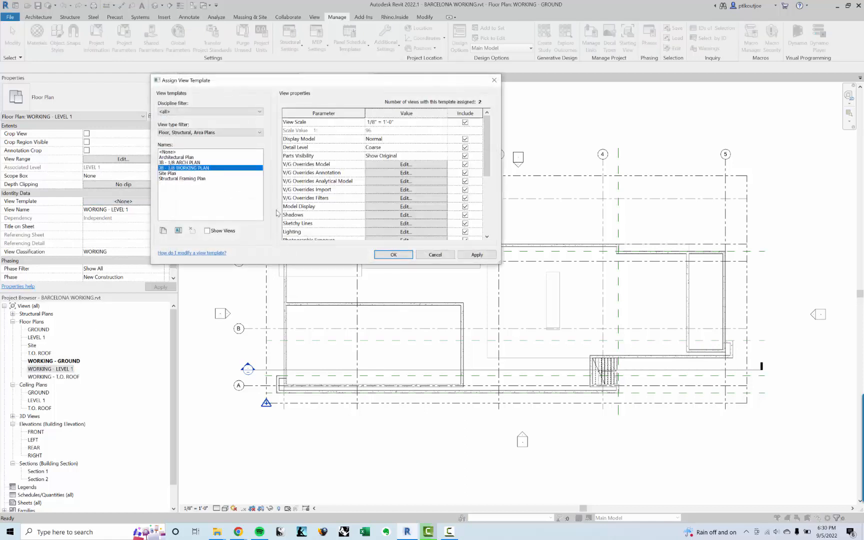
{"action": "left_click", "coordinate": [394, 255]}
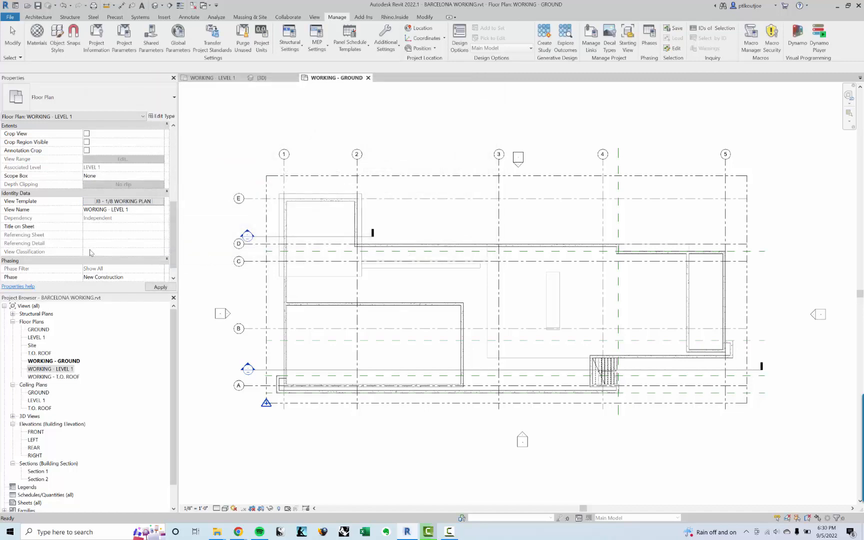
{"action": "left_click", "coordinate": [132, 202]}
{"action": "scroll", "coordinate": [346, 219], "scroll_direction": "down", "scroll_amount": 3}
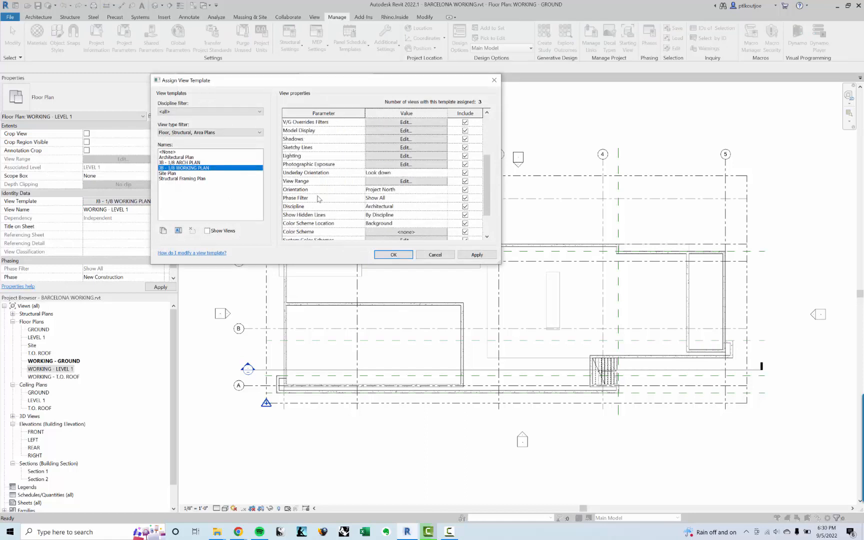
{"action": "scroll", "coordinate": [320, 206], "scroll_direction": "down", "scroll_amount": 1}
{"action": "left_click", "coordinate": [374, 232]}
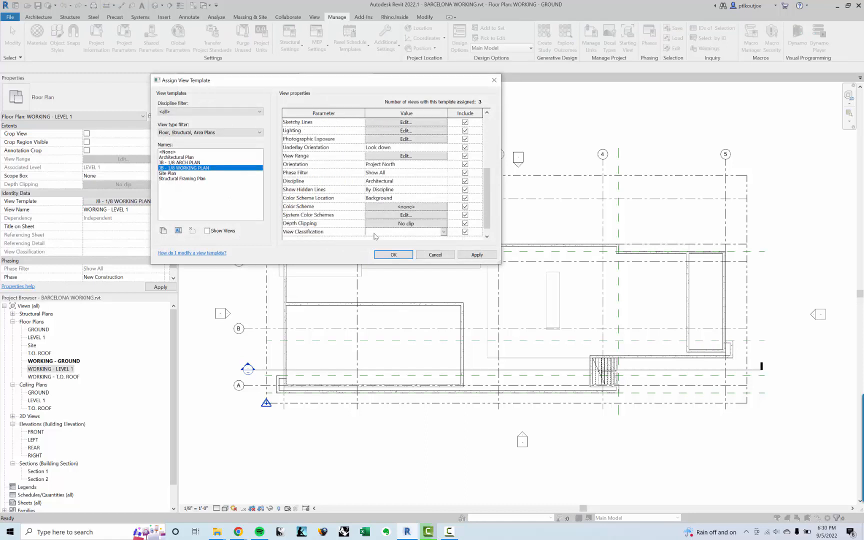
{"action": "type", "text": "WORKING"}
{"action": "key", "text": "Return"}
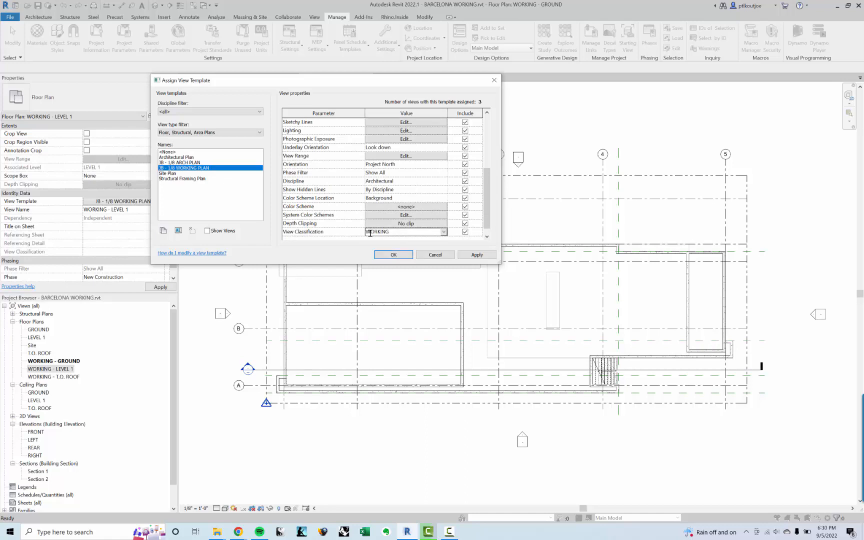
{"action": "left_click", "coordinate": [394, 255]}
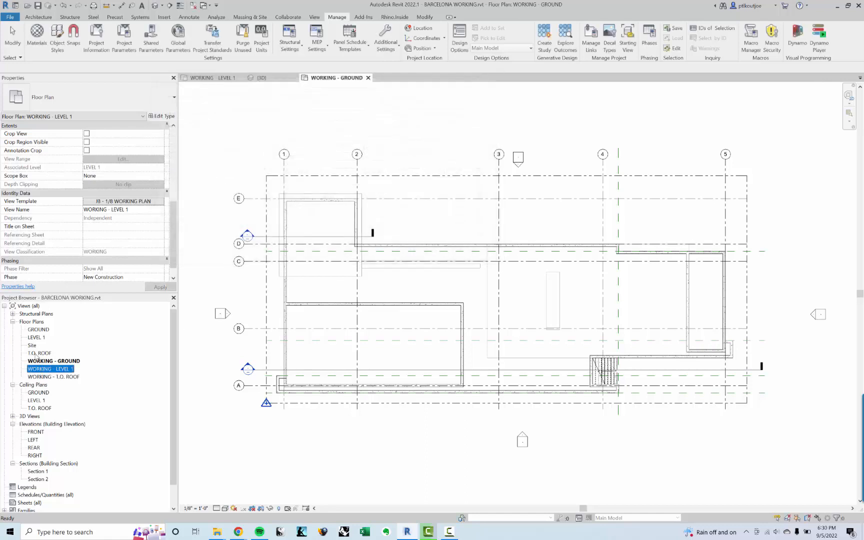
- Give the LEVEL 1 floor plan the JB - 1/8 ARCH PLAN template and open it
{"action": "left_click", "coordinate": [36, 353]}
{"action": "left_click", "coordinate": [38, 329]}
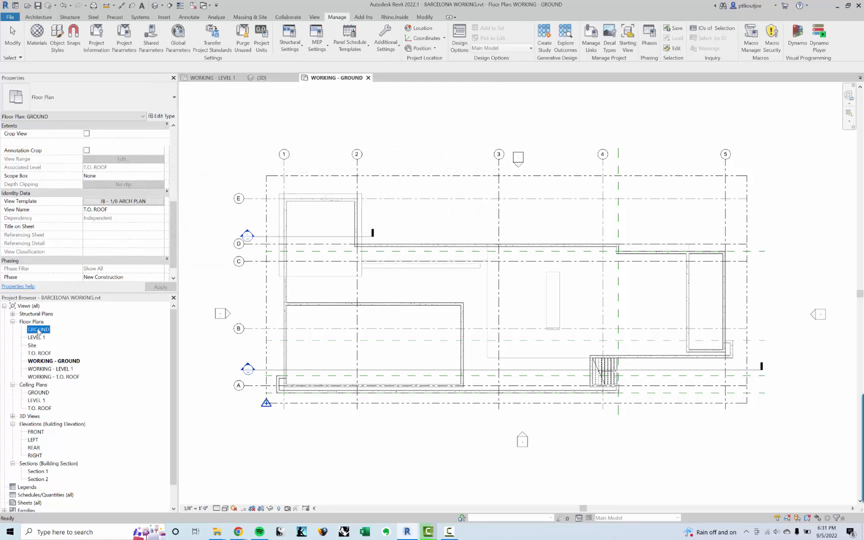
{"action": "left_click", "coordinate": [36, 337]}
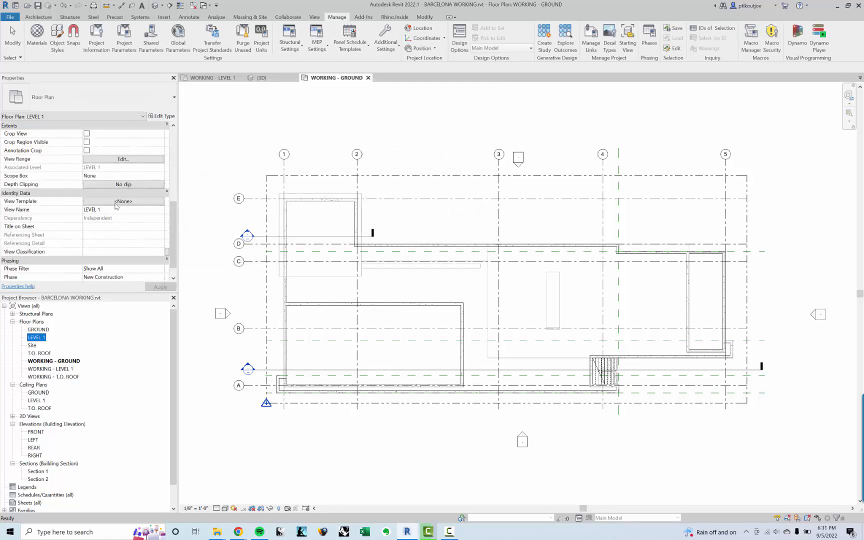
{"action": "left_click", "coordinate": [118, 202]}
{"action": "left_click", "coordinate": [202, 163]}
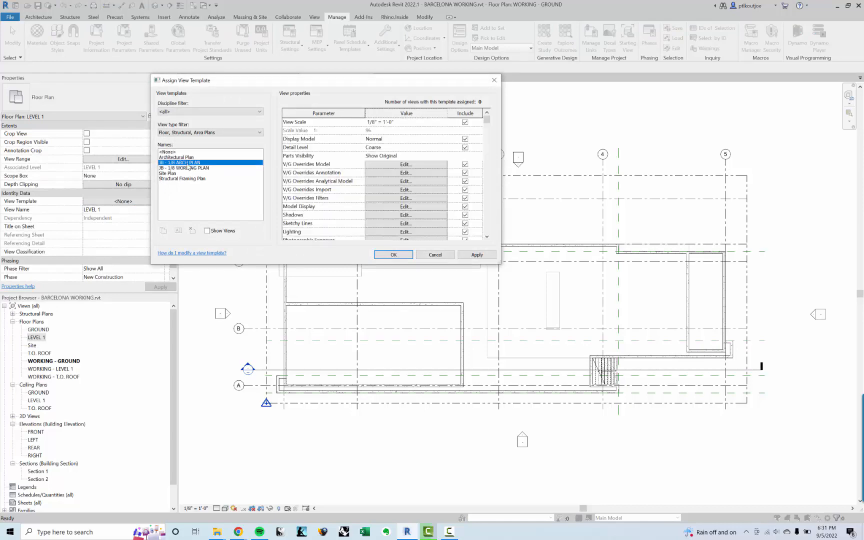
{"action": "left_click", "coordinate": [393, 255]}
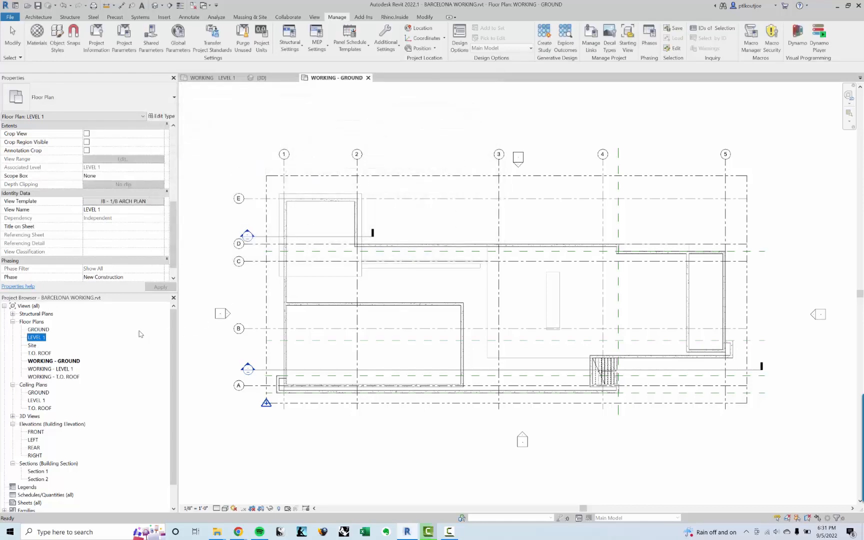
{"action": "double_click", "coordinate": [36, 338]}
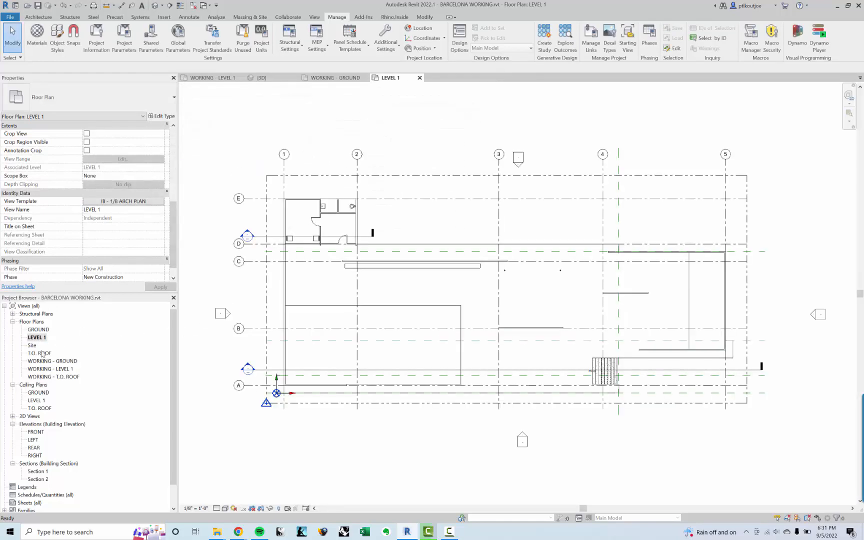
- Set View Classification to PRESENTATION in the JB - 1/8 ARCH PLAN template
{"action": "left_click", "coordinate": [139, 206]}
{"action": "scroll", "coordinate": [467, 208], "scroll_direction": "down", "scroll_amount": 5}
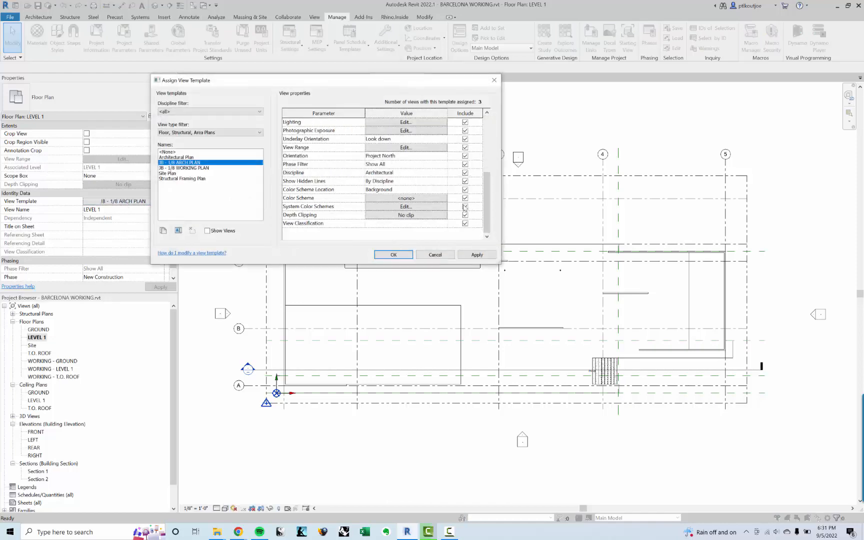
{"action": "left_click", "coordinate": [378, 224]}
{"action": "type", "text": "PRE"}
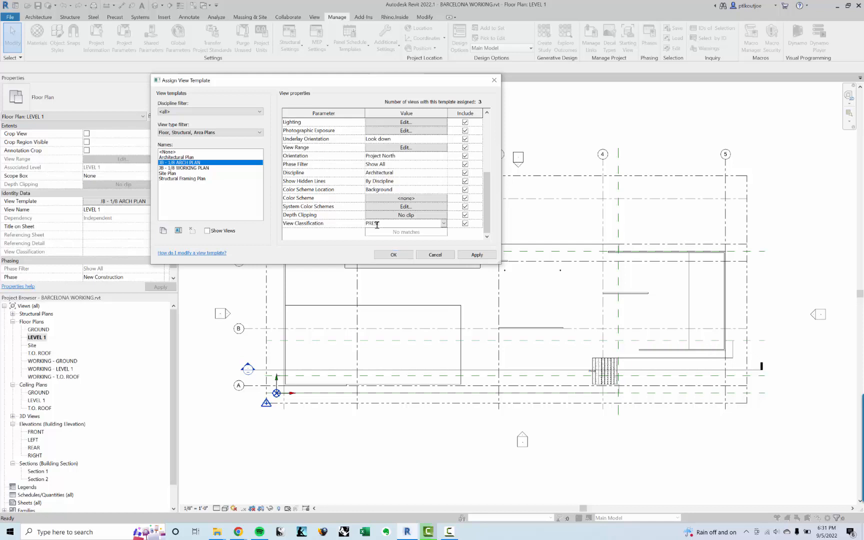
{"action": "type", "text": "SENTATION"}
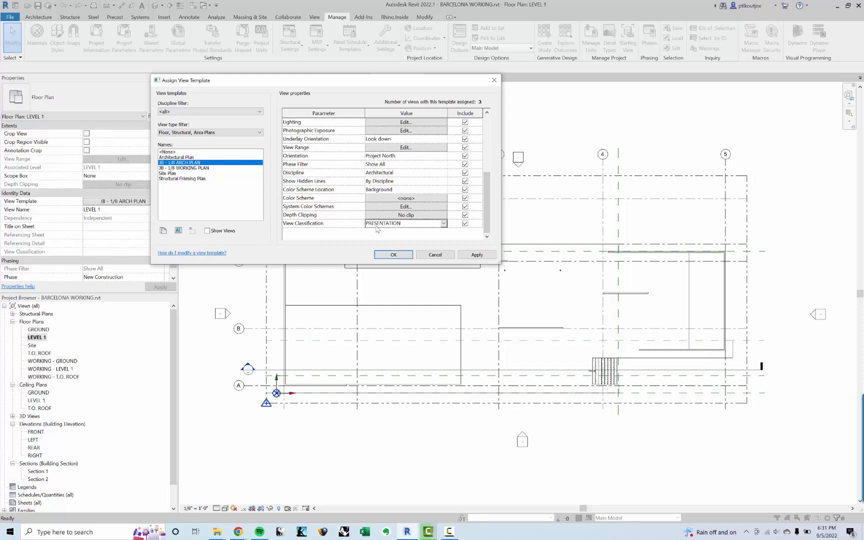
{"action": "left_click", "coordinate": [400, 255]}
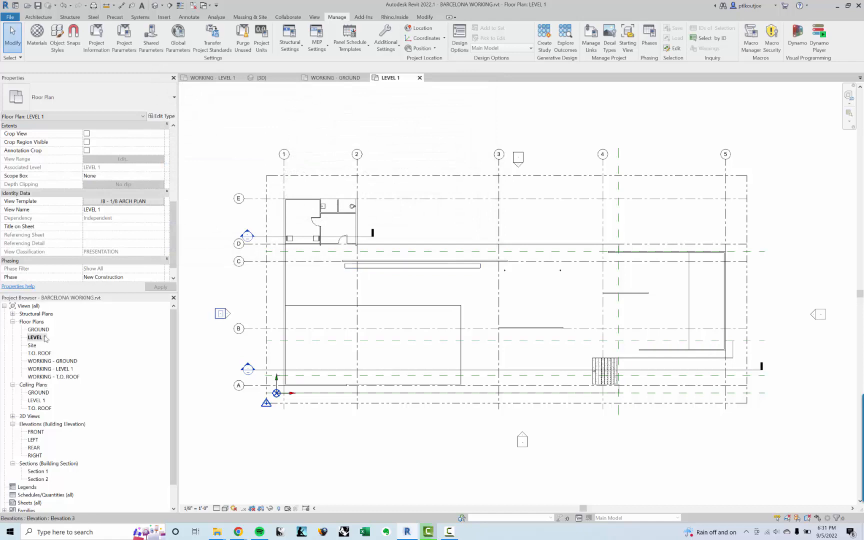
- Create a new browser organization scheme for Views named CUSTOM
{"action": "left_click", "coordinate": [30, 306]}
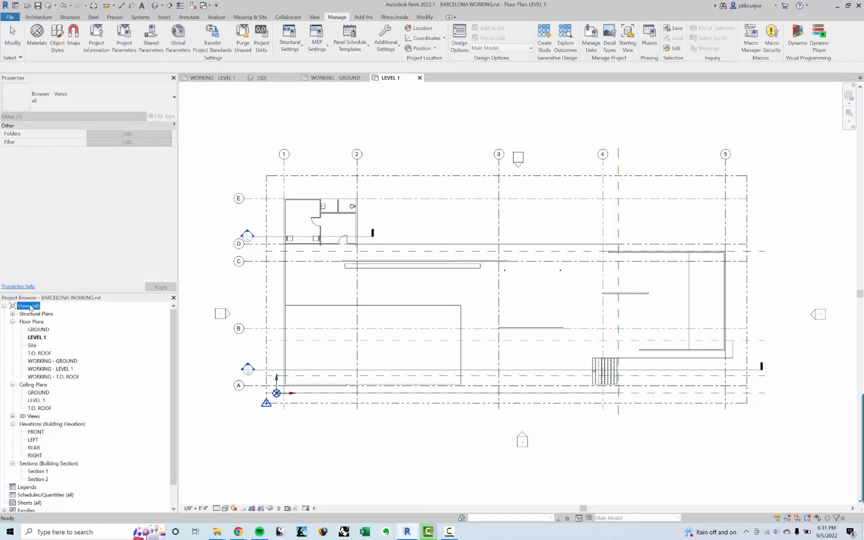
{"action": "right_click", "coordinate": [30, 306]}
{"action": "left_click", "coordinate": [66, 311]}
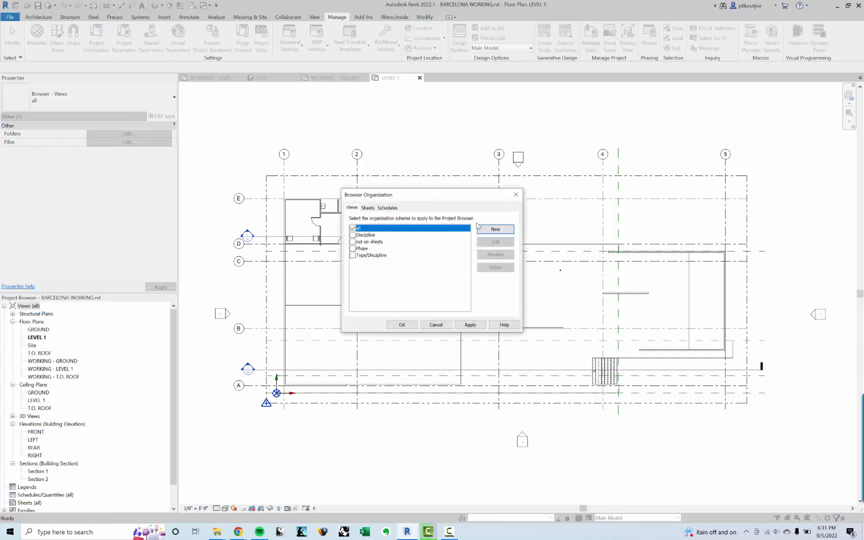
{"action": "left_click", "coordinate": [501, 230]}
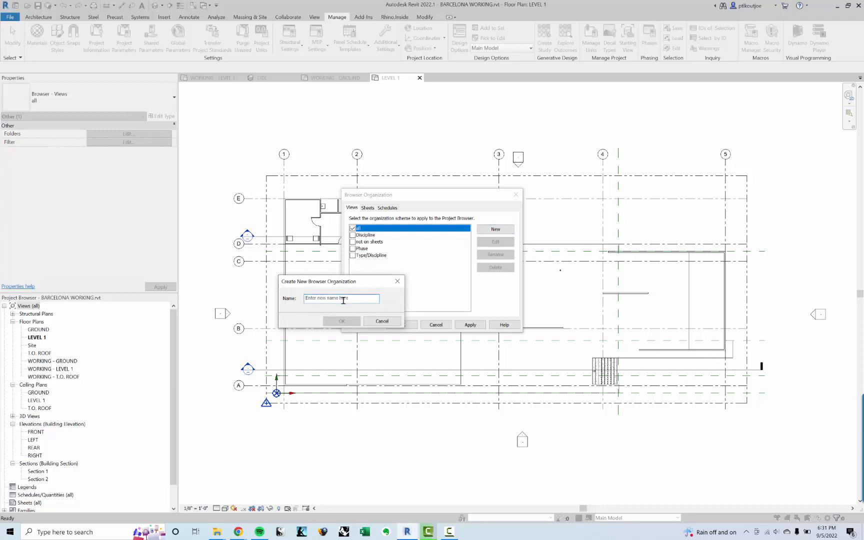
{"action": "left_click", "coordinate": [343, 299]}
{"action": "type", "text": "CUSTOM"}
{"action": "key", "text": "Return"}
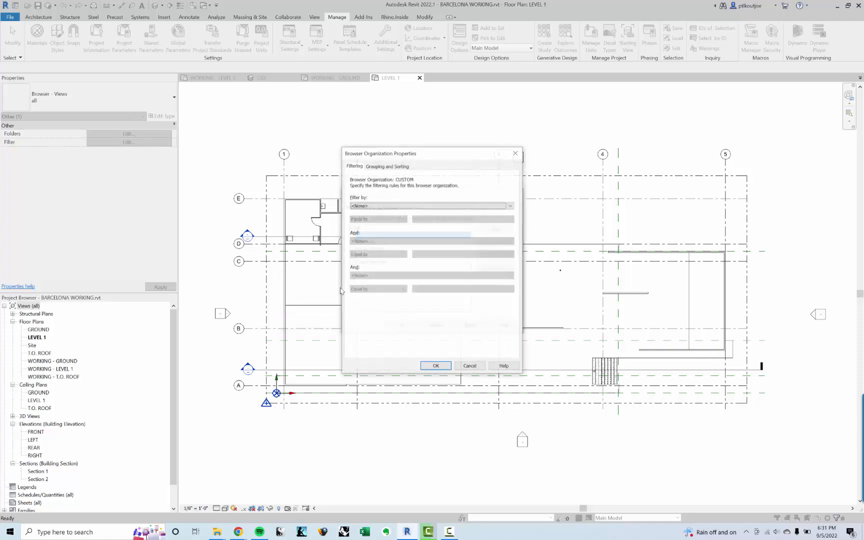
- Make CUSTOM the active browser organization scheme
{"action": "left_click", "coordinate": [385, 206]}
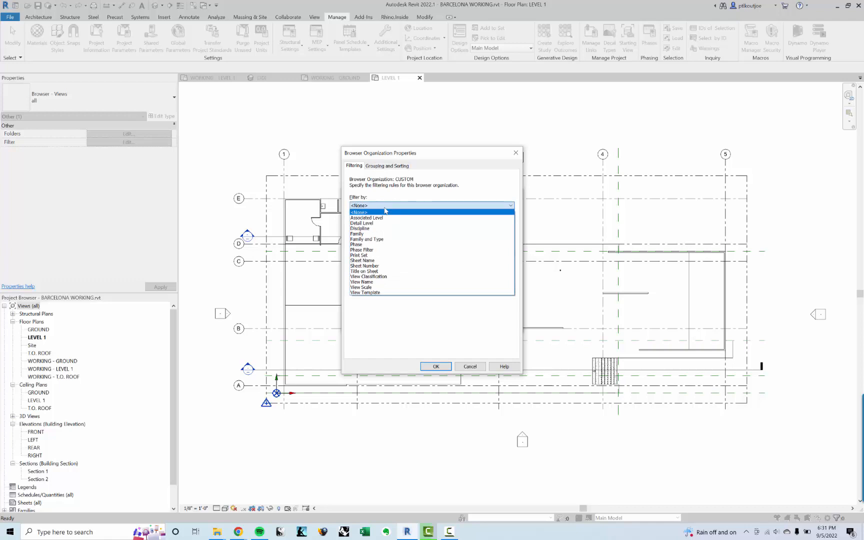
{"action": "key", "text": "Escape"}
{"action": "key", "text": "Escape"}
{"action": "left_click", "coordinate": [374, 228]}
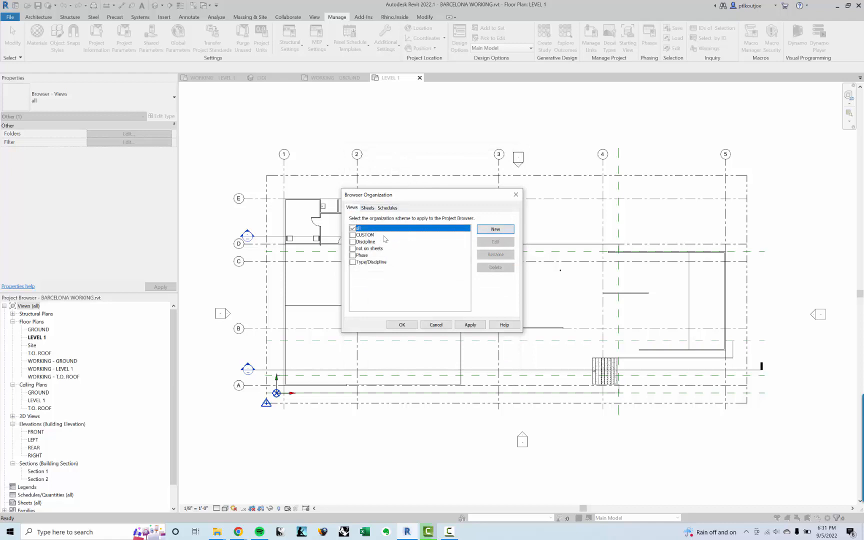
{"action": "left_click", "coordinate": [357, 239]}
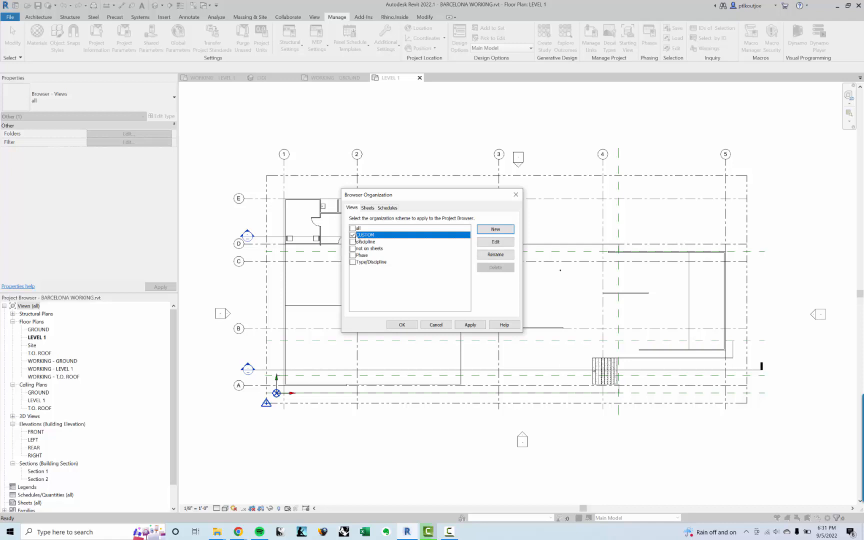
- Set CUSTOM's filter to View Classification Equal to, leaving the value unset
{"action": "left_click", "coordinate": [495, 242]}
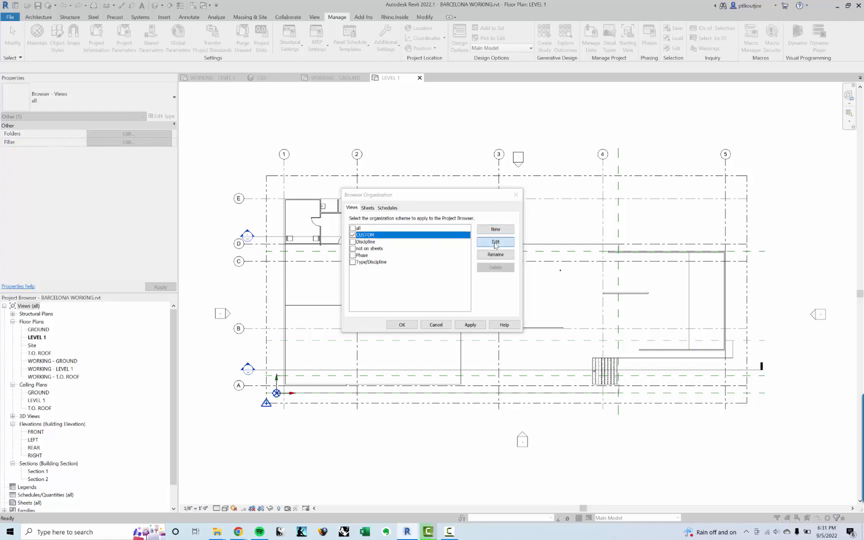
{"action": "left_click", "coordinate": [397, 206]}
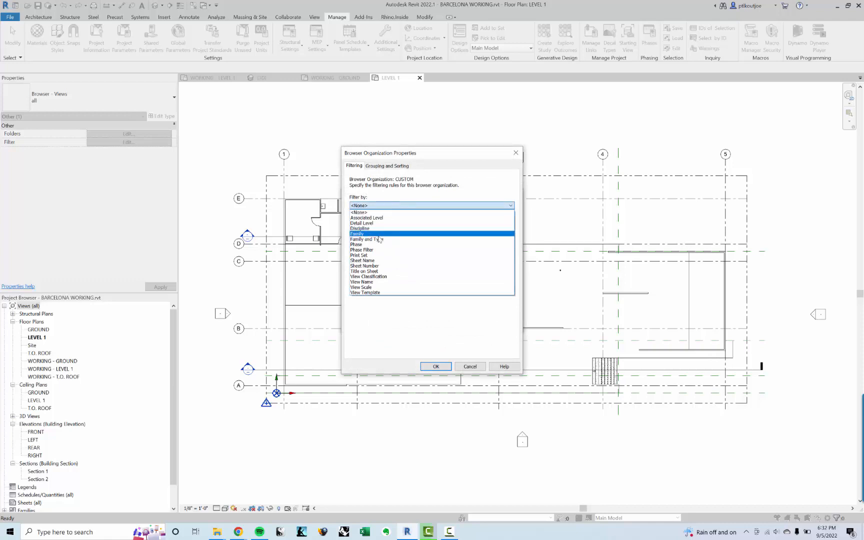
{"action": "left_click", "coordinate": [380, 276]}
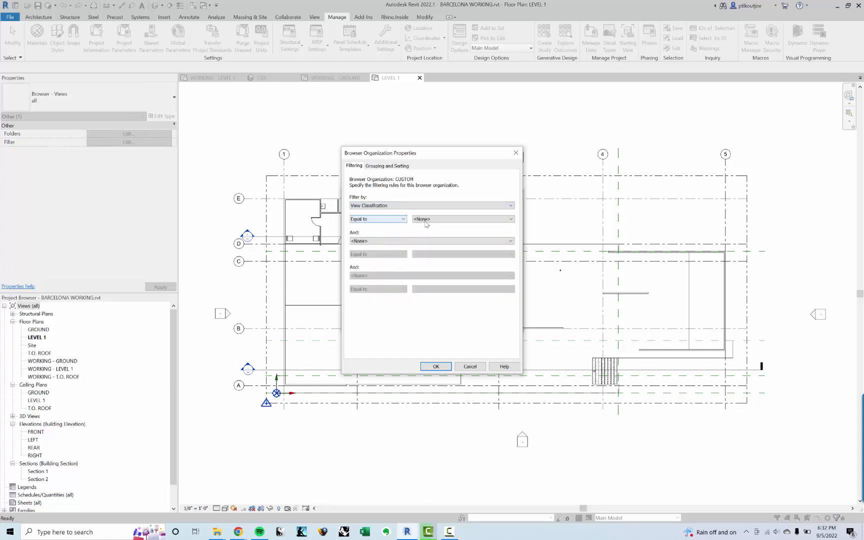
{"action": "left_click", "coordinate": [396, 220]}
{"action": "left_click", "coordinate": [395, 220]}
{"action": "left_click", "coordinate": [423, 219]}
{"action": "left_click", "coordinate": [423, 219]}
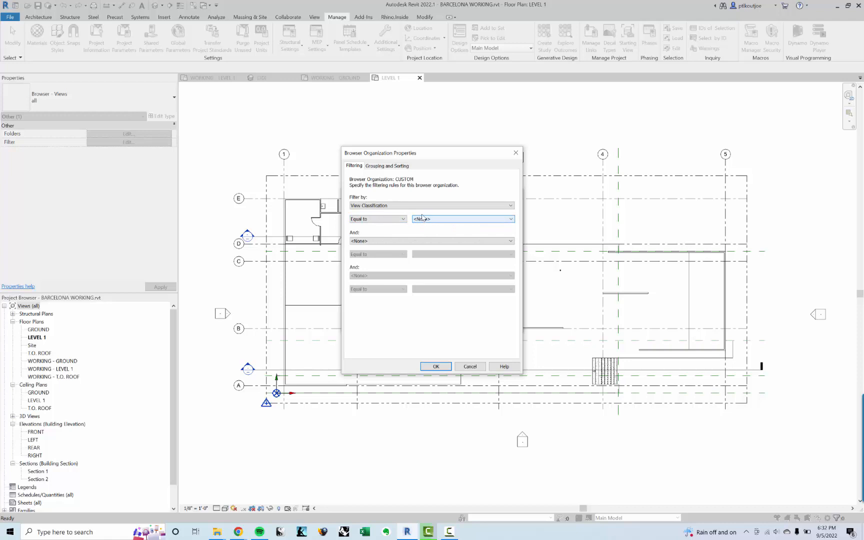
{"action": "left_click", "coordinate": [395, 166]}
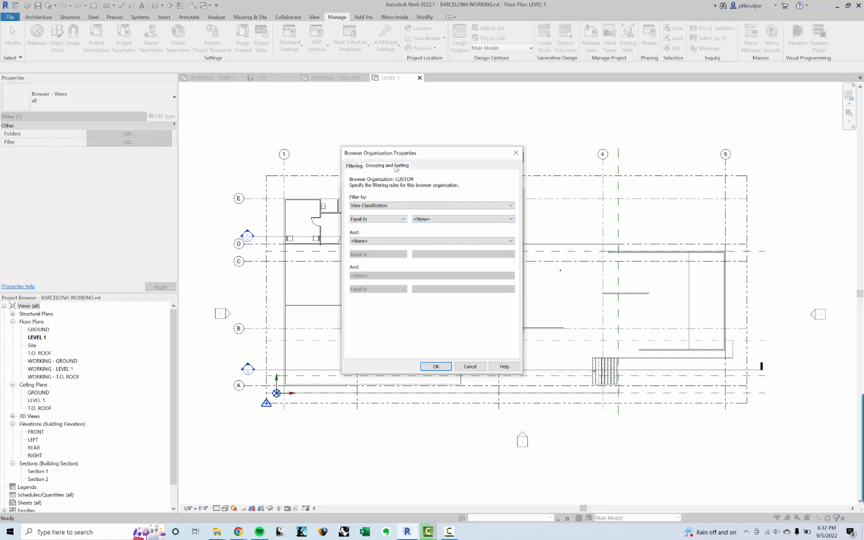
{"action": "left_click", "coordinate": [354, 165]}
{"action": "left_click", "coordinate": [400, 205]}
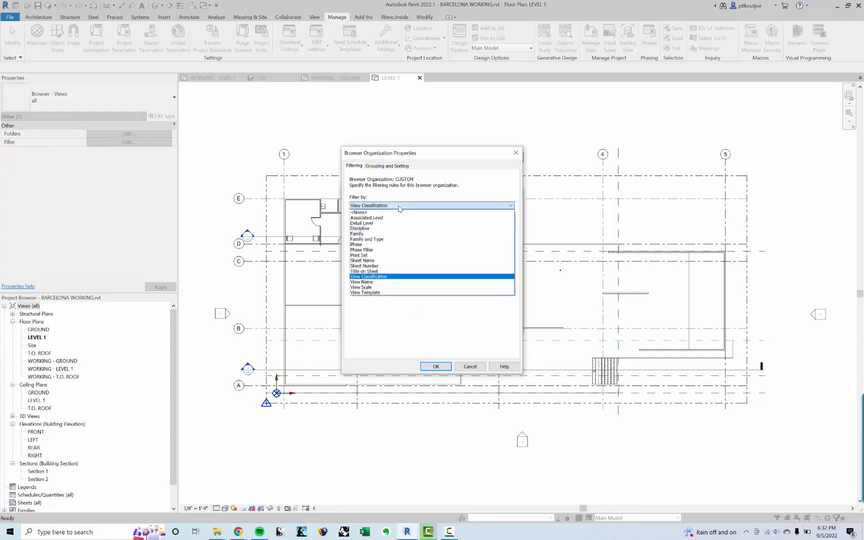
{"action": "left_click", "coordinate": [400, 207]}
- Group CUSTOM's views by View Classification and apply the scheme
{"action": "left_click", "coordinate": [391, 167]}
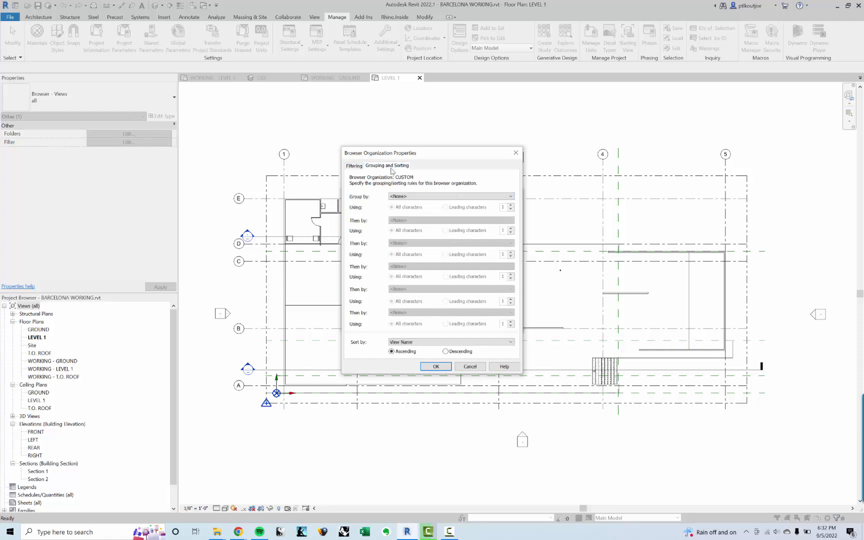
{"action": "left_click", "coordinate": [410, 199]}
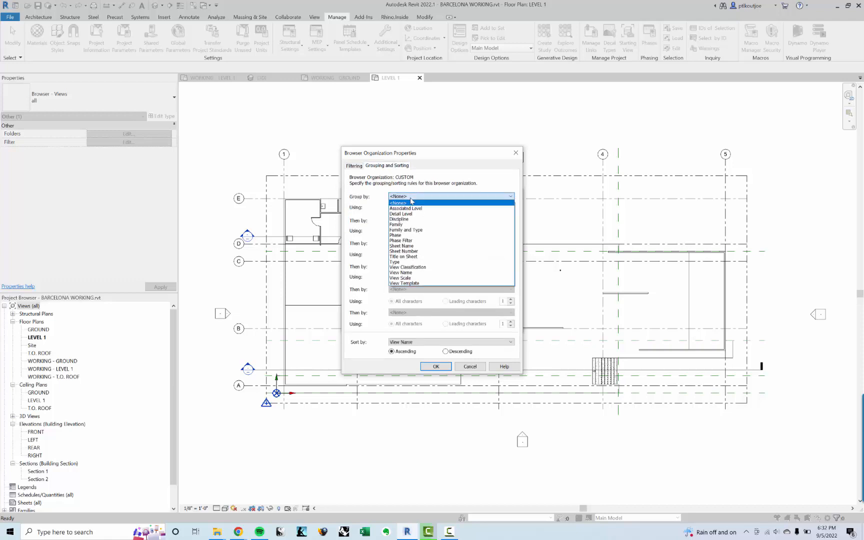
{"action": "left_click", "coordinate": [416, 268]}
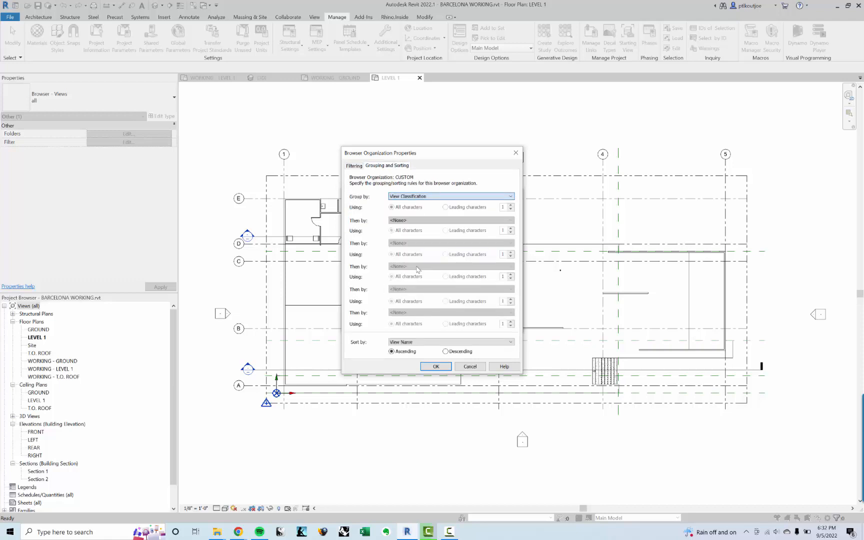
{"action": "left_click", "coordinate": [437, 367]}
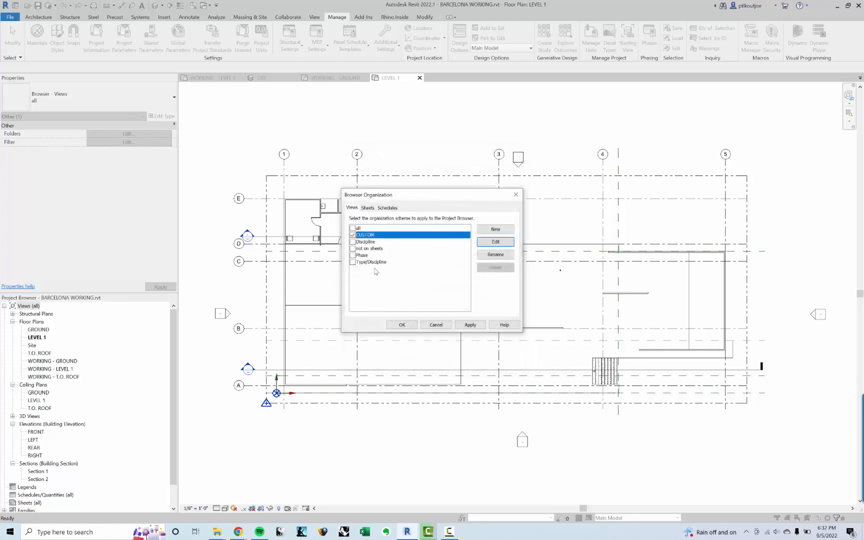
{"action": "left_click", "coordinate": [402, 324]}
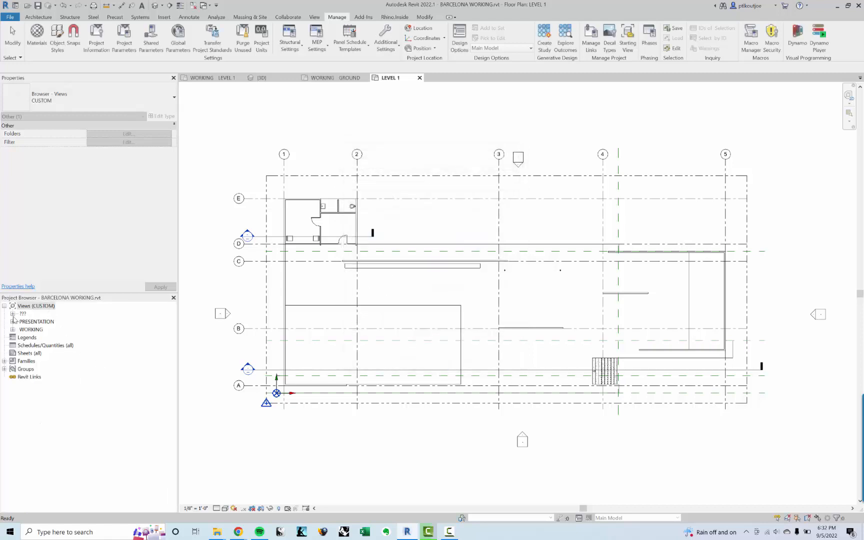
- Expand the ??? group of unclassified views and briefly inspect PRESENTATION and WORKING
{"action": "left_click", "coordinate": [12, 313]}
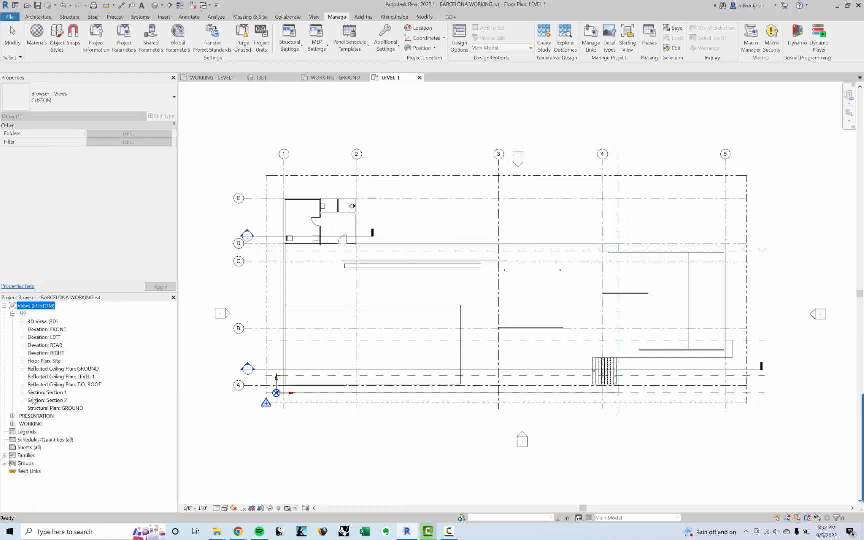
{"action": "left_click", "coordinate": [12, 416]}
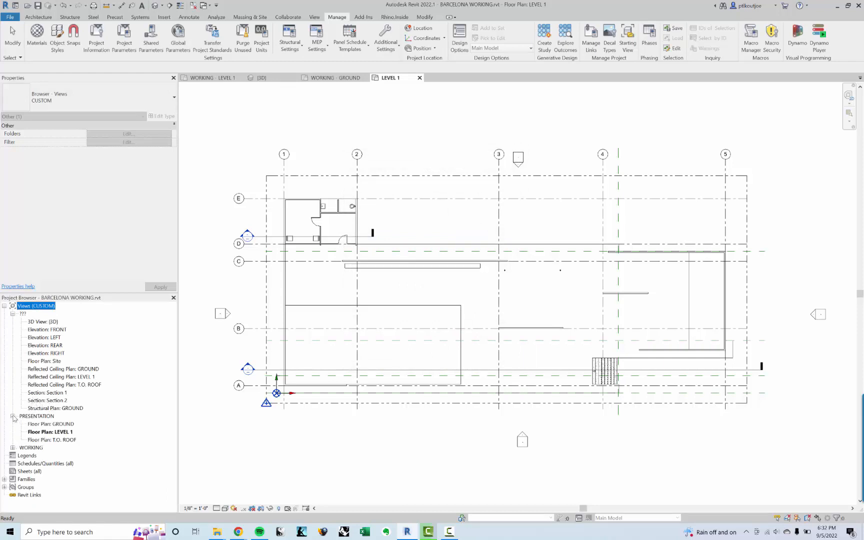
{"action": "left_click", "coordinate": [13, 416]}
{"action": "left_click", "coordinate": [13, 424]}
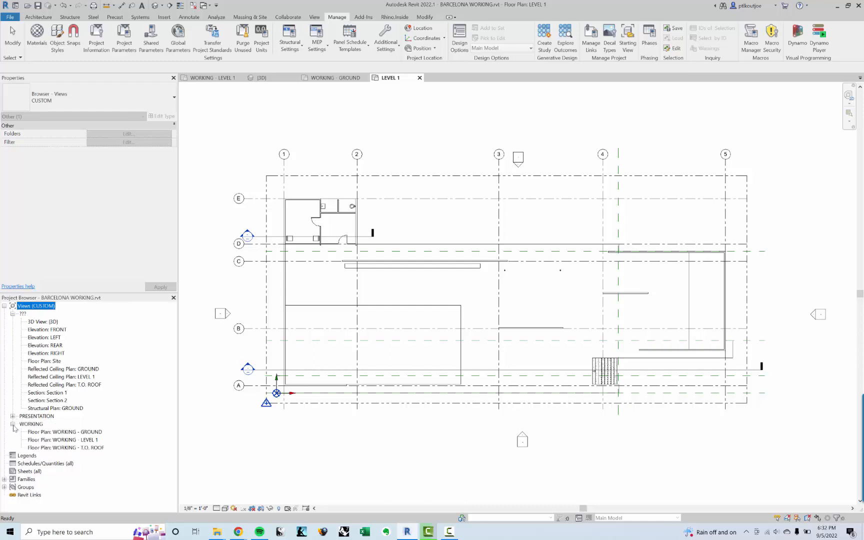
{"action": "left_click", "coordinate": [12, 424]}
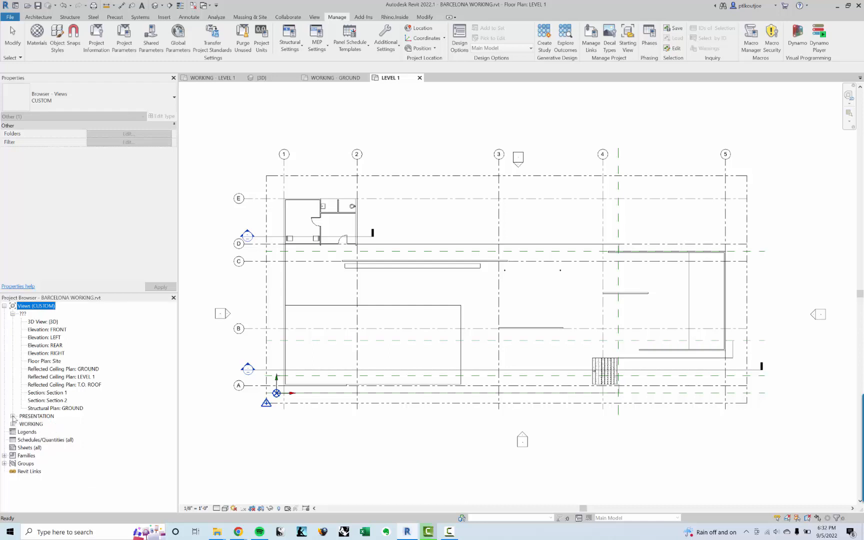
{"action": "right_click", "coordinate": [39, 306]}
- Add Type as the CUSTOM scheme's secondary Then by grouping
{"action": "left_click", "coordinate": [66, 310]}
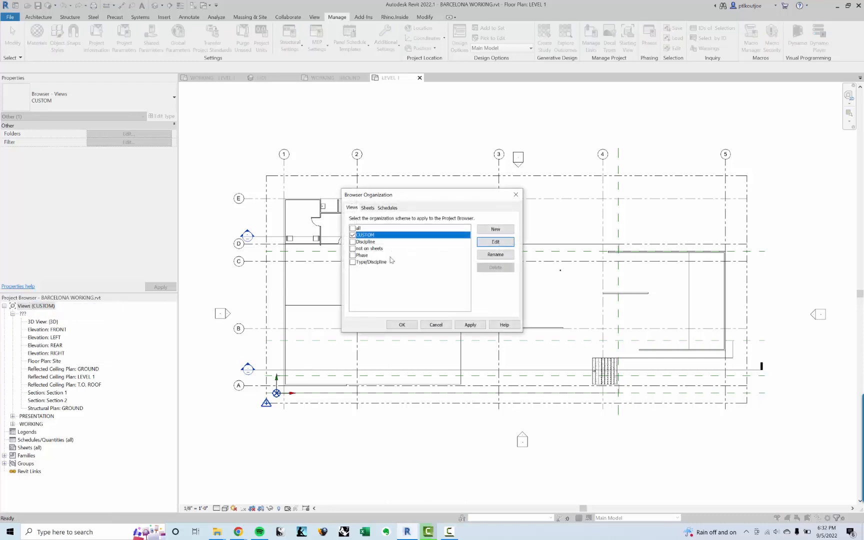
{"action": "left_click", "coordinate": [484, 245]}
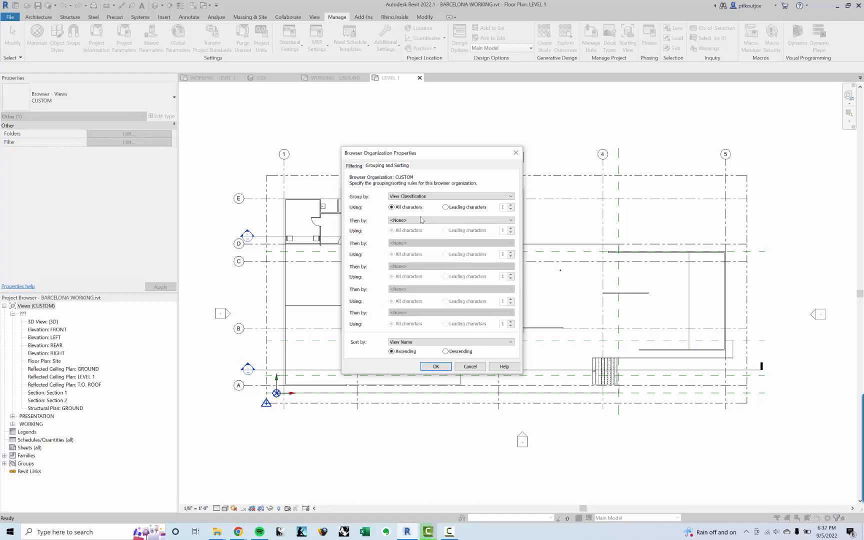
{"action": "left_click", "coordinate": [420, 220]}
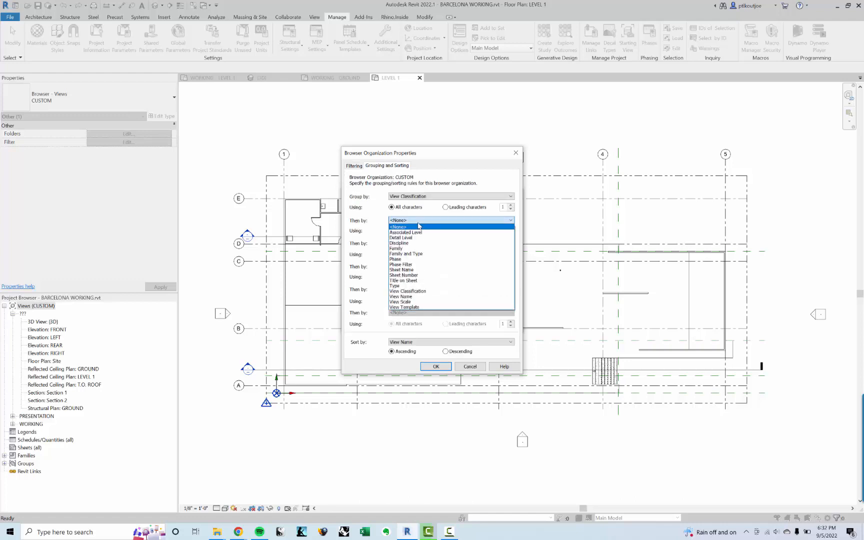
{"action": "left_click", "coordinate": [422, 286]}
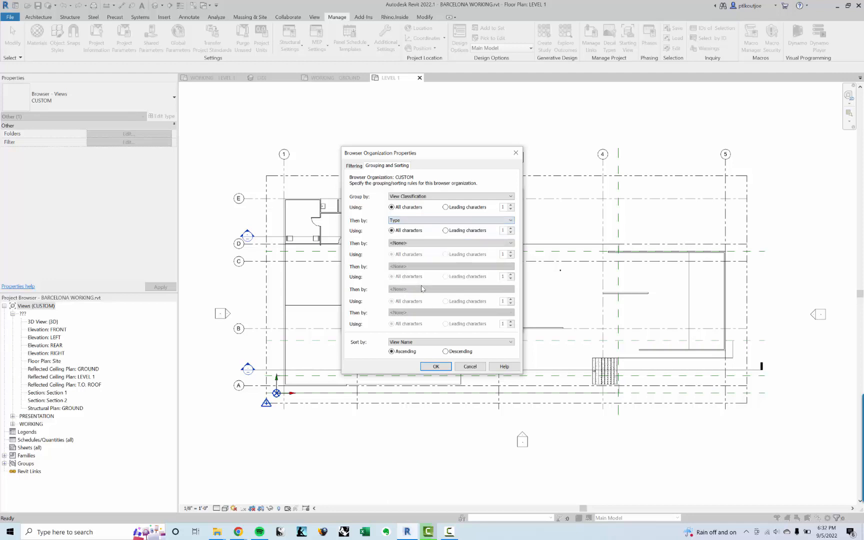
{"action": "left_click", "coordinate": [437, 367]}
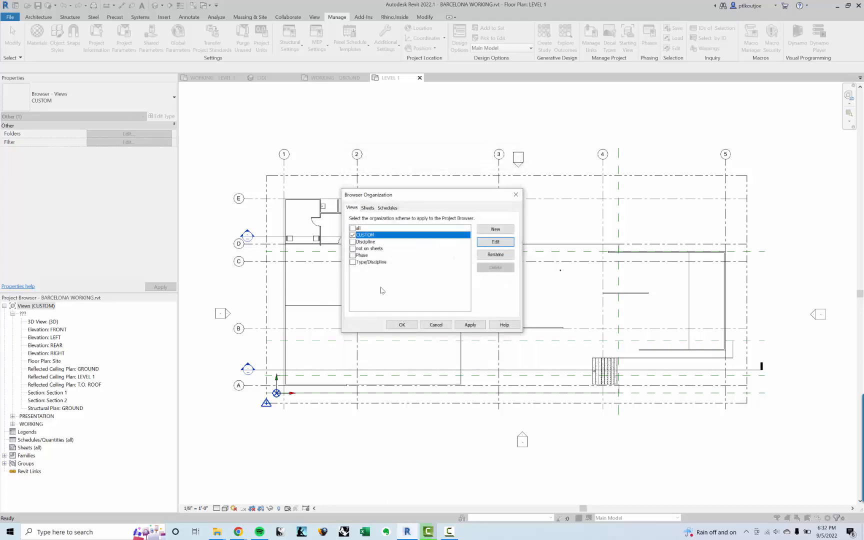
{"action": "left_click", "coordinate": [401, 324]}
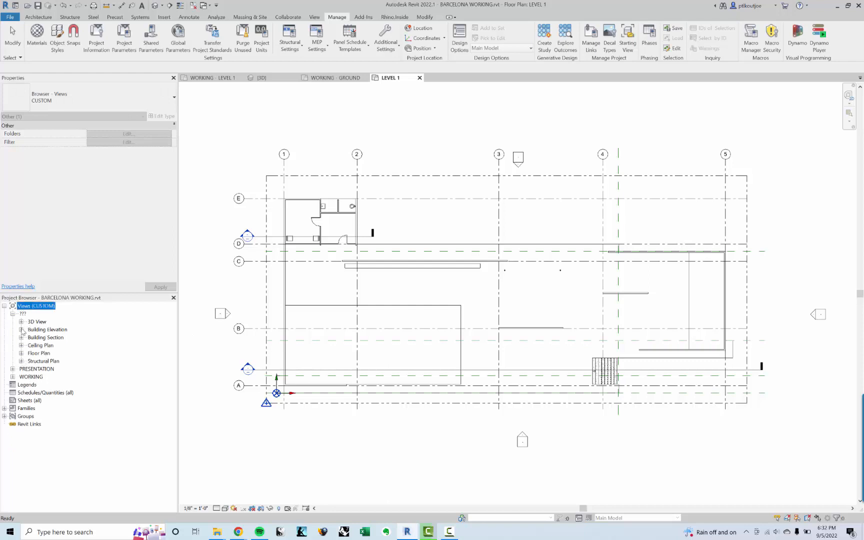
- Expand the new type folders and select the FRONT, LEFT, REAR and RIGHT elevations
{"action": "left_click", "coordinate": [21, 329]}
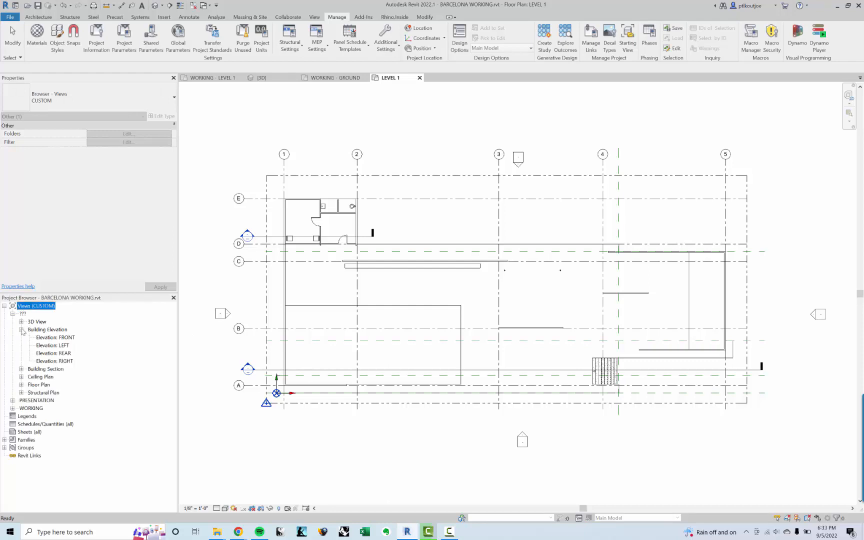
{"action": "left_click", "coordinate": [22, 330]}
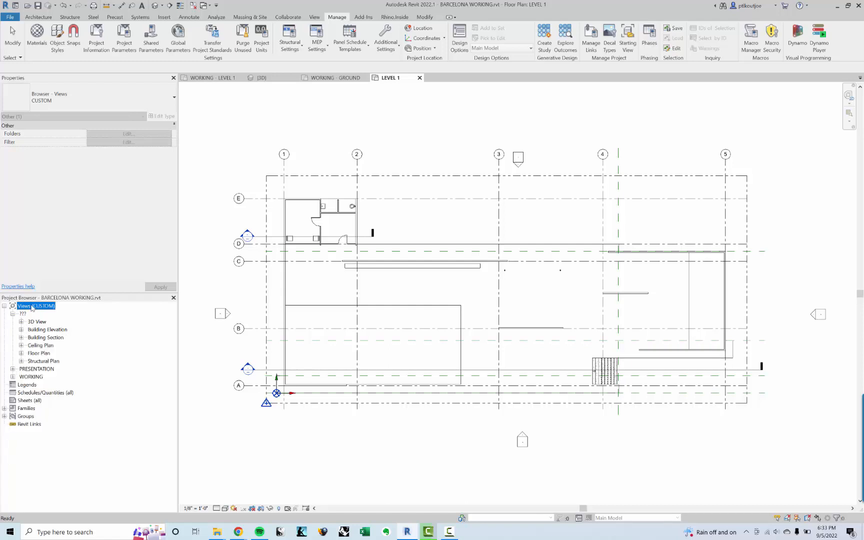
{"action": "left_click", "coordinate": [13, 370]}
{"action": "left_click", "coordinate": [21, 376]}
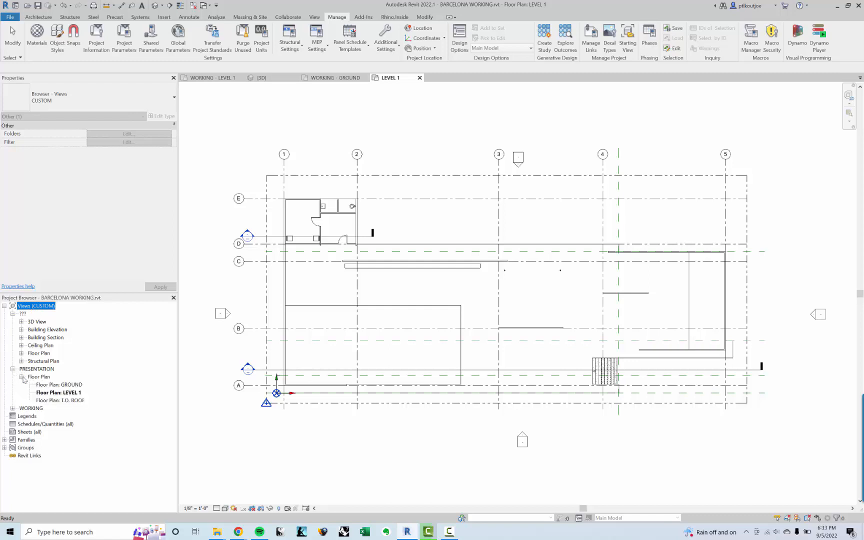
{"action": "left_click", "coordinate": [13, 408]}
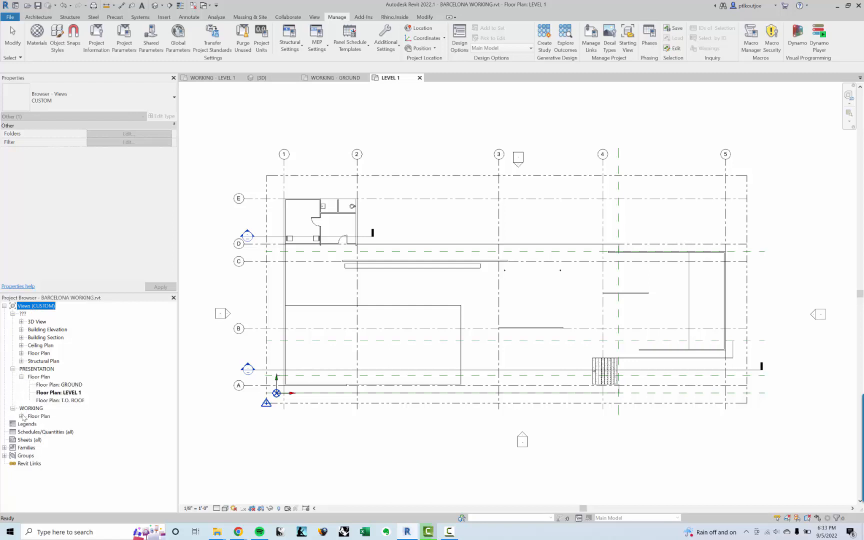
{"action": "left_click", "coordinate": [21, 416]}
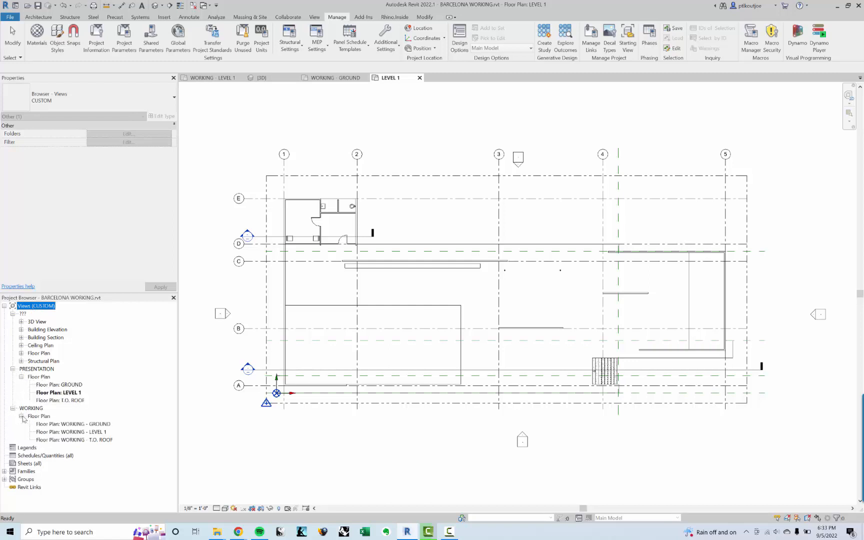
{"action": "left_click", "coordinate": [21, 329]}
{"action": "left_click", "coordinate": [55, 339]}
{"action": "left_click", "coordinate": [54, 361], "text": "shift"}
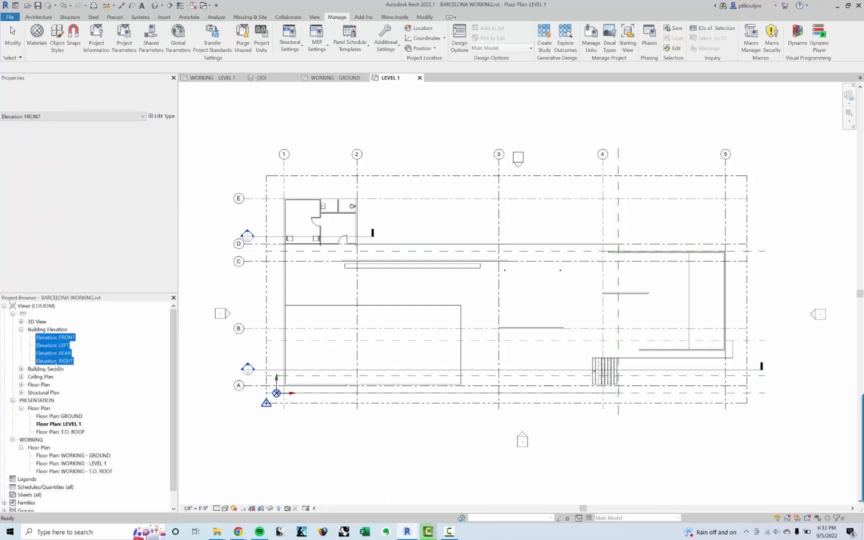
- Classify the FRONT, LEFT, REAR and RIGHT elevations as WORKING
{"action": "left_click_drag", "start_coordinate": [175, 205], "coordinate": [167, 256]}
{"action": "left_click", "coordinate": [160, 252]}
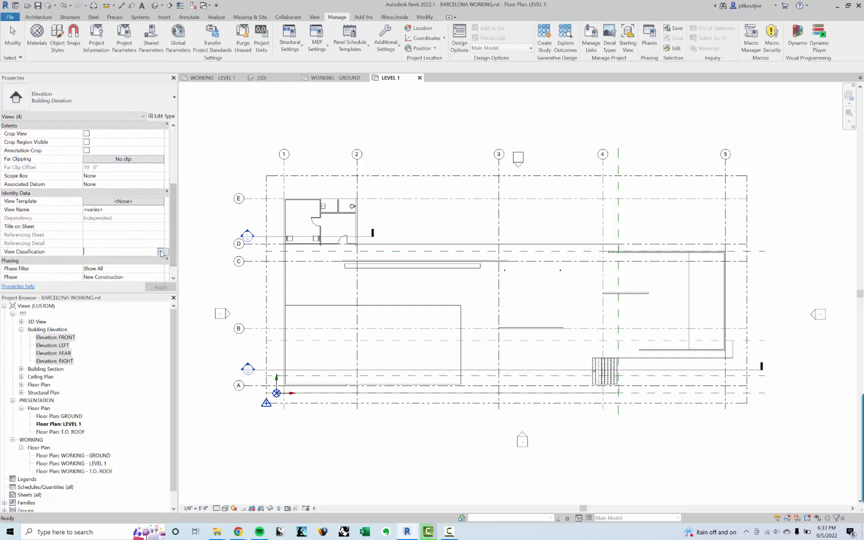
{"action": "left_click", "coordinate": [160, 252]}
{"action": "left_click", "coordinate": [99, 269]}
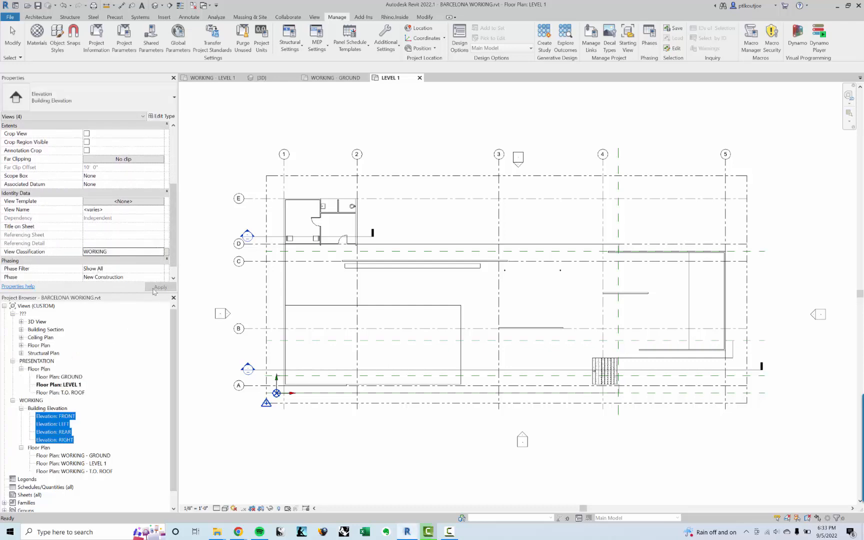
{"action": "left_click", "coordinate": [38, 360]}
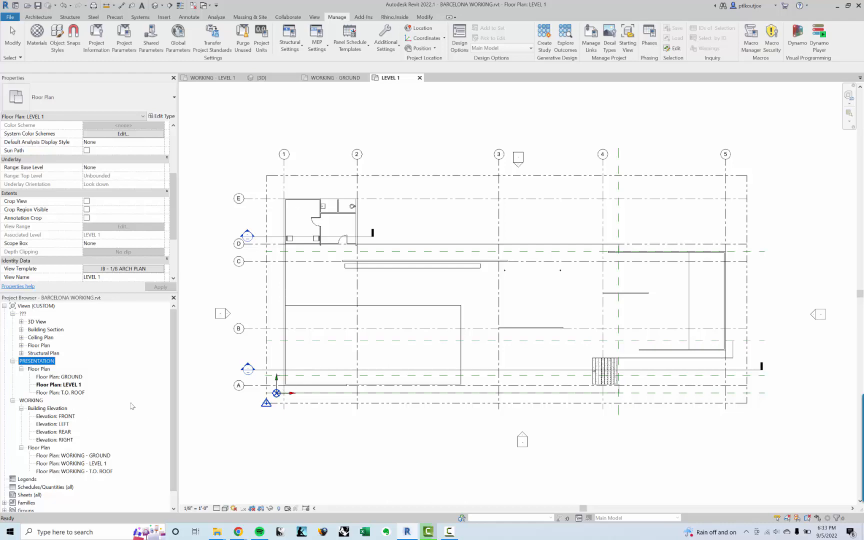
{"action": "scroll", "coordinate": [73, 423], "scroll_direction": "down", "scroll_amount": 1}
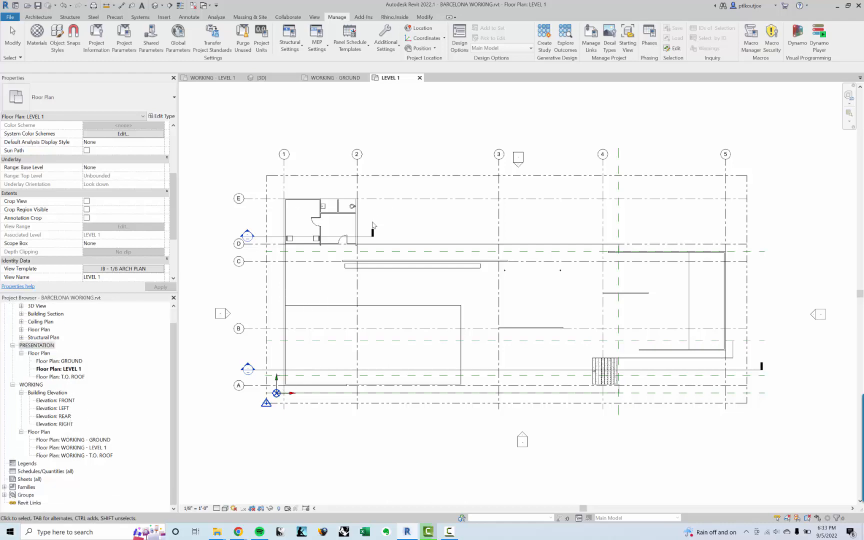
{"action": "mouse_move", "coordinate": [371, 233]}
{"action": "middle_mouse_down"}
{"action": "mouse_move", "coordinate": [363, 243]}
{"action": "mouse_move", "coordinate": [379, 227]}
{"action": "middle_mouse_up"}
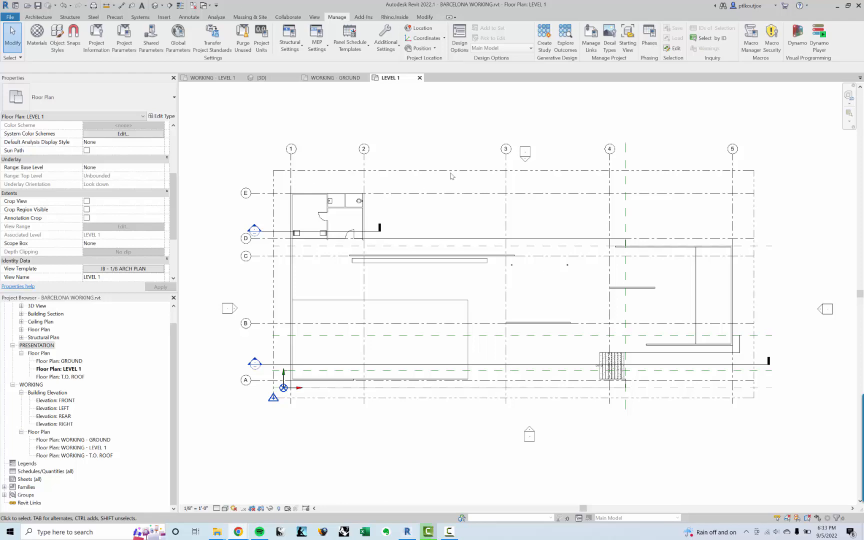
{"action": "scroll", "coordinate": [356, 245], "scroll_direction": "up", "scroll_amount": 6}
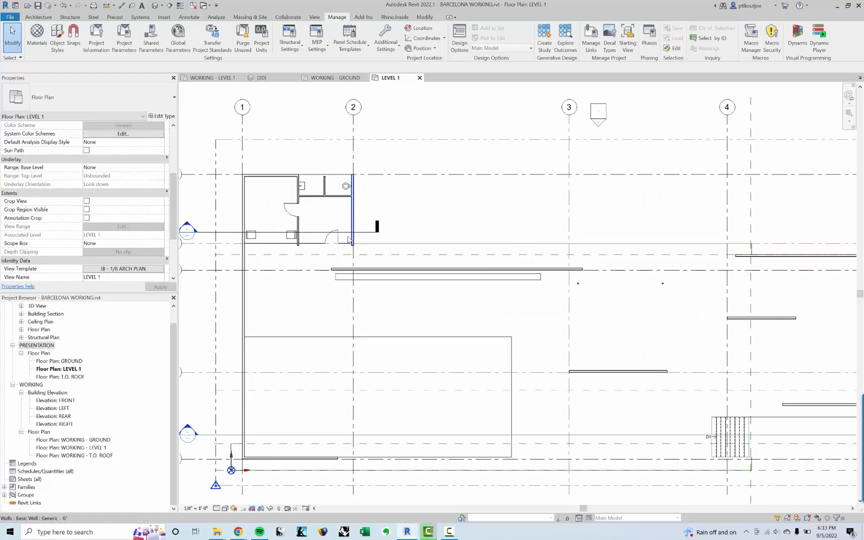
{"action": "scroll", "coordinate": [357, 305], "scroll_direction": "down", "scroll_amount": 6}
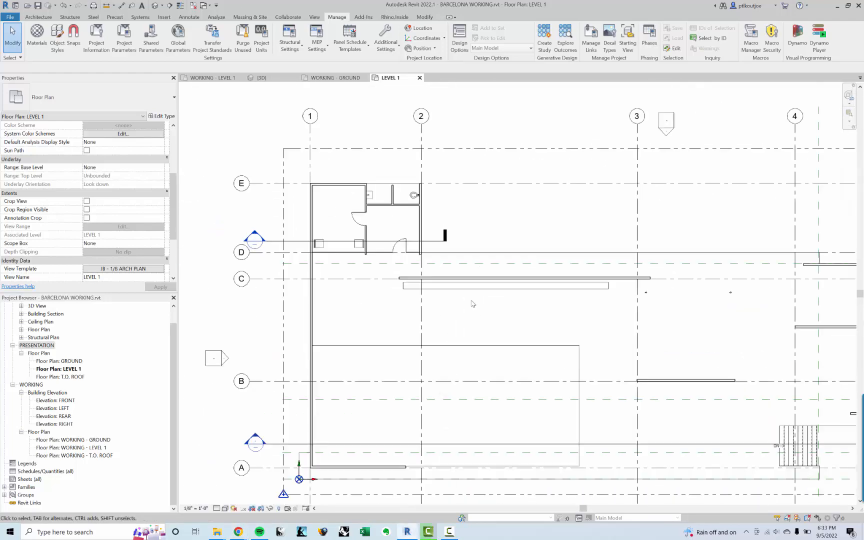
{"action": "middle_click_drag", "start_coordinate": [329, 323], "coordinate": [344, 318]}
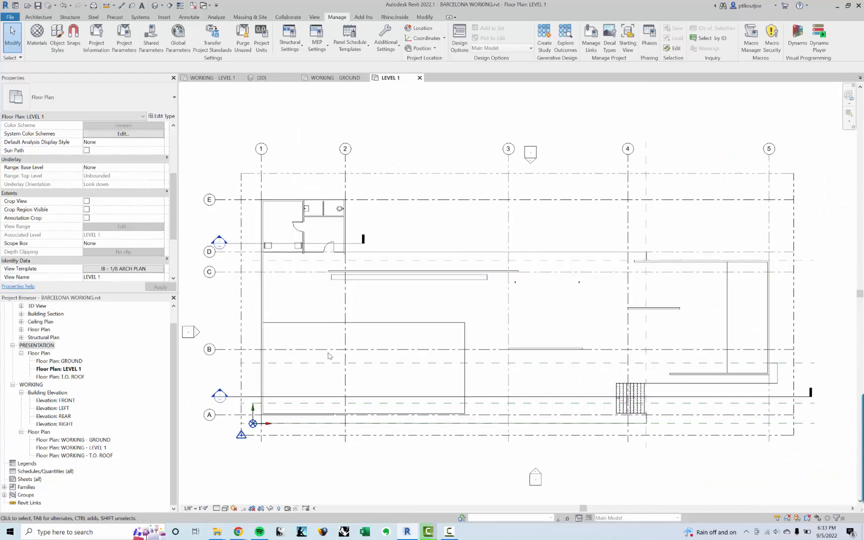
{"action": "middle_click_drag", "start_coordinate": [349, 357], "coordinate": [347, 357]}
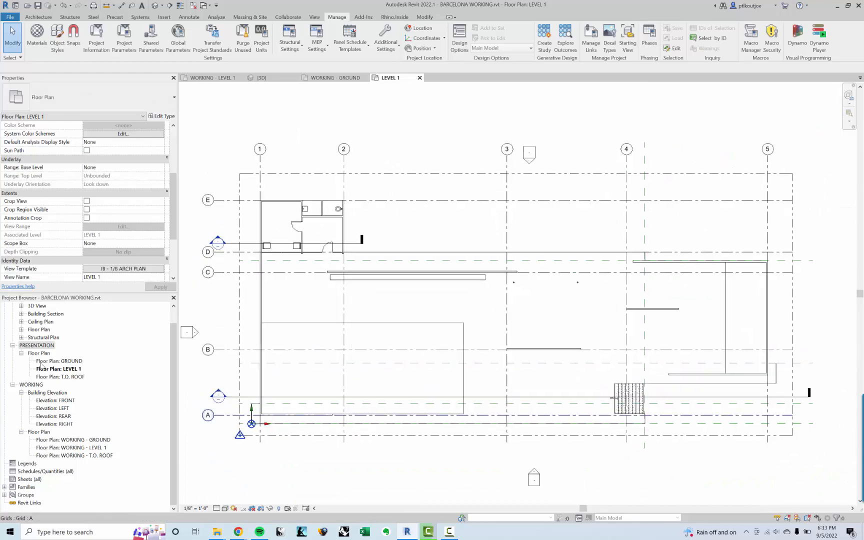
{"action": "left_click", "coordinate": [60, 369]}
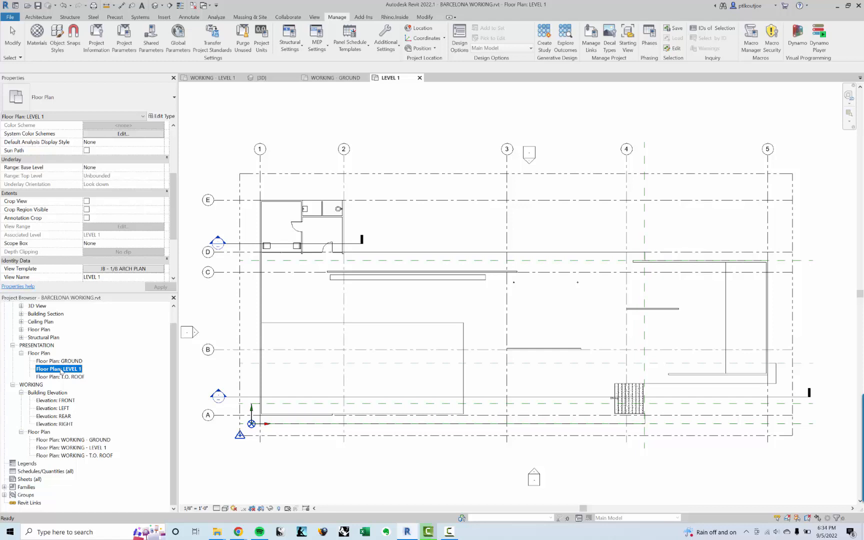
{"action": "scroll", "coordinate": [254, 431], "scroll_direction": "up", "scroll_amount": 3}
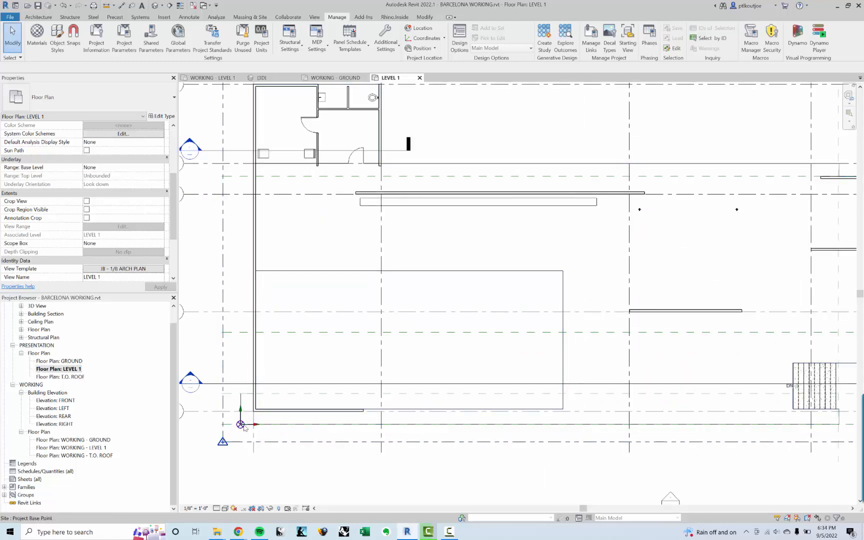
- Hide the Site subcategories Internal Origin, Project Base Point and Survey Point in the JB - 1/8 ARCH PLAN template
{"action": "left_click", "coordinate": [126, 270]}
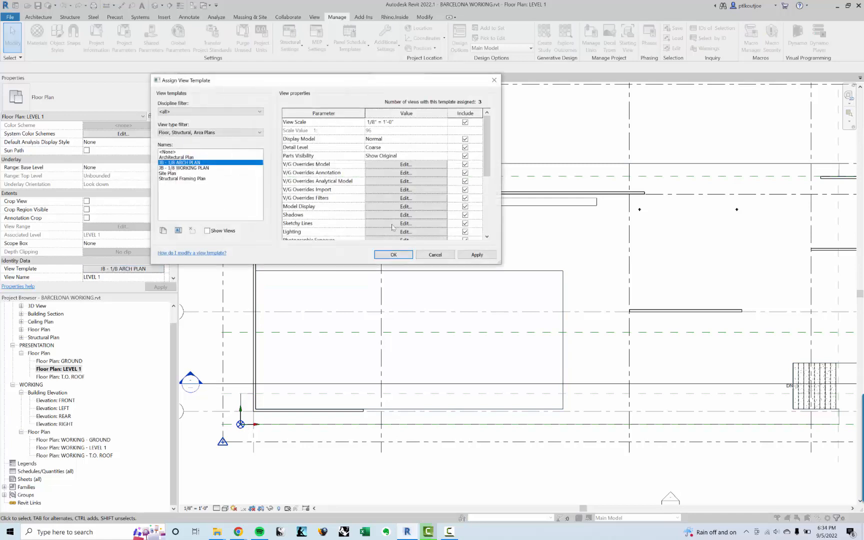
{"action": "left_click", "coordinate": [370, 165]}
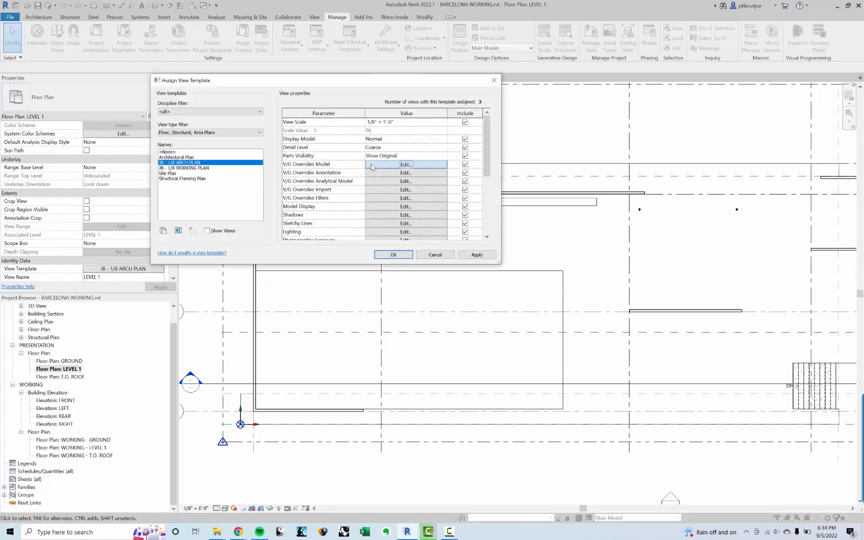
{"action": "scroll", "coordinate": [260, 294], "scroll_direction": "down", "scroll_amount": 12}
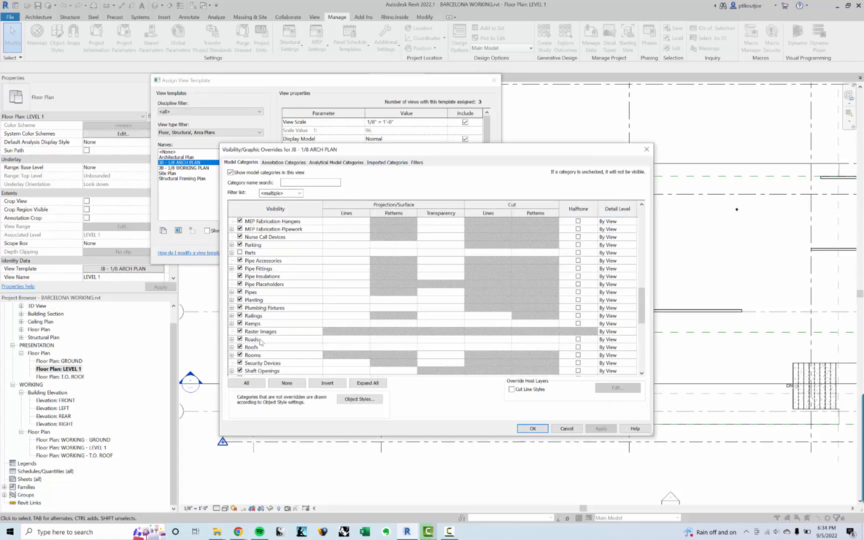
{"action": "scroll", "coordinate": [261, 342], "scroll_direction": "down", "scroll_amount": 2}
{"action": "left_click", "coordinate": [232, 348]}
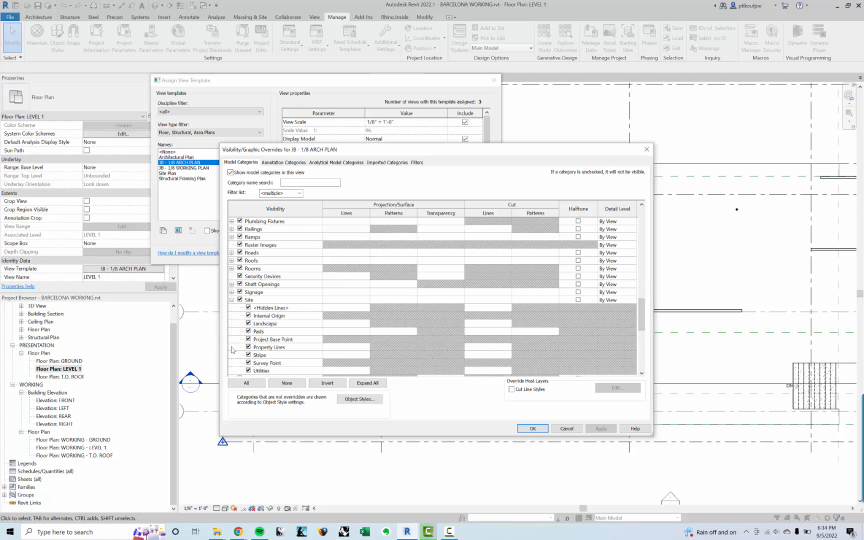
{"action": "left_click", "coordinate": [248, 316]}
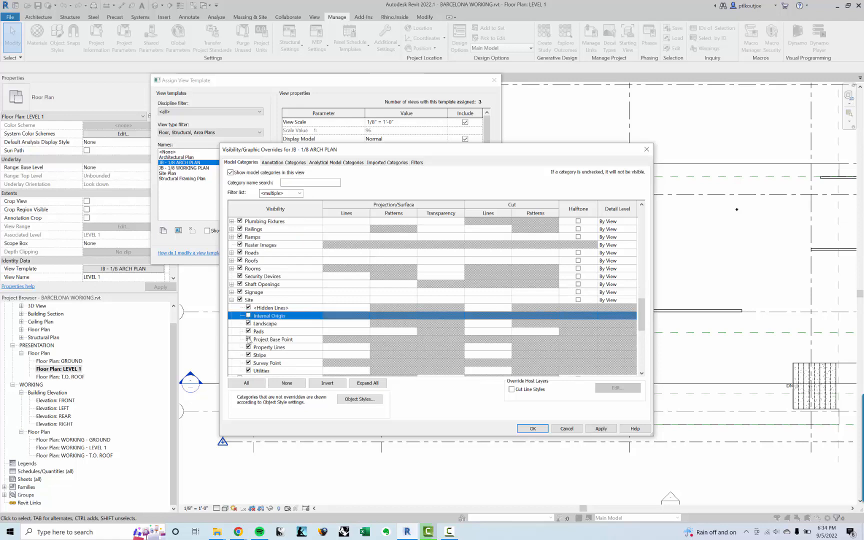
{"action": "left_click", "coordinate": [248, 340]}
{"action": "left_click", "coordinate": [248, 363]}
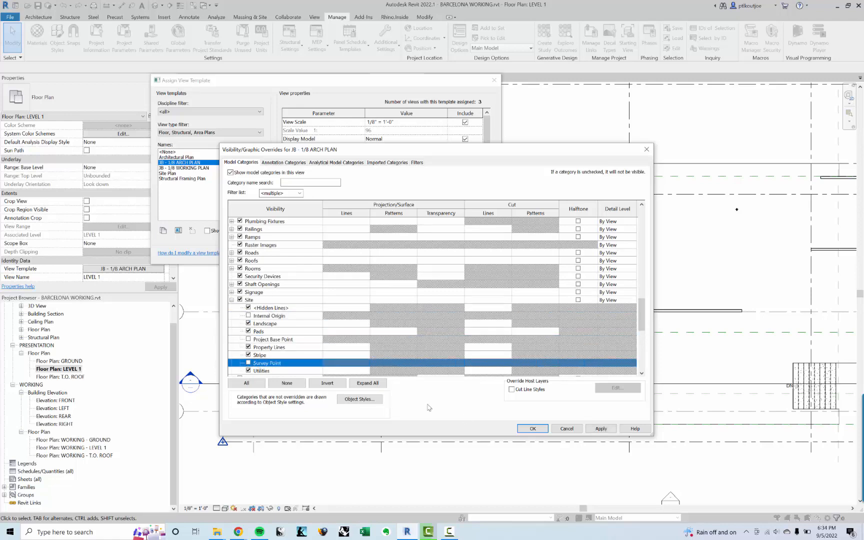
{"action": "left_click", "coordinate": [532, 429]}
{"action": "left_click", "coordinate": [392, 255]}
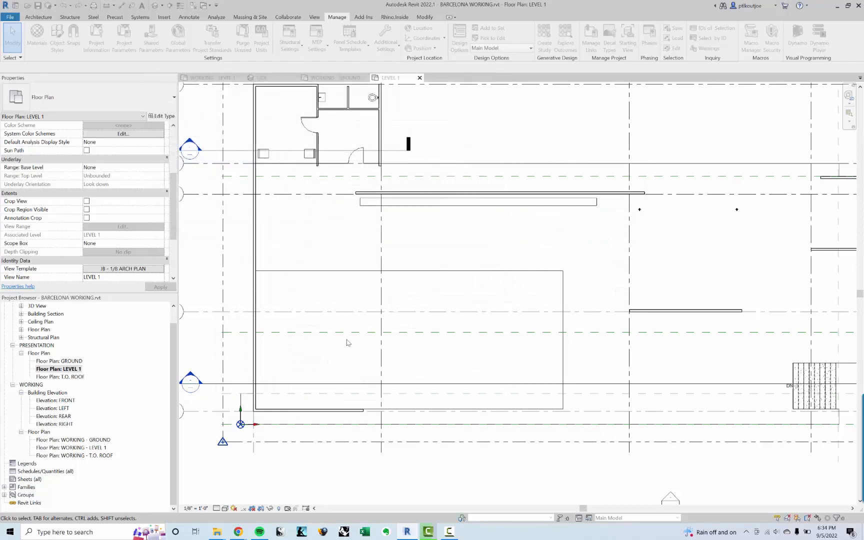
{"action": "scroll", "coordinate": [343, 262], "scroll_direction": "down", "scroll_amount": 2}
{"action": "middle_click_drag", "start_coordinate": [438, 295], "coordinate": [425, 304]}
{"action": "middle_click_drag", "start_coordinate": [373, 315], "coordinate": [373, 307]}
{"action": "scroll", "coordinate": [371, 306], "scroll_direction": "down", "scroll_amount": 1}
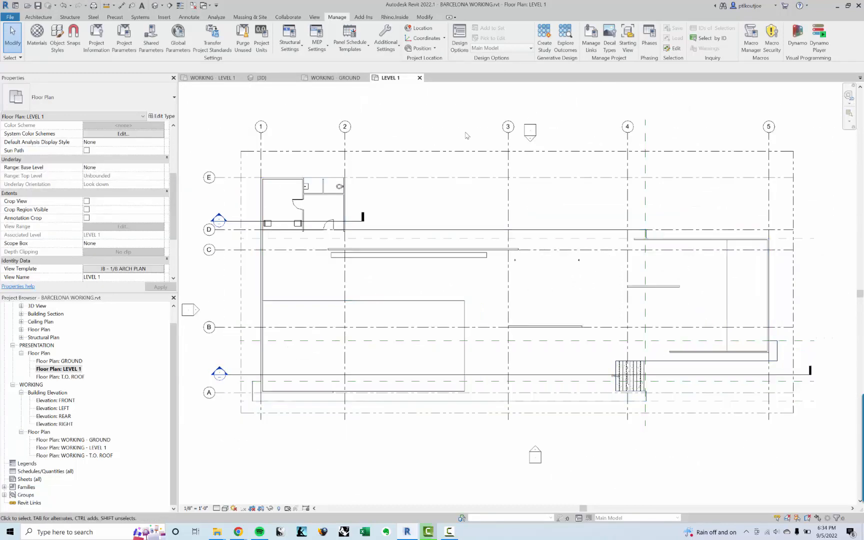
{"action": "scroll", "coordinate": [312, 276], "scroll_direction": "up", "scroll_amount": 2}
{"action": "middle_click_drag", "start_coordinate": [470, 297], "coordinate": [495, 306]}
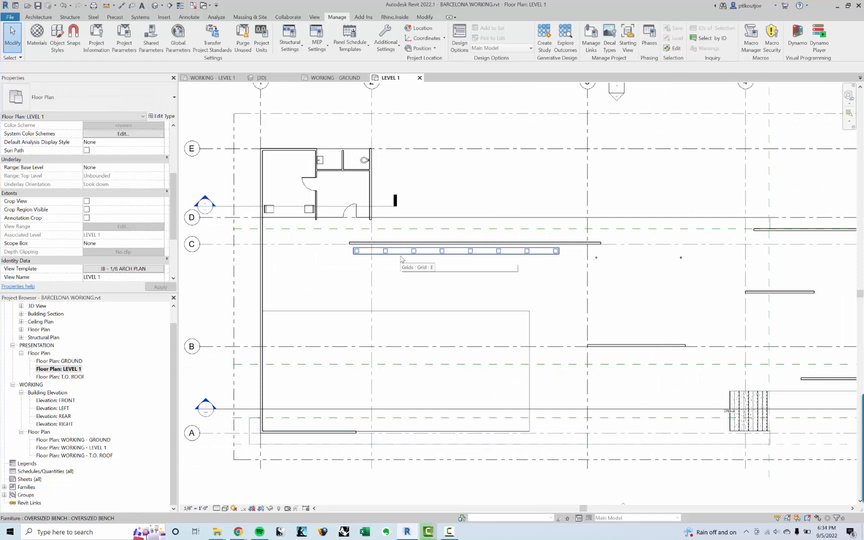
{"action": "scroll", "coordinate": [363, 240], "scroll_direction": "up", "scroll_amount": 3}
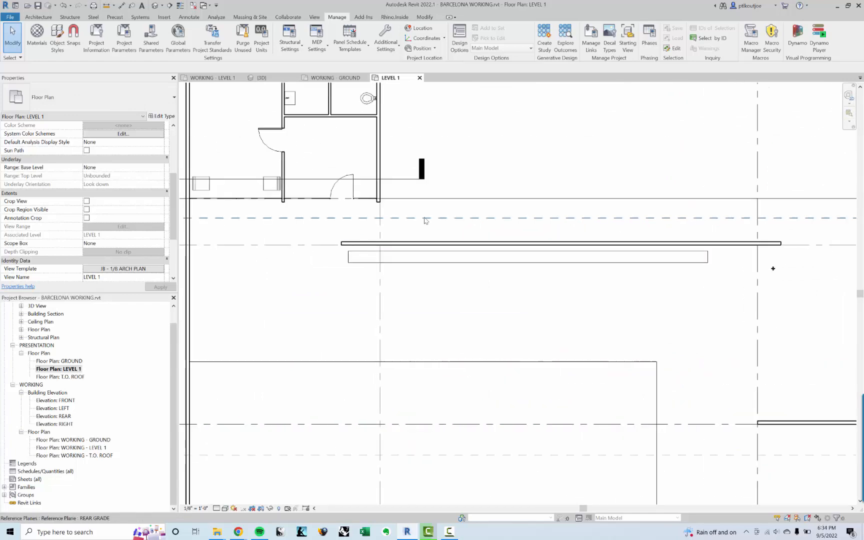
{"action": "scroll", "coordinate": [550, 290], "scroll_direction": "down", "scroll_amount": 2}
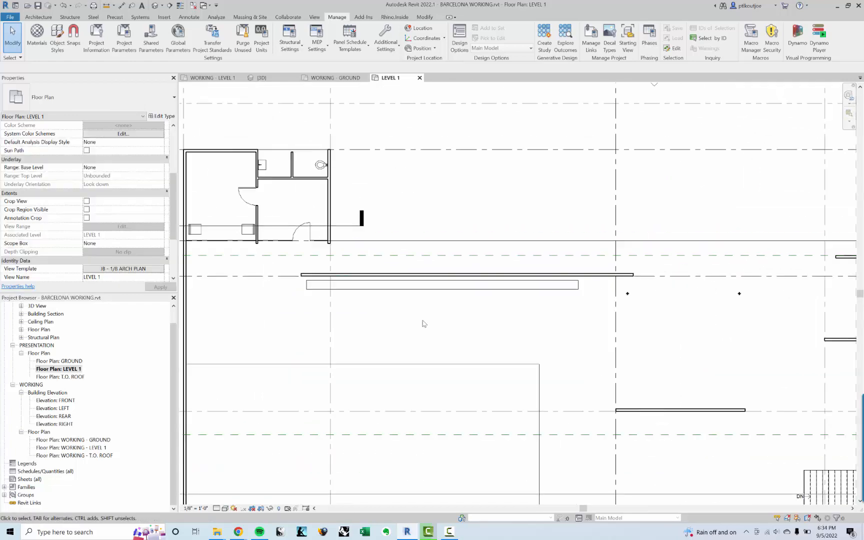
{"action": "key", "text": "v"}
{"action": "key", "text": "g"}
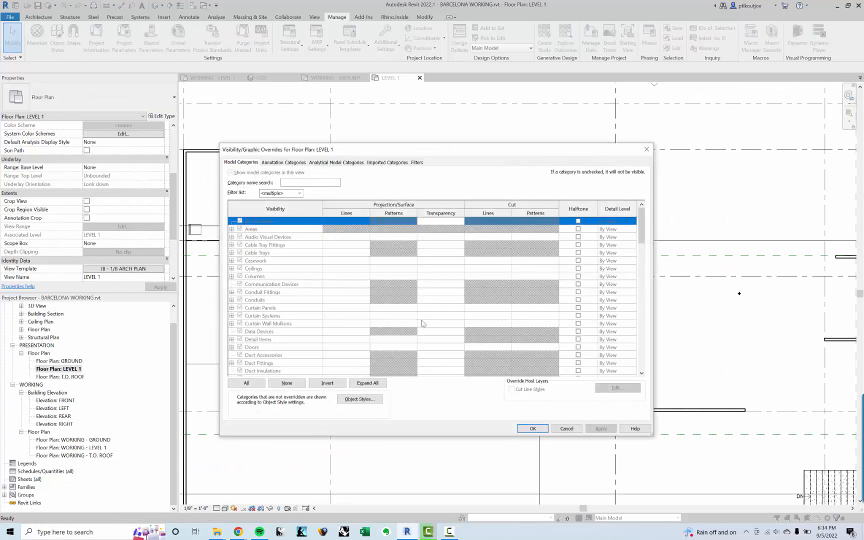
{"action": "key", "text": "Escape"}
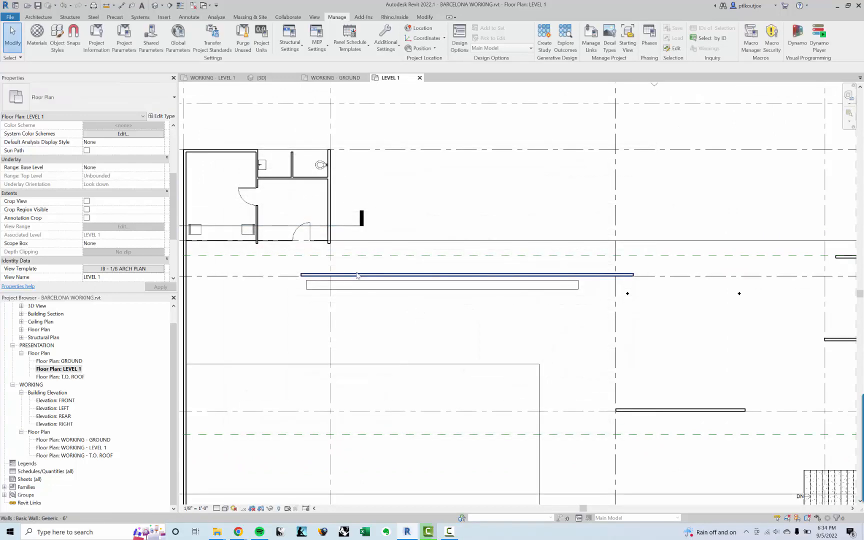
{"action": "left_click", "coordinate": [358, 275]}
{"action": "left_click", "coordinate": [272, 265]}
{"action": "middle_click_drag", "start_coordinate": [310, 266], "coordinate": [390, 272]}
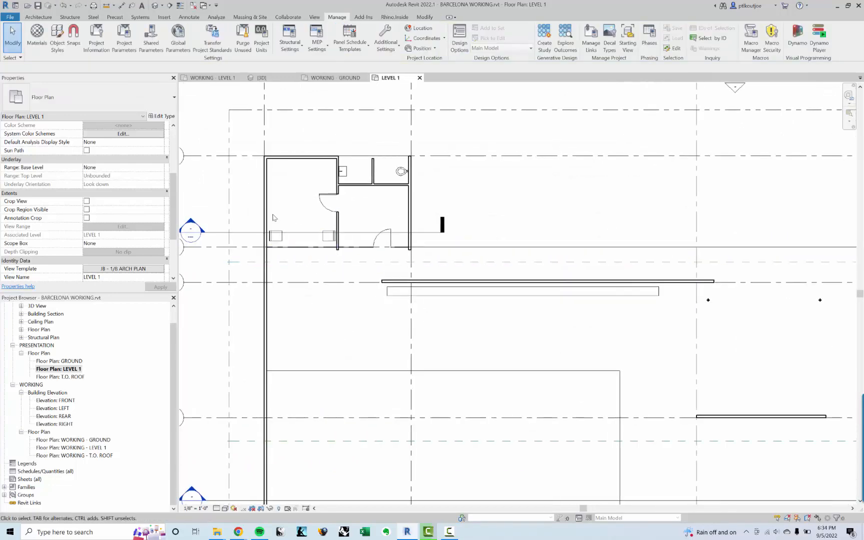
{"action": "scroll", "coordinate": [274, 217], "scroll_direction": "up", "scroll_amount": 2}
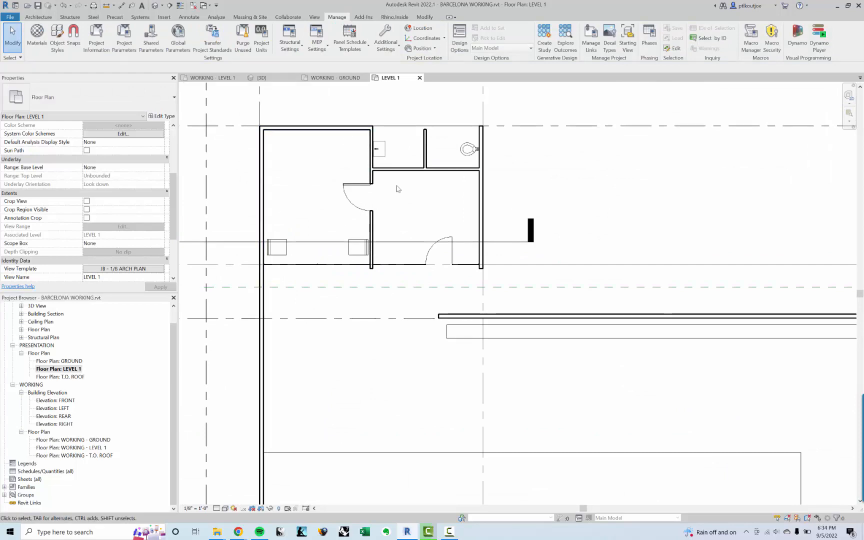
{"action": "middle_click_drag", "start_coordinate": [394, 178], "coordinate": [381, 180]}
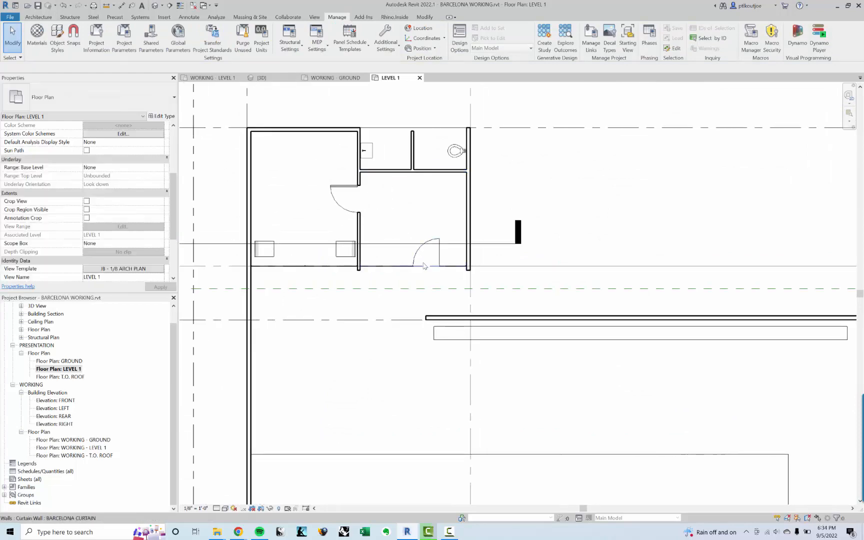
{"action": "key", "text": "v"}
{"action": "key", "text": "g"}
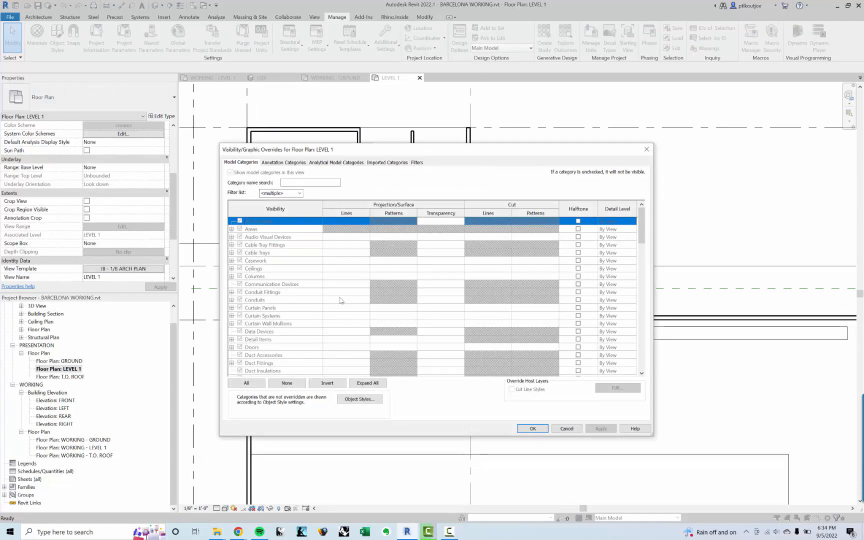
{"action": "key", "text": "Escape"}
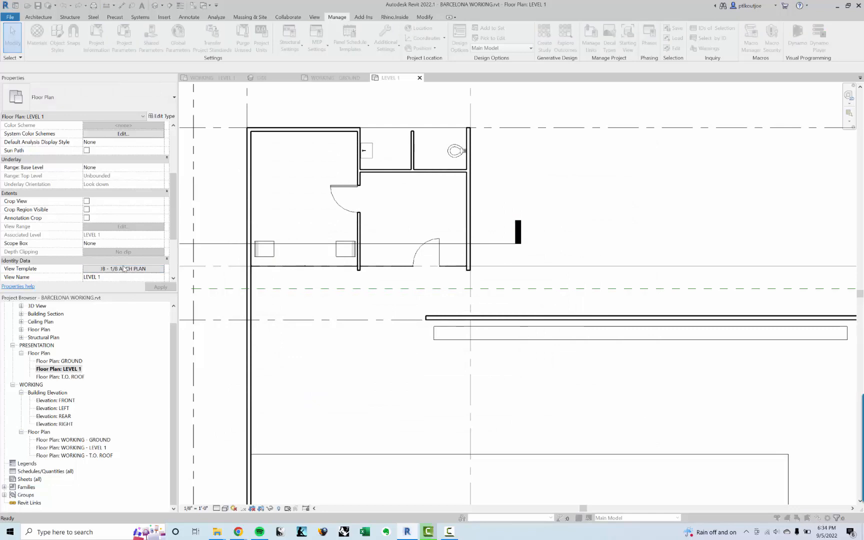
- Override the template's wall cut pattern with a grey (RGB 128-128-128) diagonal-down foreground hatch
{"action": "left_click", "coordinate": [124, 269]}
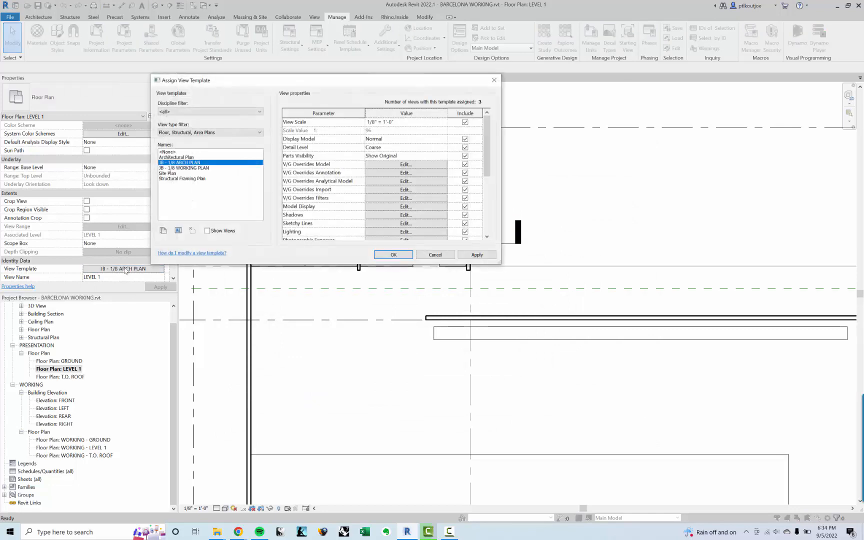
{"action": "left_click", "coordinate": [381, 166]}
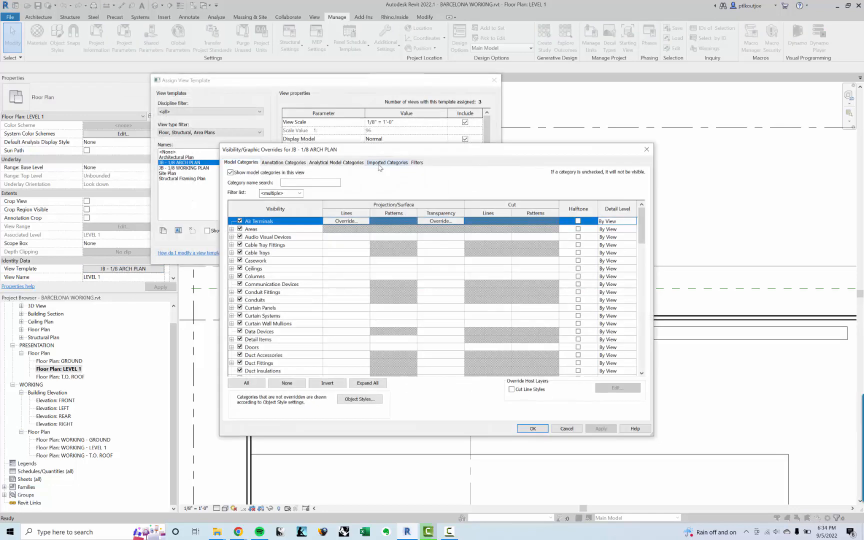
{"action": "scroll", "coordinate": [260, 348], "scroll_direction": "down", "scroll_amount": 8}
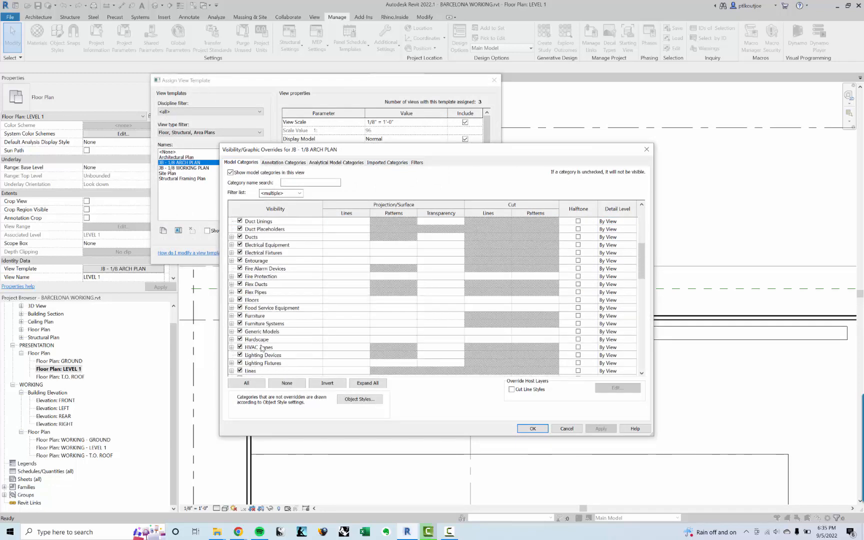
{"action": "scroll", "coordinate": [261, 348], "scroll_direction": "down", "scroll_amount": 8}
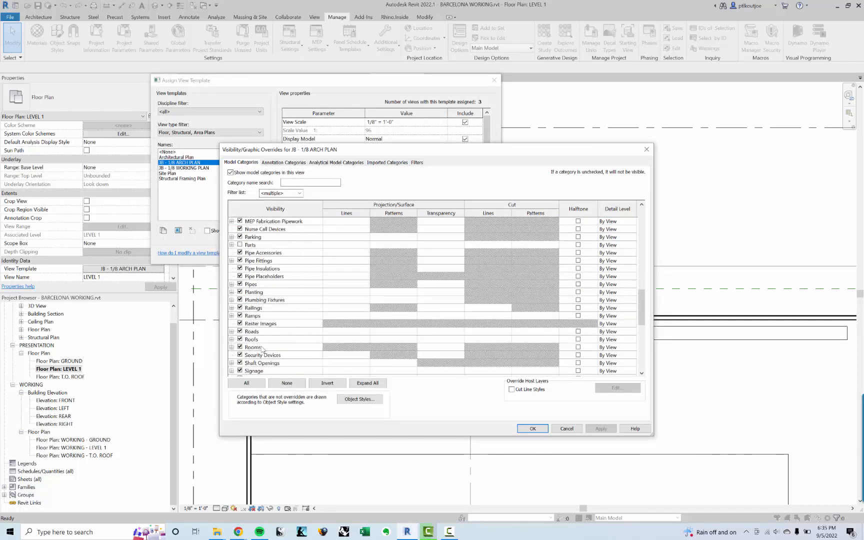
{"action": "scroll", "coordinate": [261, 350], "scroll_direction": "down", "scroll_amount": 7}
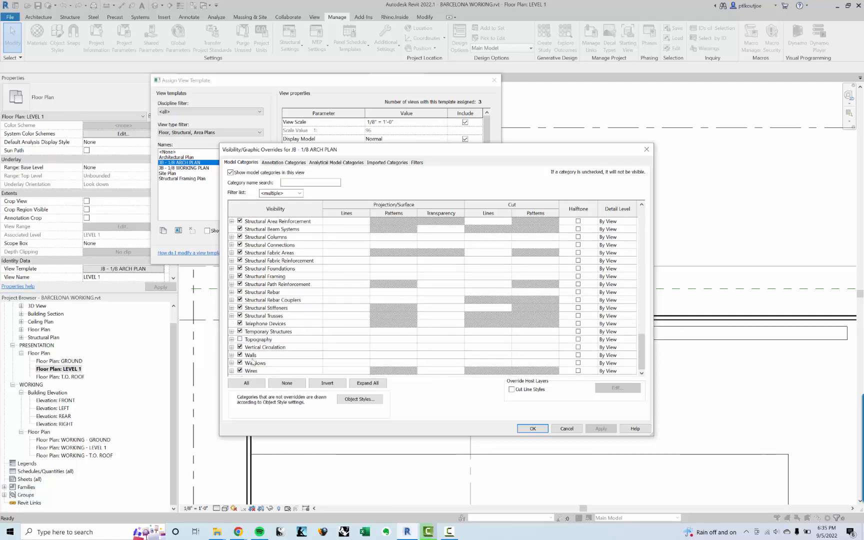
{"action": "left_click", "coordinate": [251, 355]}
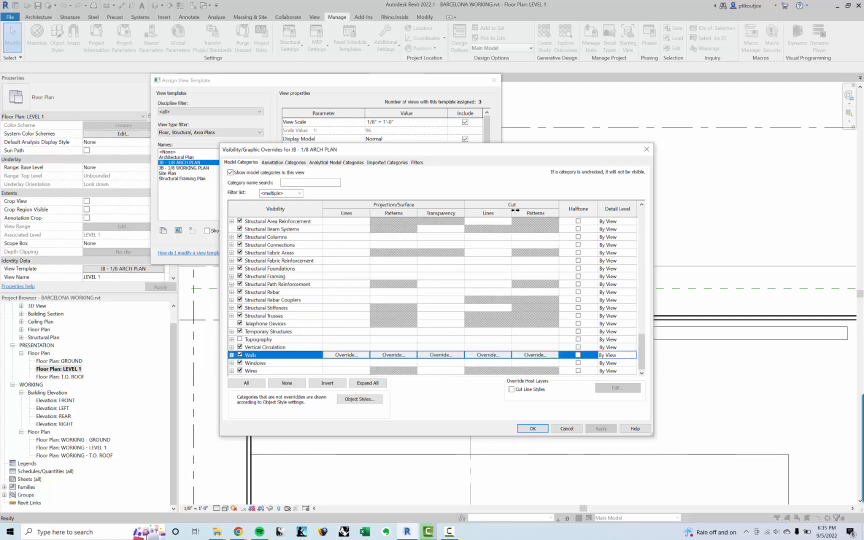
{"action": "left_click", "coordinate": [534, 355]}
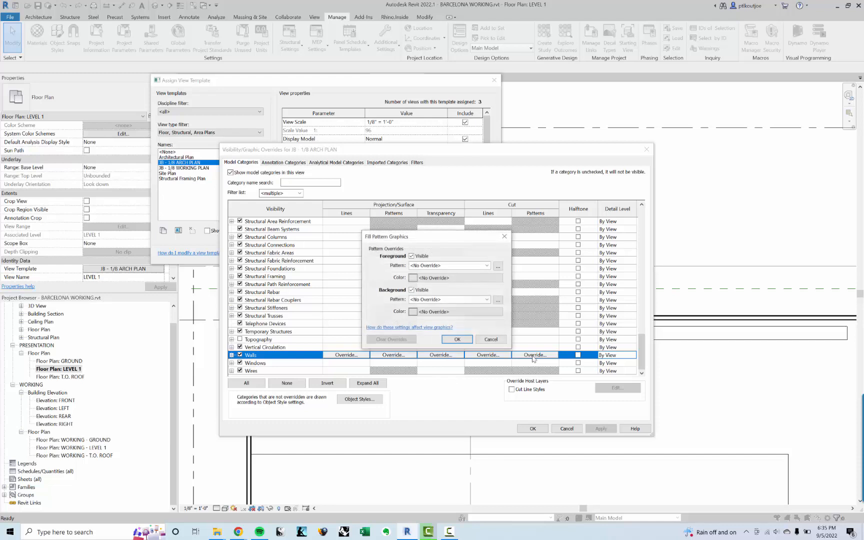
{"action": "left_click", "coordinate": [448, 265]}
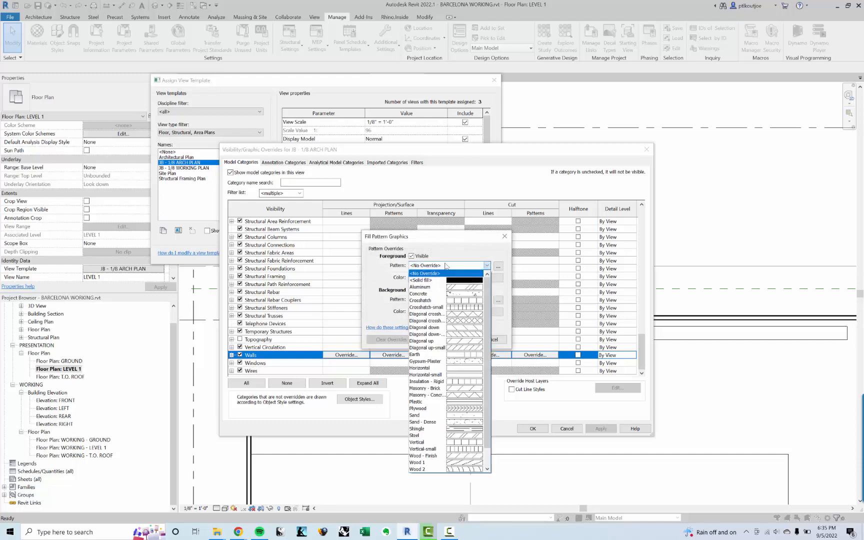
{"action": "left_click", "coordinate": [467, 334]}
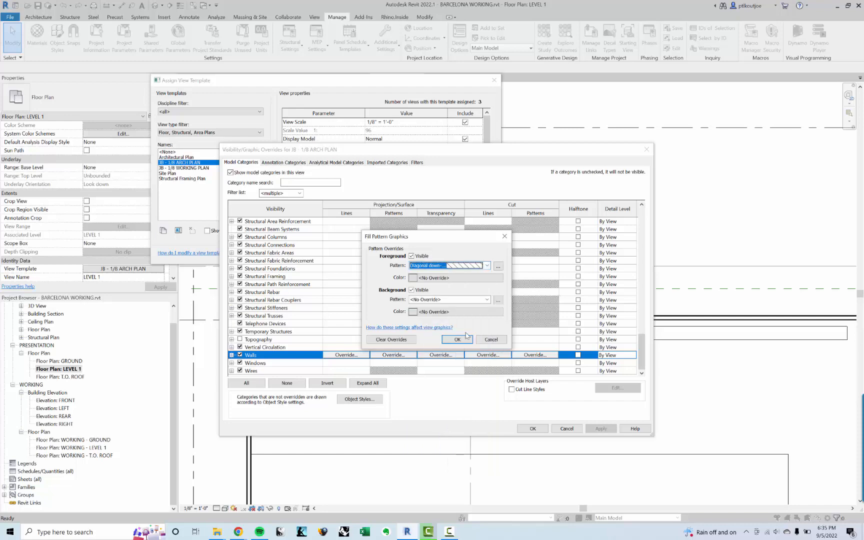
{"action": "left_click", "coordinate": [430, 278]}
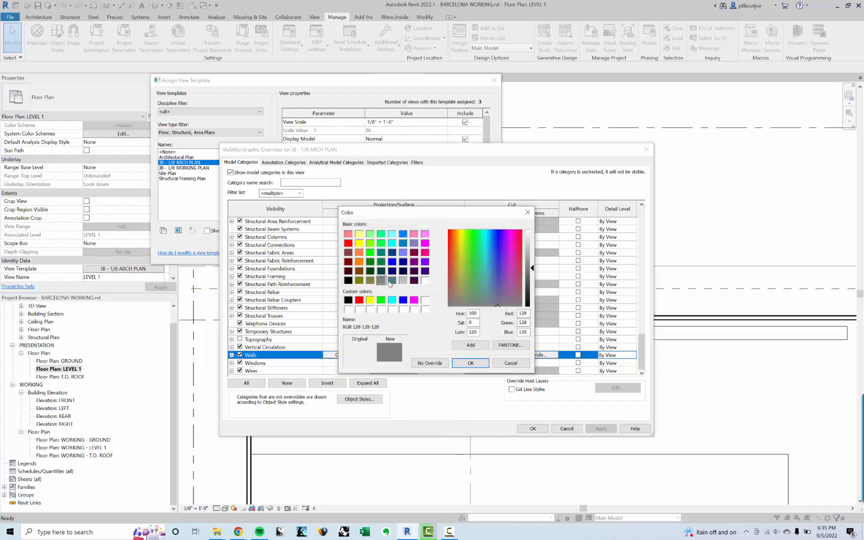
{"action": "left_click", "coordinate": [471, 363]}
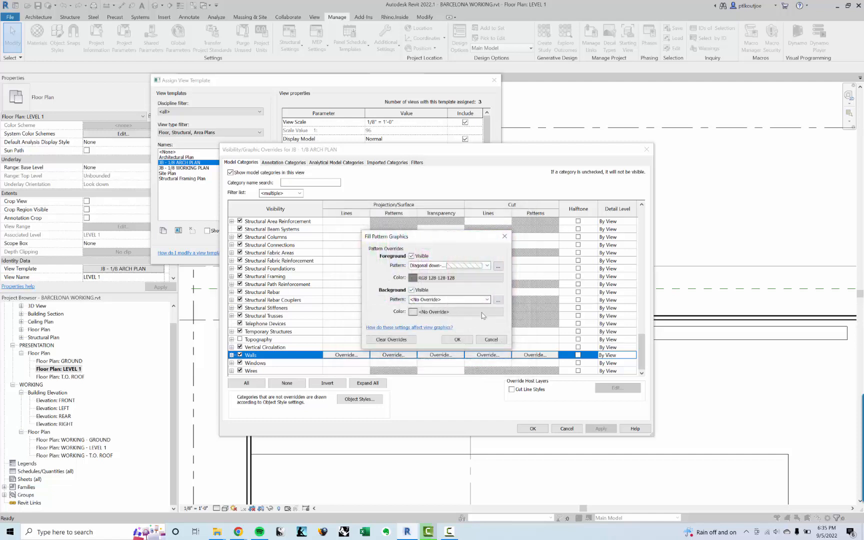
{"action": "left_click", "coordinate": [457, 340]}
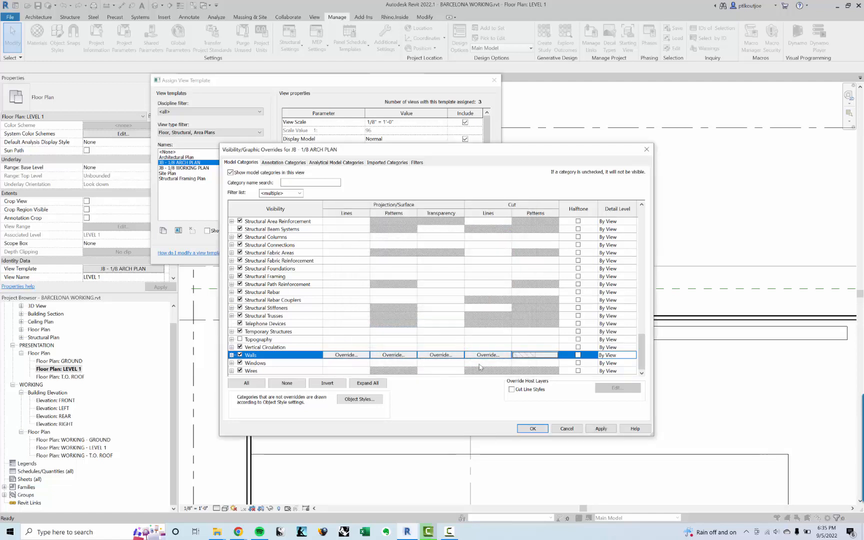
{"action": "left_click", "coordinate": [534, 429]}
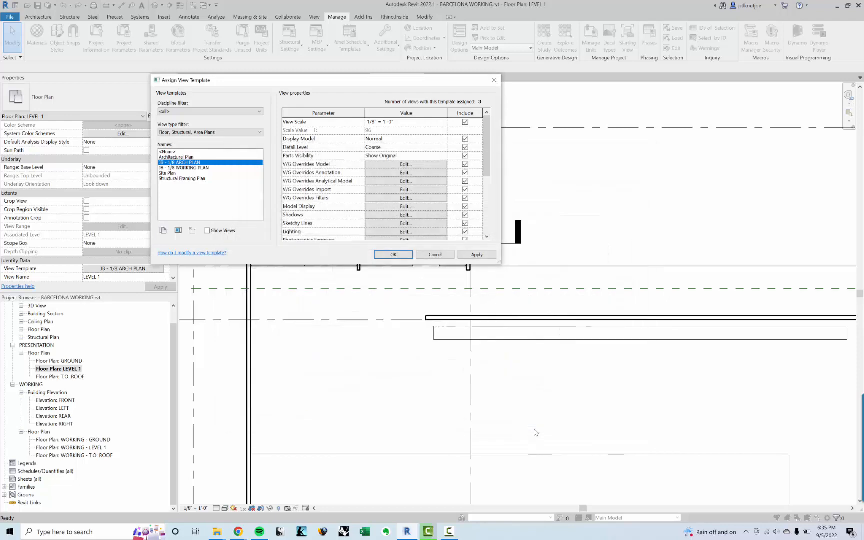
{"action": "left_click", "coordinate": [395, 255]}
{"action": "scroll", "coordinate": [452, 289], "scroll_direction": "up", "scroll_amount": 2}
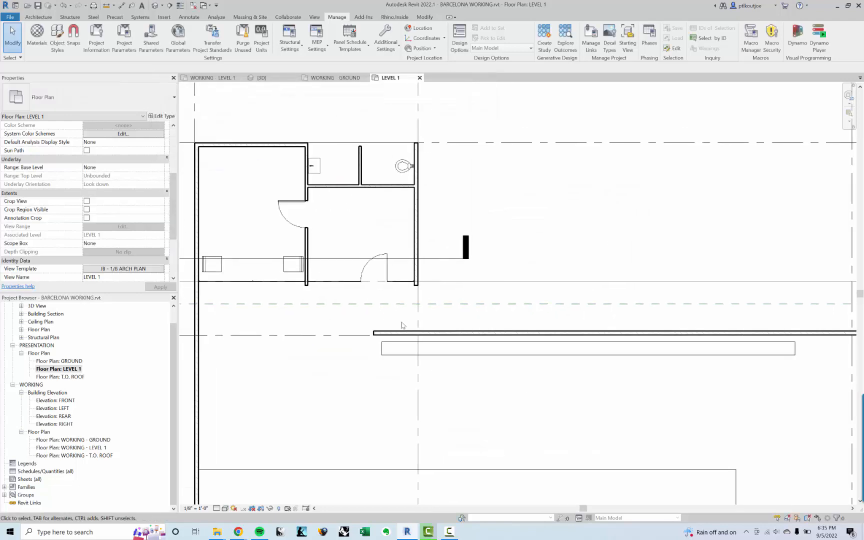
{"action": "scroll", "coordinate": [401, 325], "scroll_direction": "up", "scroll_amount": 4}
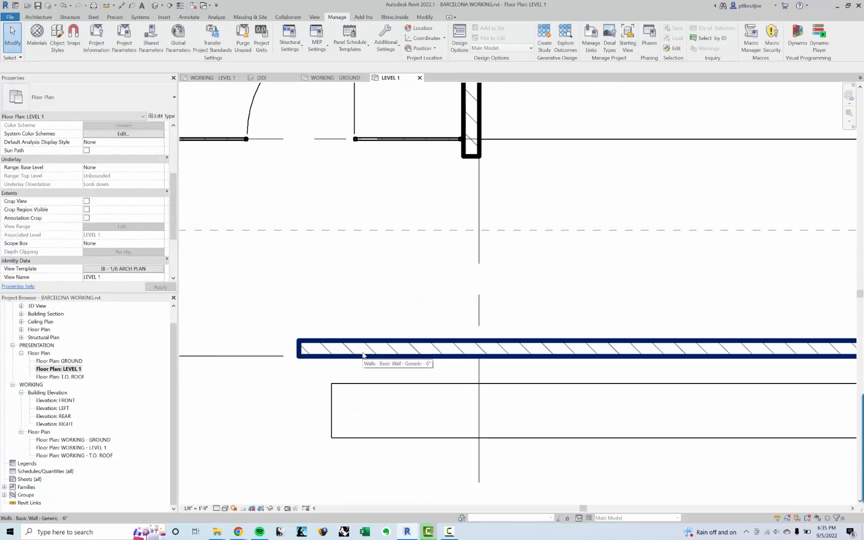
{"action": "scroll", "coordinate": [444, 343], "scroll_direction": "down", "scroll_amount": 4}
{"action": "middle_click_drag", "start_coordinate": [328, 330], "coordinate": [416, 303]}
{"action": "middle_click_drag", "start_coordinate": [627, 378], "coordinate": [403, 306]}
{"action": "scroll", "coordinate": [404, 352], "scroll_direction": "down", "scroll_amount": 3}
{"action": "scroll", "coordinate": [403, 306], "scroll_direction": "down", "scroll_amount": 1}
{"action": "middle_click_drag", "start_coordinate": [487, 317], "coordinate": [390, 286]}
{"action": "scroll", "coordinate": [390, 286], "scroll_direction": "down", "scroll_amount": 1}
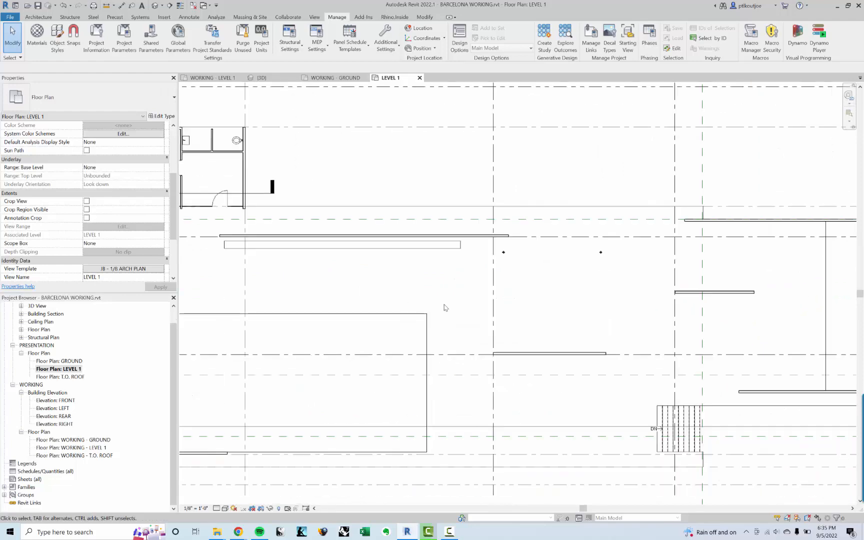
{"action": "middle_click_drag", "start_coordinate": [460, 320], "coordinate": [382, 292]}
{"action": "middle_click_drag", "start_coordinate": [584, 364], "coordinate": [434, 295]}
{"action": "scroll", "coordinate": [502, 287], "scroll_direction": "up", "scroll_amount": 2}
{"action": "scroll", "coordinate": [501, 288], "scroll_direction": "down", "scroll_amount": 2}
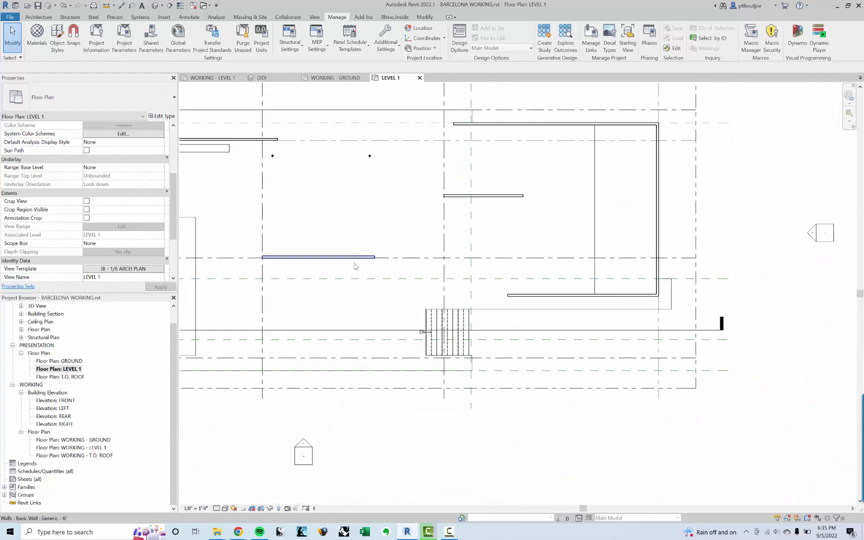
{"action": "scroll", "coordinate": [356, 266], "scroll_direction": "up", "scroll_amount": 5}
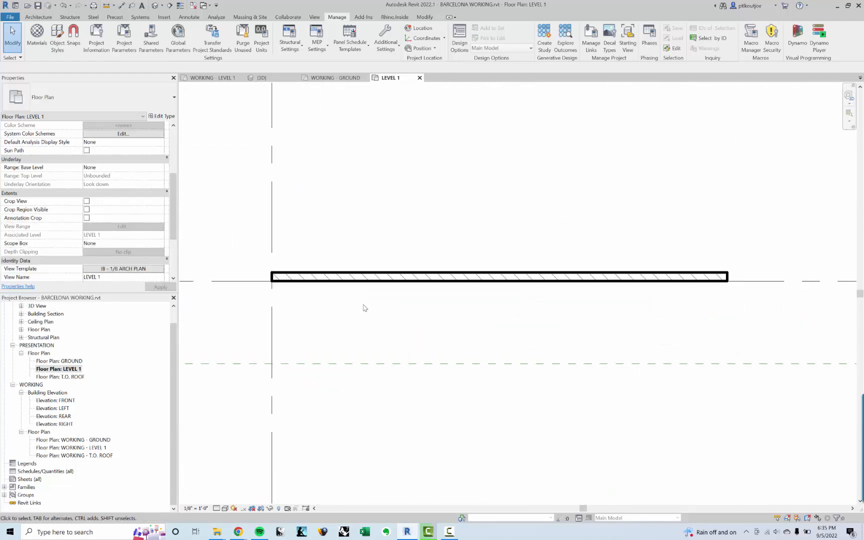
{"action": "key", "text": "v"}
{"action": "key", "text": "g"}
{"action": "key", "text": "Escape"}
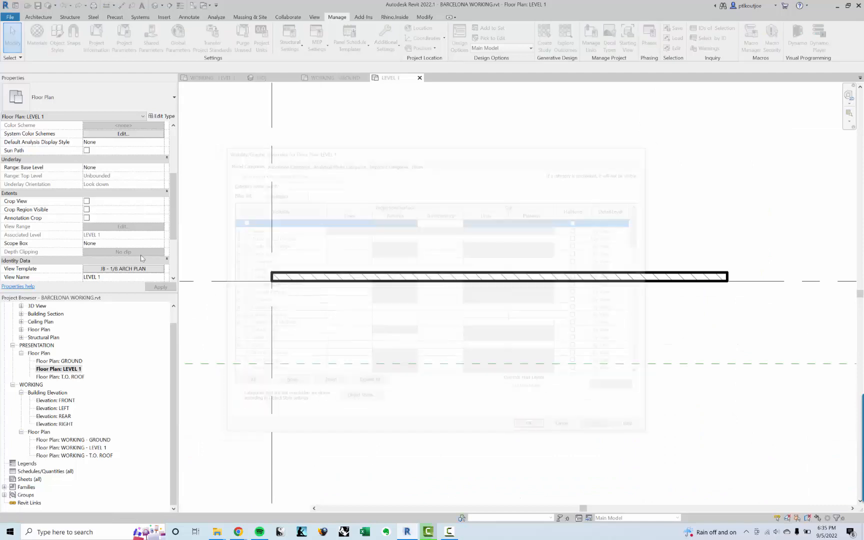
- Locate the Walls category in the JB - 1/8 ARCH PLAN template's model category overrides
{"action": "left_click", "coordinate": [132, 270]}
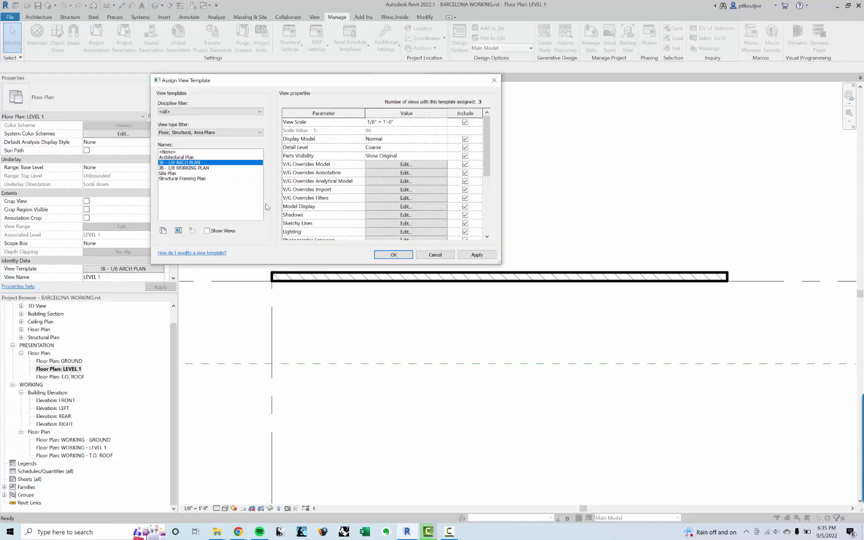
{"action": "left_click", "coordinate": [386, 166]}
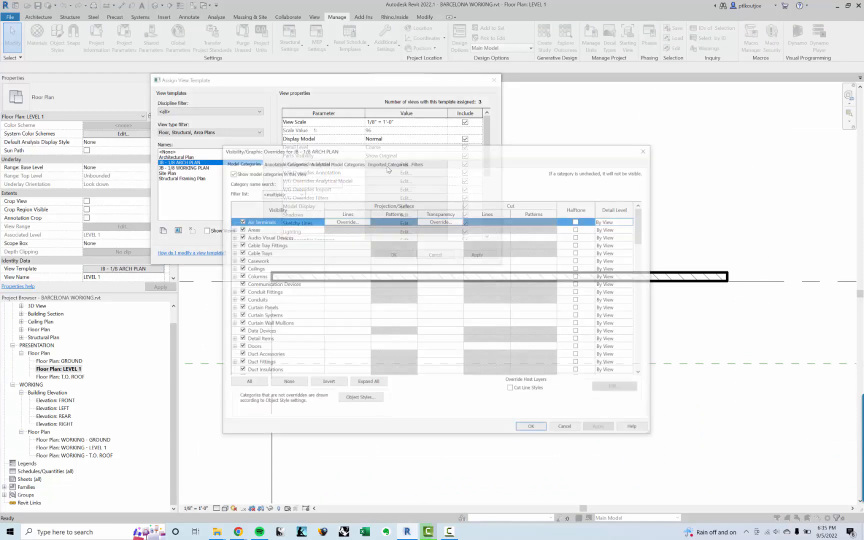
{"action": "scroll", "coordinate": [275, 307], "scroll_direction": "down", "scroll_amount": 10}
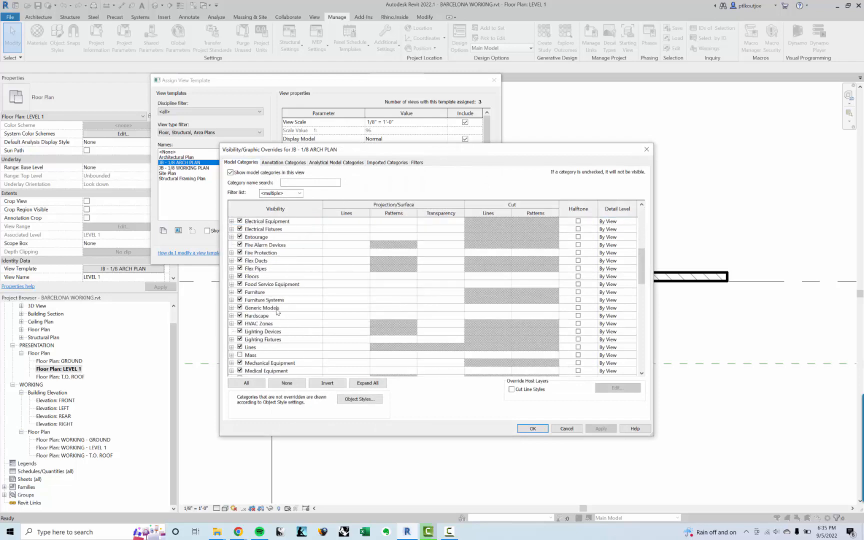
{"action": "scroll", "coordinate": [281, 311], "scroll_direction": "down", "scroll_amount": 9}
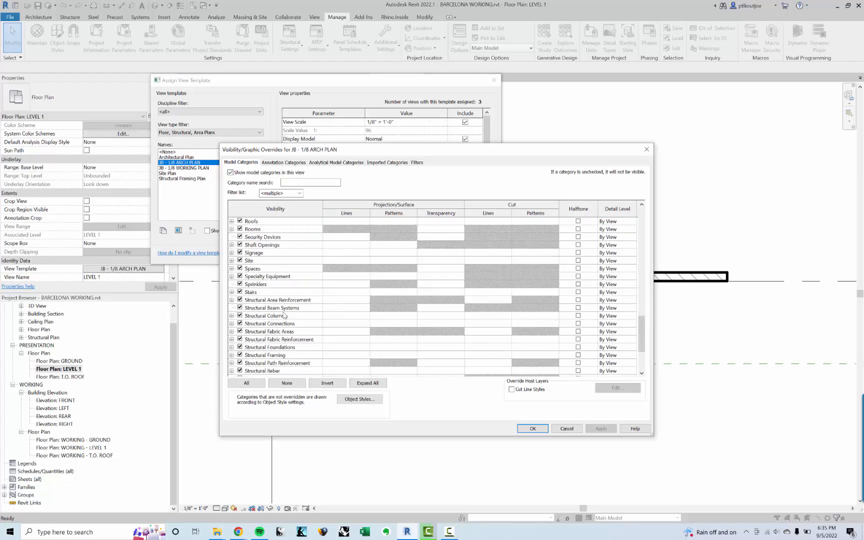
{"action": "left_click", "coordinate": [231, 355]}
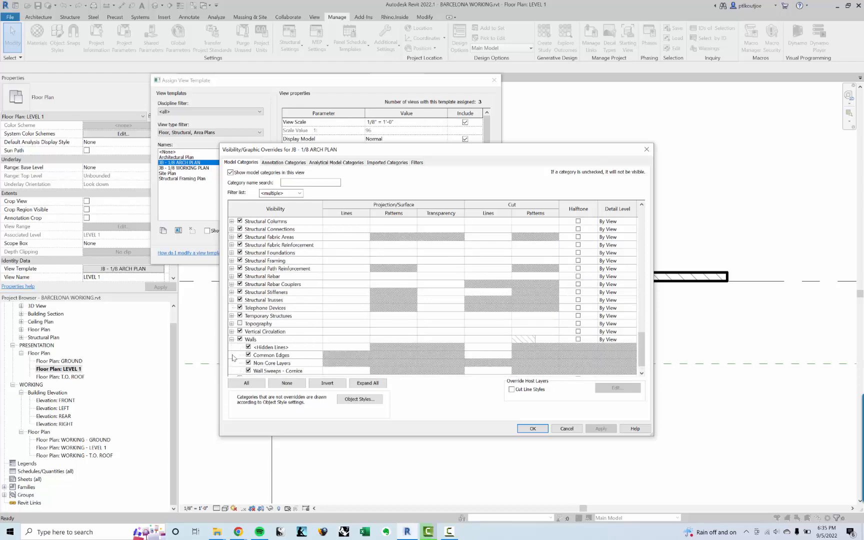
{"action": "scroll", "coordinate": [299, 347], "scroll_direction": "down", "scroll_amount": 1}
{"action": "left_click", "coordinate": [273, 324]}
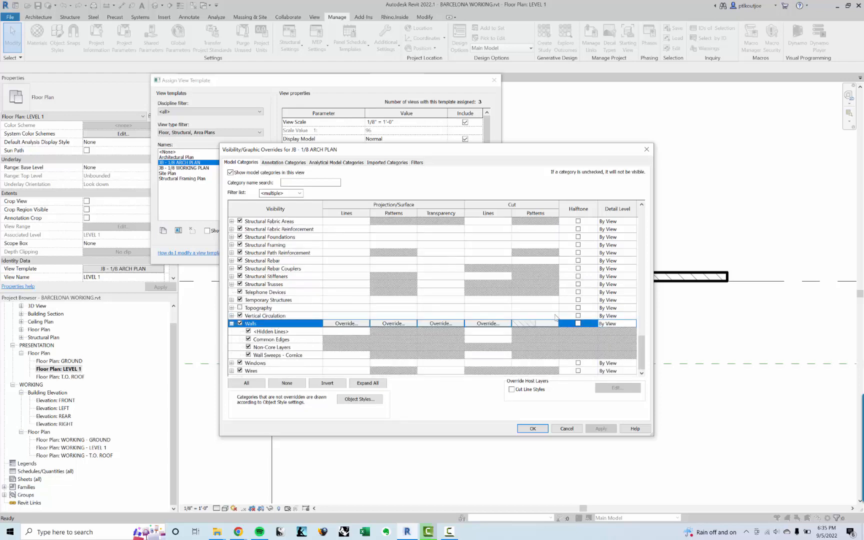
- Switch the wall cut pattern foreground colour from grey to black and apply the template
{"action": "left_click", "coordinate": [525, 324]}
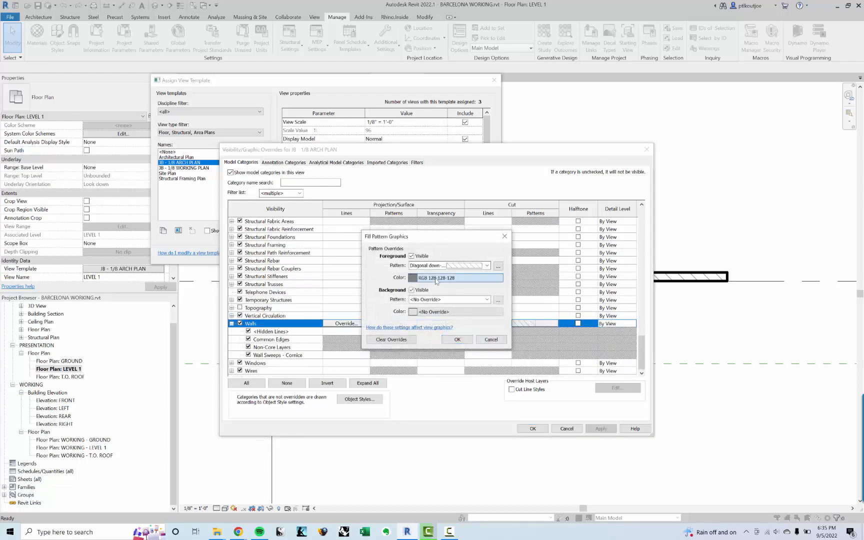
{"action": "left_click", "coordinate": [434, 281]}
{"action": "left_click", "coordinate": [349, 300]}
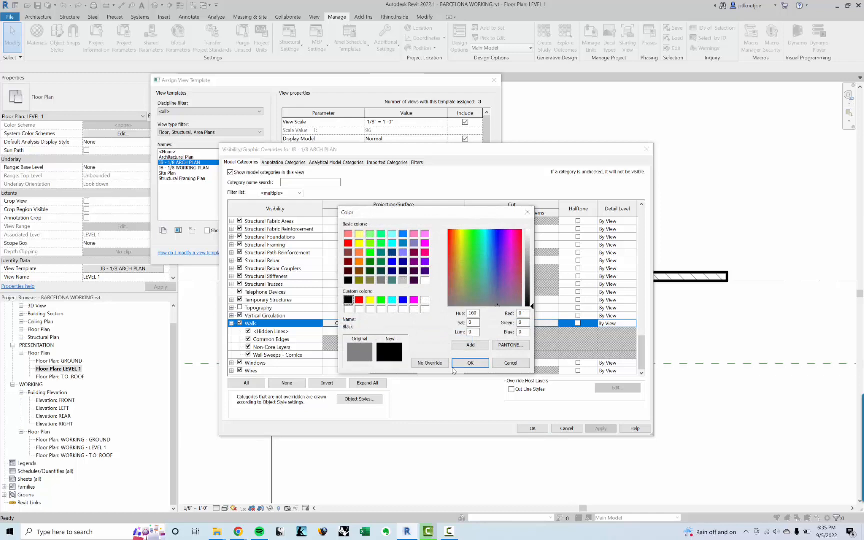
{"action": "left_click", "coordinate": [464, 366]}
{"action": "left_click", "coordinate": [453, 344]}
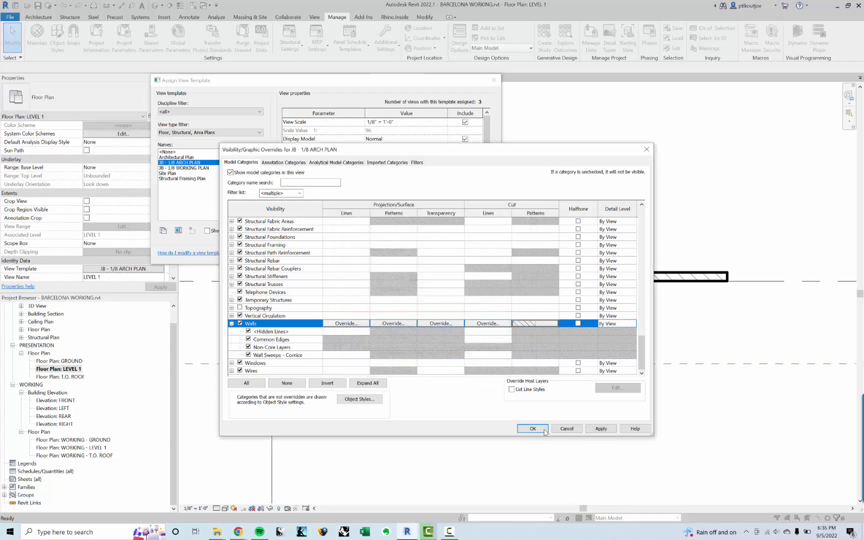
{"action": "left_click", "coordinate": [532, 428]}
{"action": "left_click", "coordinate": [394, 254]}
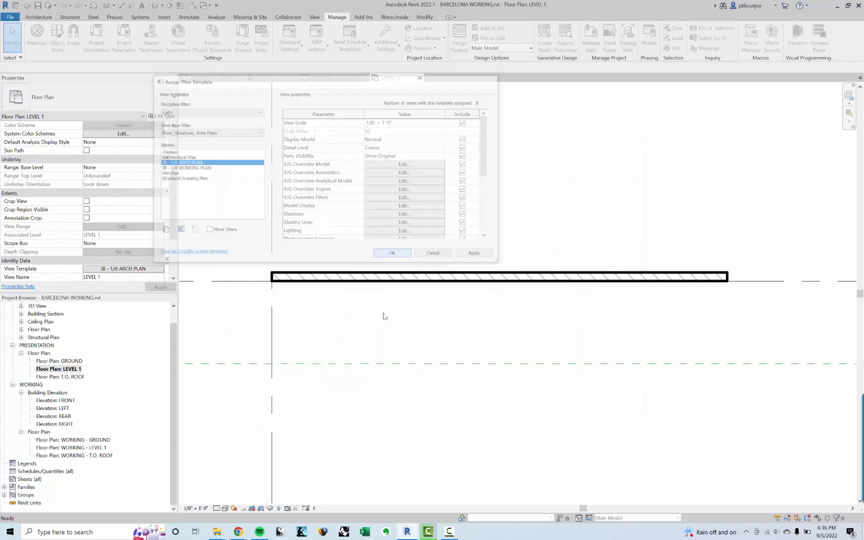
{"action": "scroll", "coordinate": [594, 244], "scroll_direction": "up", "scroll_amount": 4}
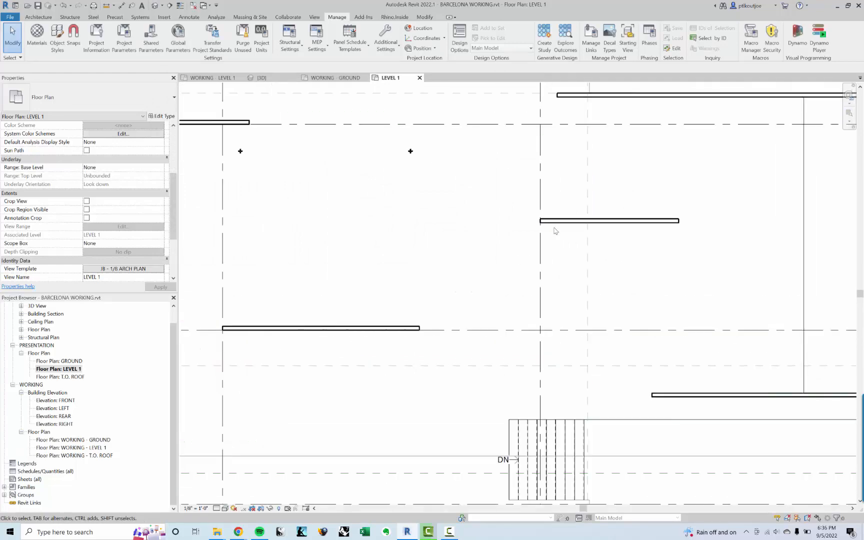
{"action": "middle_click_drag", "start_coordinate": [571, 227], "coordinate": [419, 363]}
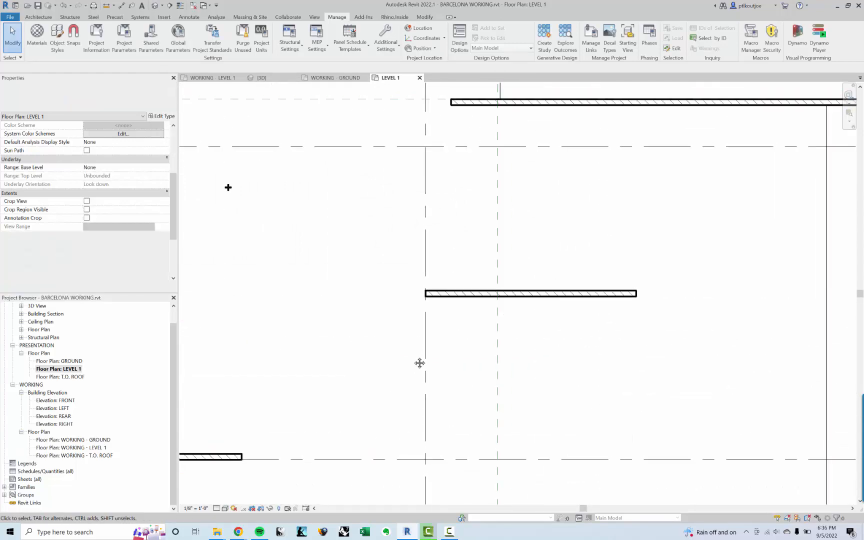
{"action": "scroll", "coordinate": [419, 363], "scroll_direction": "down", "scroll_amount": 2}
{"action": "middle_click_drag", "start_coordinate": [302, 361], "coordinate": [505, 308]}
{"action": "scroll", "coordinate": [506, 309], "scroll_direction": "down", "scroll_amount": 1}
{"action": "middle_click_drag", "start_coordinate": [325, 309], "coordinate": [542, 347]}
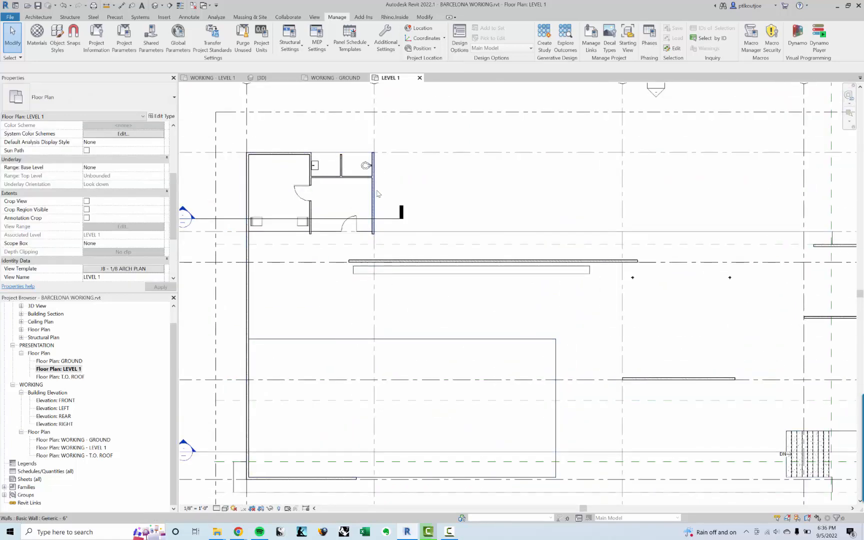
{"action": "middle_click_drag", "start_coordinate": [377, 194], "coordinate": [350, 221]}
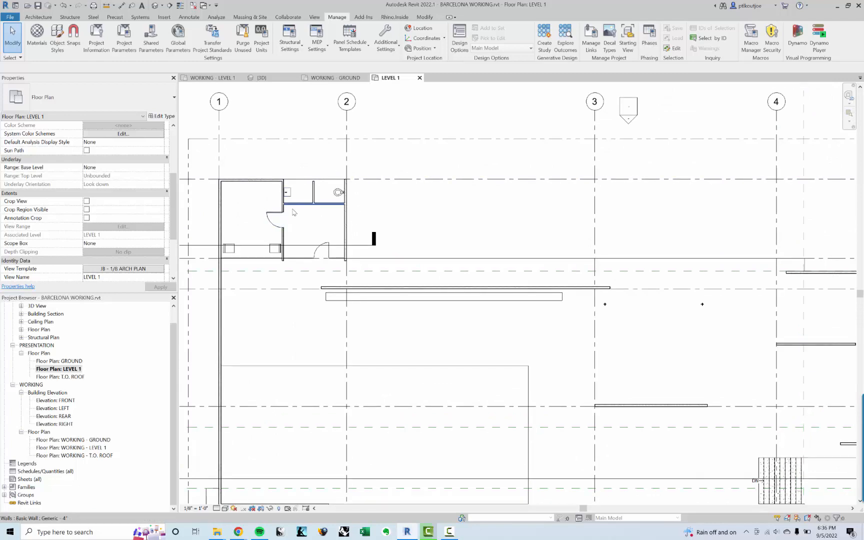
{"action": "middle_click_drag", "start_coordinate": [380, 233], "coordinate": [387, 194]}
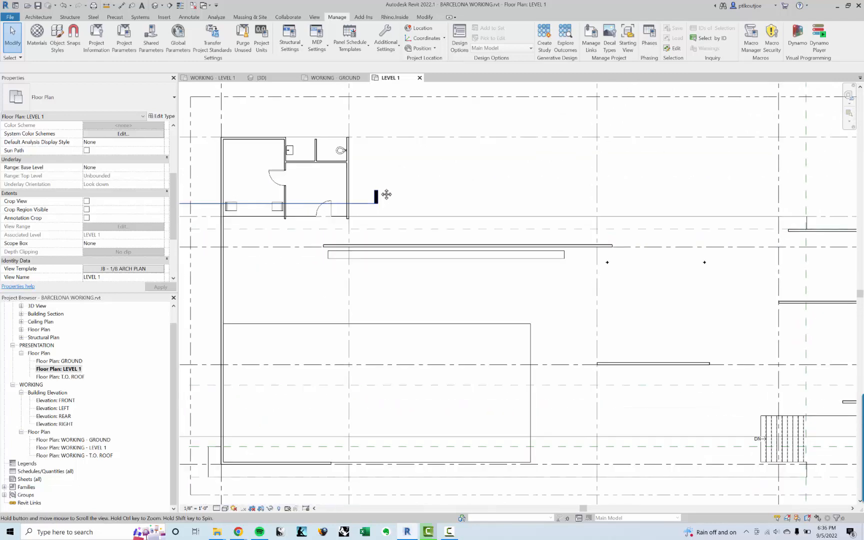
{"action": "left_click", "coordinate": [447, 319]}
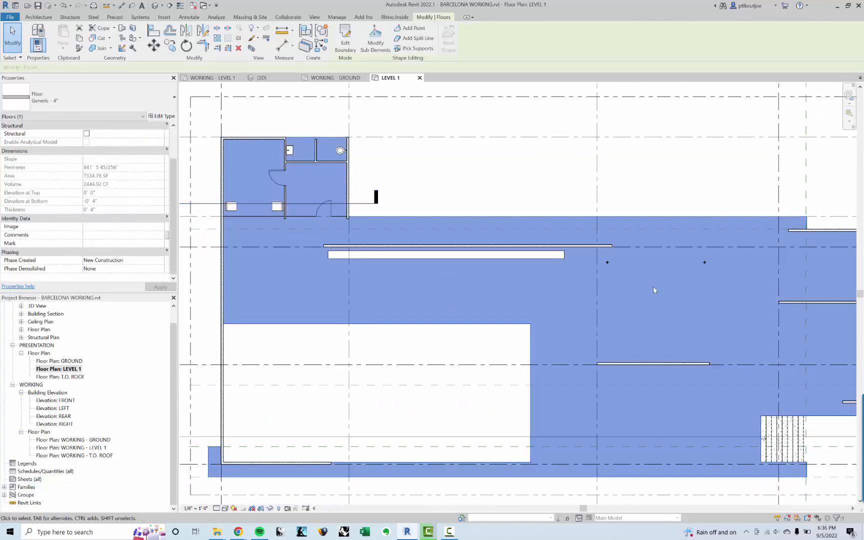
{"action": "middle_click_drag", "start_coordinate": [663, 345], "coordinate": [342, 300]}
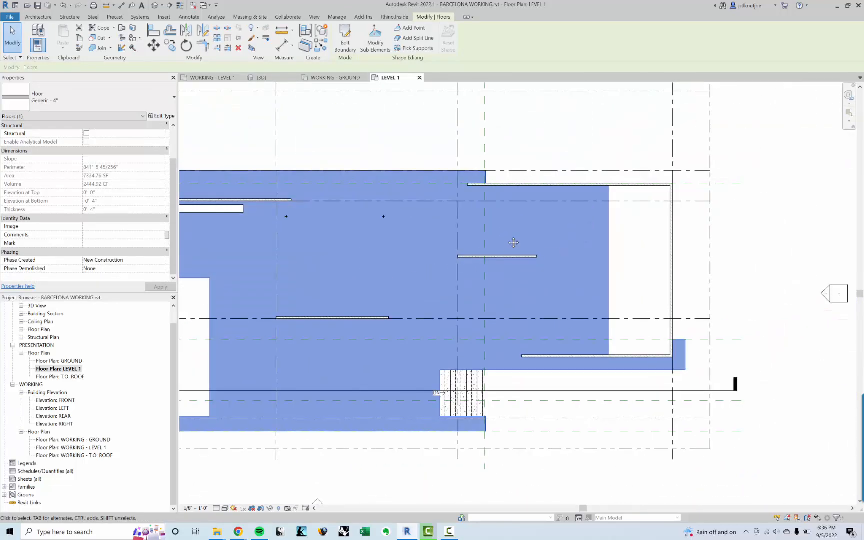
{"action": "middle_click_drag", "start_coordinate": [514, 243], "coordinate": [490, 270]}
{"action": "scroll", "coordinate": [486, 211], "scroll_direction": "up", "scroll_amount": 2}
{"action": "left_click", "coordinate": [472, 160]}
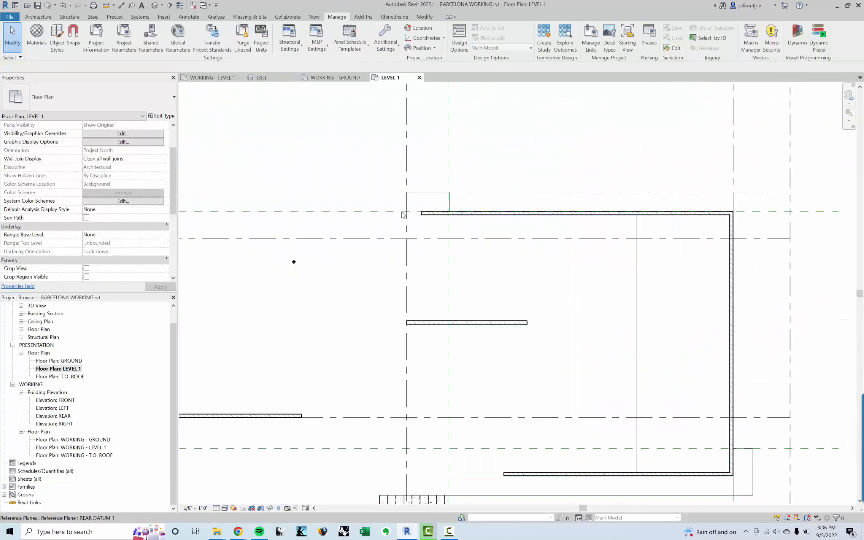
{"action": "key", "text": "v"}
{"action": "key", "text": "g"}
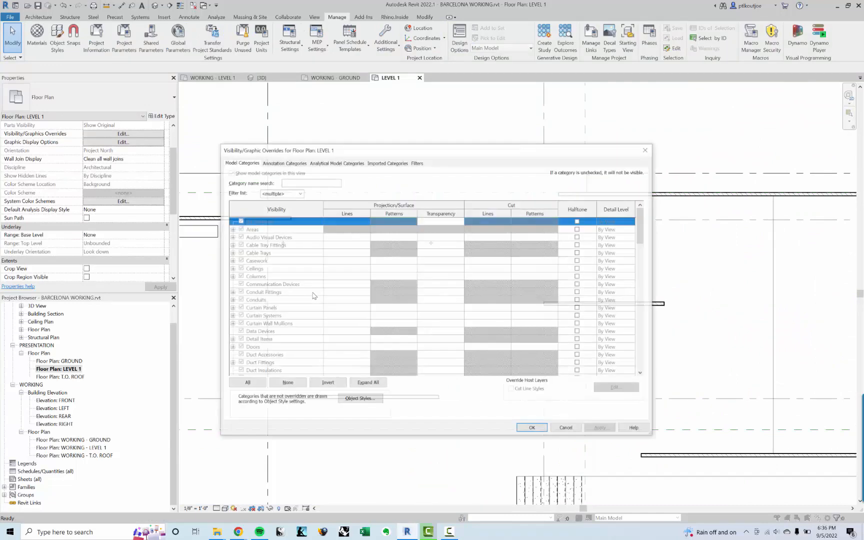
{"action": "key", "text": "Escape"}
{"action": "scroll", "coordinate": [125, 258], "scroll_direction": "down", "scroll_amount": 5}
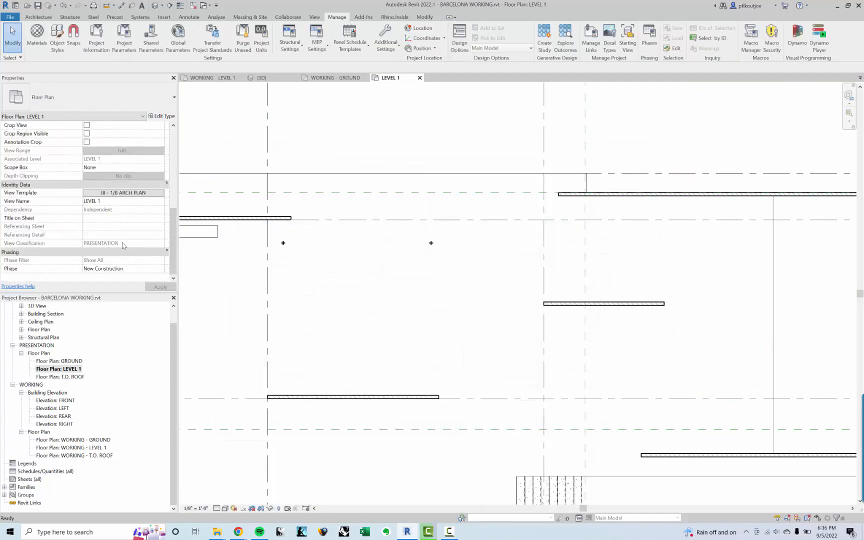
- Find the Furniture category in the template's model category overrides
{"action": "left_click", "coordinate": [125, 194]}
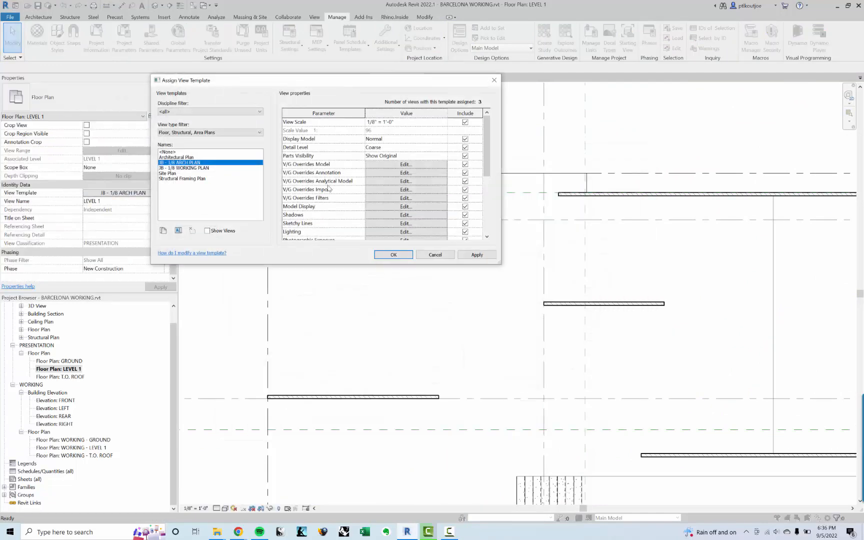
{"action": "left_click", "coordinate": [382, 164]}
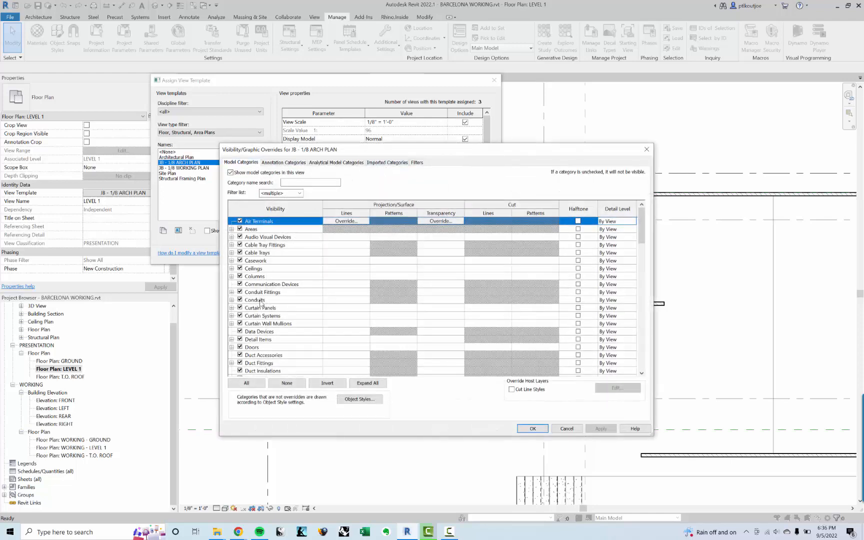
{"action": "left_click", "coordinate": [261, 300]}
{"action": "key", "text": "f"}
{"action": "scroll", "coordinate": [273, 333], "scroll_direction": "down", "scroll_amount": 4}
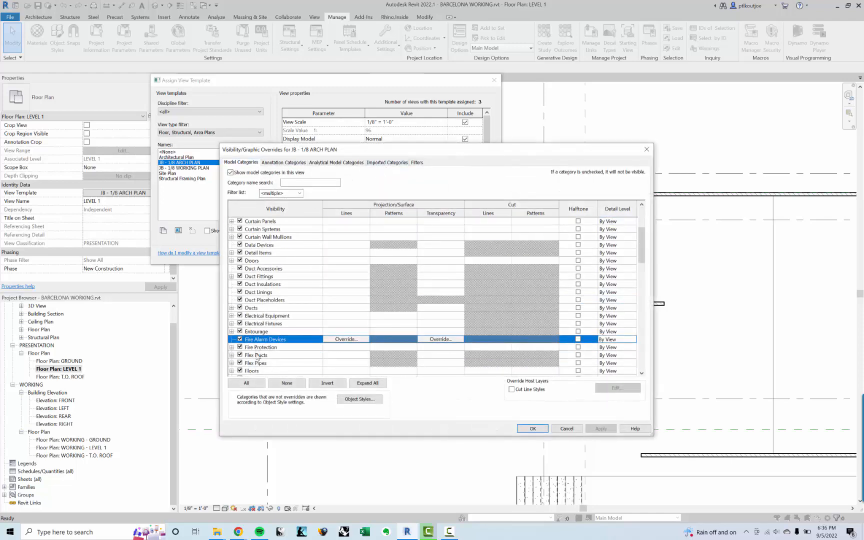
{"action": "left_click", "coordinate": [266, 356]}
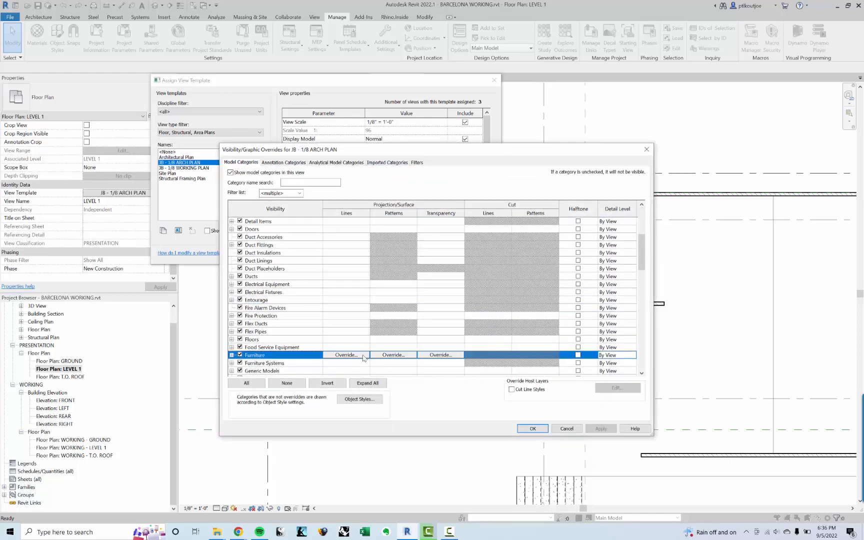
- Give Furniture red (RGB 255-0-0) projection lines and apply the template to LEVEL 1
{"action": "left_click", "coordinate": [347, 356]}
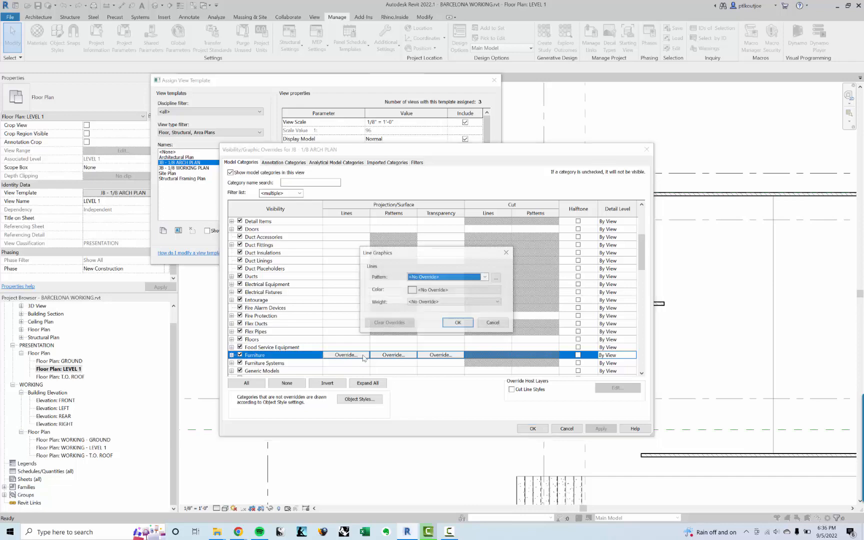
{"action": "left_click", "coordinate": [431, 280]}
{"action": "left_click", "coordinate": [360, 300]}
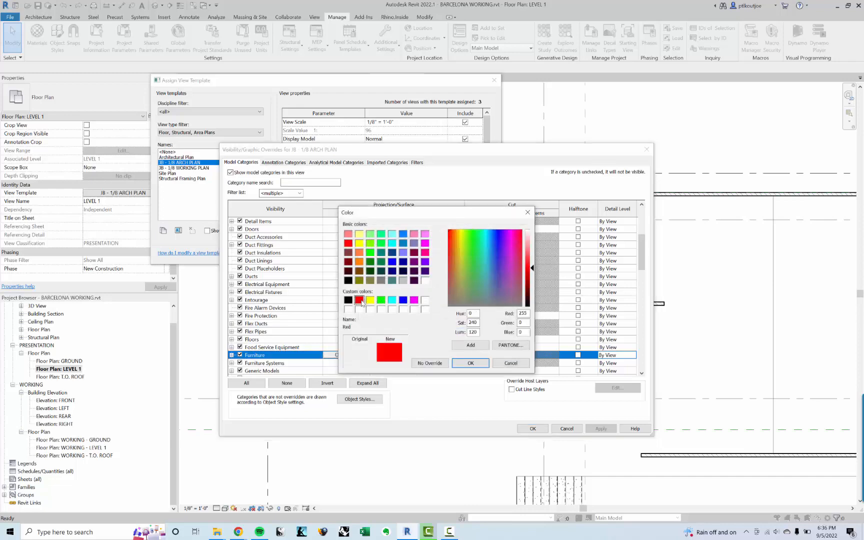
{"action": "left_click", "coordinate": [469, 365]}
{"action": "left_click", "coordinate": [459, 324]}
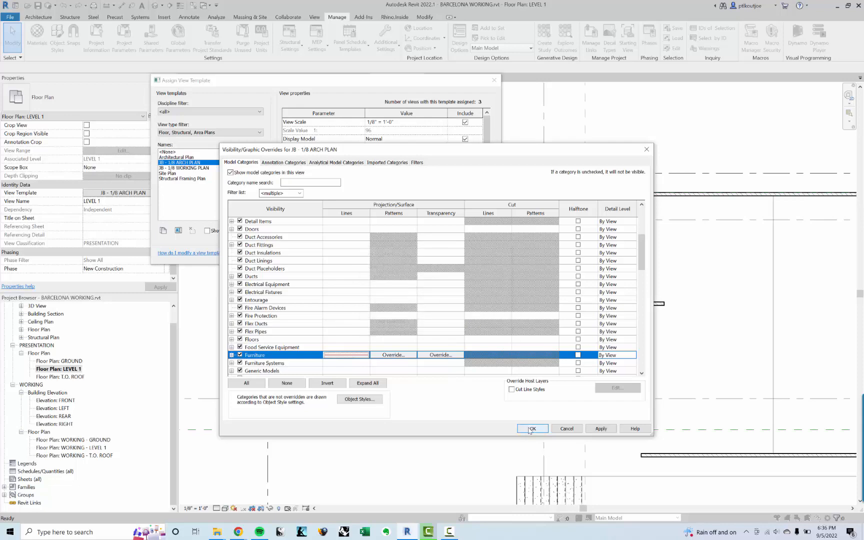
{"action": "left_click", "coordinate": [531, 428]}
{"action": "left_click", "coordinate": [394, 254]}
{"action": "scroll", "coordinate": [565, 366], "scroll_direction": "up", "scroll_amount": 5}
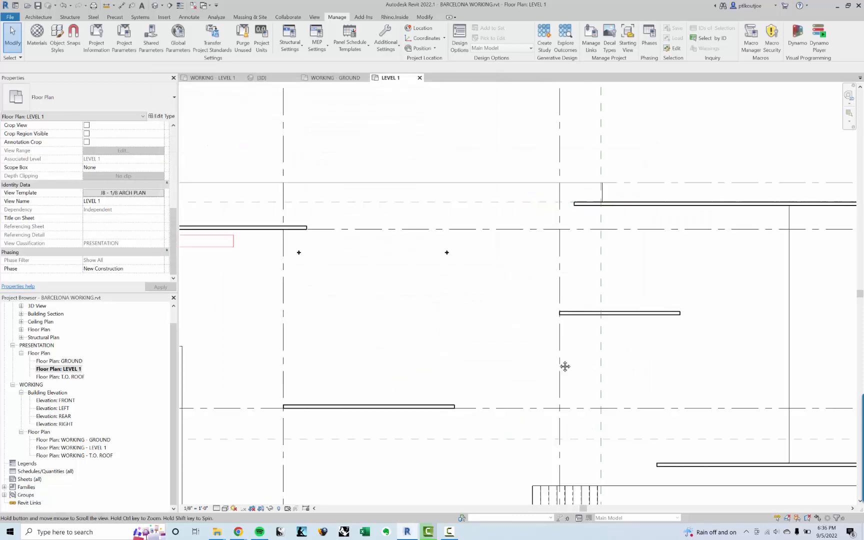
- Undo the red furniture line override and pan around the LEVEL 1 plan
{"action": "scroll", "coordinate": [343, 309], "scroll_direction": "up", "scroll_amount": 2}
{"action": "middle_click_drag", "start_coordinate": [458, 297], "coordinate": [427, 272]}
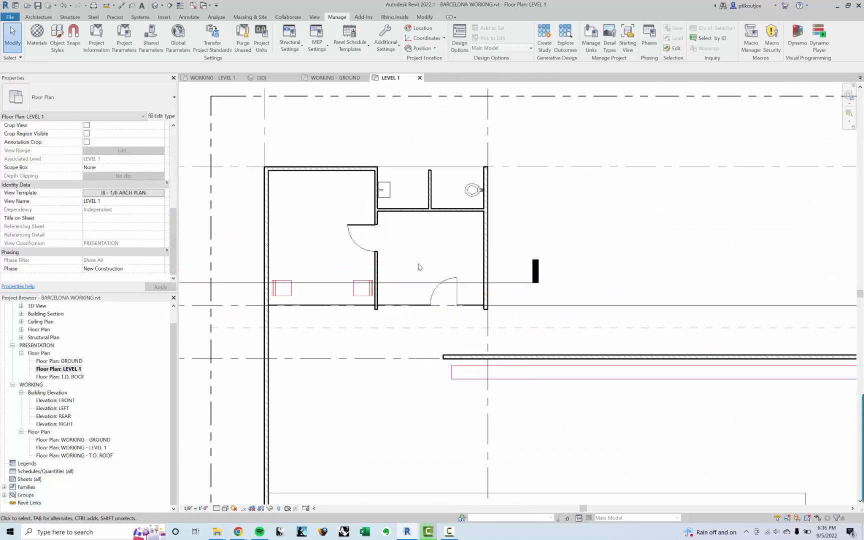
{"action": "key", "text": "ctrl+z"}
{"action": "middle_click_drag", "start_coordinate": [440, 351], "coordinate": [380, 329]}
{"action": "middle_click_drag", "start_coordinate": [693, 444], "coordinate": [378, 286]}
{"action": "scroll", "coordinate": [519, 320], "scroll_direction": "down", "scroll_amount": 3}
{"action": "middle_click_drag", "start_coordinate": [591, 327], "coordinate": [568, 315]}
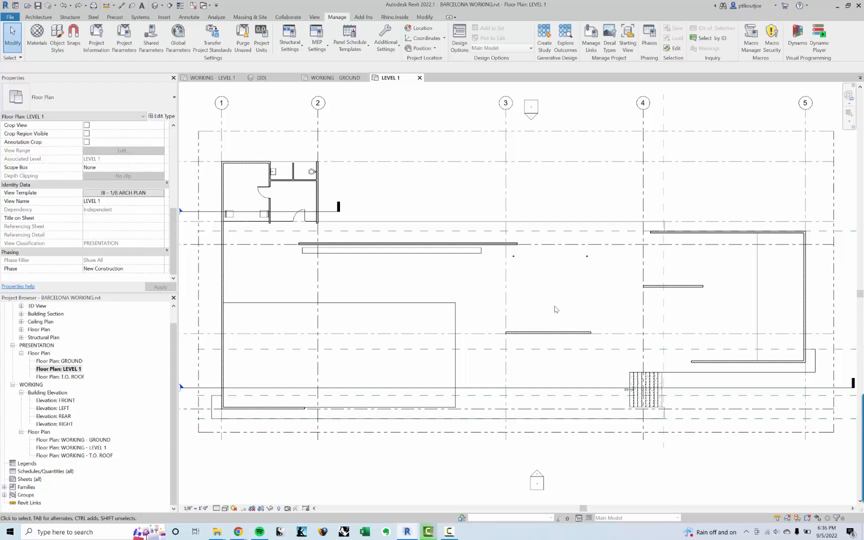
- Start the VG shortcut to open Visibility/Graphic Overrides for LEVEL 1
{"action": "scroll", "coordinate": [301, 250], "scroll_direction": "up", "scroll_amount": 6}
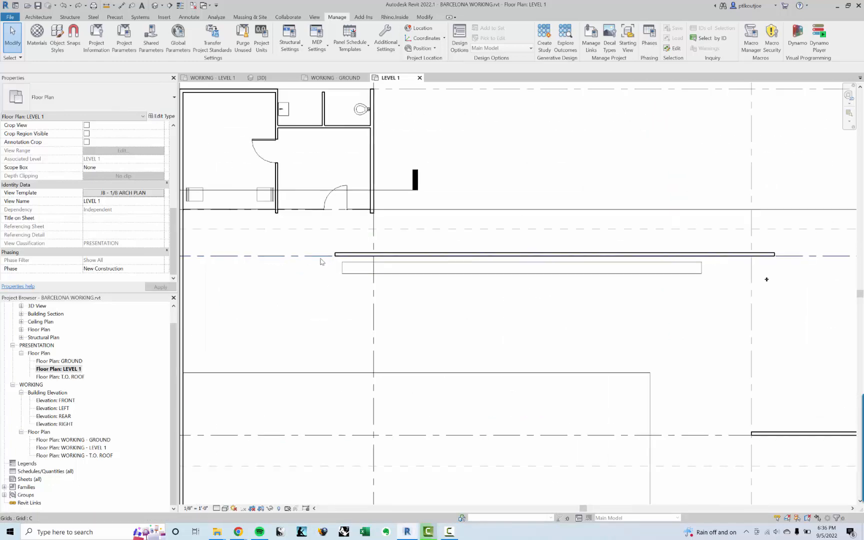
{"action": "scroll", "coordinate": [345, 238], "scroll_direction": "up", "scroll_amount": 2}
{"action": "key", "text": "v"}
{"action": "key", "text": "v"}
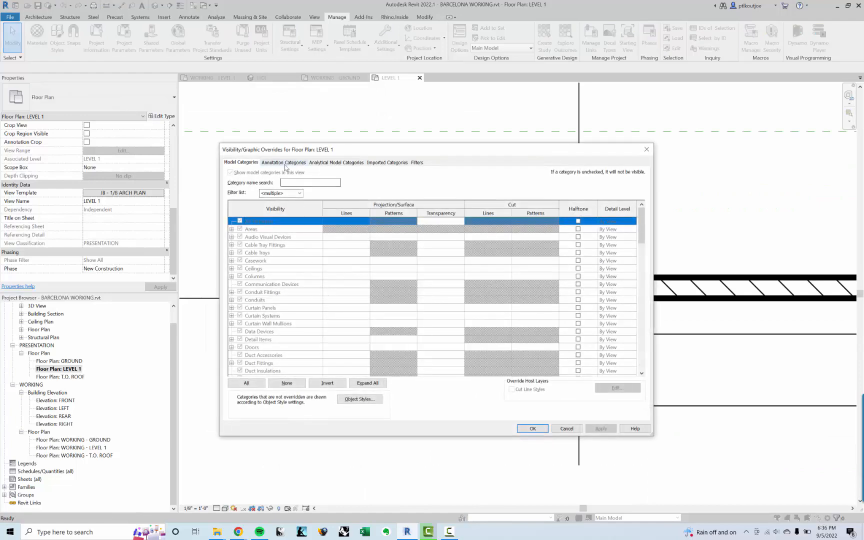
- Dismiss the view overrides and locate Walls in the template's model category overrides
{"action": "key", "text": "Escape"}
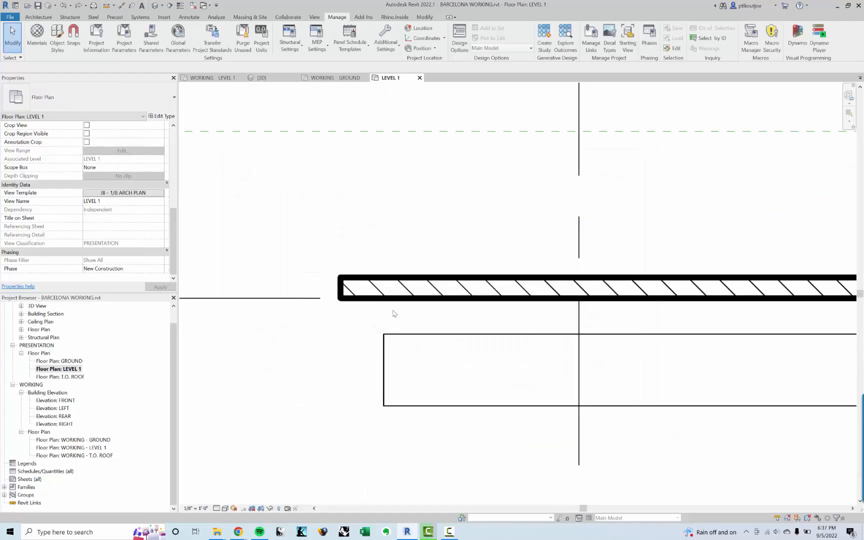
{"action": "left_click", "coordinate": [125, 193]}
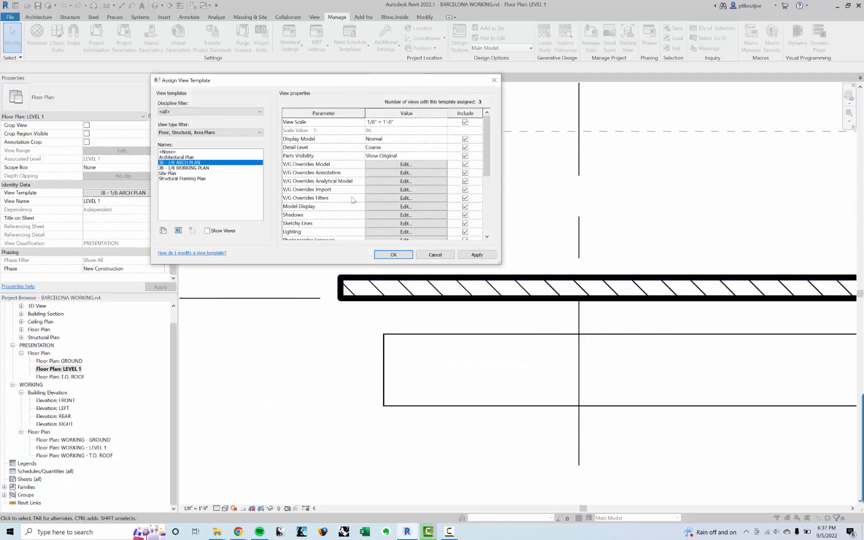
{"action": "left_click", "coordinate": [373, 164]}
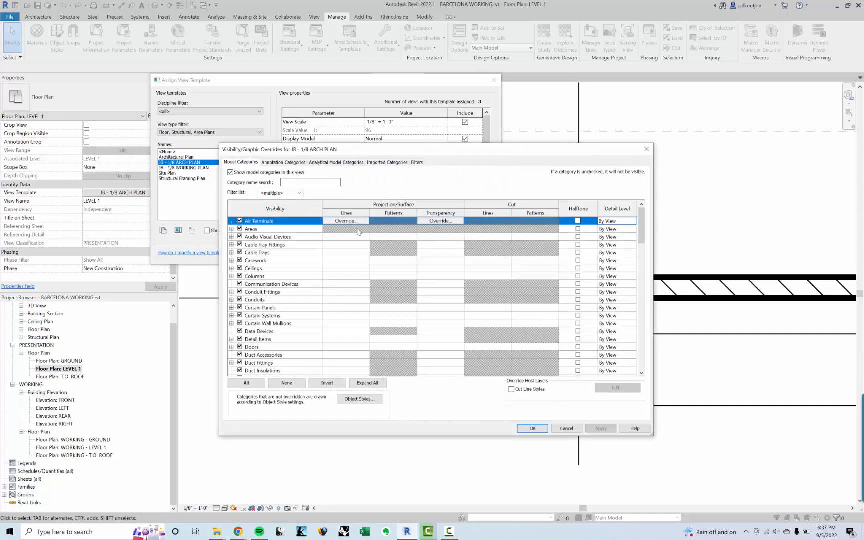
{"action": "scroll", "coordinate": [292, 299], "scroll_direction": "down", "scroll_amount": 2}
{"action": "left_click", "coordinate": [271, 350]}
{"action": "key", "text": "w"}
{"action": "scroll", "coordinate": [272, 351], "scroll_direction": "down", "scroll_amount": 1}
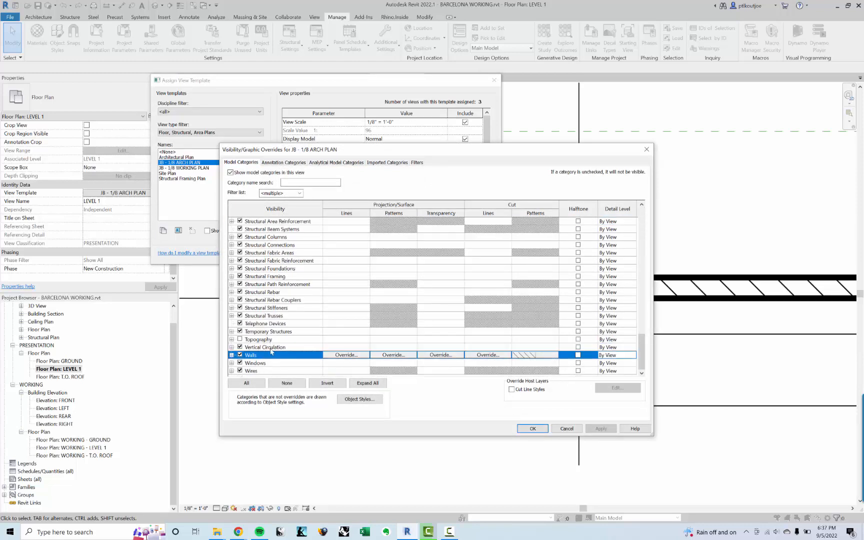
- Set the wall cut pattern to a solid fill in grey RGB 128-128-128
{"action": "left_click", "coordinate": [530, 357]}
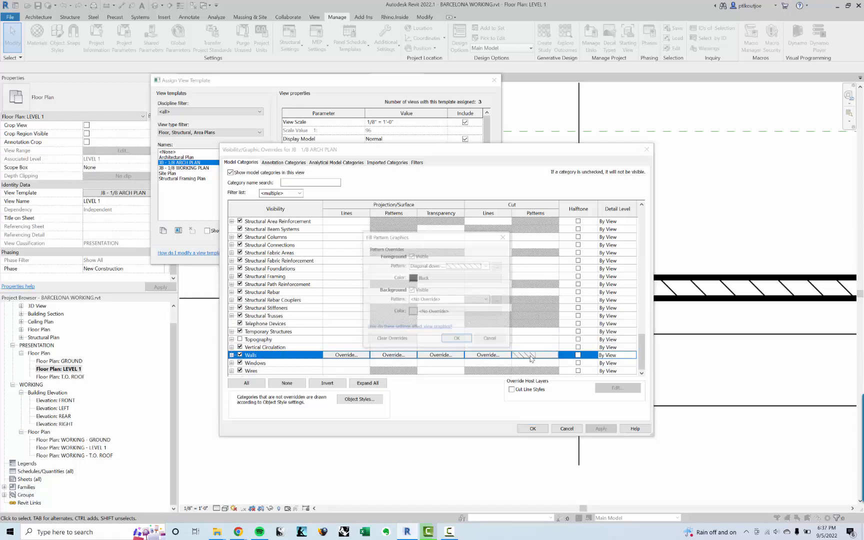
{"action": "left_click", "coordinate": [420, 266]}
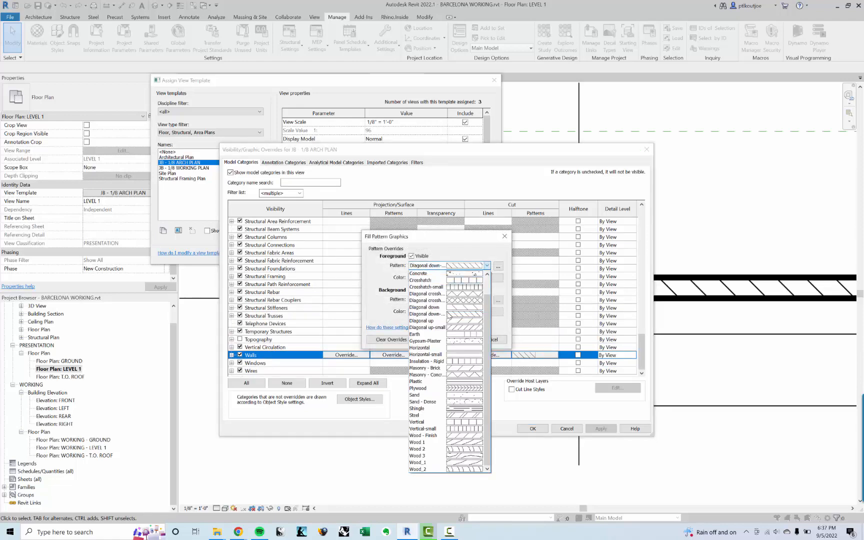
{"action": "scroll", "coordinate": [430, 273], "scroll_direction": "up", "scroll_amount": 3}
{"action": "left_click", "coordinate": [451, 280]}
{"action": "left_click", "coordinate": [451, 278]}
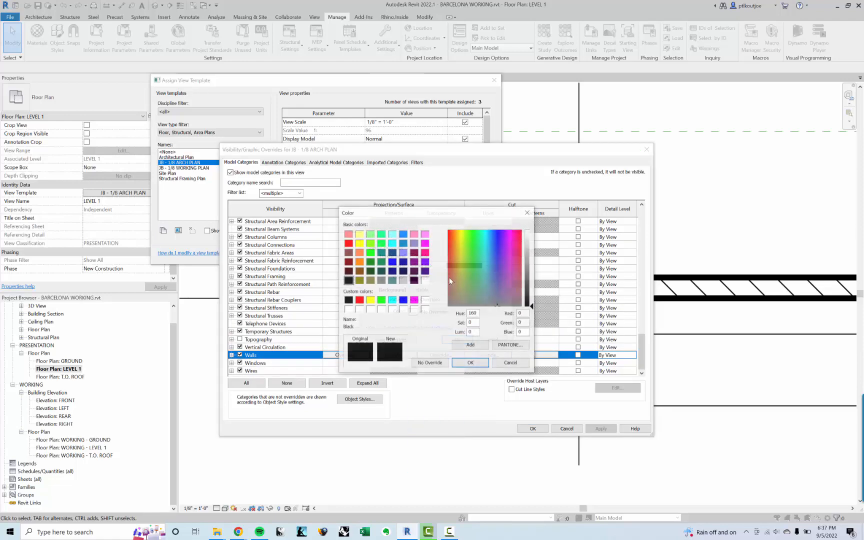
{"action": "left_click", "coordinate": [381, 281]}
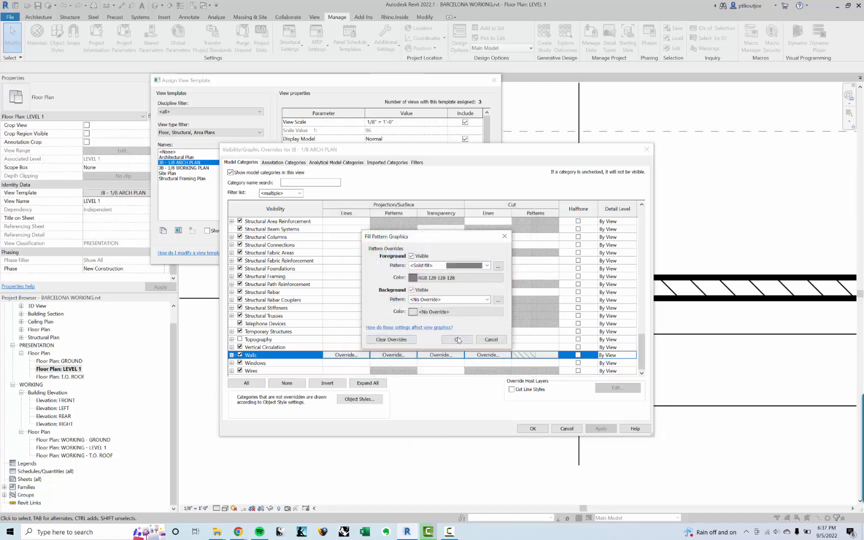
{"action": "left_click", "coordinate": [457, 339]}
- Give wall cut lines line weight 7 and apply the template changes
{"action": "left_click", "coordinate": [488, 354]}
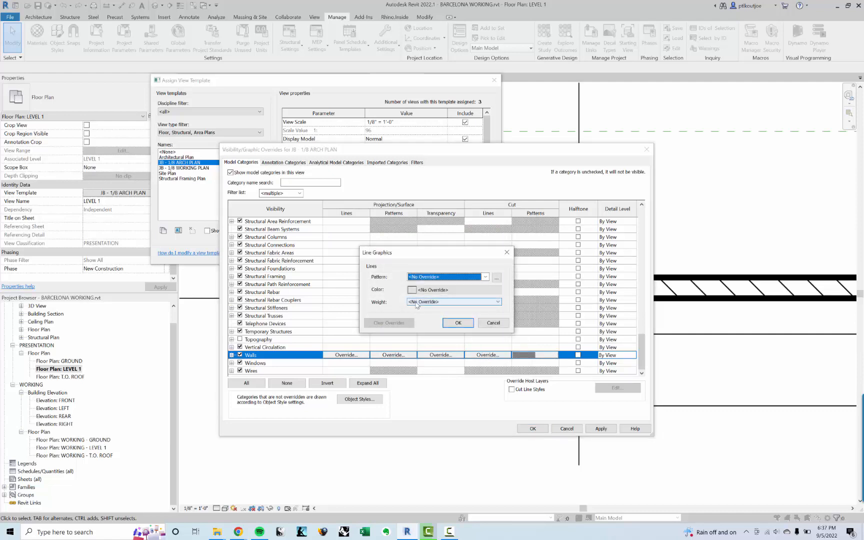
{"action": "left_click", "coordinate": [415, 302]}
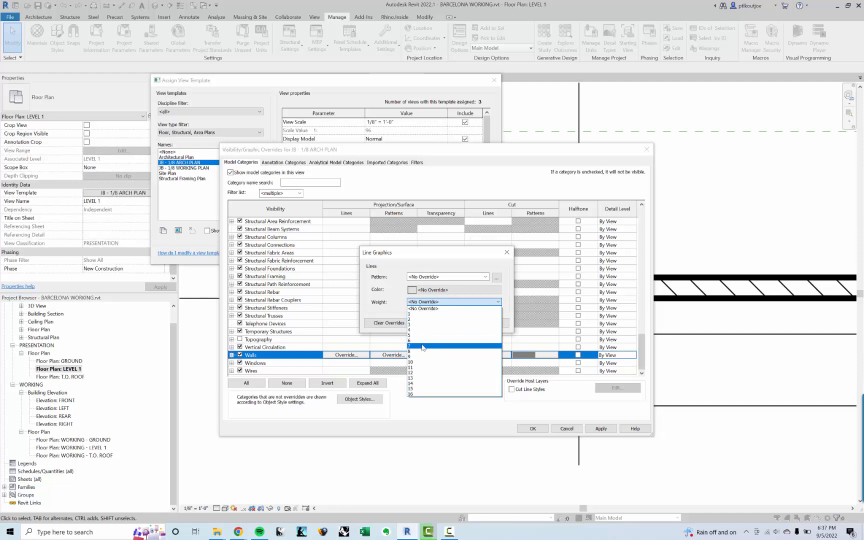
{"action": "left_click", "coordinate": [422, 346]}
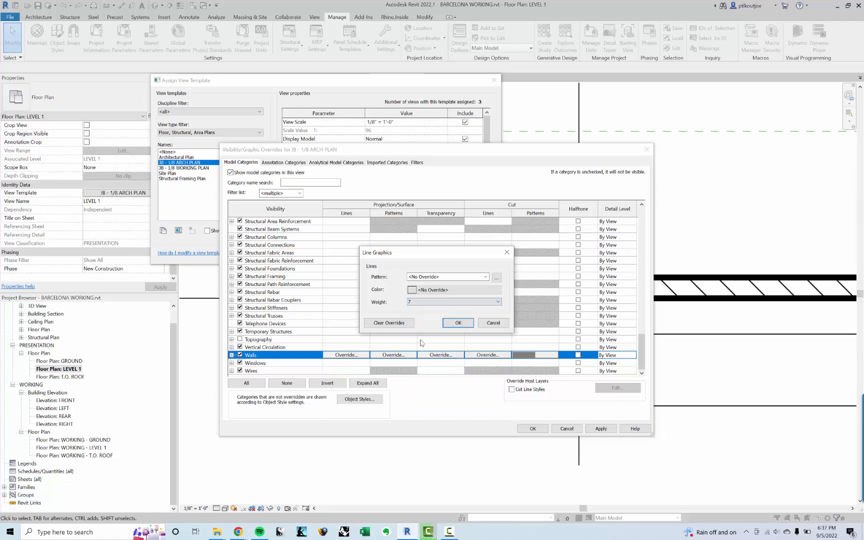
{"action": "left_click", "coordinate": [466, 323]}
{"action": "left_click", "coordinate": [532, 429]}
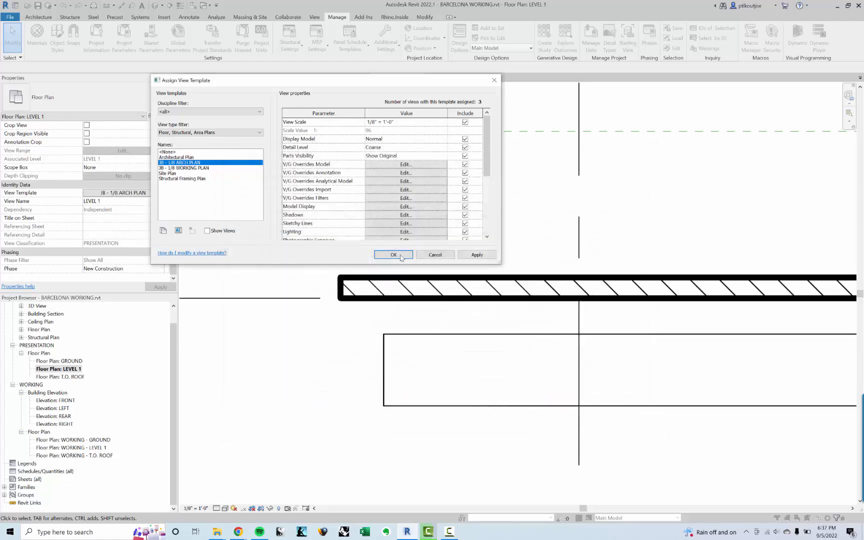
{"action": "left_click", "coordinate": [471, 256]}
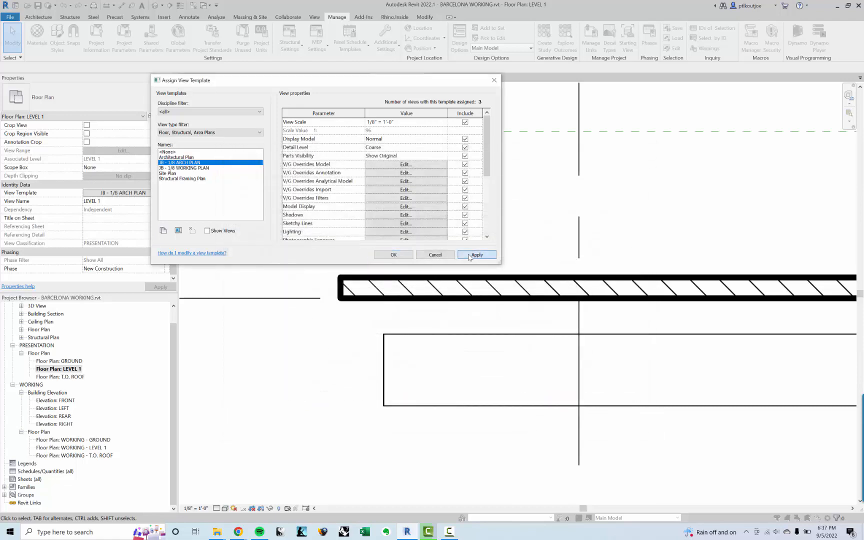
{"action": "left_click", "coordinate": [435, 254]}
{"action": "scroll", "coordinate": [426, 318], "scroll_direction": "down", "scroll_amount": 3}
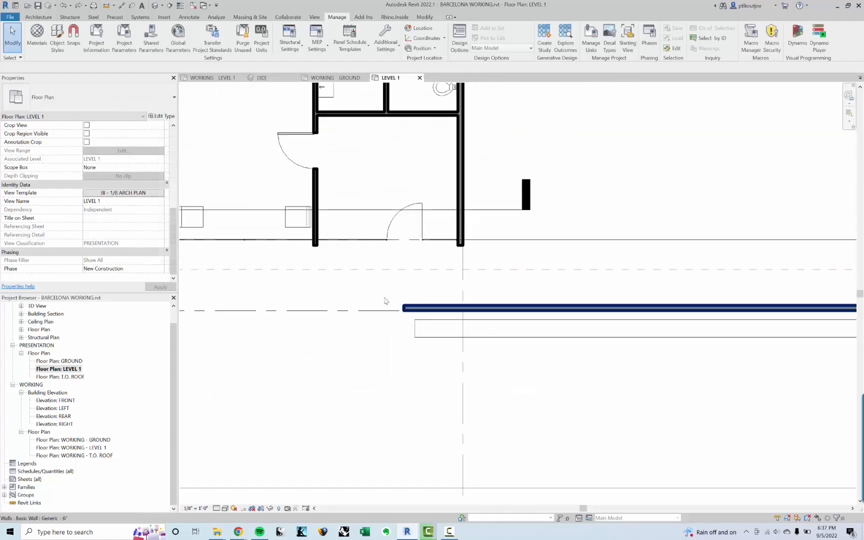
- Close the LEVEL 1 VG dialog and bring up Walls in the template's model overrides
{"action": "scroll", "coordinate": [387, 320], "scroll_direction": "up", "scroll_amount": 5}
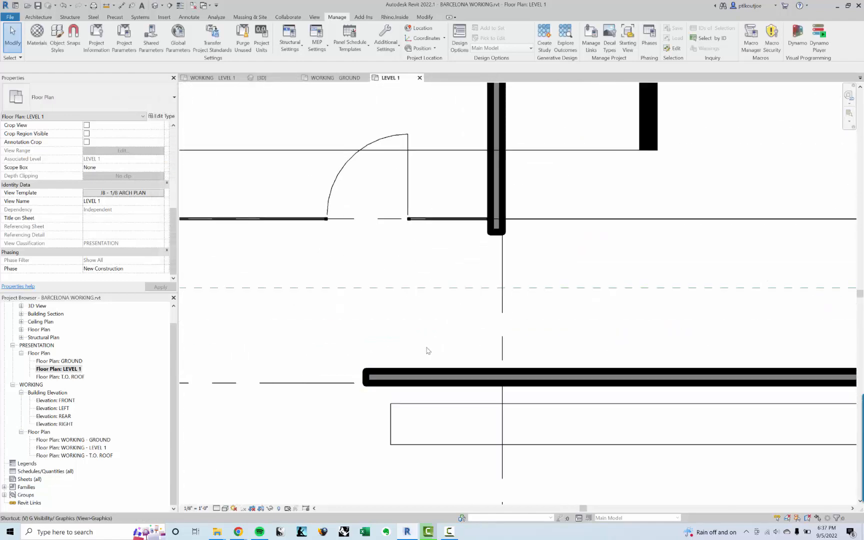
{"action": "key", "text": "g"}
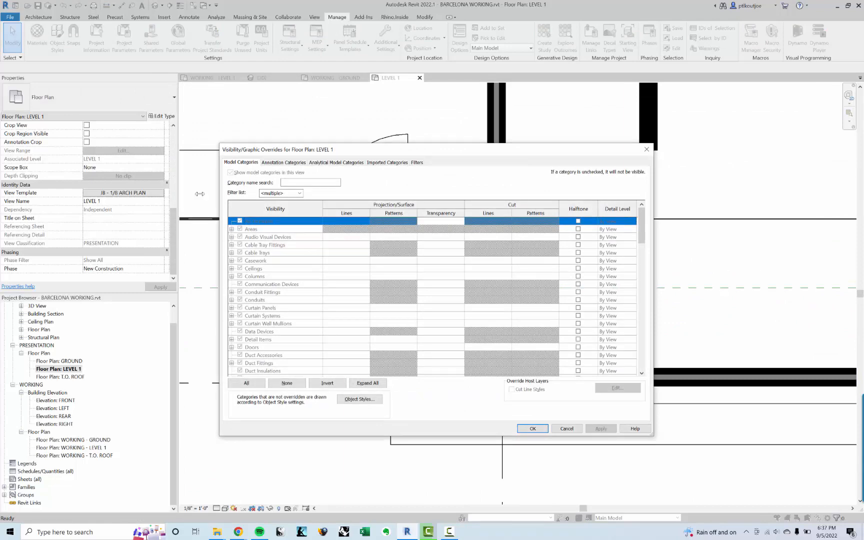
{"action": "key", "text": "Escape"}
{"action": "left_click", "coordinate": [145, 194]}
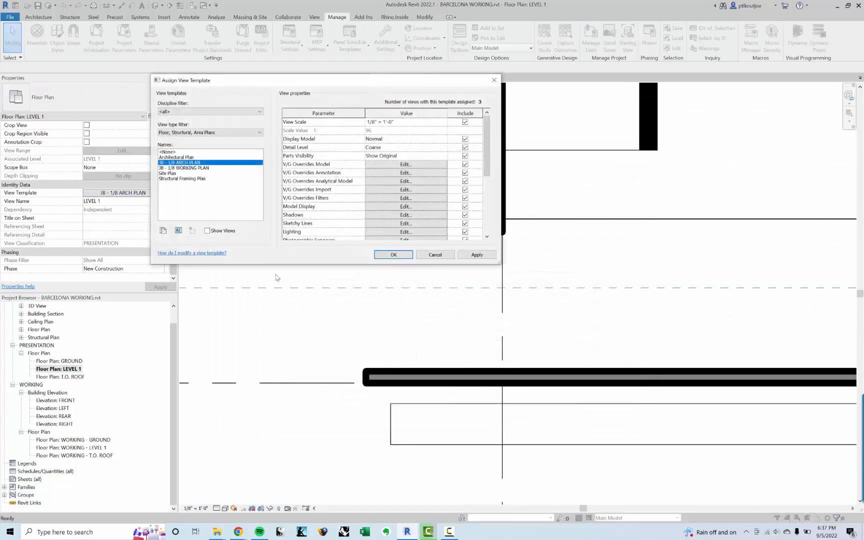
{"action": "scroll", "coordinate": [314, 221], "scroll_direction": "down", "scroll_amount": 5}
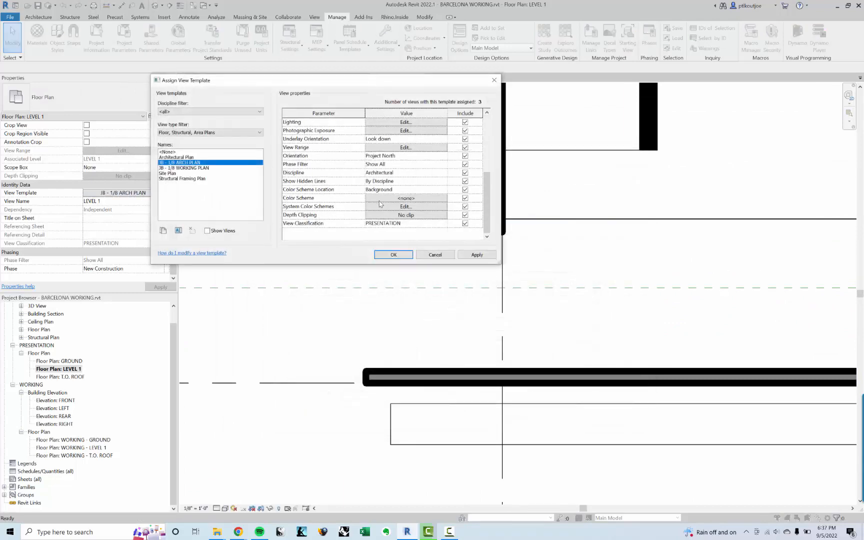
{"action": "scroll", "coordinate": [342, 170], "scroll_direction": "up", "scroll_amount": 5}
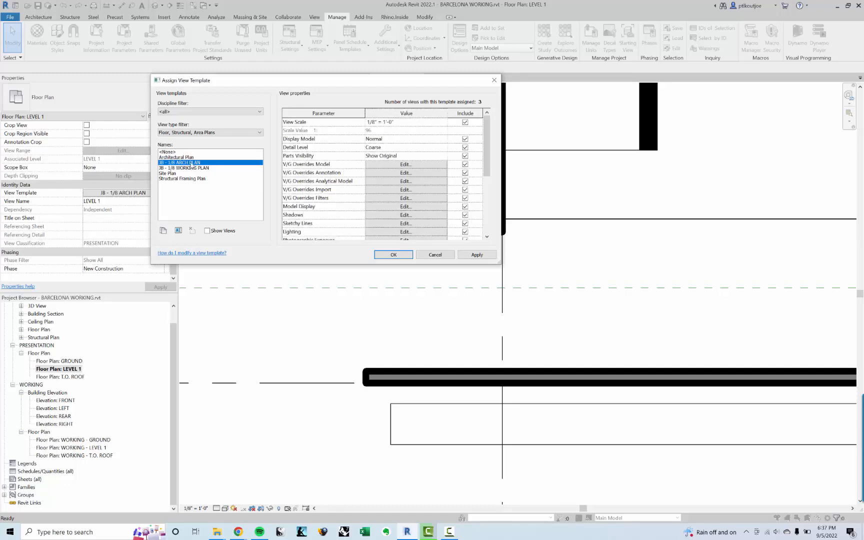
{"action": "left_click", "coordinate": [386, 165]}
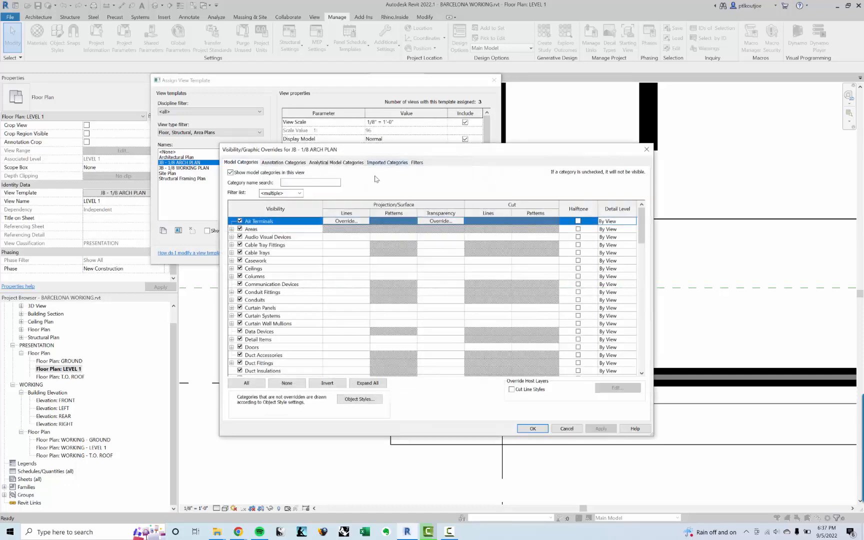
{"action": "scroll", "coordinate": [370, 290], "scroll_direction": "down", "scroll_amount": 12}
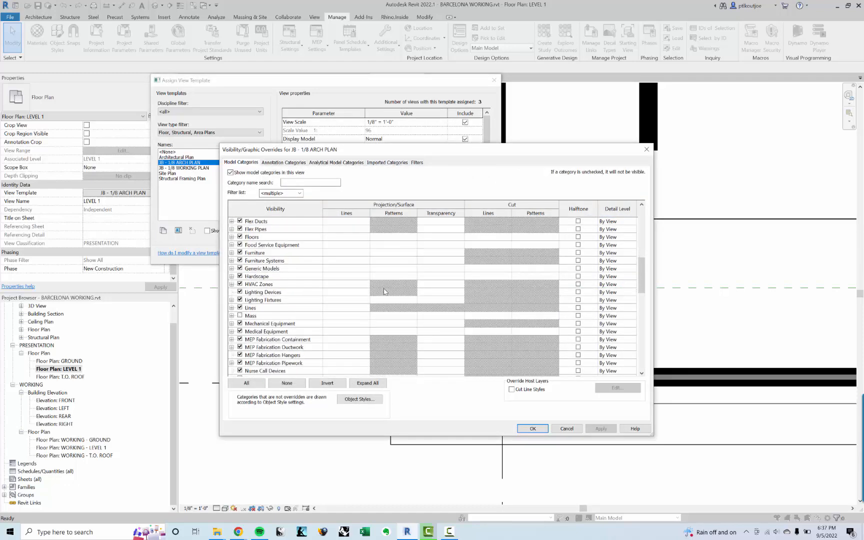
{"action": "scroll", "coordinate": [385, 292], "scroll_direction": "down", "scroll_amount": 5}
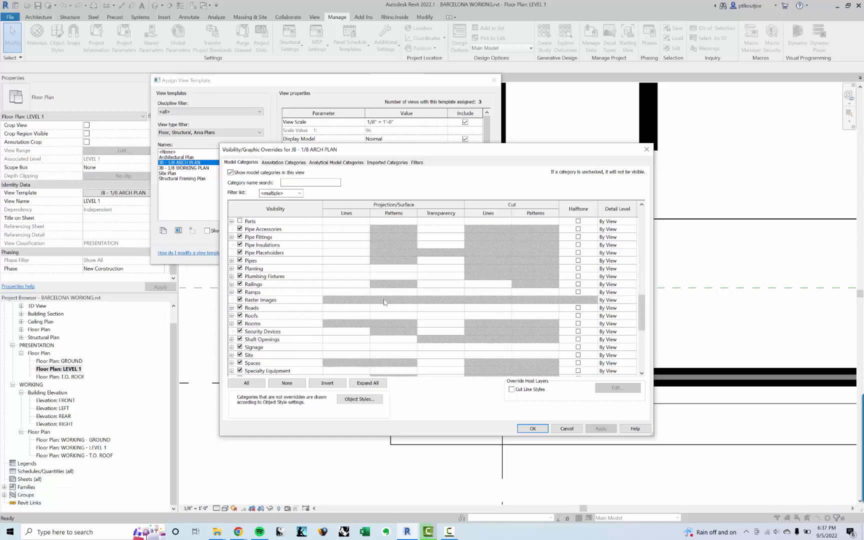
{"action": "scroll", "coordinate": [308, 337], "scroll_direction": "down", "scroll_amount": 7}
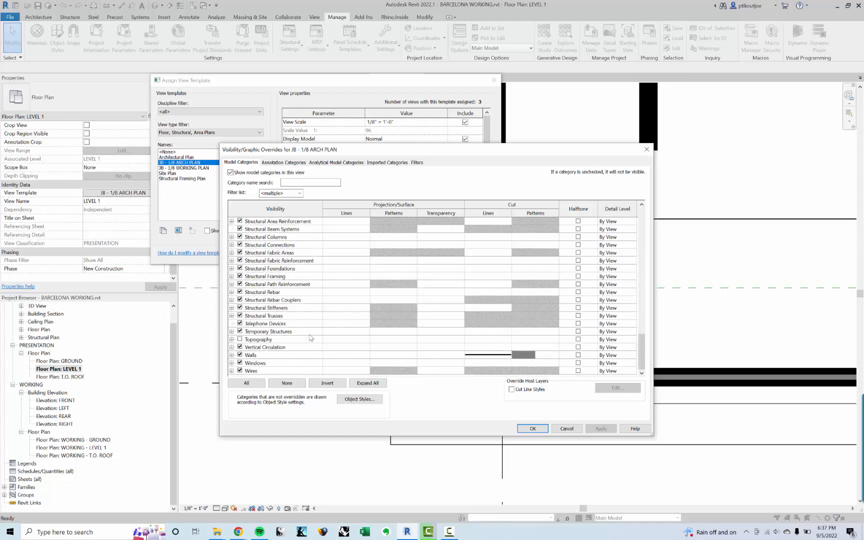
- Lower the wall cut line weight to 6 and apply the template to LEVEL 1
{"action": "left_click", "coordinate": [494, 354]}
{"action": "left_click", "coordinate": [494, 354]}
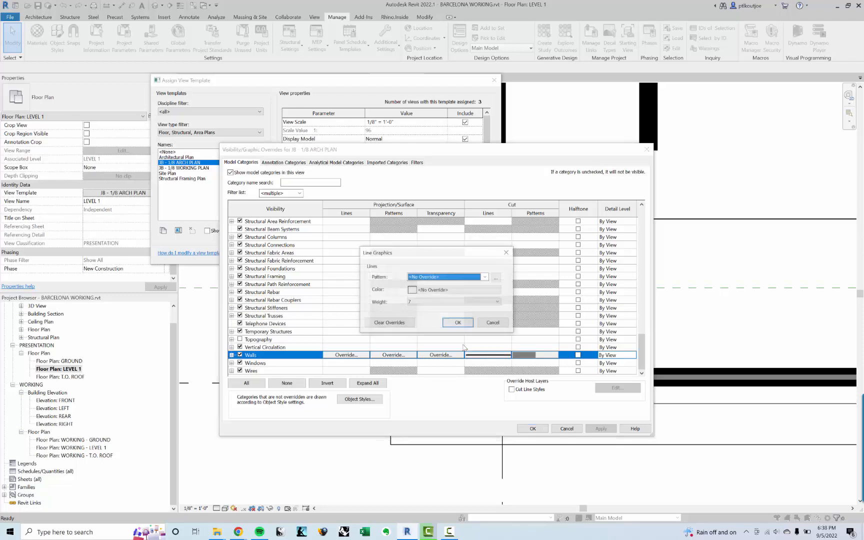
{"action": "left_click", "coordinate": [424, 302]}
{"action": "left_click", "coordinate": [441, 340]}
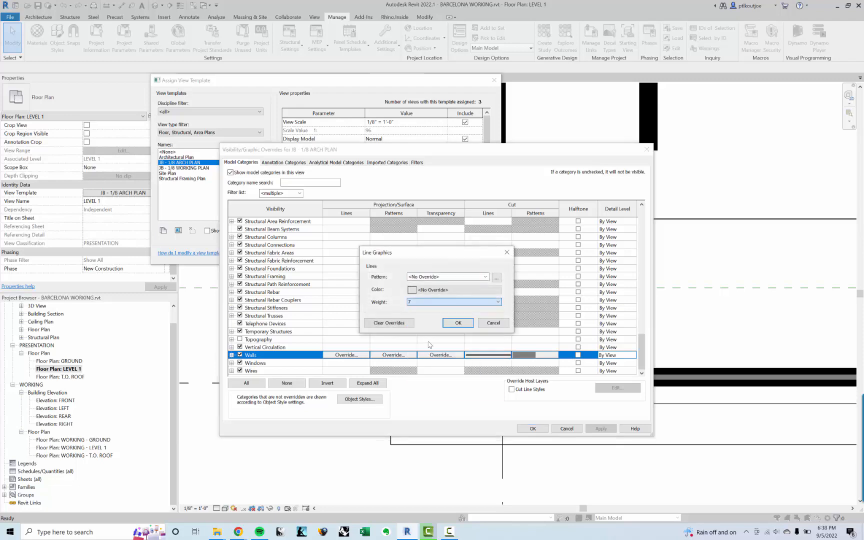
{"action": "left_click", "coordinate": [466, 323]}
{"action": "left_click", "coordinate": [533, 428]}
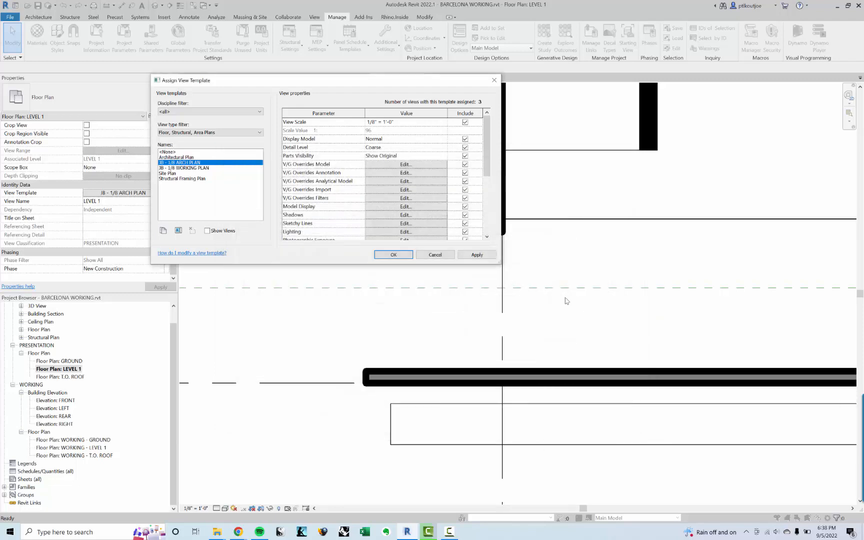
{"action": "left_click", "coordinate": [393, 254]}
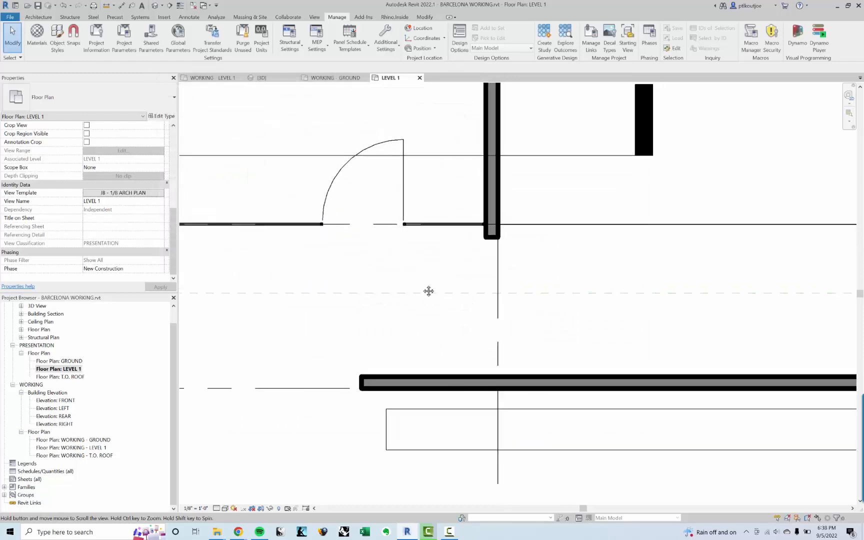
- Pan across the LEVEL 1 plan, then open the GROUND presentation plan
{"action": "scroll", "coordinate": [419, 296], "scroll_direction": "down", "scroll_amount": 5}
{"action": "middle_click_drag", "start_coordinate": [420, 296], "coordinate": [627, 285]}
{"action": "middle_click_drag", "start_coordinate": [372, 250], "coordinate": [437, 263]}
{"action": "scroll", "coordinate": [360, 265], "scroll_direction": "up", "scroll_amount": 2}
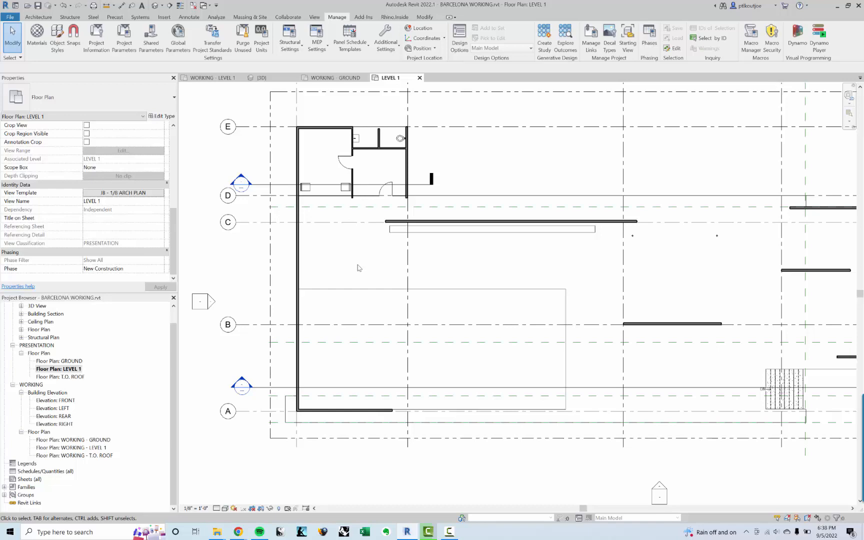
{"action": "double_click", "coordinate": [64, 361]}
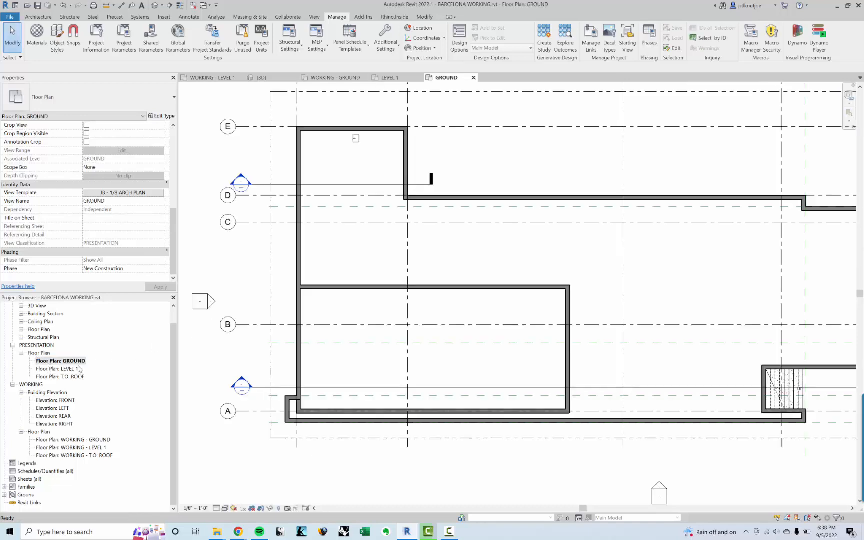
{"action": "scroll", "coordinate": [517, 270], "scroll_direction": "down", "scroll_amount": 2}
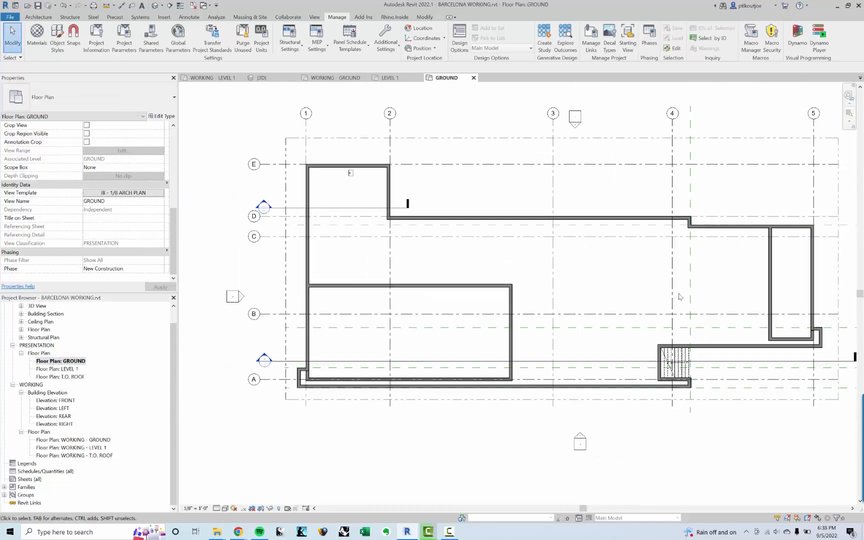
{"action": "middle_click_drag", "start_coordinate": [631, 318], "coordinate": [616, 309]}
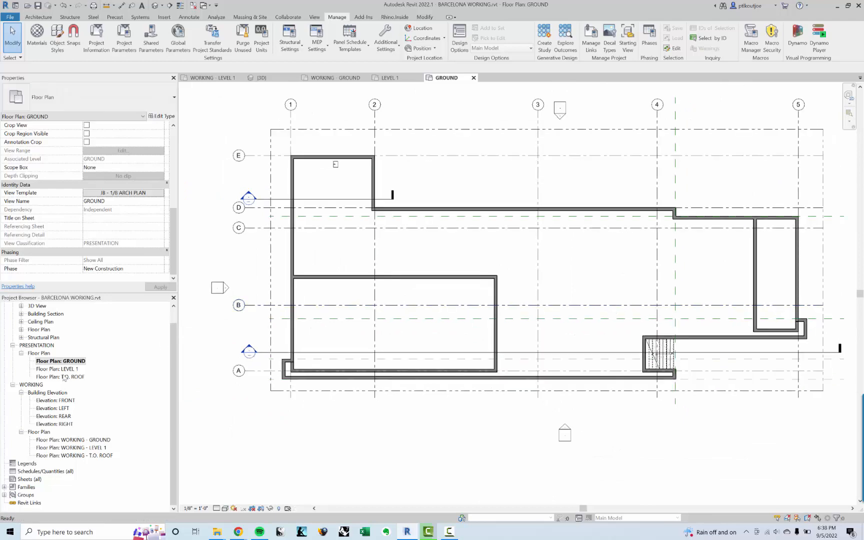
- Open the T.O. ROOF presentation plan from the Project Browser
{"action": "double_click", "coordinate": [64, 377]}
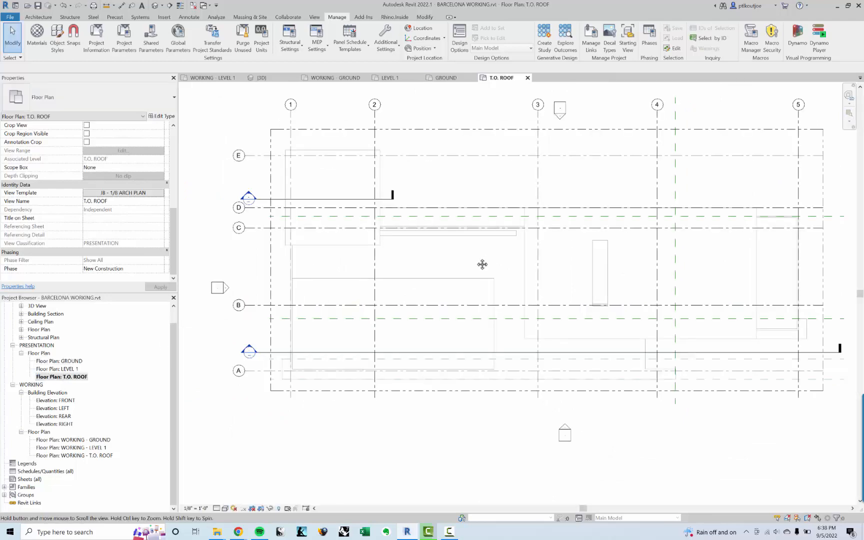
{"action": "scroll", "coordinate": [476, 264], "scroll_direction": "up", "scroll_amount": 3}
{"action": "mouse_move", "coordinate": [457, 256]}
{"action": "middle_mouse_down"}
{"action": "mouse_move", "coordinate": [454, 272]}
{"action": "mouse_move", "coordinate": [442, 259]}
{"action": "middle_mouse_up"}
{"action": "right_click", "coordinate": [442, 259]}
{"action": "key", "text": "Escape"}
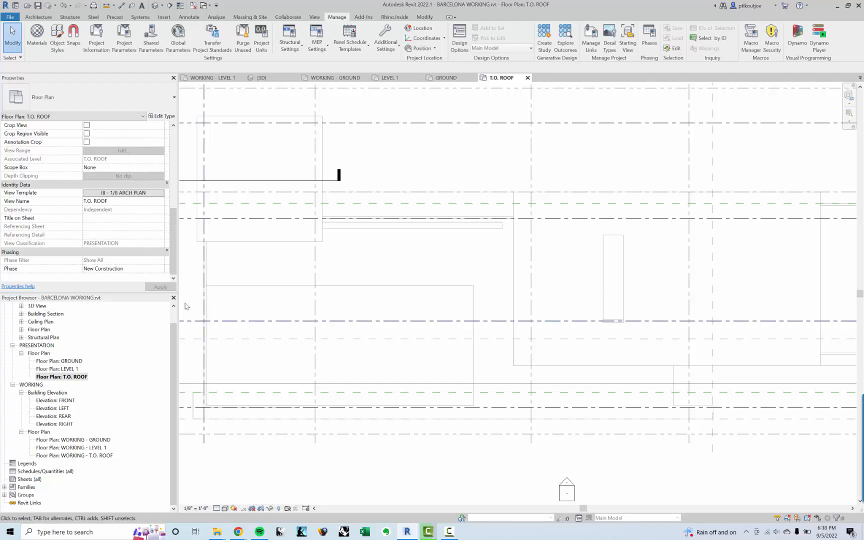
- Save the project
{"action": "left_click", "coordinate": [140, 193]}
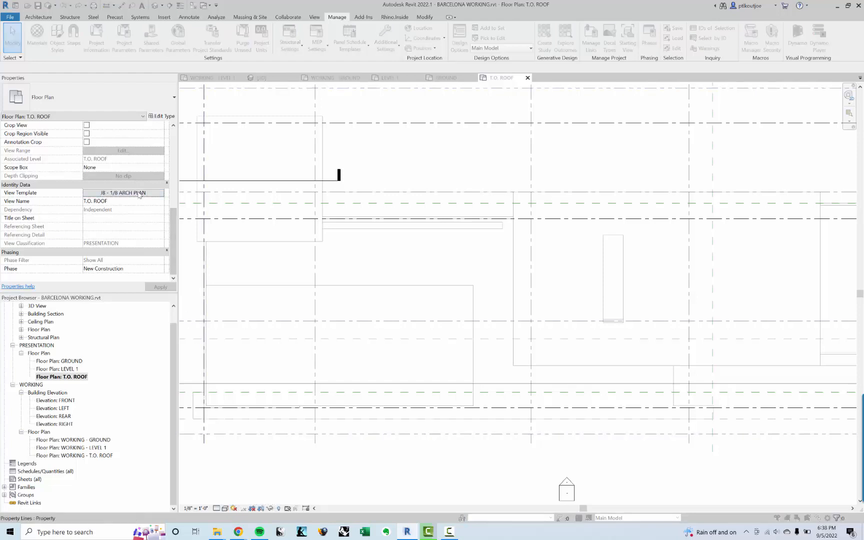
{"action": "key", "text": "Return"}
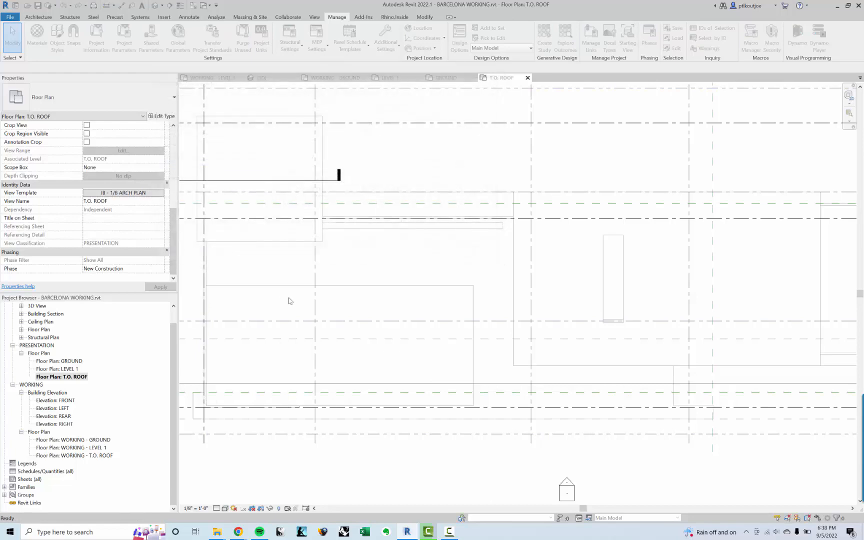
{"action": "key", "text": "ctrl+s"}
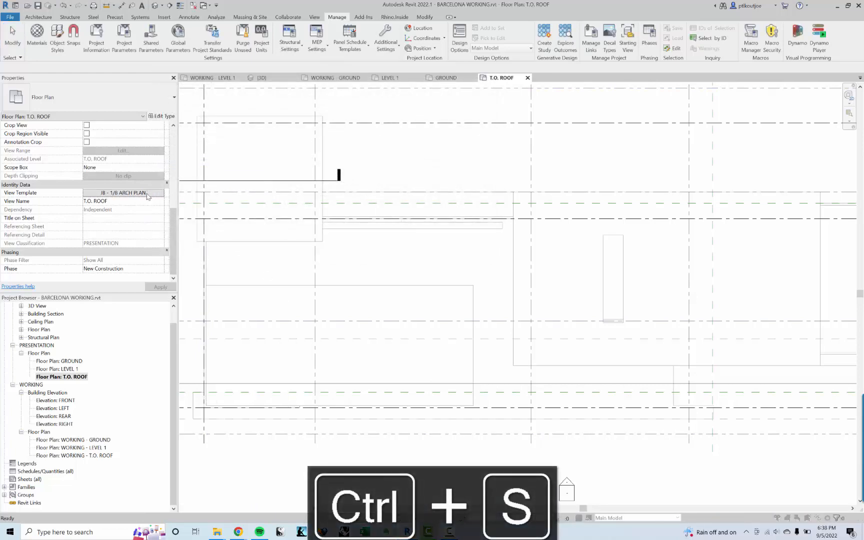
- Turn on Cast Shadows in the JB - 1/8 ARCH PLAN template
{"action": "left_click", "coordinate": [161, 193]}
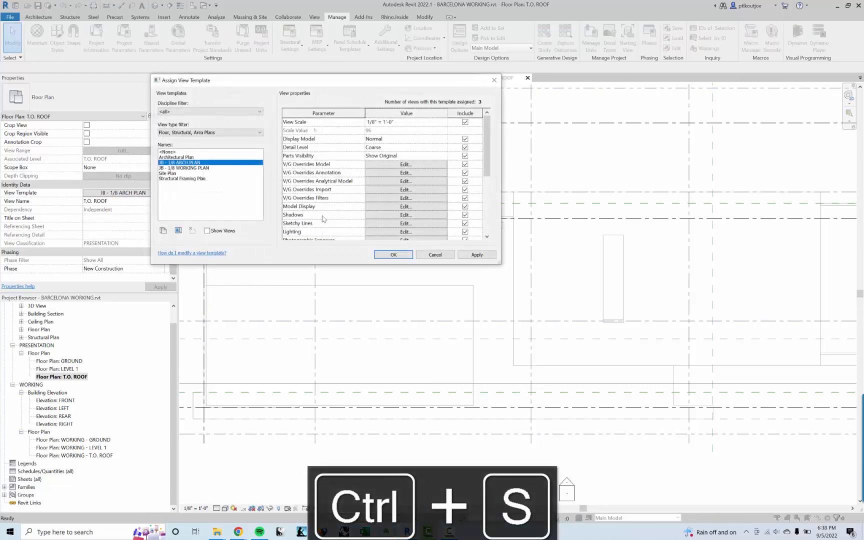
{"action": "left_click", "coordinate": [397, 216]}
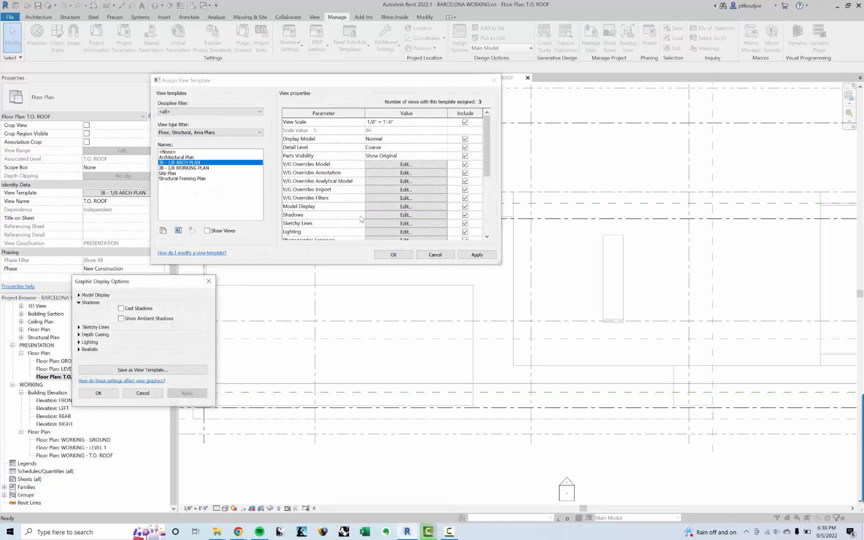
{"action": "left_click", "coordinate": [121, 308]}
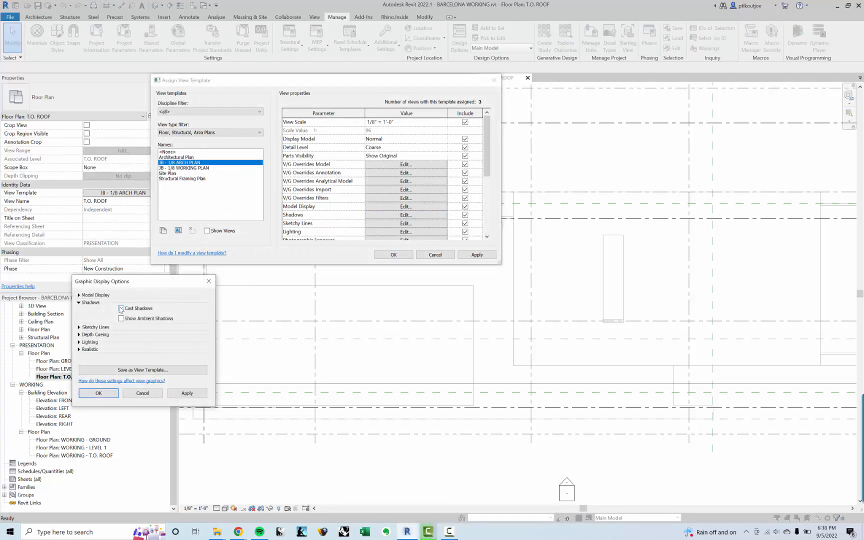
{"action": "left_click", "coordinate": [188, 394]}
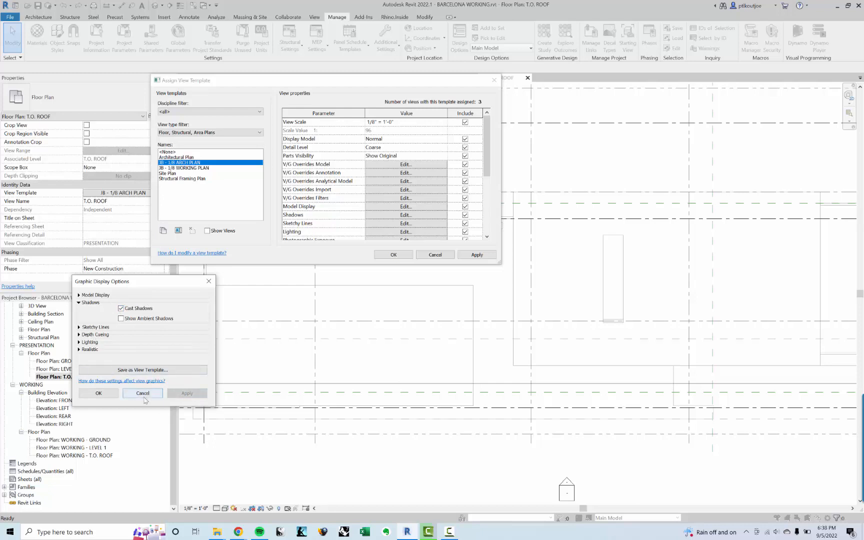
{"action": "left_click", "coordinate": [99, 393]}
{"action": "left_click", "coordinate": [478, 256]}
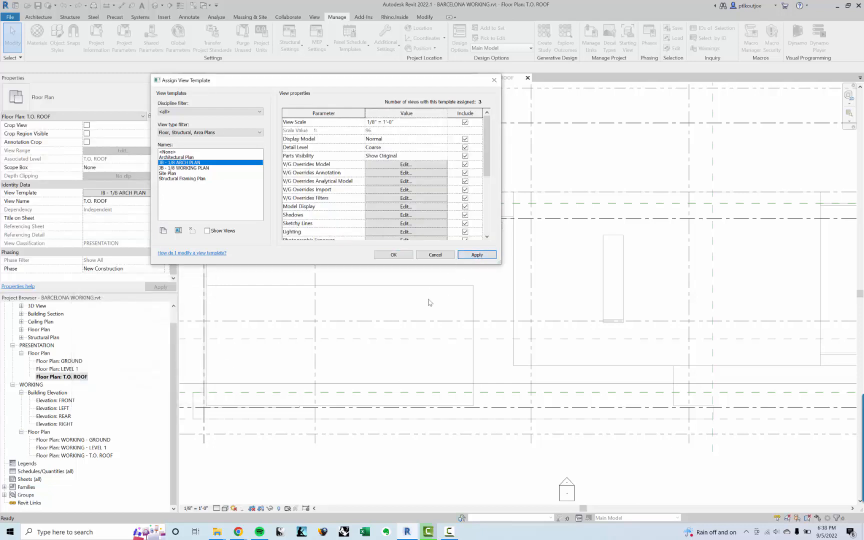
{"action": "left_click", "coordinate": [394, 255]}
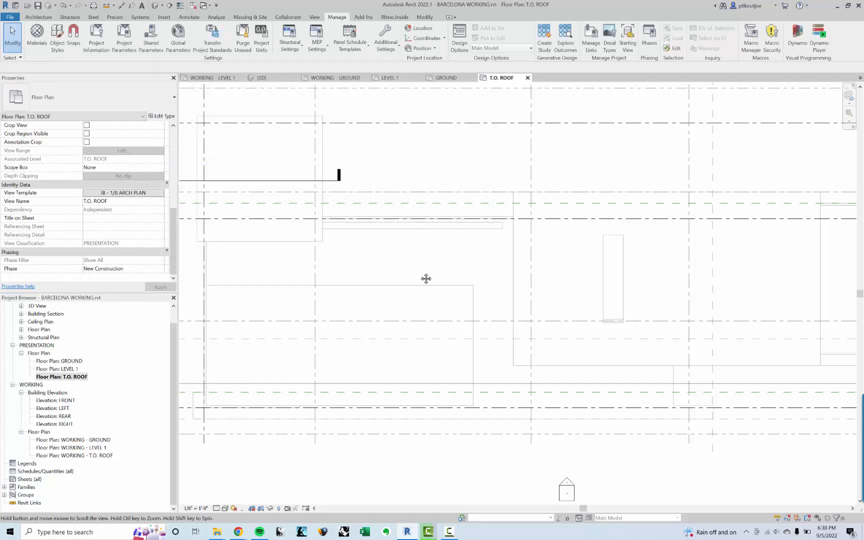
- Turn on Ambient Shadows in the template's graphic display options
{"action": "left_click", "coordinate": [138, 195]}
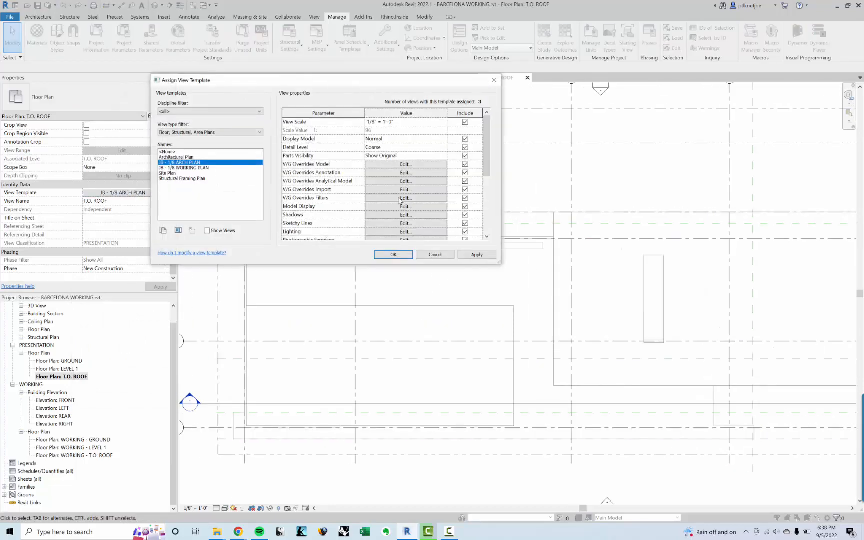
{"action": "left_click", "coordinate": [389, 216]}
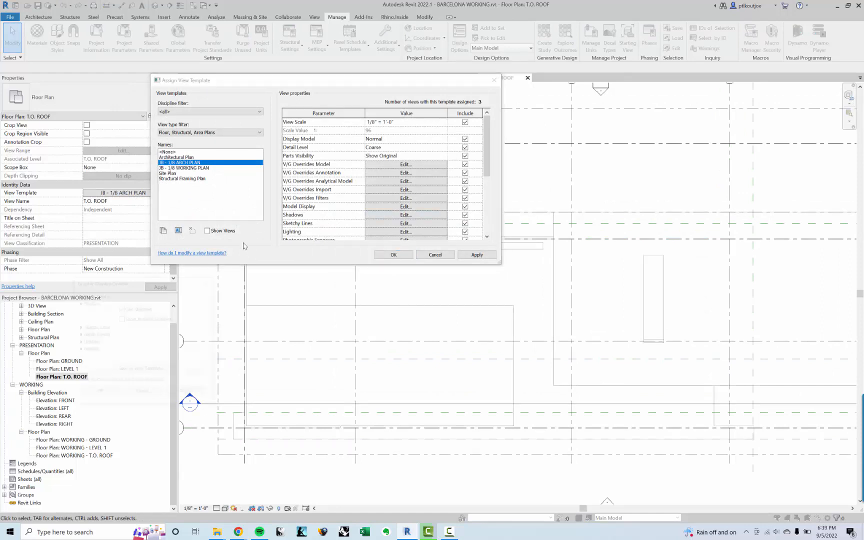
{"action": "left_click", "coordinate": [78, 296]}
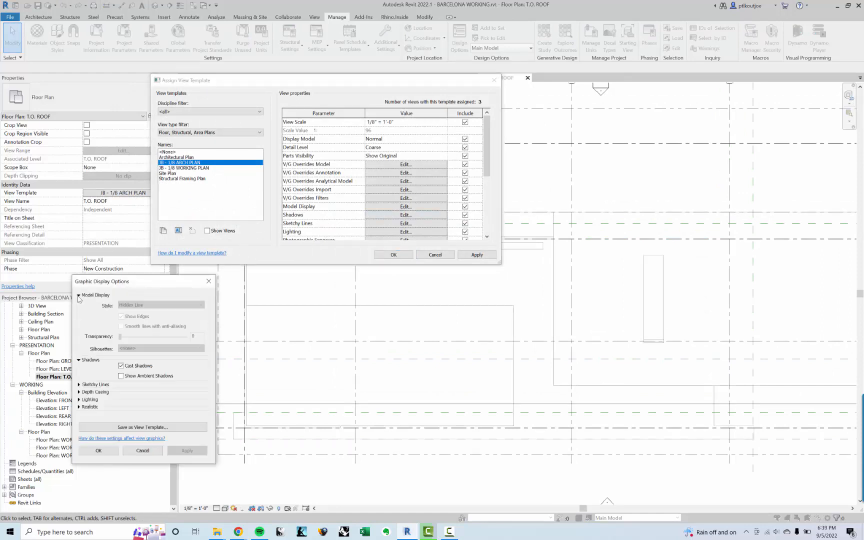
{"action": "left_click", "coordinate": [78, 295]}
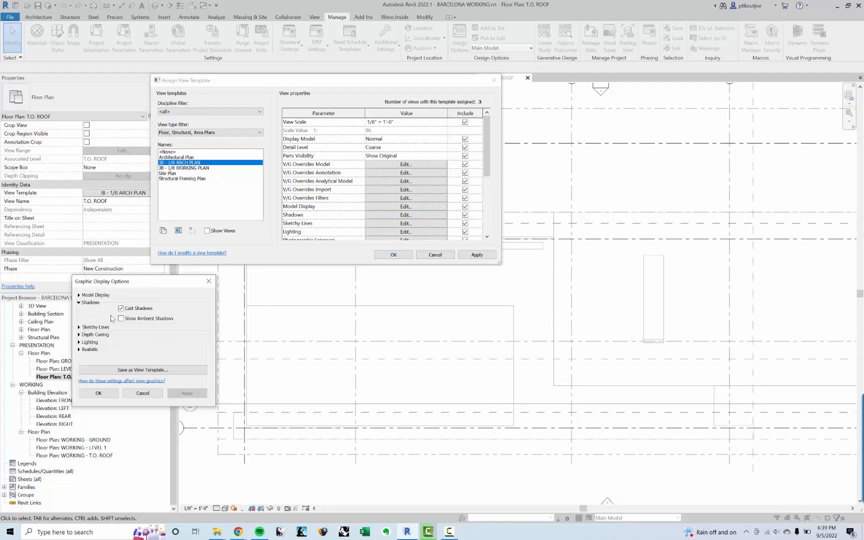
{"action": "left_click", "coordinate": [121, 318]}
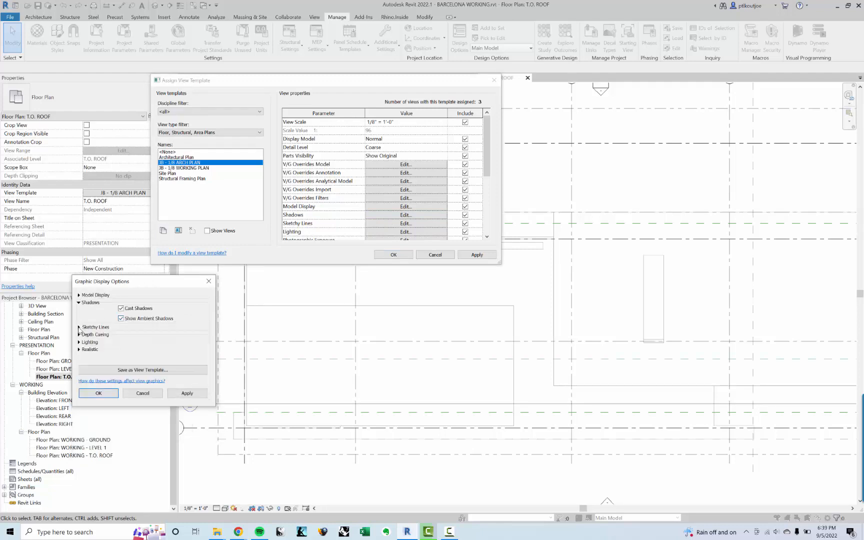
{"action": "left_click", "coordinate": [113, 394]}
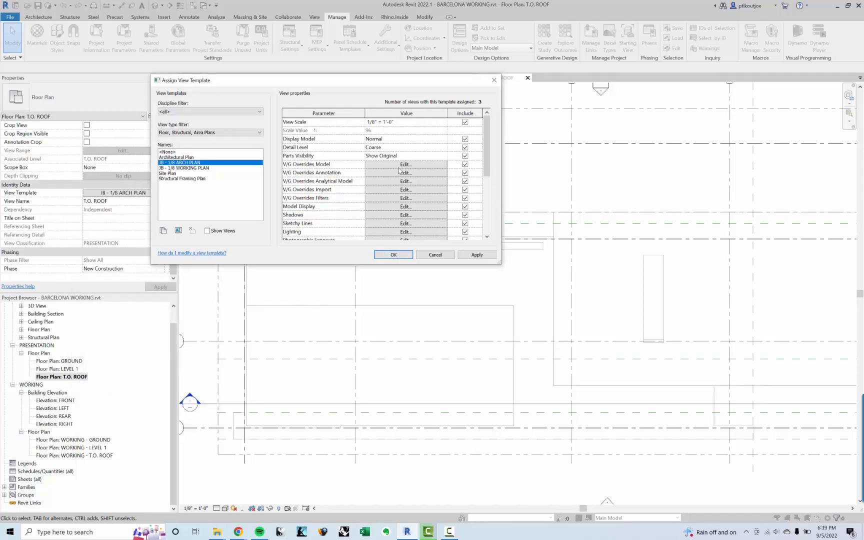
- Set the template's sun setting to Sunlight from Top Right and apply it
{"action": "scroll", "coordinate": [390, 197], "scroll_direction": "down", "scroll_amount": 1}
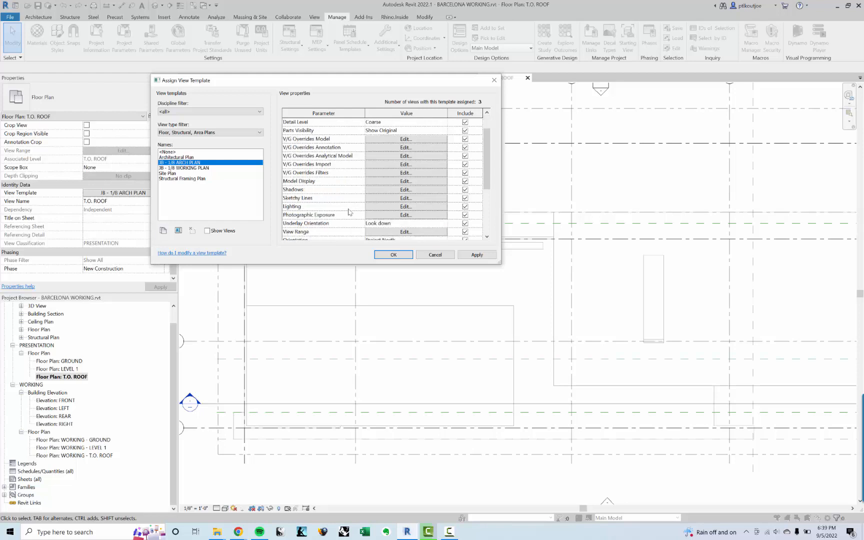
{"action": "left_click", "coordinate": [385, 207]}
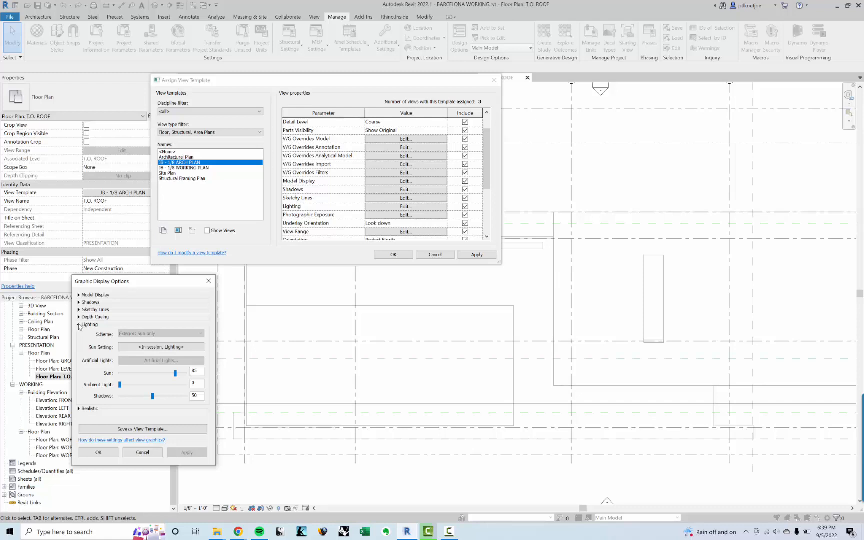
{"action": "left_click", "coordinate": [168, 349]}
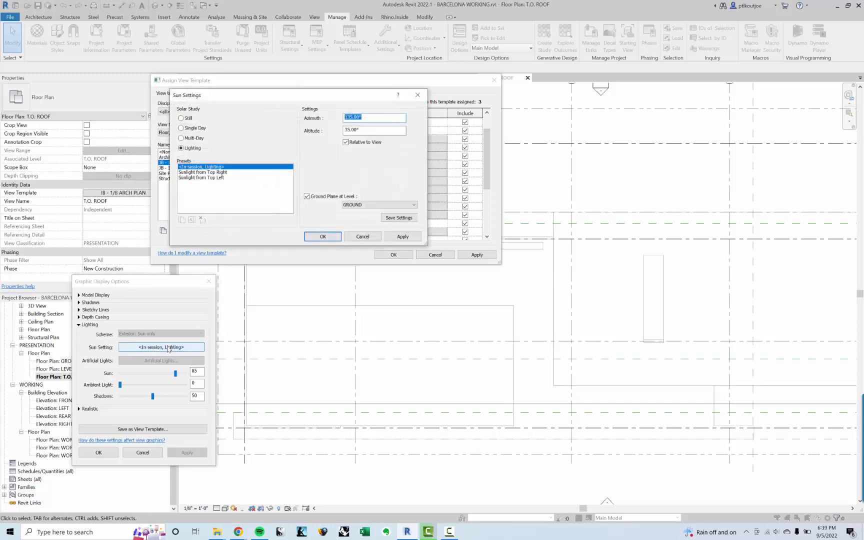
{"action": "left_click", "coordinate": [215, 172]}
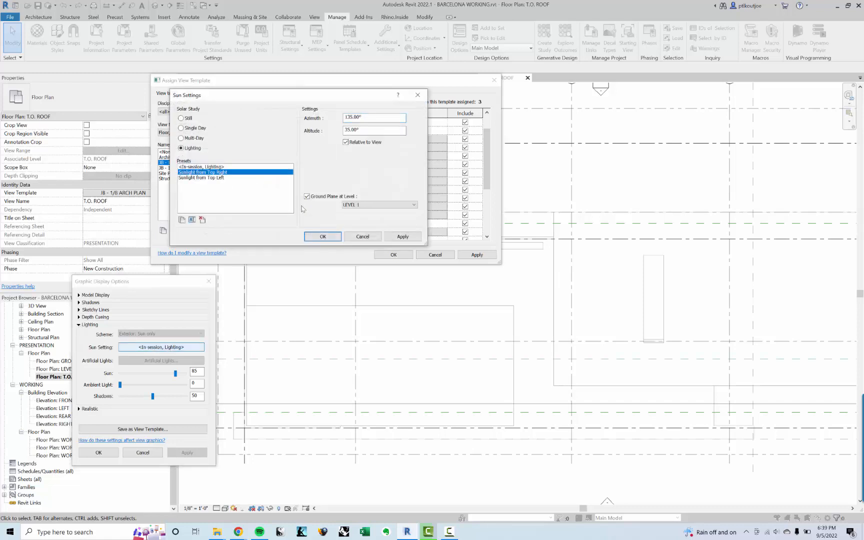
{"action": "left_click", "coordinate": [323, 237]}
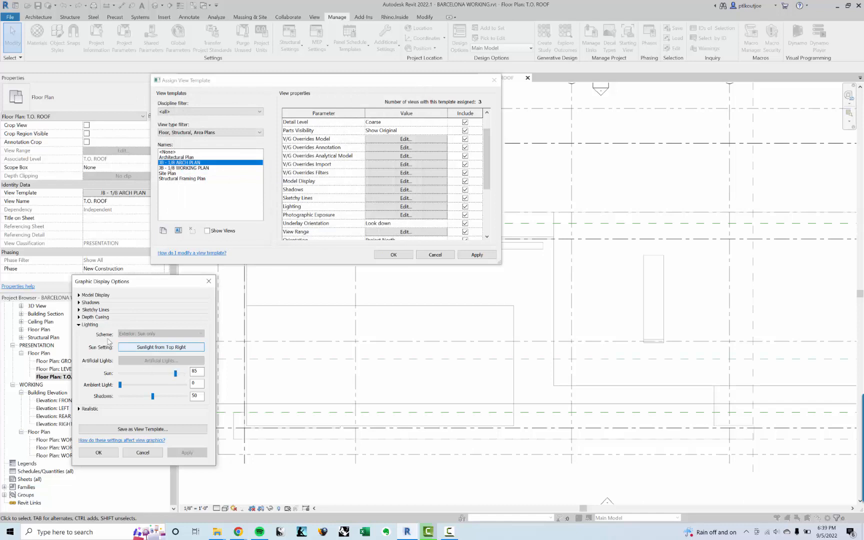
{"action": "left_click", "coordinate": [78, 303]}
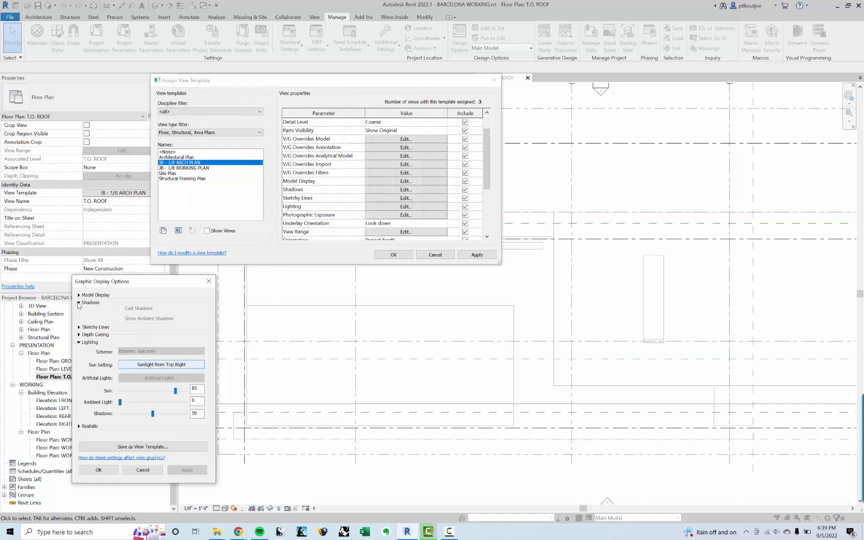
{"action": "left_click", "coordinate": [113, 470]}
{"action": "left_click", "coordinate": [403, 255]}
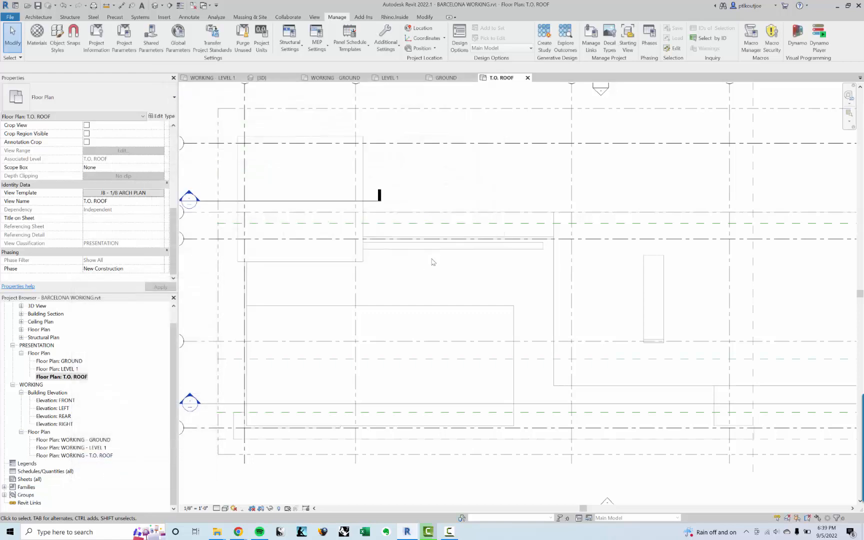
- Open the LEVEL 1 presentation plan and pan across it to check the shadows
{"action": "double_click", "coordinate": [59, 370]}
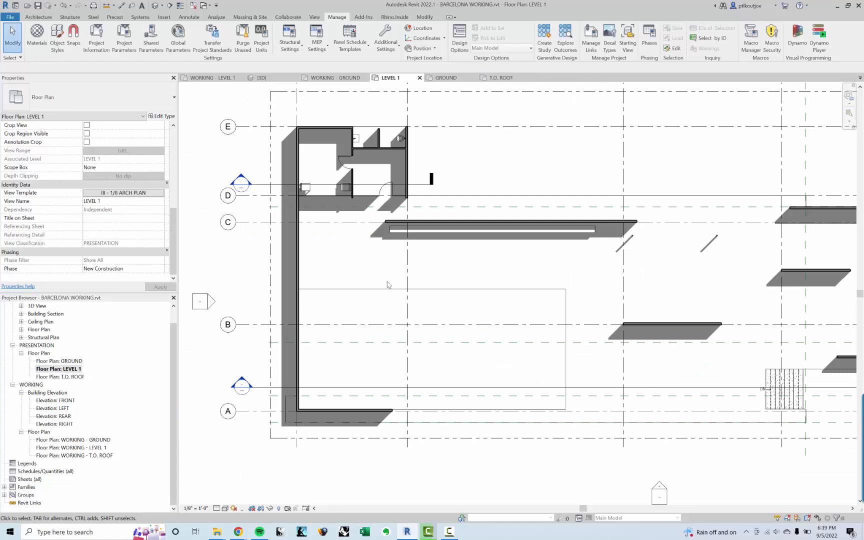
{"action": "middle_click_drag", "start_coordinate": [513, 303], "coordinate": [433, 304]}
{"action": "middle_click_drag", "start_coordinate": [627, 307], "coordinate": [645, 317]}
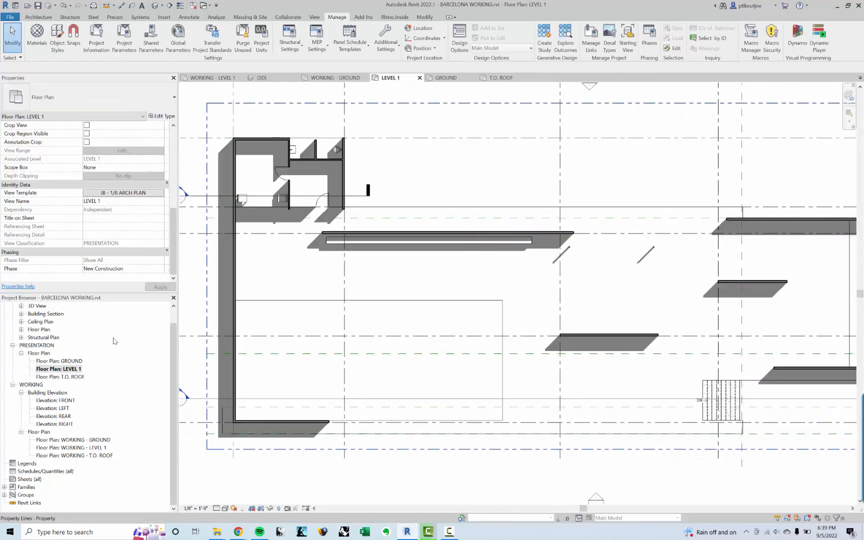
- On T.O. ROOF, inspect the ARCH PLAN template's shadow, model display and lighting settings, then cancel unchanged
{"action": "double_click", "coordinate": [68, 377]}
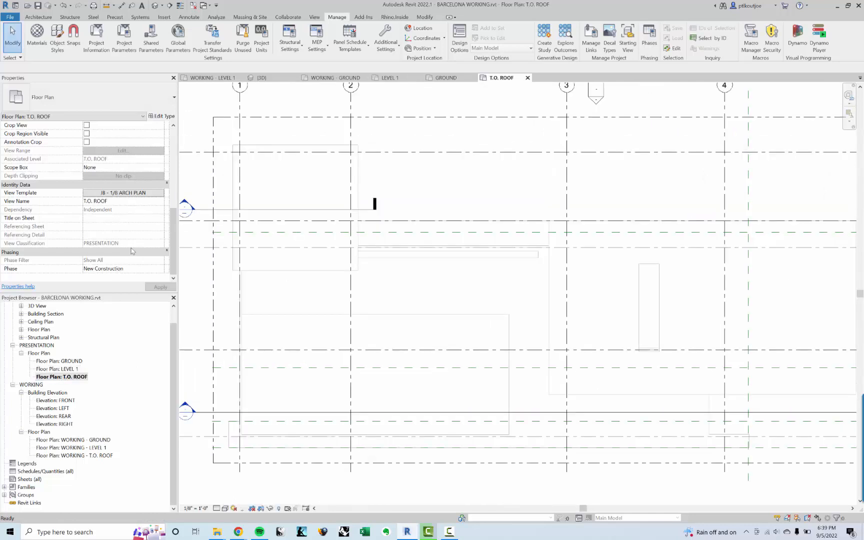
{"action": "left_click", "coordinate": [141, 193]}
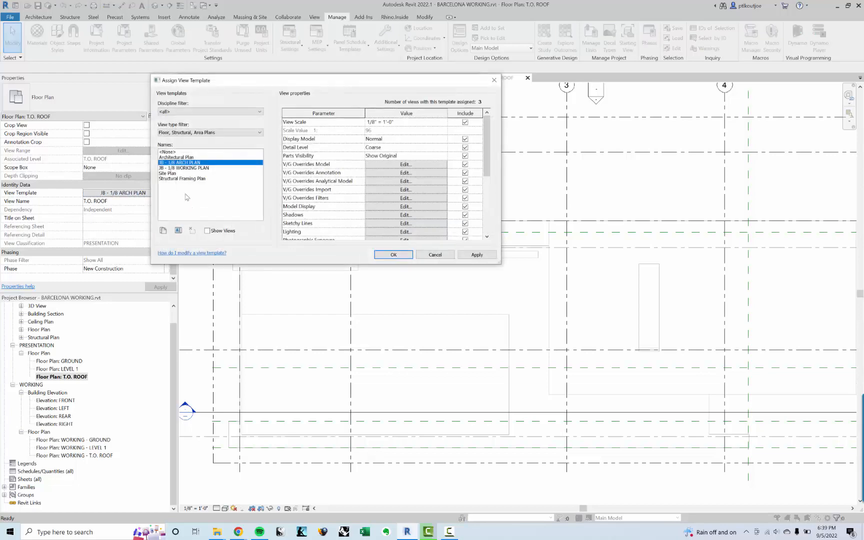
{"action": "left_click", "coordinate": [378, 216]}
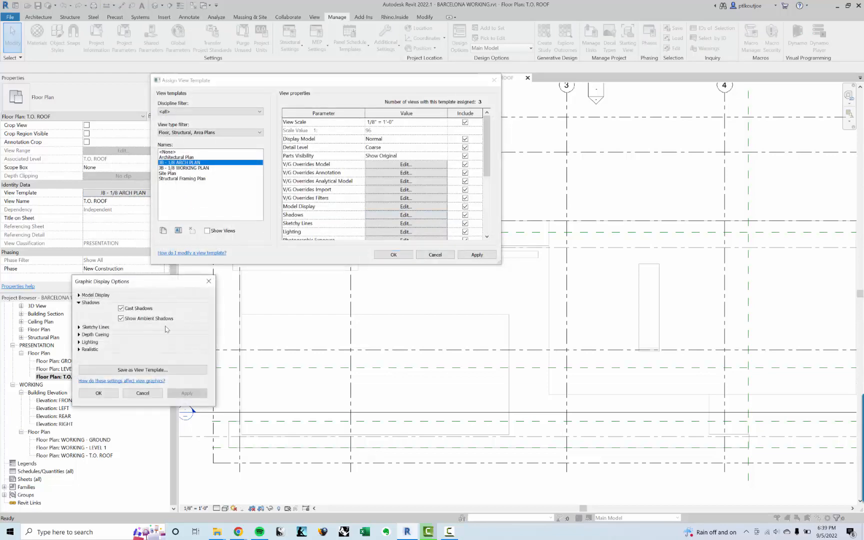
{"action": "left_click", "coordinate": [79, 295]}
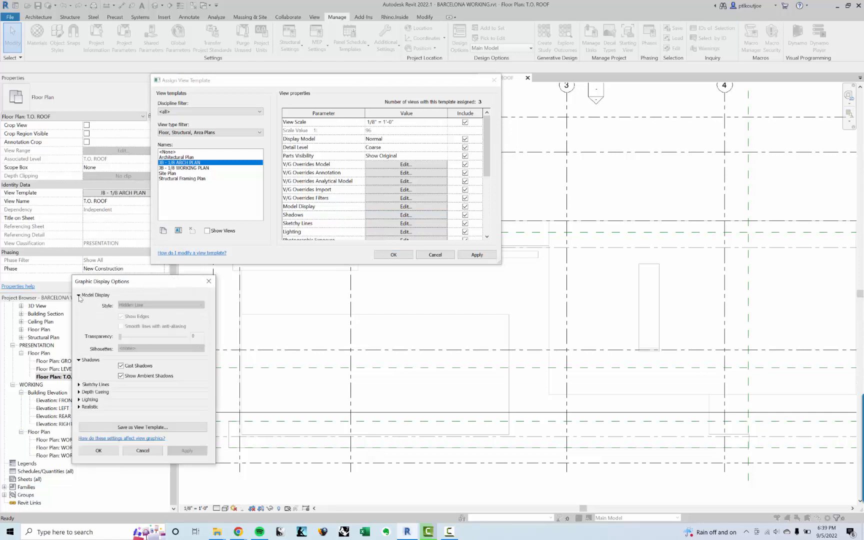
{"action": "left_click", "coordinate": [79, 296]}
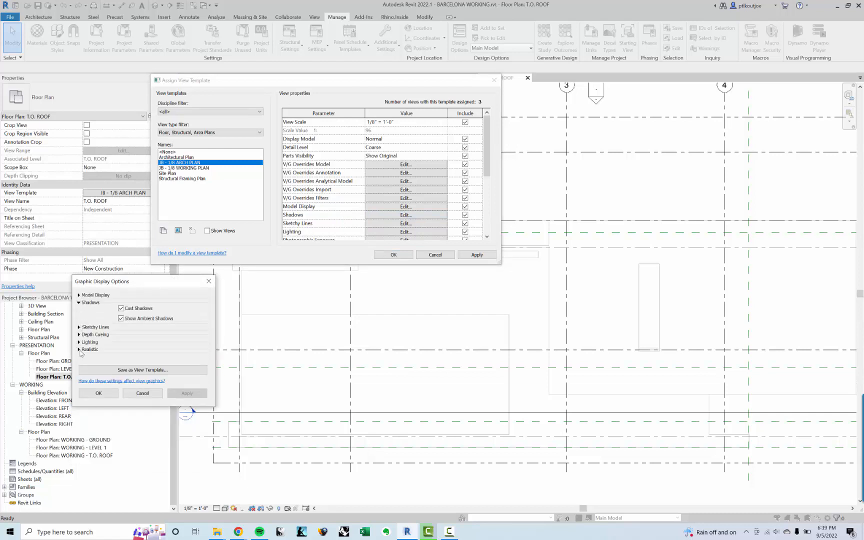
{"action": "left_click", "coordinate": [79, 343]}
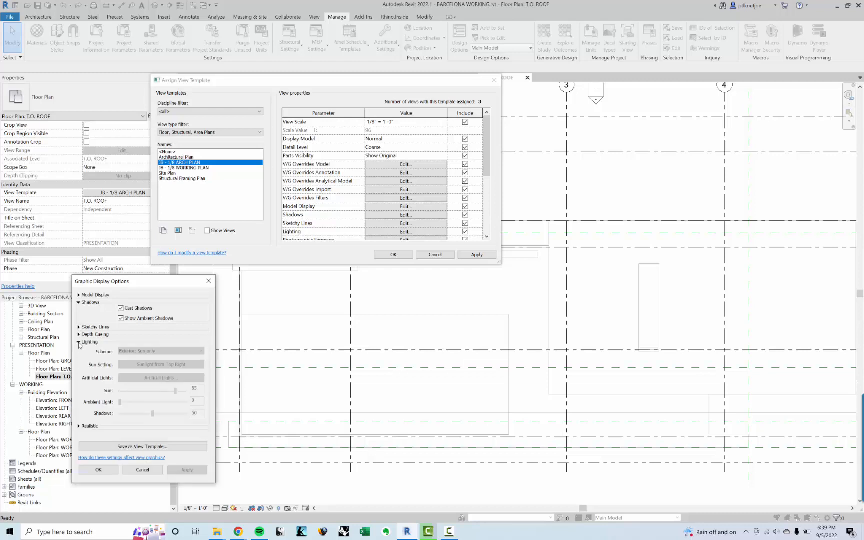
{"action": "left_click", "coordinate": [79, 343]}
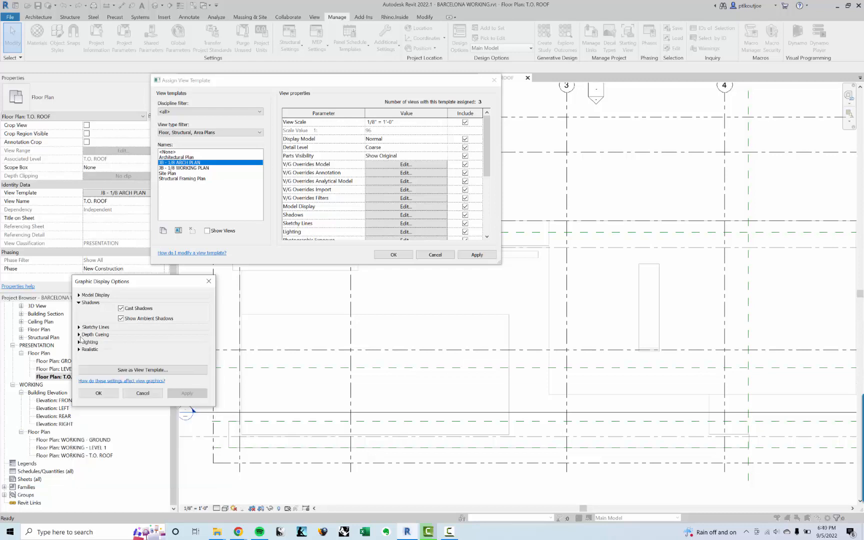
{"action": "left_click", "coordinate": [148, 395]}
{"action": "left_click", "coordinate": [435, 255]}
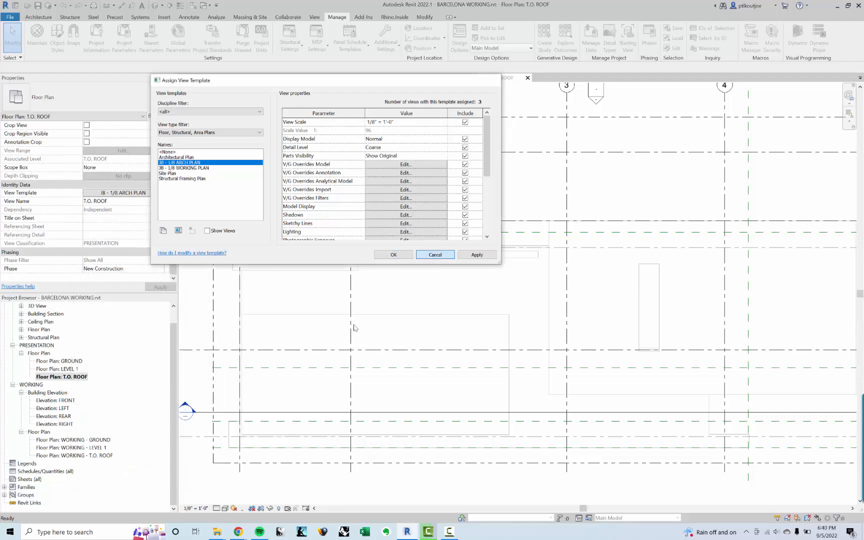
{"action": "middle_click_drag", "start_coordinate": [270, 300], "coordinate": [286, 298]}
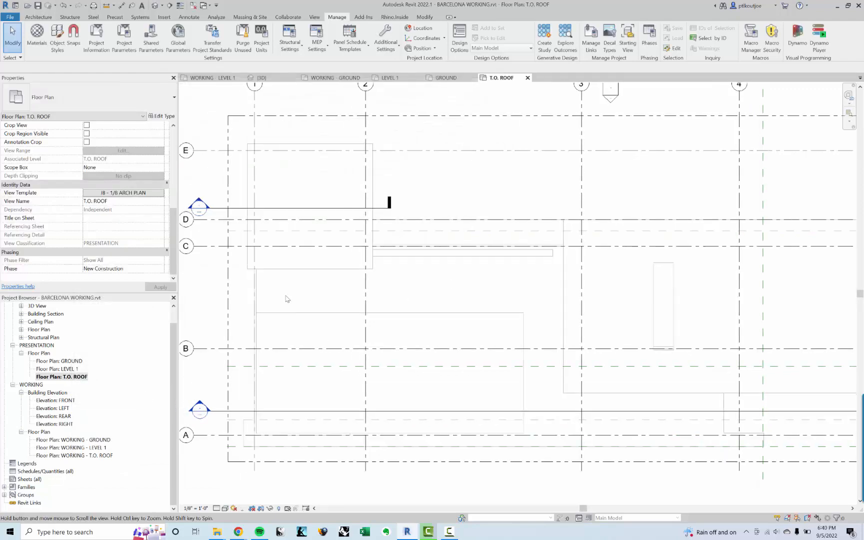
- Turn on Temporary View Properties for T.O. ROOF and toggle cast shadows
{"action": "left_click", "coordinate": [287, 509]}
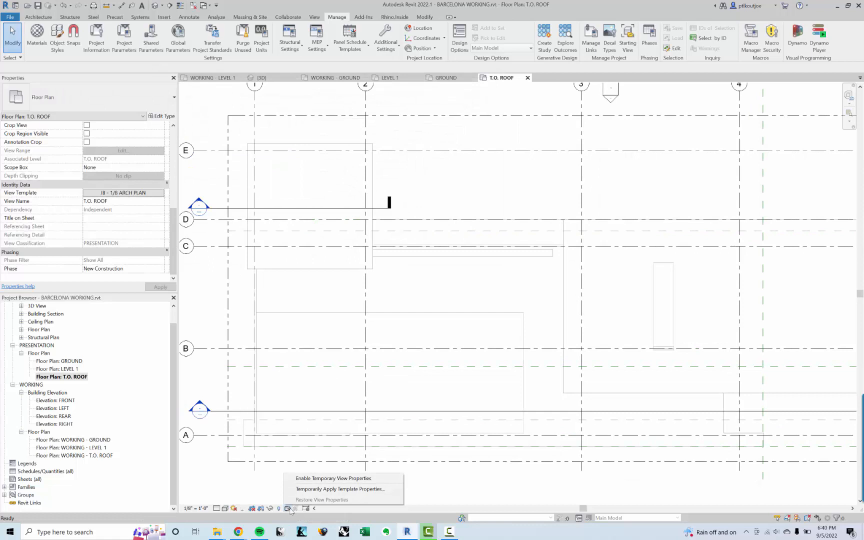
{"action": "left_click", "coordinate": [325, 476]}
{"action": "left_click", "coordinate": [234, 508]}
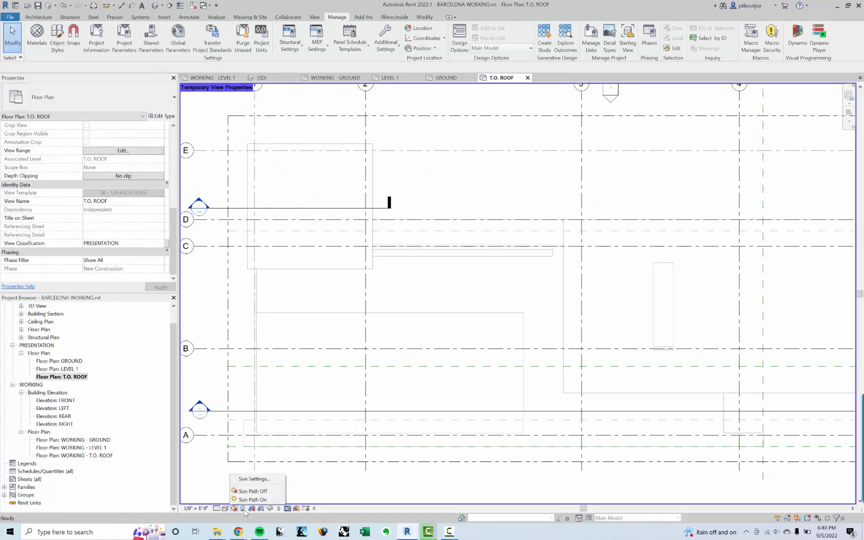
{"action": "left_click", "coordinate": [242, 508]}
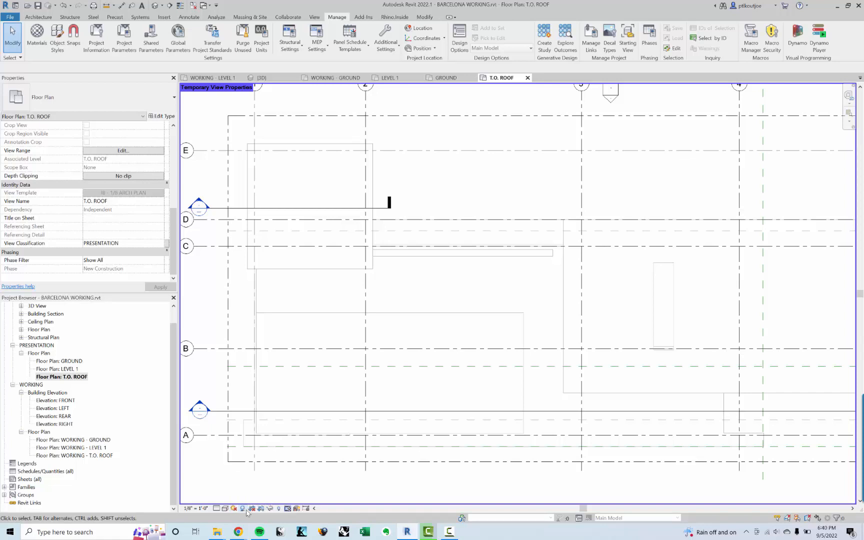
- In Sun Settings, set the Ground Plane at Level to GROUND
{"action": "left_click", "coordinate": [234, 508]}
{"action": "left_click", "coordinate": [255, 480]}
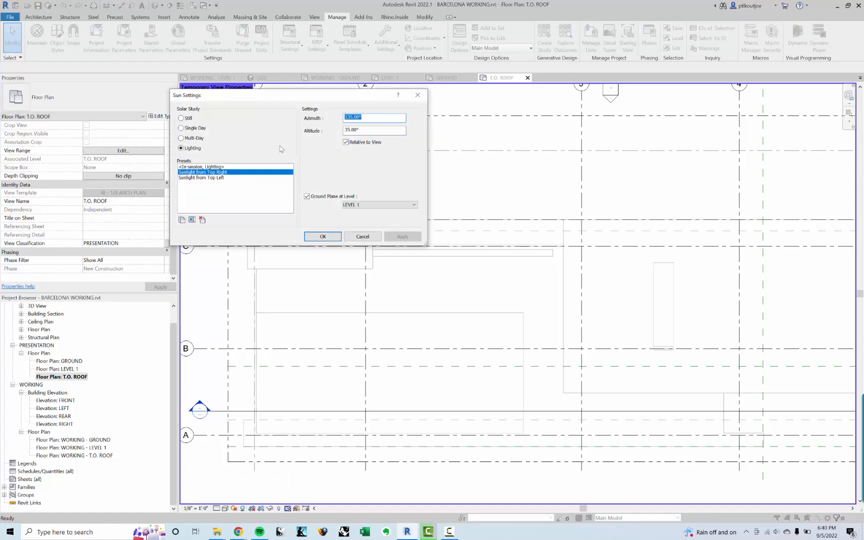
{"action": "left_click", "coordinate": [353, 206]}
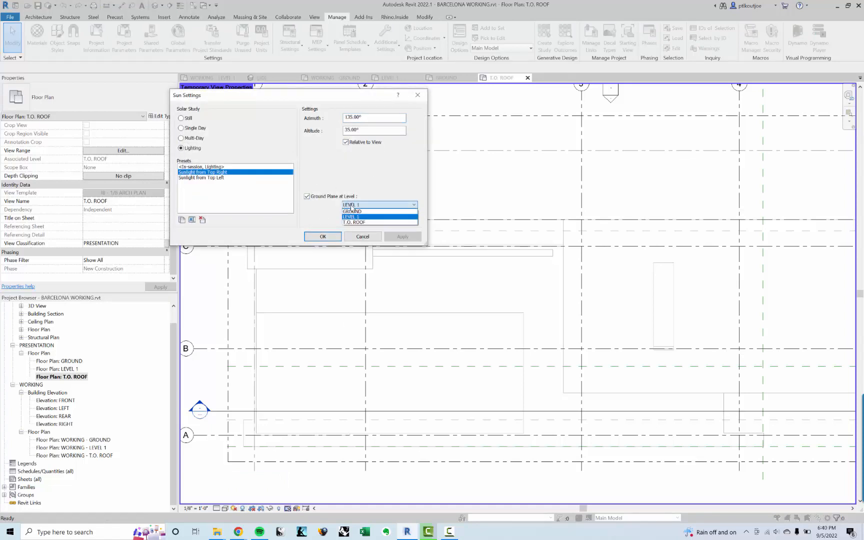
{"action": "left_click", "coordinate": [360, 217]}
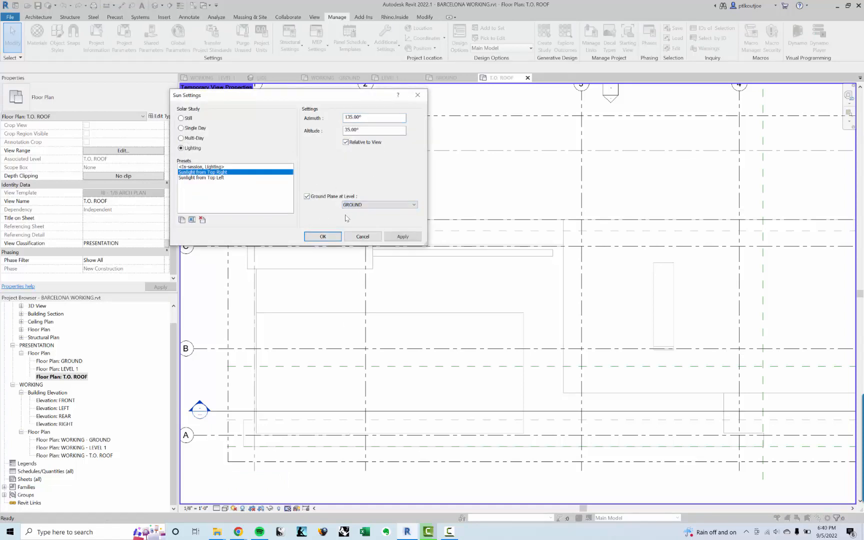
{"action": "left_click", "coordinate": [323, 237]}
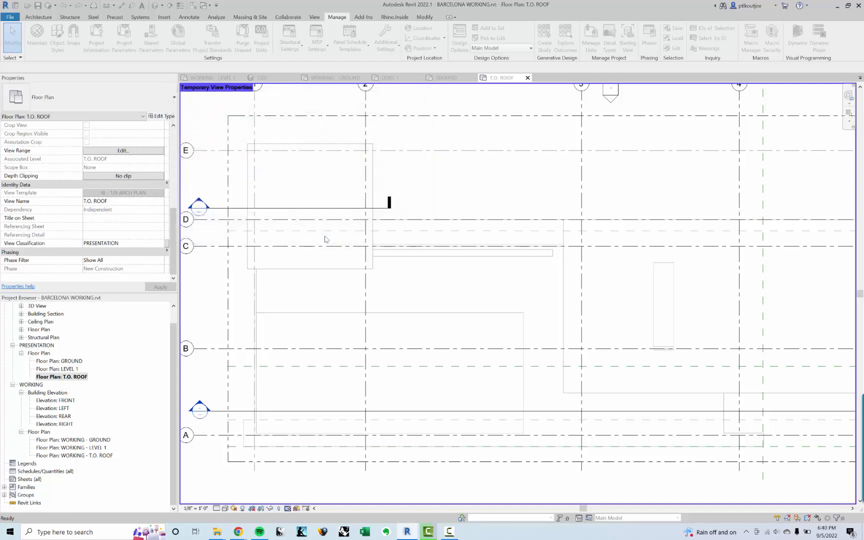
- Restore the plan's template-driven view properties and recentre the view
{"action": "left_click", "coordinate": [288, 508]}
{"action": "left_click", "coordinate": [300, 502]}
{"action": "middle_click_drag", "start_coordinate": [342, 289], "coordinate": [367, 294]}
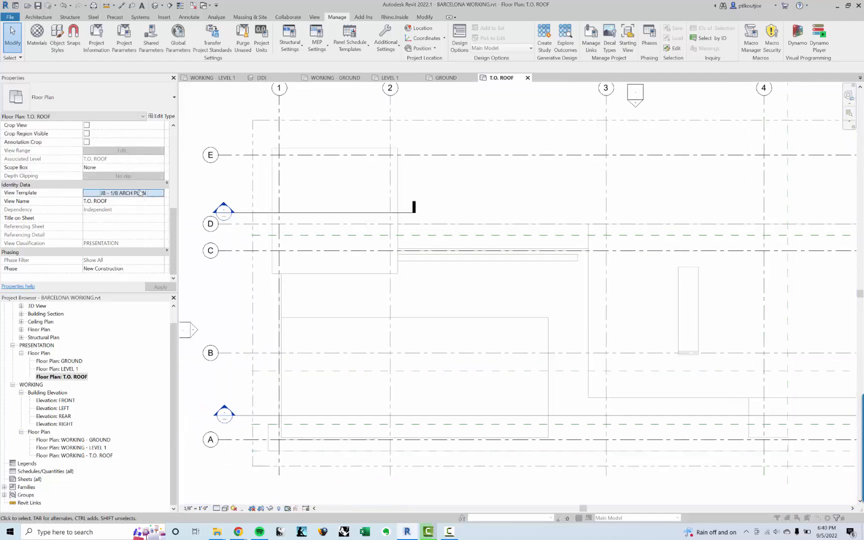
- Set the JB - 1/8 ARCH PLAN template's View Range depth to Unlimited, then apply and confirm
{"action": "left_click", "coordinate": [139, 193]}
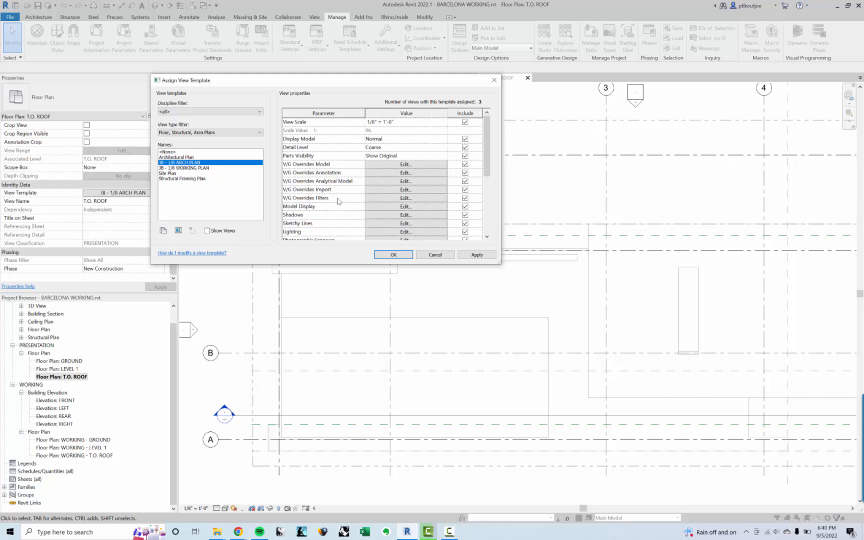
{"action": "scroll", "coordinate": [338, 201], "scroll_direction": "down", "scroll_amount": 2}
{"action": "left_click", "coordinate": [380, 208]}
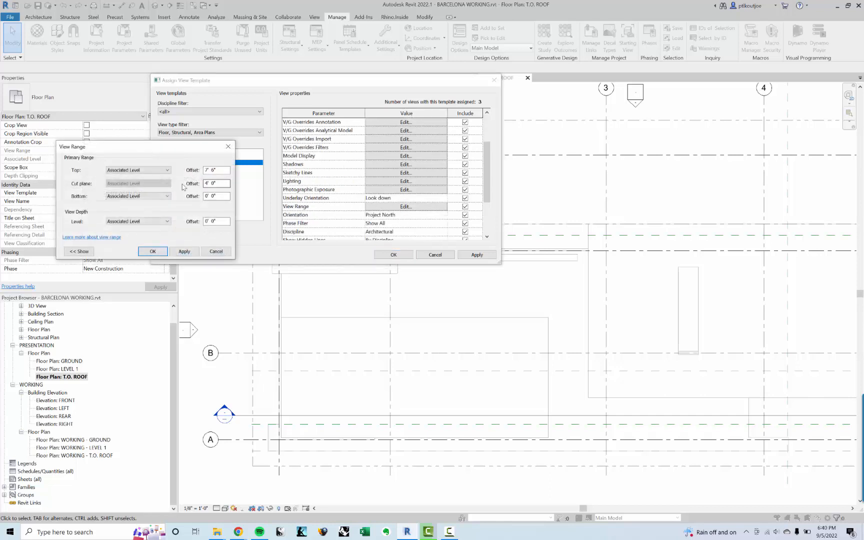
{"action": "left_click", "coordinate": [160, 221]}
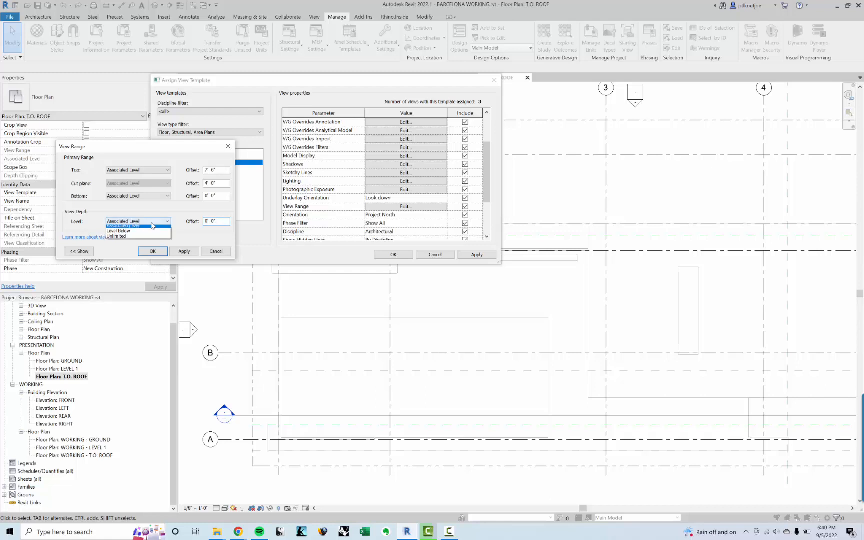
{"action": "left_click", "coordinate": [135, 232]}
{"action": "left_click", "coordinate": [188, 254]}
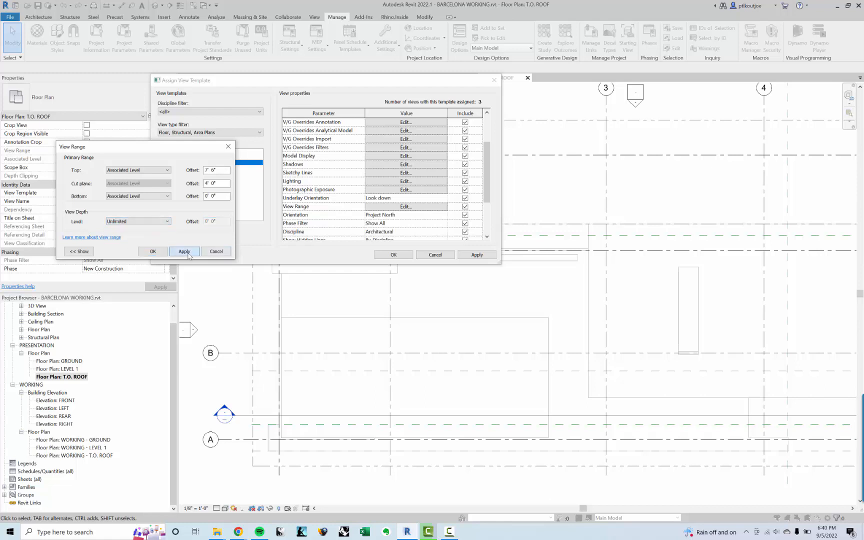
{"action": "left_click", "coordinate": [153, 251]}
{"action": "left_click", "coordinate": [393, 254]}
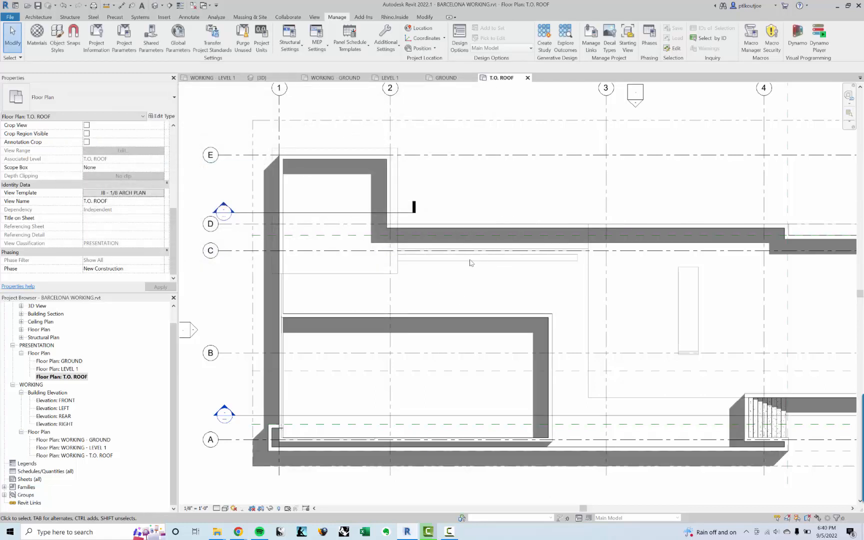
- Review the LEVEL 1, GROUND and T.O. ROOF plans to confirm their solid shadowed walls
{"action": "double_click", "coordinate": [63, 370]}
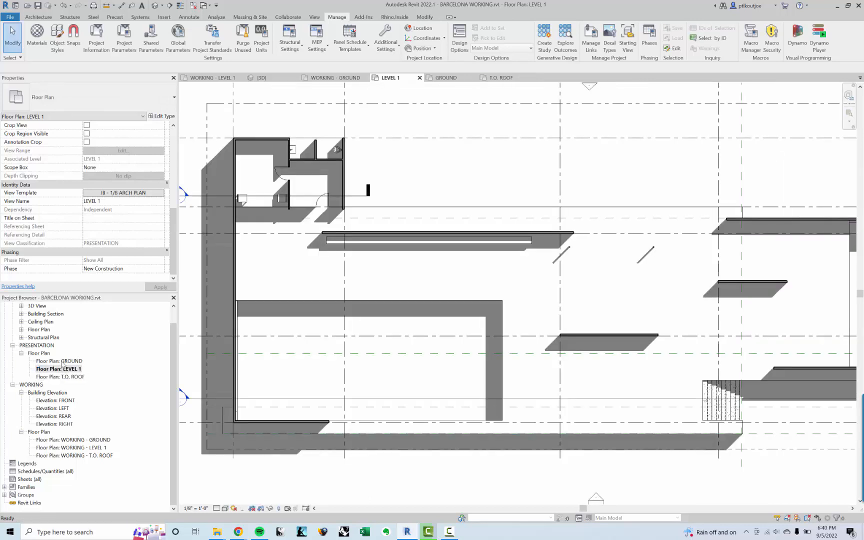
{"action": "double_click", "coordinate": [62, 362]}
{"action": "middle_click_drag", "start_coordinate": [443, 248], "coordinate": [419, 252]}
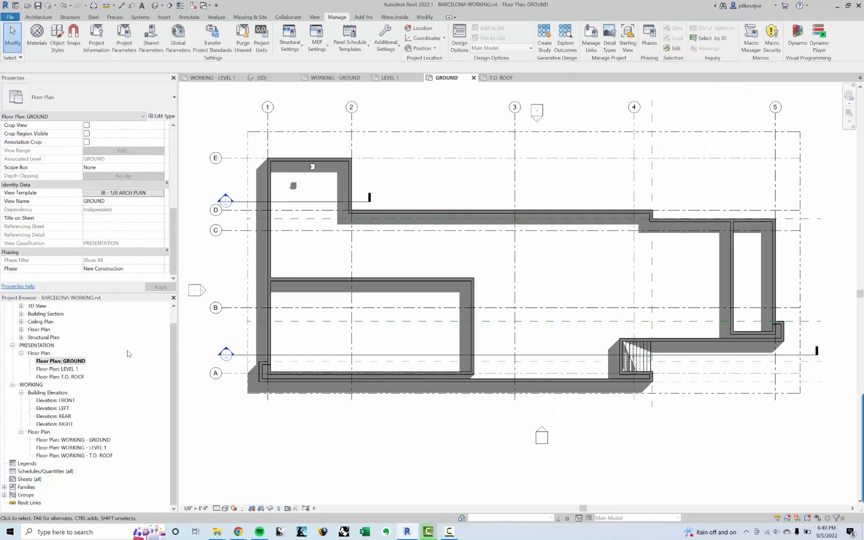
{"action": "double_click", "coordinate": [60, 376]}
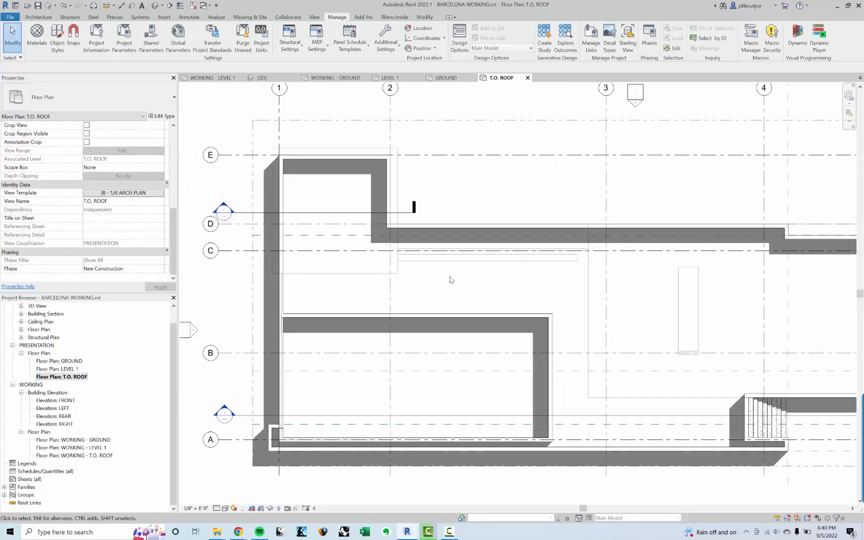
{"action": "middle_click_drag", "start_coordinate": [450, 282], "coordinate": [425, 280]}
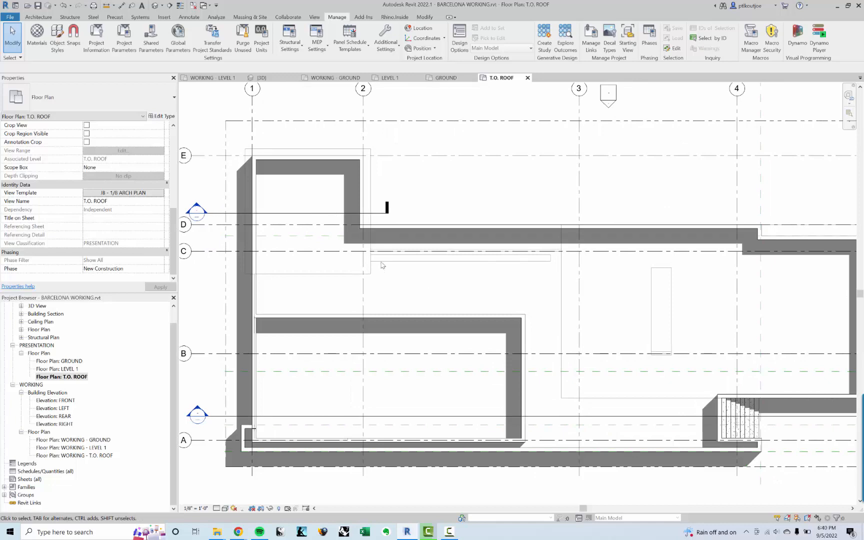
- Reopen the ARCH PLAN template settings and briefly view its Shadows settings
{"action": "left_click", "coordinate": [155, 194]}
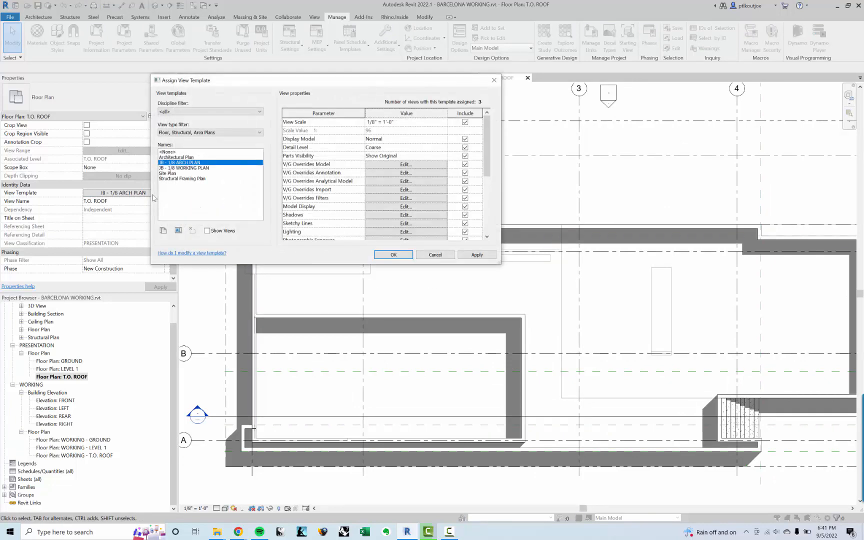
{"action": "scroll", "coordinate": [392, 211], "scroll_direction": "down", "scroll_amount": 1}
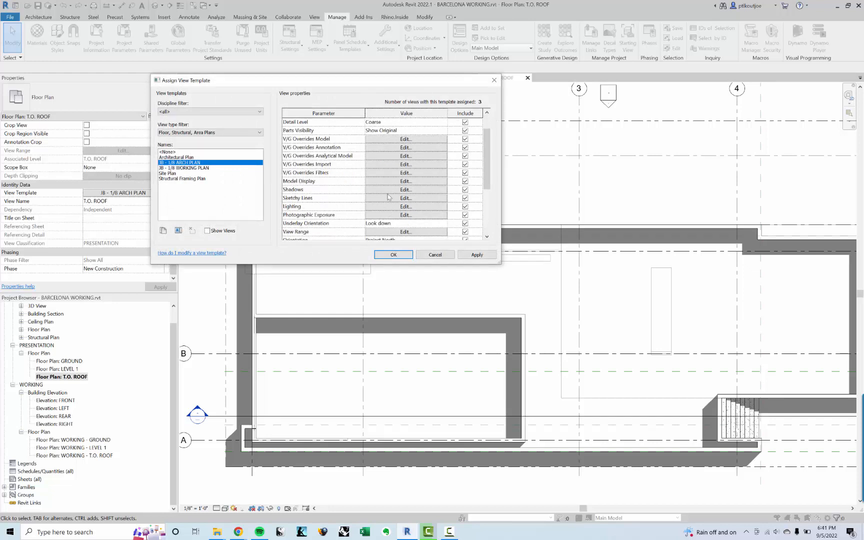
{"action": "left_click", "coordinate": [376, 193]}
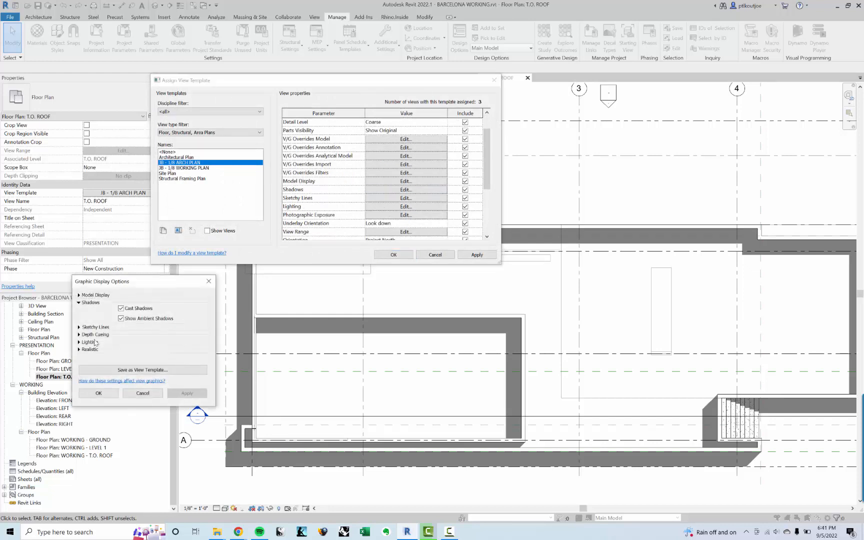
{"action": "key", "text": "Escape"}
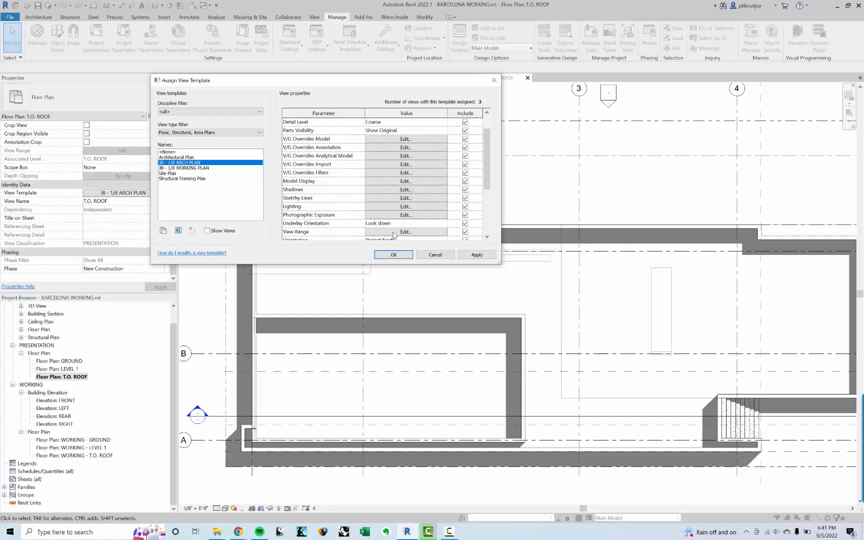
- Check the View Range, then apply the 1/8 - 1/8 ARCH PLAN template to T.O. ROOF
{"action": "left_click", "coordinate": [393, 233]}
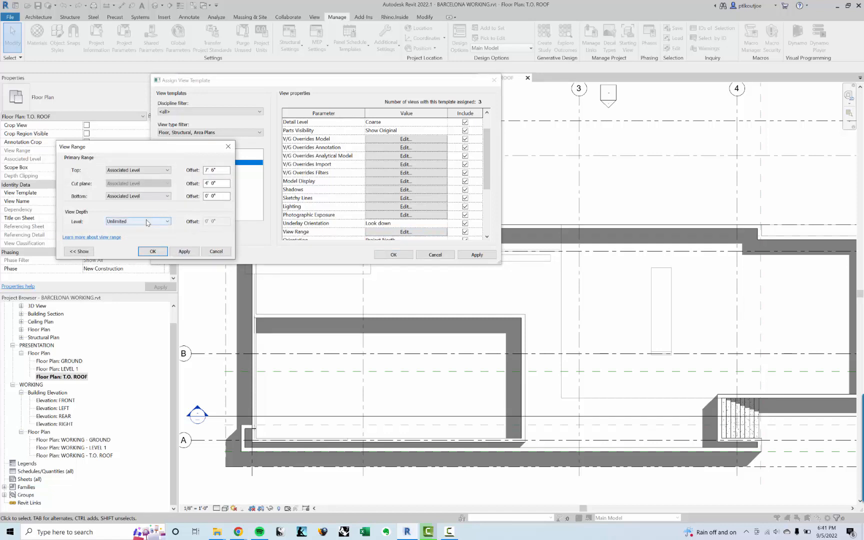
{"action": "left_click", "coordinate": [153, 251]}
{"action": "left_click", "coordinate": [395, 258]}
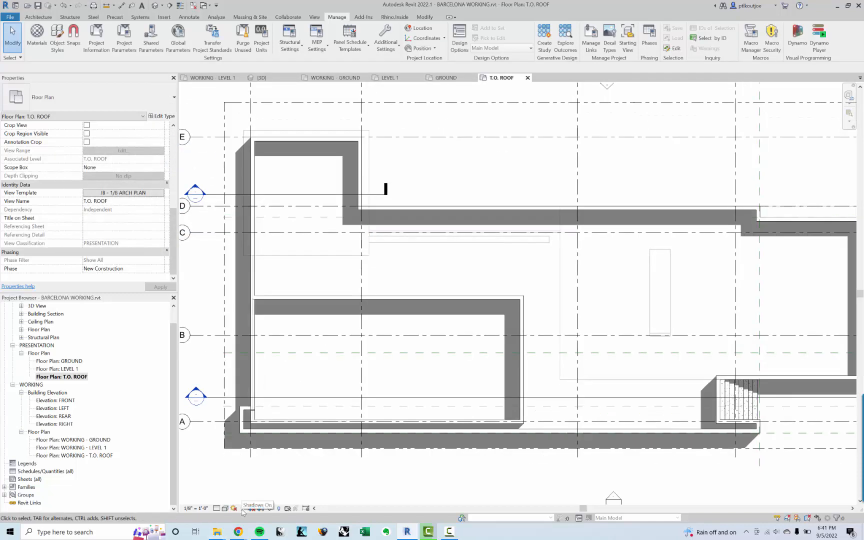
- Enable Temporary View Properties on the roof plan and pan east across it
{"action": "left_click", "coordinate": [287, 509]}
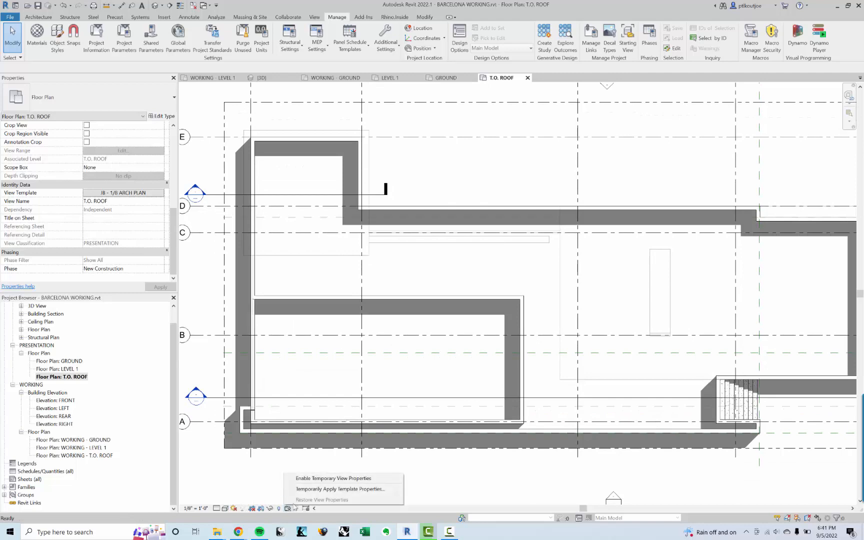
{"action": "left_click", "coordinate": [325, 479]}
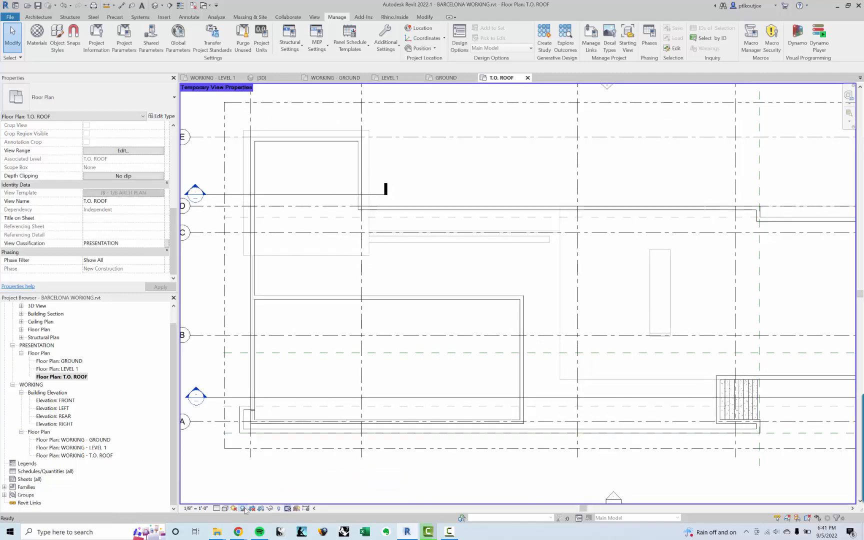
{"action": "middle_click_drag", "start_coordinate": [531, 340], "coordinate": [454, 349]}
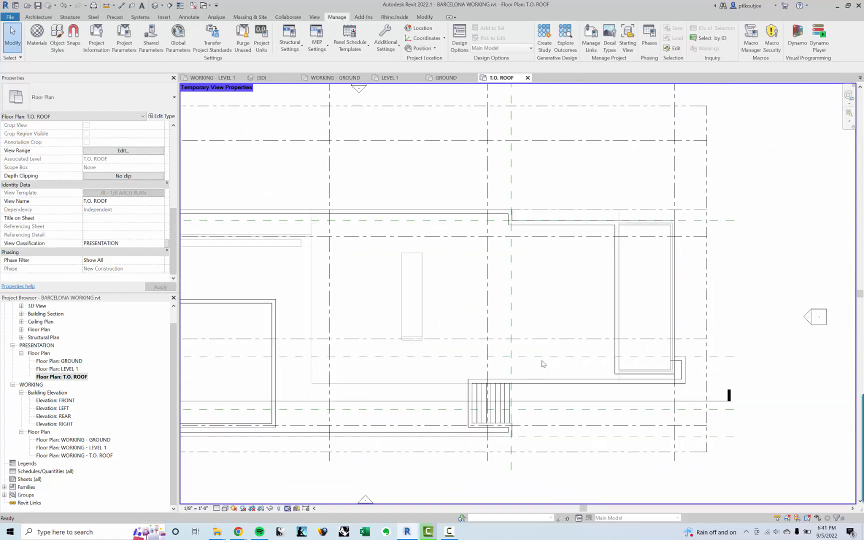
{"action": "middle_click_drag", "start_coordinate": [707, 375], "coordinate": [535, 370]}
- Open WORKING - T.O. ROOF, select the ROOF.dwg import, and switch to the default 3D view
{"action": "left_click", "coordinate": [67, 377]}
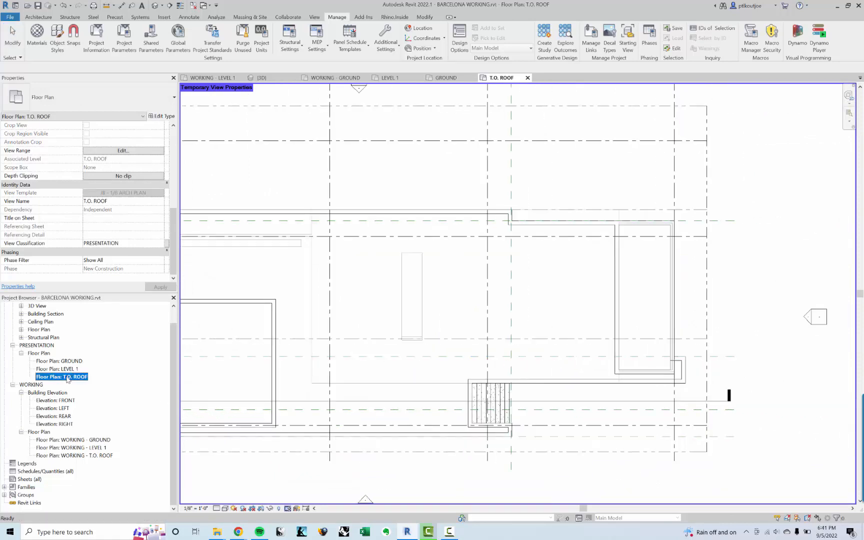
{"action": "double_click", "coordinate": [82, 455]}
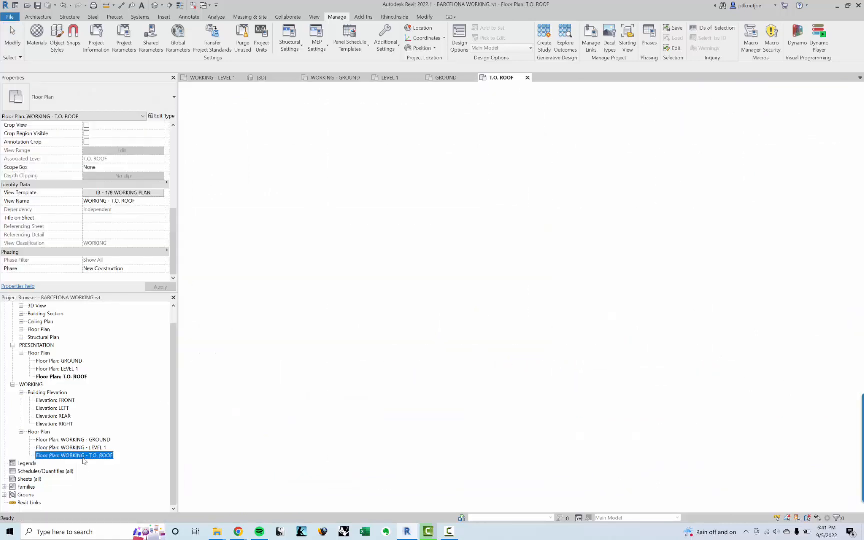
{"action": "scroll", "coordinate": [494, 358], "scroll_direction": "up", "scroll_amount": 2}
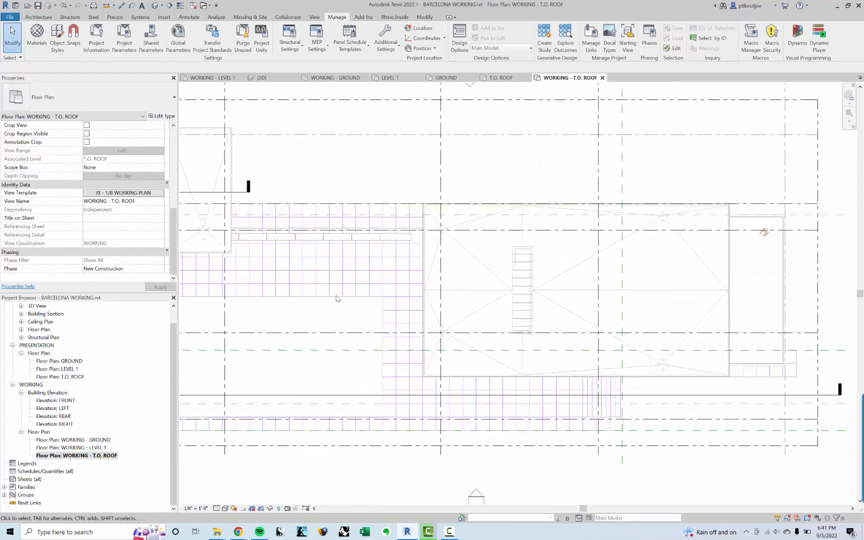
{"action": "left_click", "coordinate": [335, 295]}
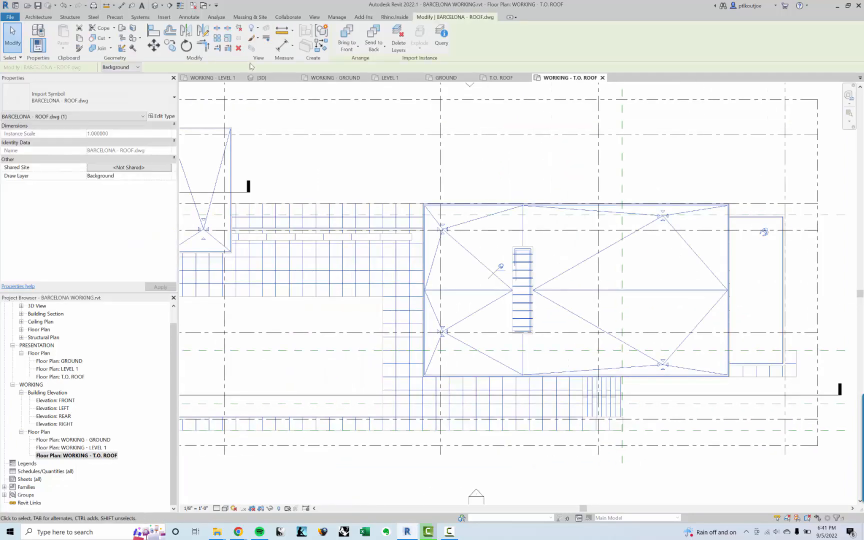
{"action": "left_click", "coordinate": [155, 5]}
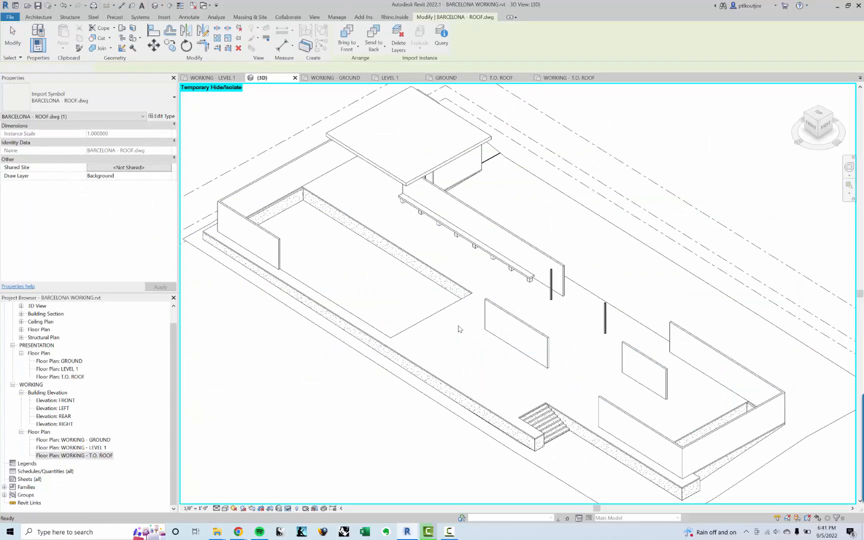
- Reset Temporary Hide/Isolate to bring back the pavilion's roofs and walls
{"action": "middle_click_drag", "start_coordinate": [459, 328], "coordinate": [503, 323], "text": "shift"}
{"action": "middle_click_drag", "start_coordinate": [502, 323], "coordinate": [478, 310]}
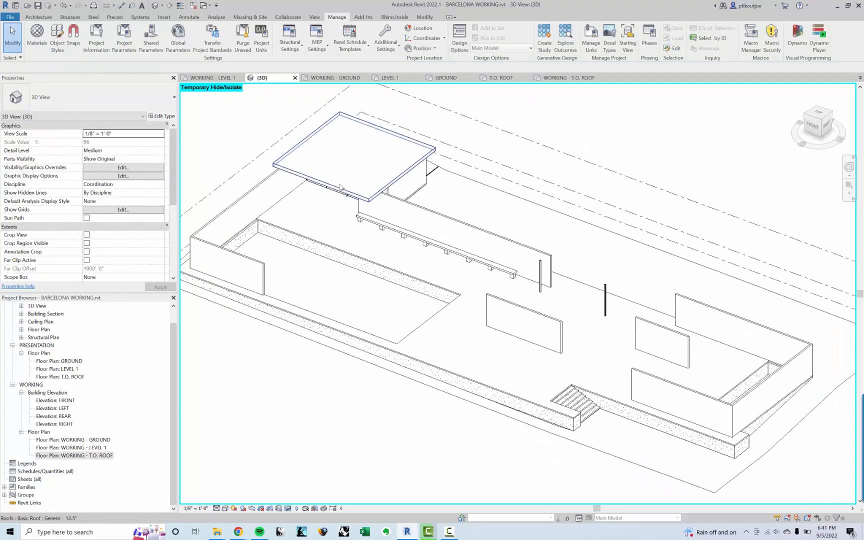
{"action": "mouse_move", "coordinate": [530, 315]}
{"action": "middle_mouse_down", "text": "shift"}
{"action": "mouse_move", "coordinate": [557, 311]}
{"action": "mouse_move", "coordinate": [517, 304]}
{"action": "middle_mouse_up", "text": "shift"}
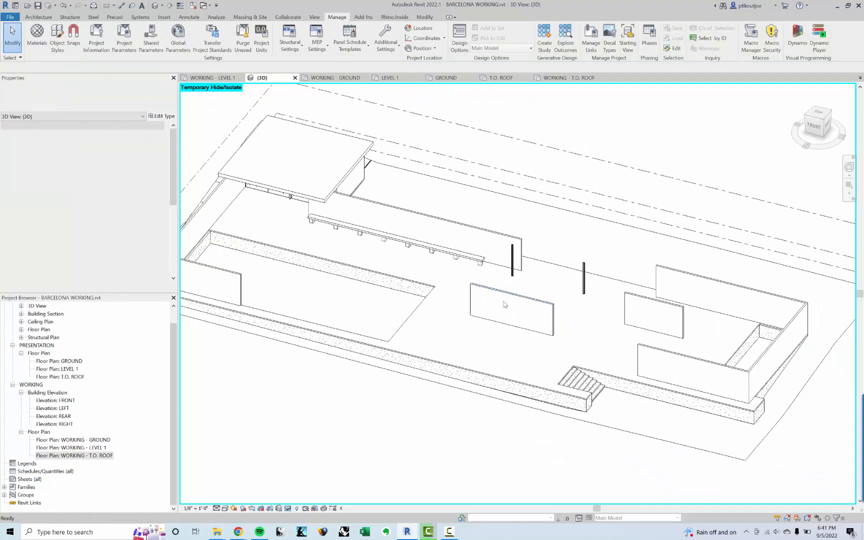
{"action": "left_click", "coordinate": [291, 509]}
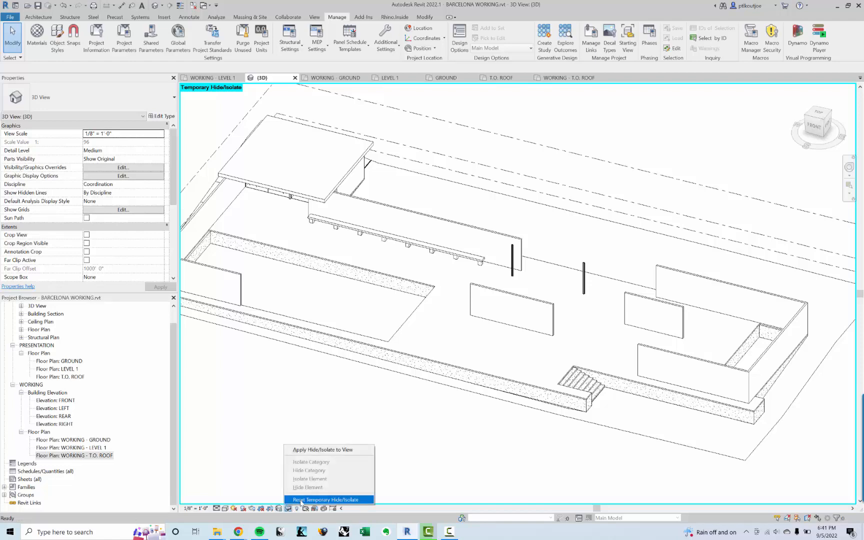
{"action": "left_click", "coordinate": [320, 500]}
{"action": "middle_click_drag", "start_coordinate": [440, 381], "coordinate": [472, 371], "text": "shift"}
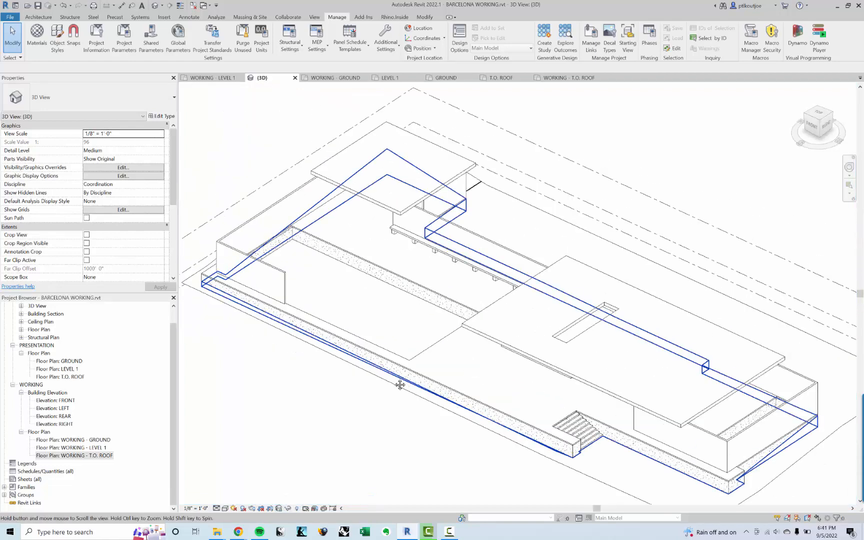
{"action": "middle_click_drag", "start_coordinate": [400, 382], "coordinate": [391, 378]}
- Turn on cast shadows and frame the model from a top-front-right ViewCube corner
{"action": "left_click", "coordinate": [243, 509]}
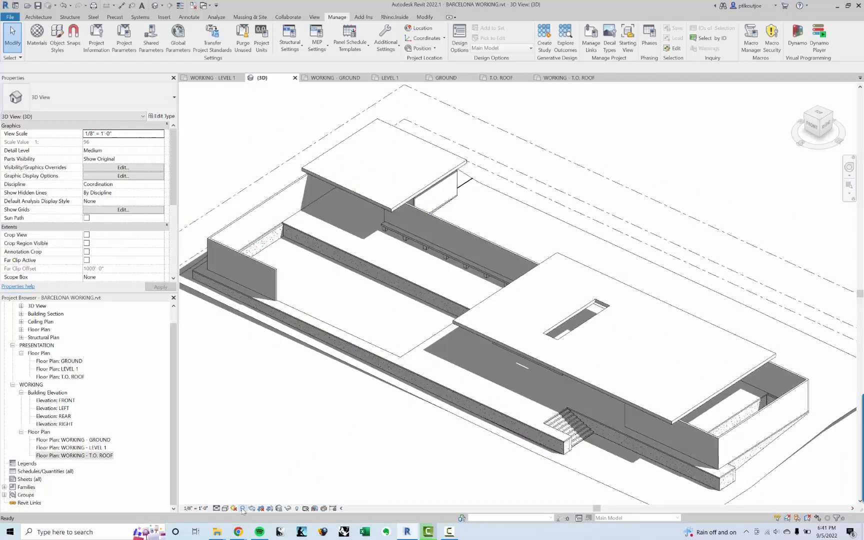
{"action": "left_click", "coordinate": [243, 509]}
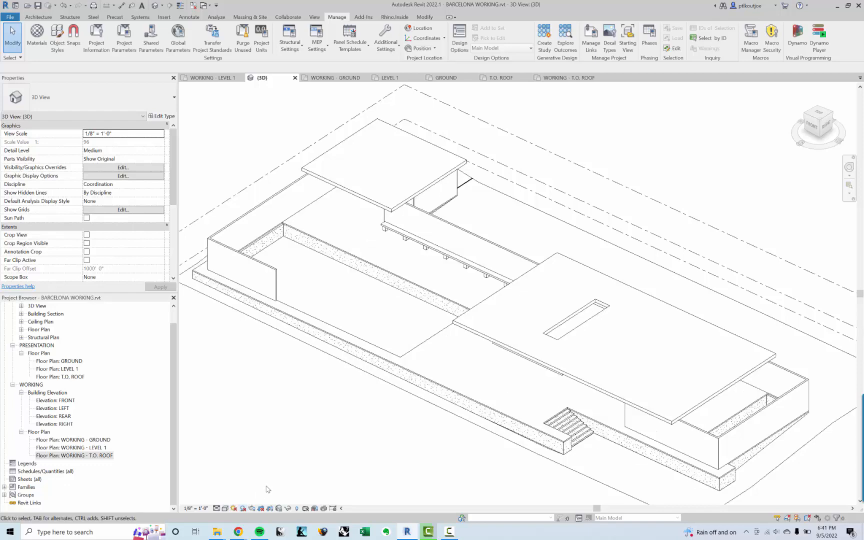
{"action": "left_click", "coordinate": [243, 509]}
{"action": "middle_click_drag", "start_coordinate": [290, 395], "coordinate": [501, 376], "text": "shift"}
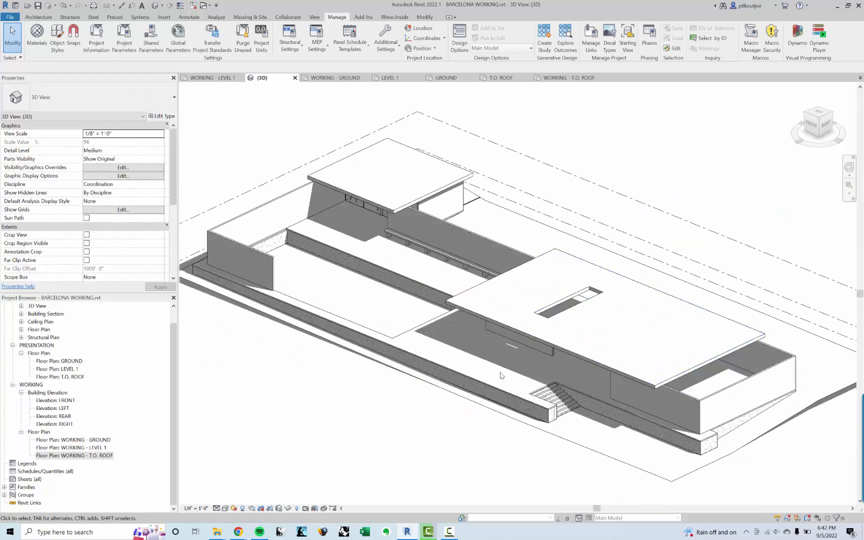
{"action": "left_click", "coordinate": [819, 121]}
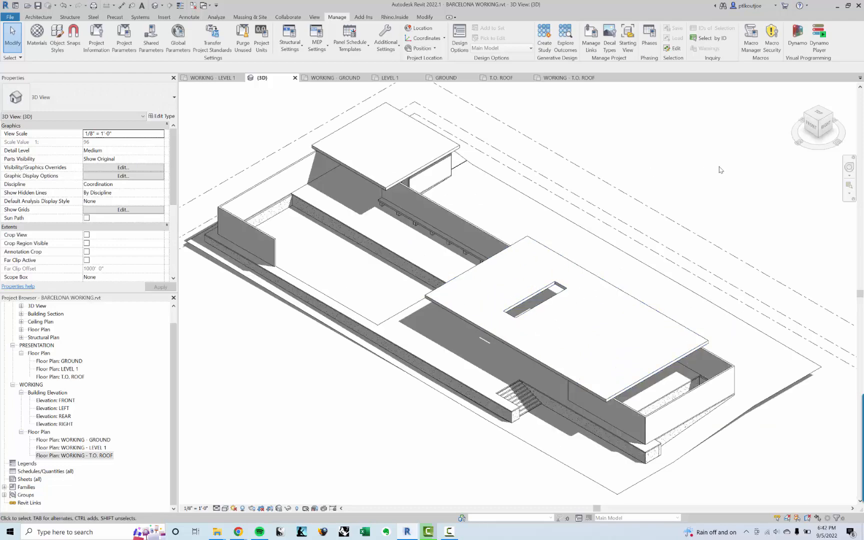
{"action": "scroll", "coordinate": [679, 160], "scroll_direction": "down", "scroll_amount": 2}
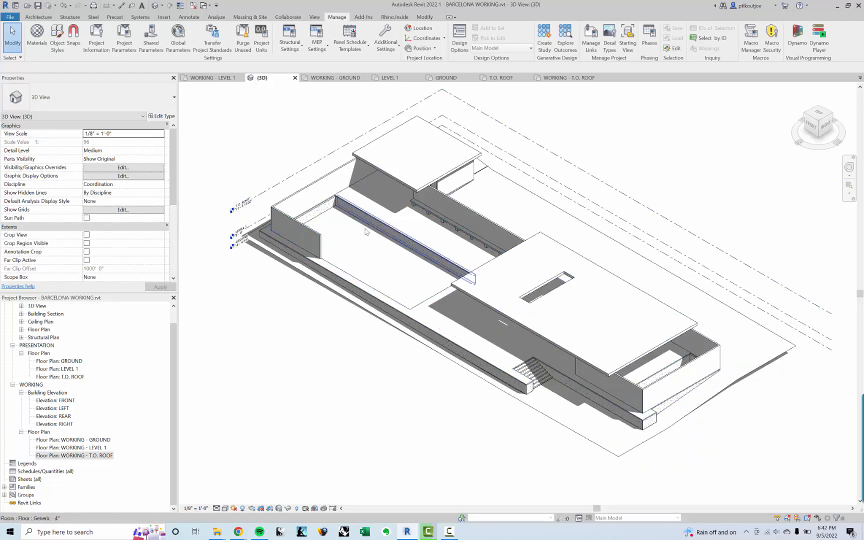
{"action": "middle_click_drag", "start_coordinate": [404, 238], "coordinate": [382, 243]}
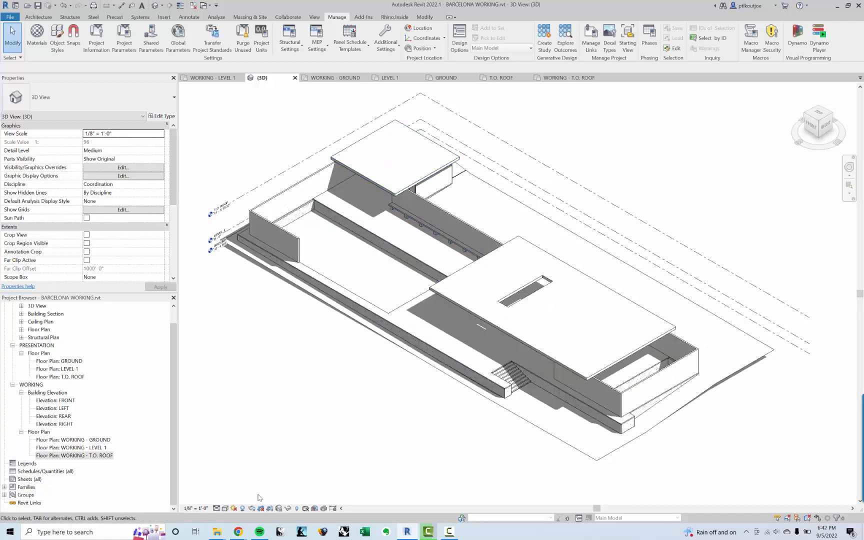
{"action": "middle_click_drag", "start_coordinate": [297, 345], "coordinate": [326, 349]}
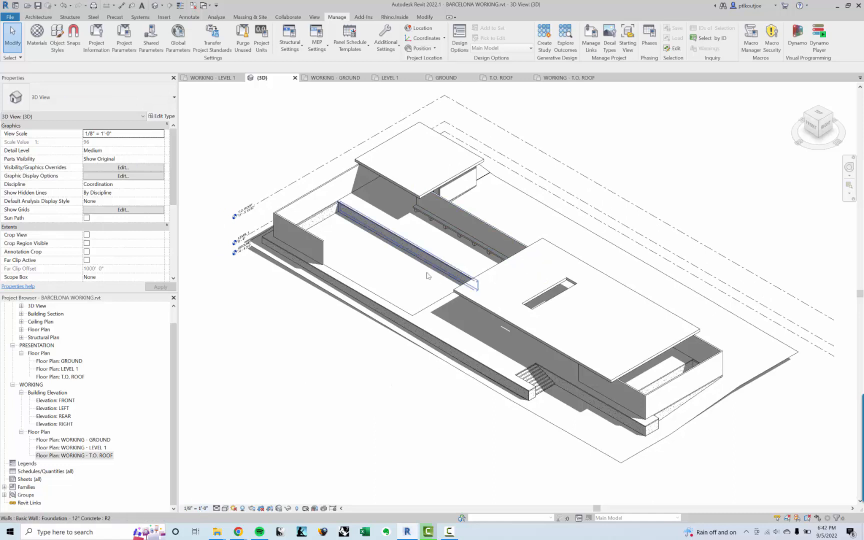
- Save the orientation and lock the 3D view under the name AXONOMETRIC
{"action": "left_click", "coordinate": [278, 508]}
{"action": "left_click", "coordinate": [310, 489]}
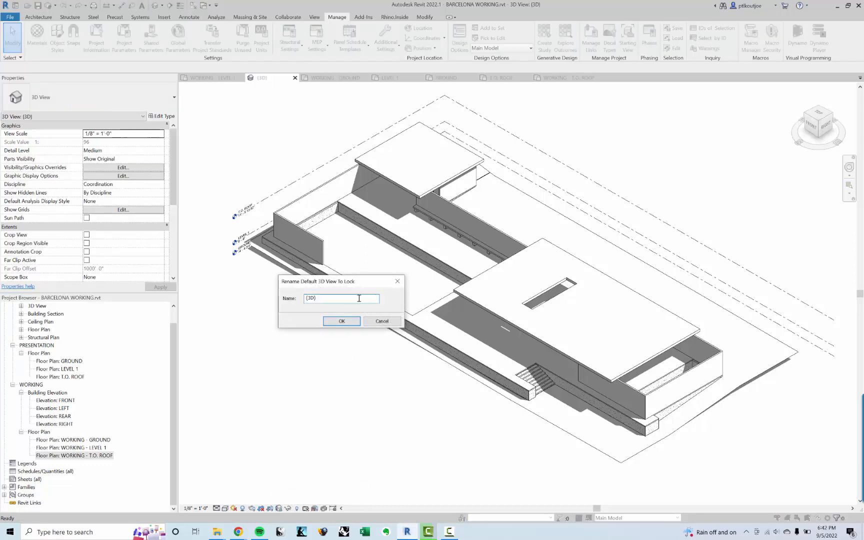
{"action": "type", "text": "IS"}
{"action": "key", "text": "BackSpace"}
{"action": "key", "text": "BackSpace"}
{"action": "type", "text": "AXONOMETRIC"}
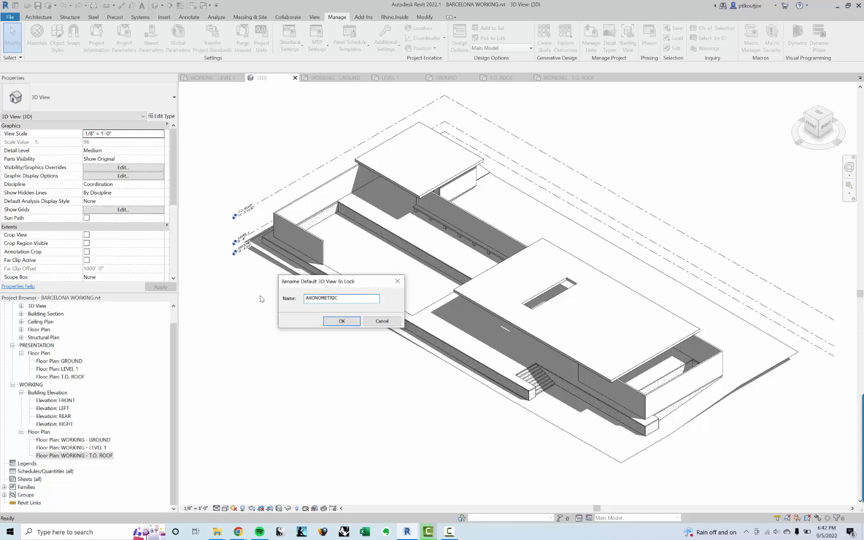
{"action": "key", "text": "Return"}
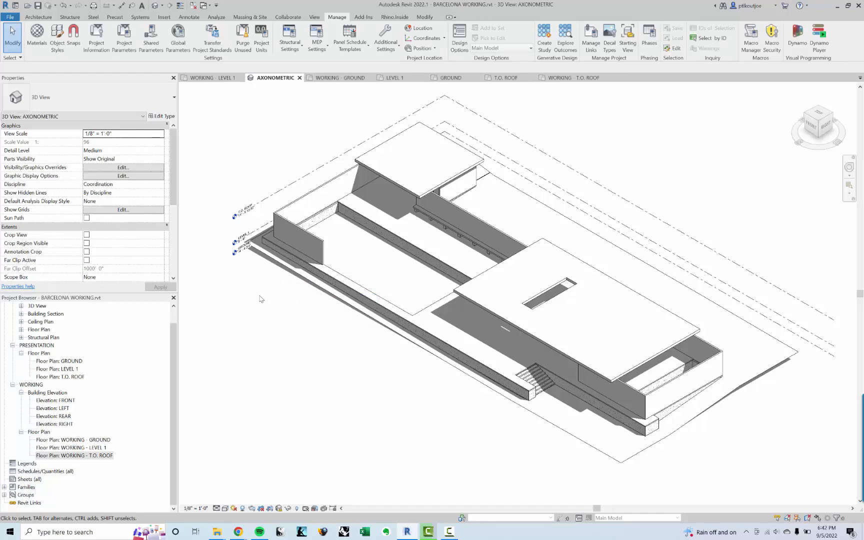
- Fine-tune the axonometric framing and save the BARCELONA WORKING project
{"action": "middle_click_drag", "start_coordinate": [260, 299], "coordinate": [251, 303]}
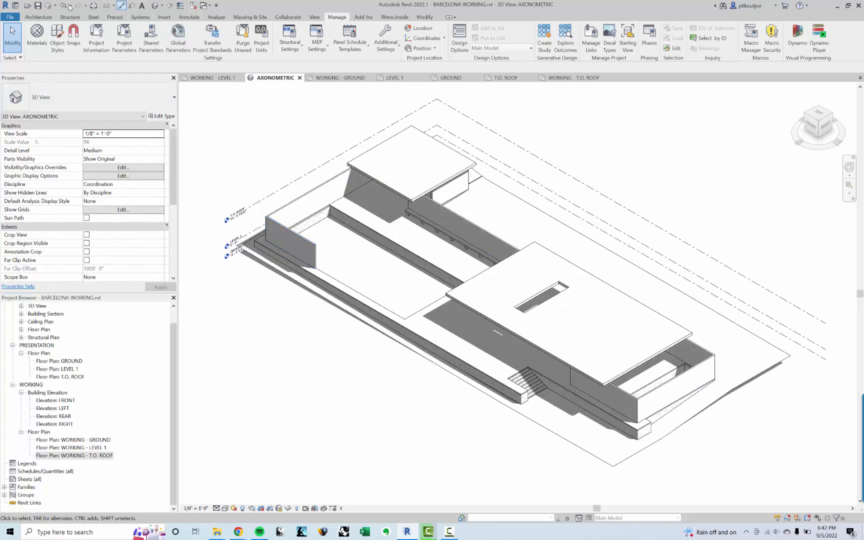
{"action": "middle_click_drag", "start_coordinate": [307, 131], "coordinate": [299, 135]}
{"action": "key", "text": "ctrl+s"}
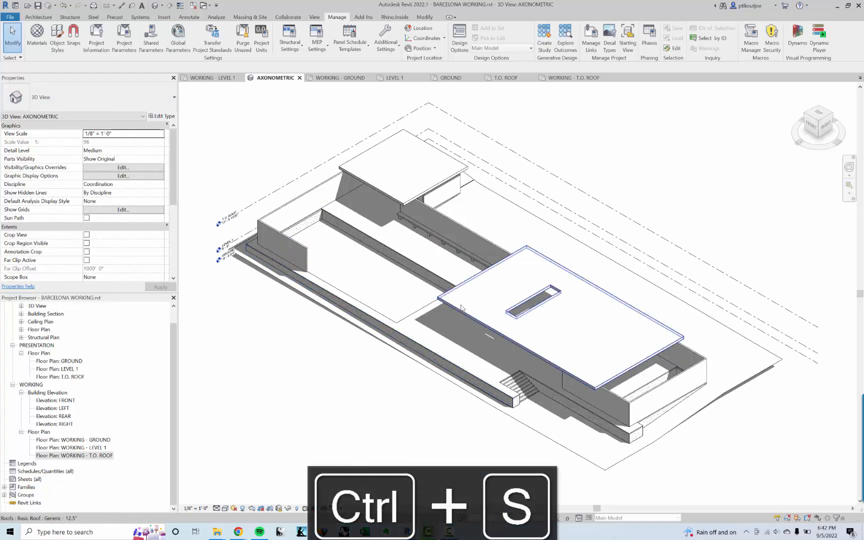
{"action": "middle_click_drag", "start_coordinate": [614, 131], "coordinate": [611, 132]}
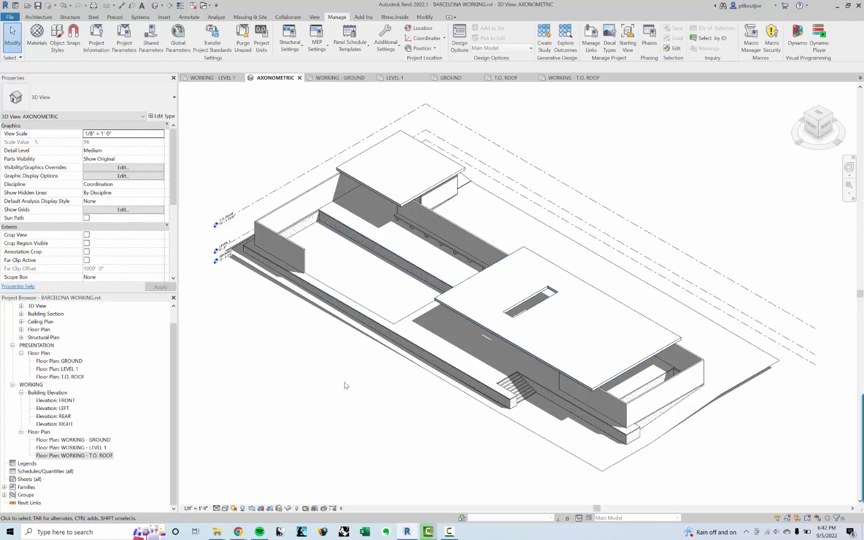
{"action": "middle_click_drag", "start_coordinate": [331, 404], "coordinate": [323, 389]}
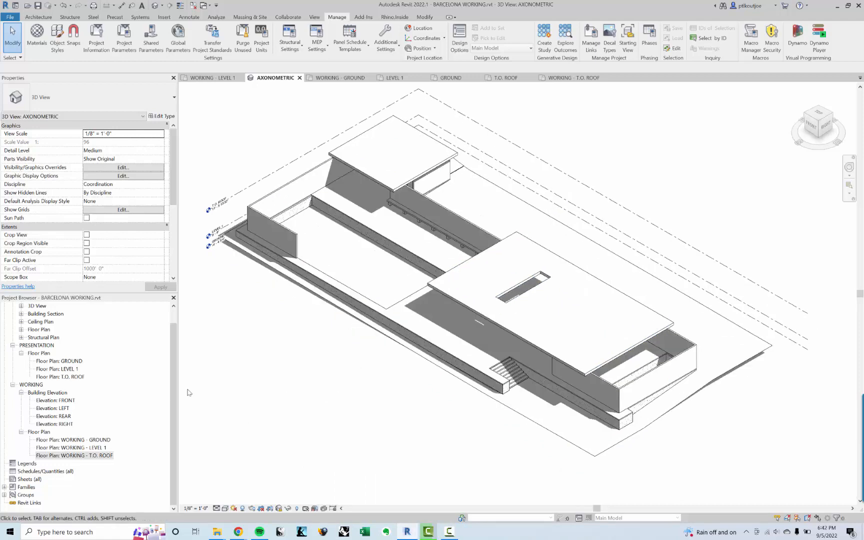
{"action": "left_click", "coordinate": [28, 479]}
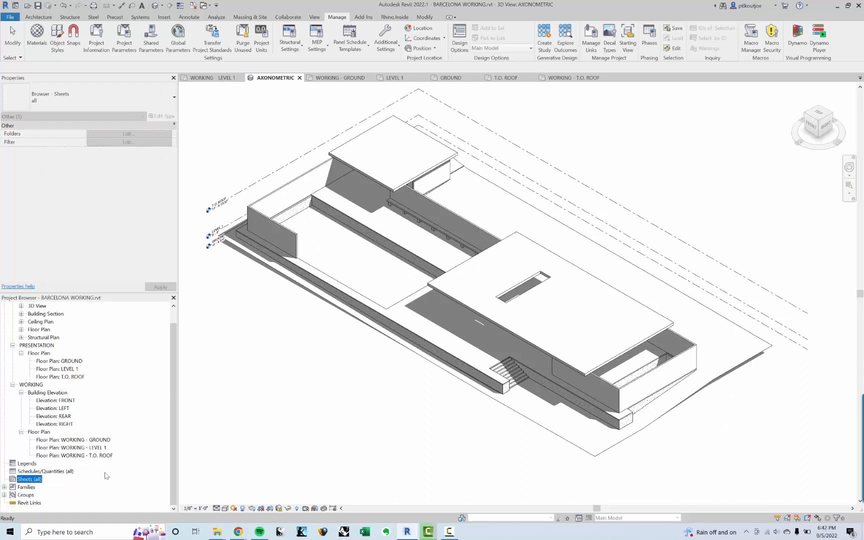
{"action": "left_click", "coordinate": [274, 412]}
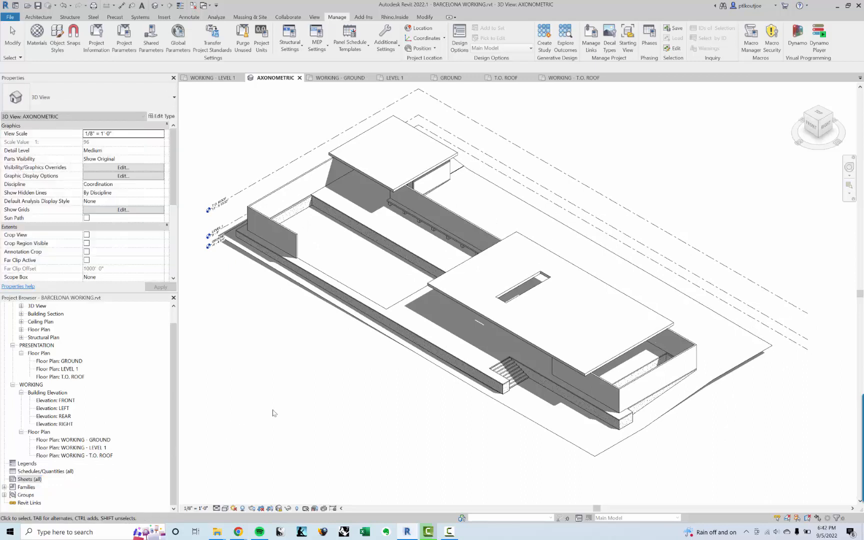
{"action": "right_click", "coordinate": [26, 480]}
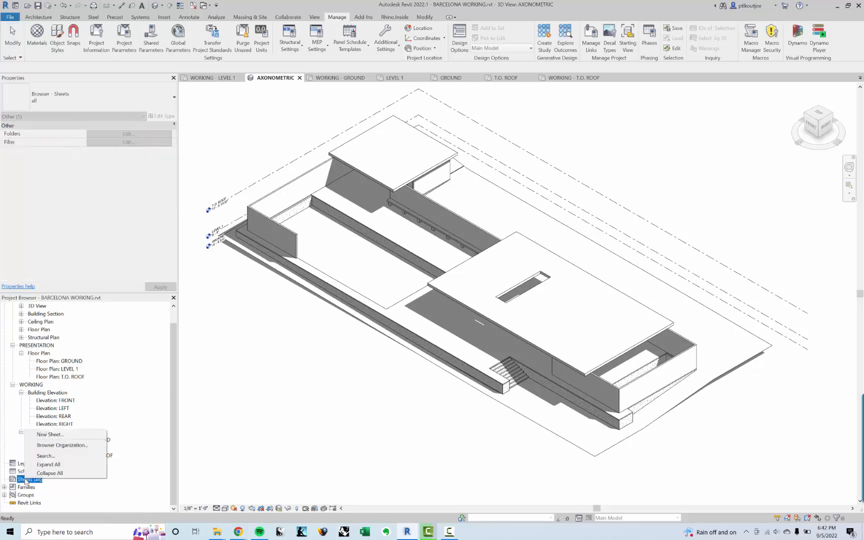
{"action": "left_click", "coordinate": [208, 430]}
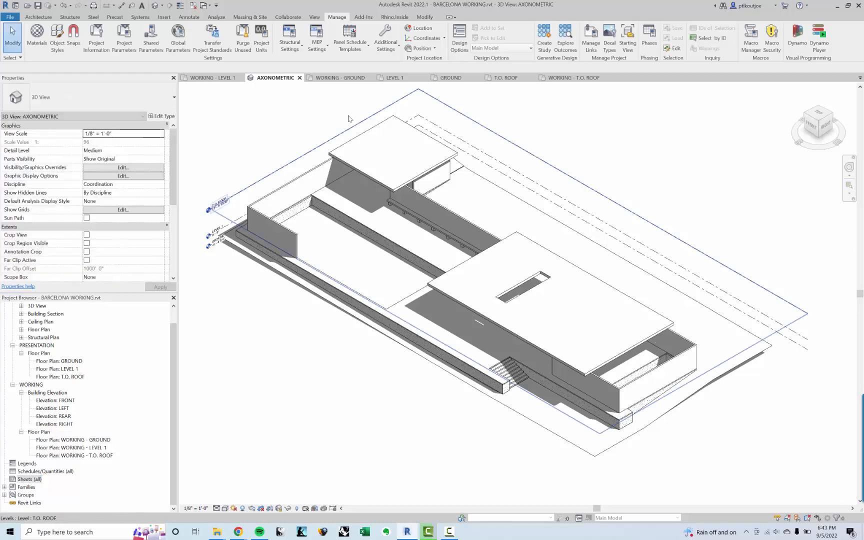
{"action": "left_click", "coordinate": [315, 17]}
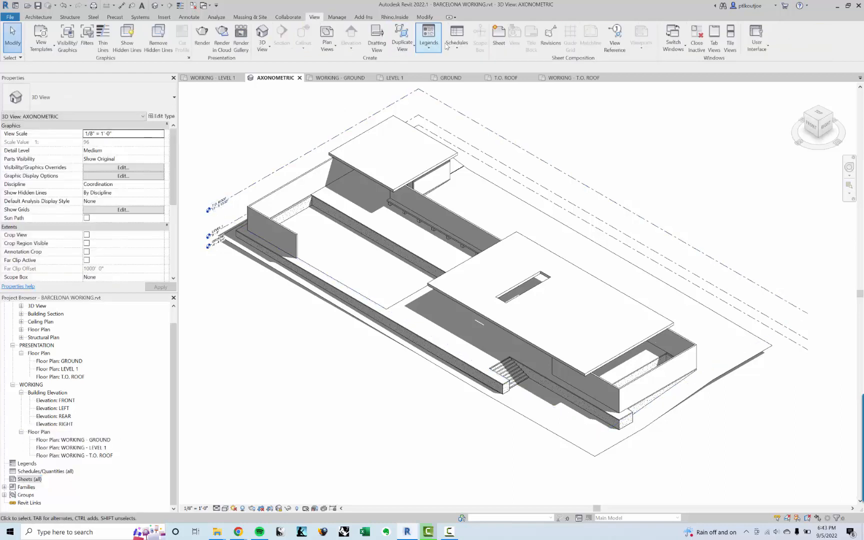
{"action": "left_click", "coordinate": [498, 45]}
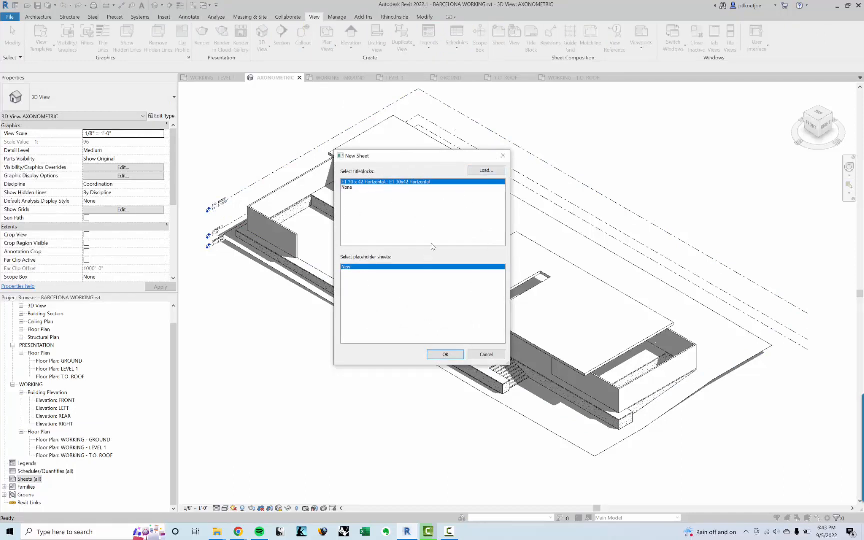
{"action": "key", "text": "Escape"}
{"action": "middle_click_drag", "start_coordinate": [497, 163], "coordinate": [477, 181]}
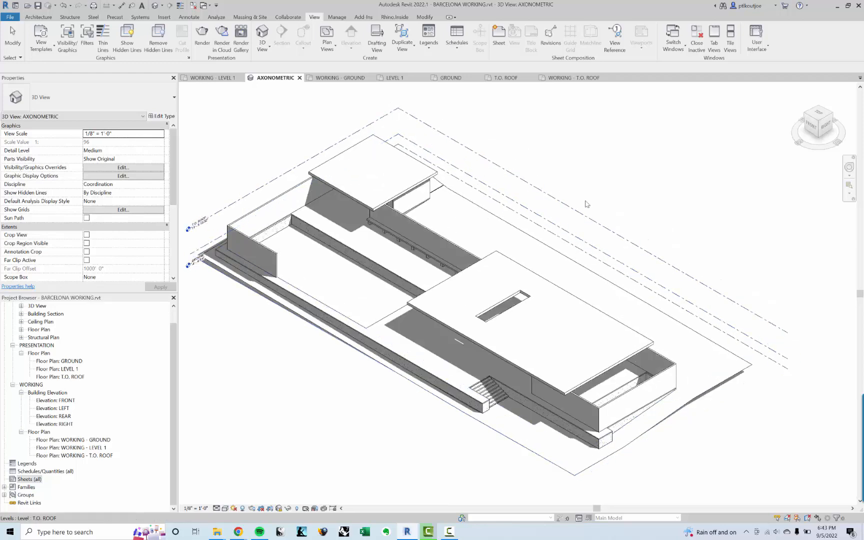
{"action": "left_click_drag", "start_coordinate": [593, 199], "coordinate": [573, 257]}
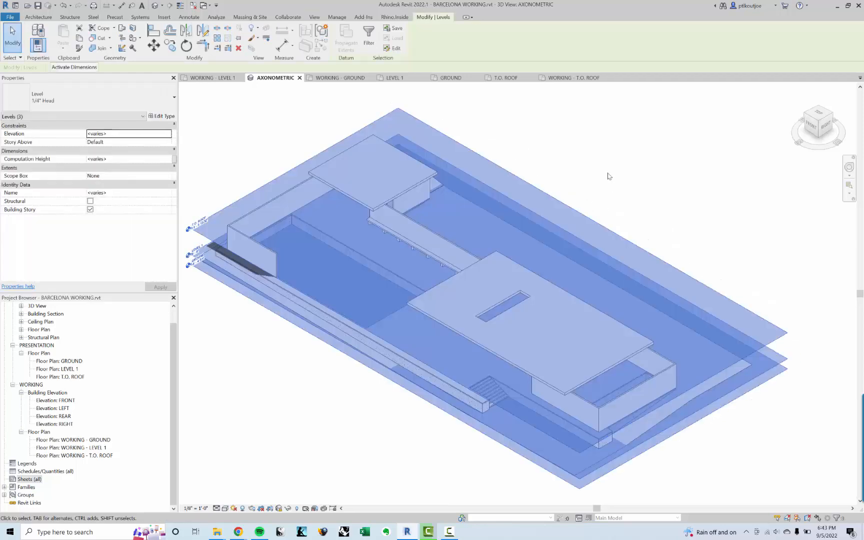
{"action": "key", "text": "Escape"}
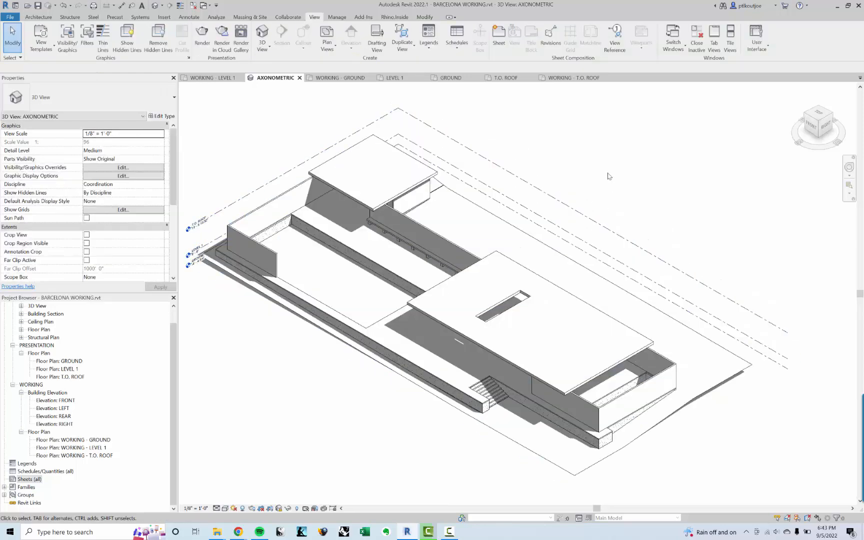
- Create a new family from the English-Imperial Titleblocks template D - 36 x 24.rft
{"action": "left_click", "coordinate": [12, 18]}
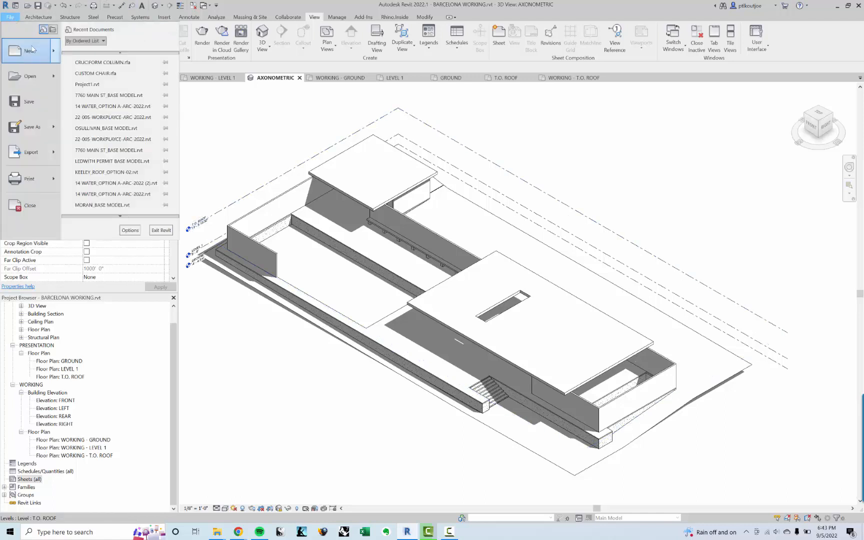
{"action": "mouse_move", "coordinate": [31, 50]}
{"action": "left_click", "coordinate": [122, 83]}
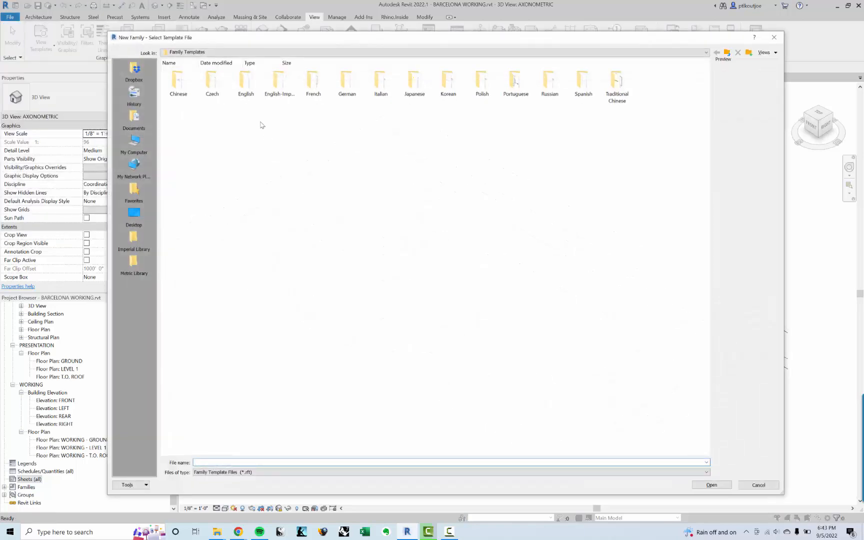
{"action": "double_click", "coordinate": [272, 86]}
{"action": "double_click", "coordinate": [240, 88]}
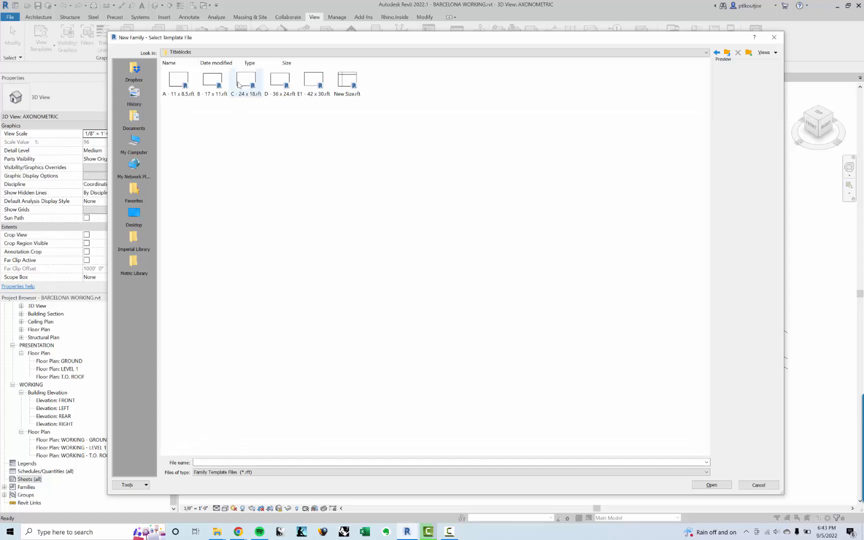
{"action": "left_click", "coordinate": [280, 82]}
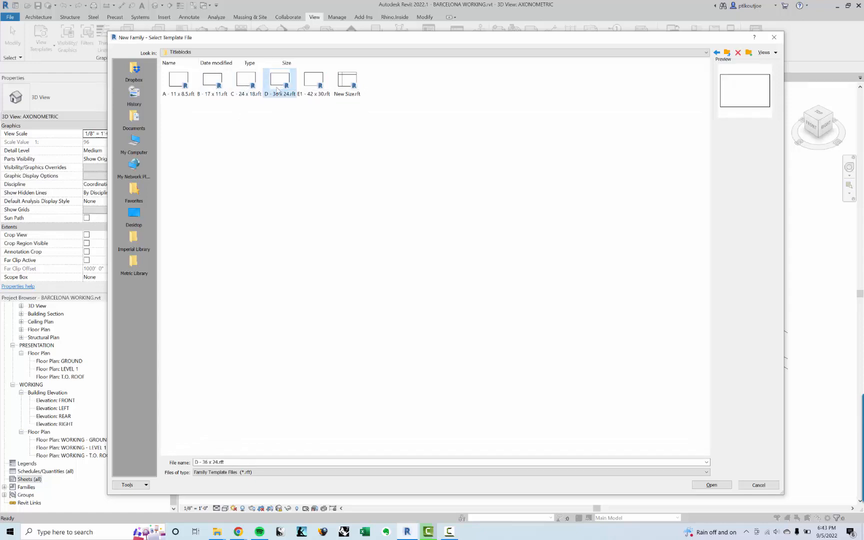
{"action": "double_click", "coordinate": [278, 90]}
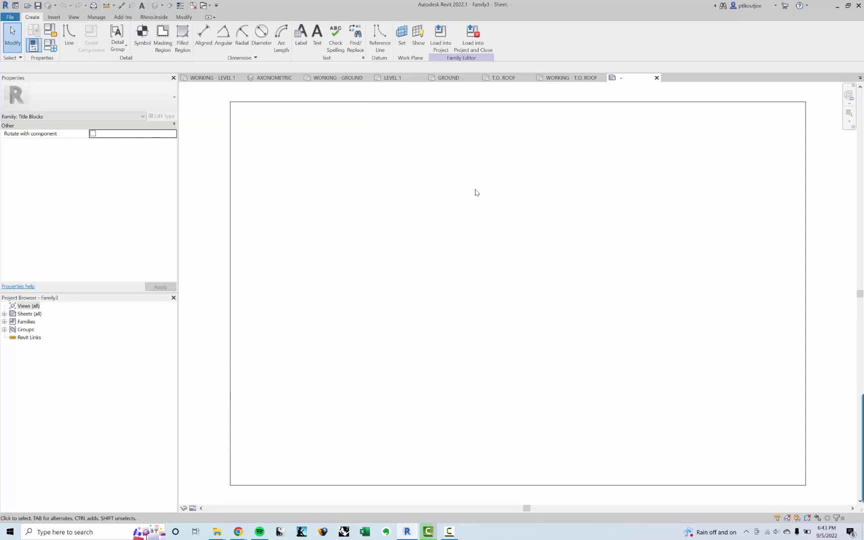
- Save the family as BLANK TITLEBLOCK and load it into the Barcelona project
{"action": "key", "text": "ctrl+s"}
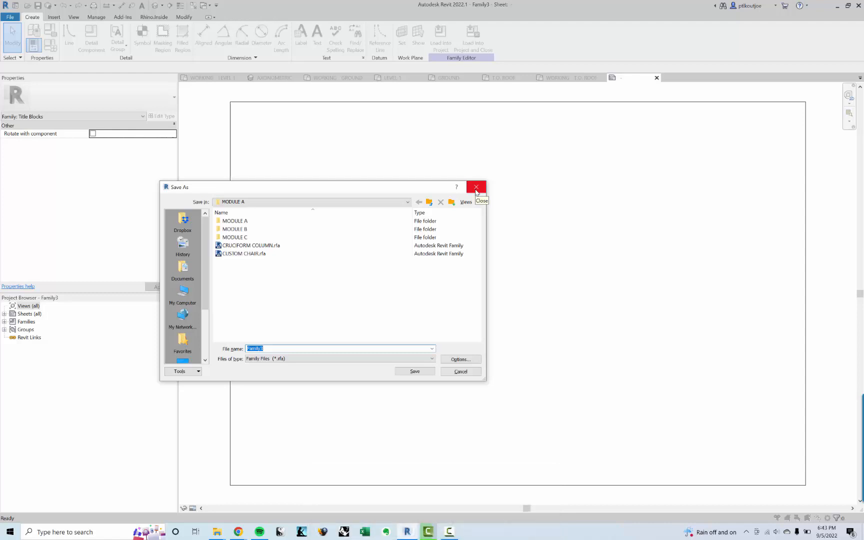
{"action": "type", "text": "BLANK TITLEBLOCK"}
{"action": "key", "text": "Return"}
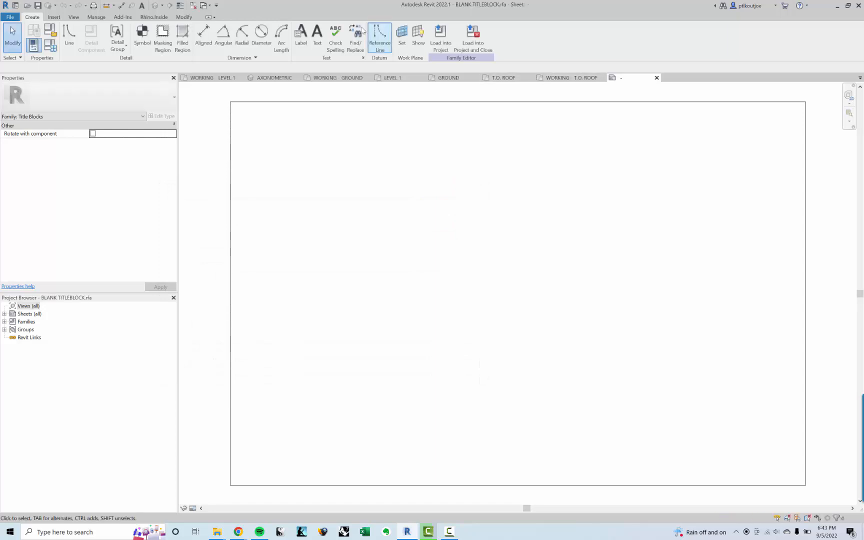
{"action": "left_click", "coordinate": [193, 6]}
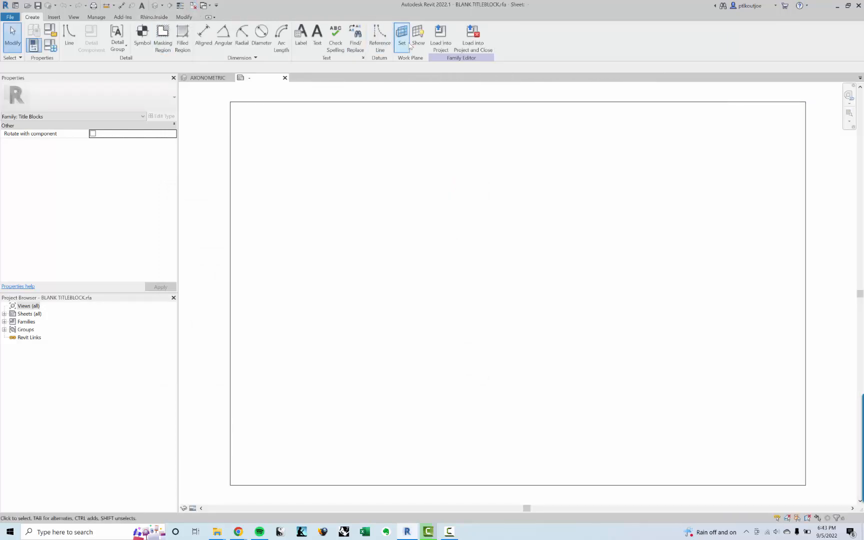
{"action": "left_click", "coordinate": [472, 36]}
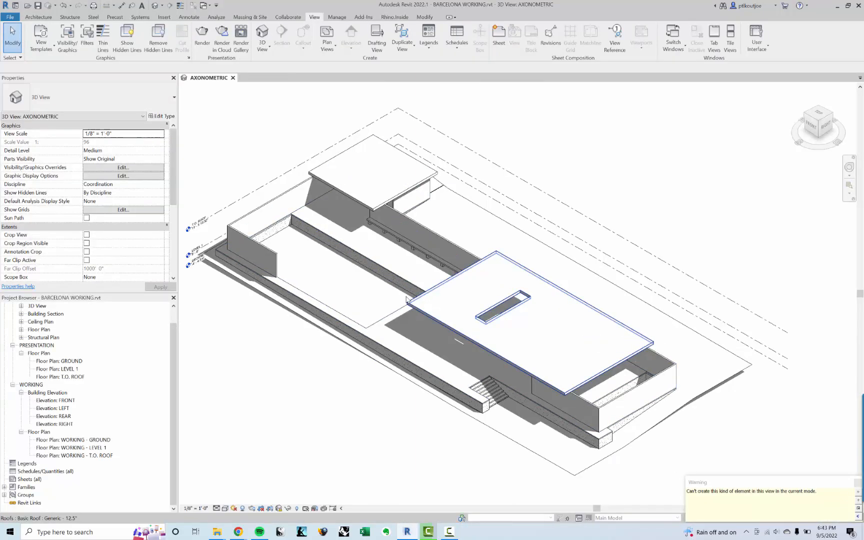
{"action": "middle_click_drag", "start_coordinate": [360, 258], "coordinate": [411, 264]}
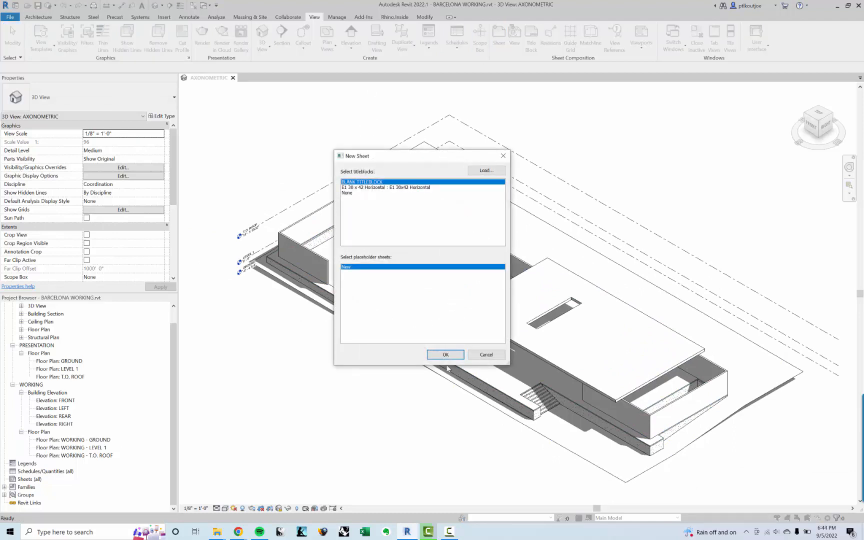
- Create sheet A101 with BLANK TITLEBLOCK and place the AXONOMETRIC 3D view on it
{"action": "left_click", "coordinate": [446, 355]}
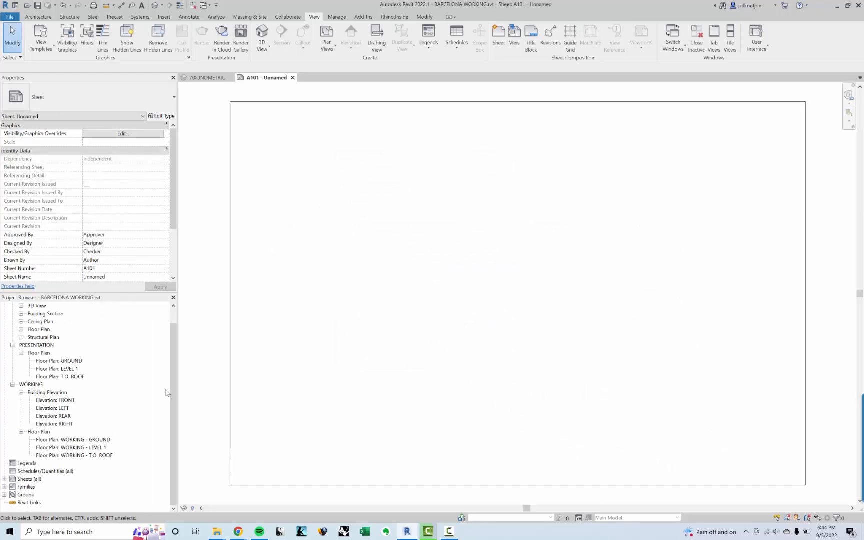
{"action": "left_click", "coordinate": [21, 306]}
{"action": "left_click", "coordinate": [65, 314]}
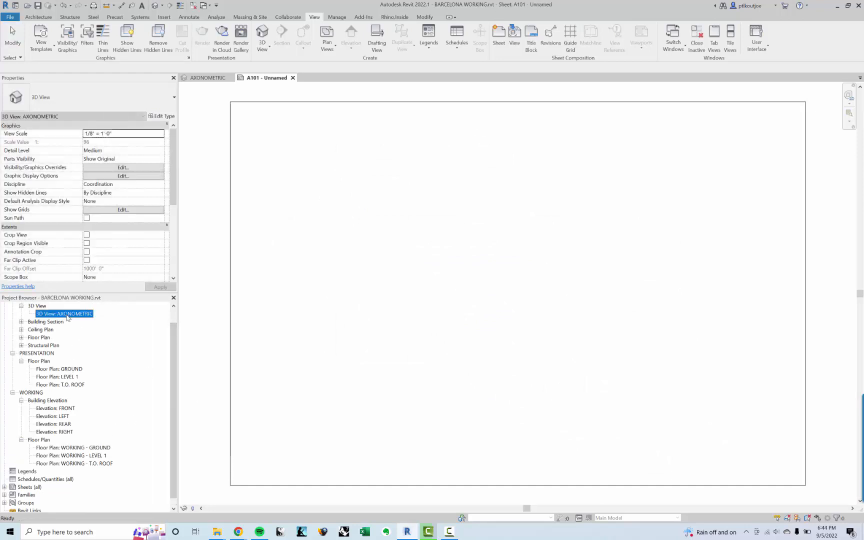
{"action": "scroll", "coordinate": [75, 340], "scroll_direction": "up", "scroll_amount": 1}
{"action": "left_click_drag", "start_coordinate": [64, 329], "coordinate": [395, 286]}
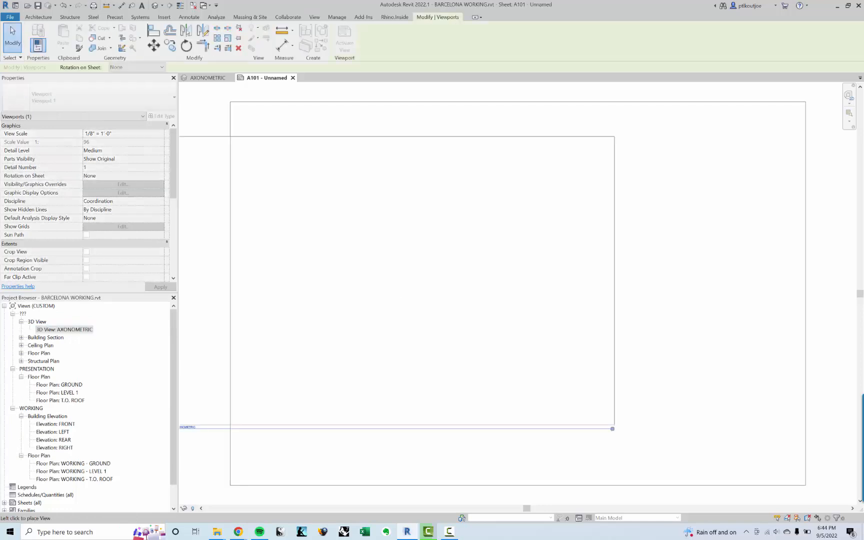
{"action": "left_click", "coordinate": [516, 298]}
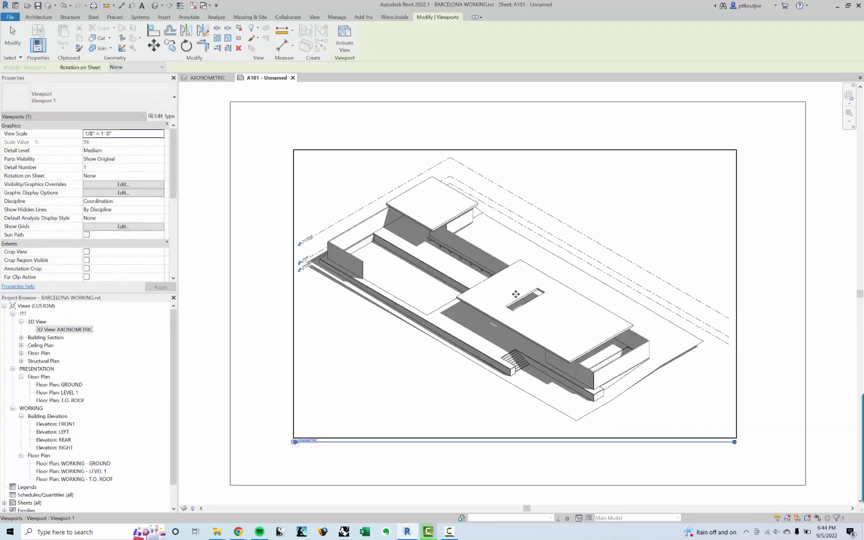
- Select the placed viewport and review its viewport type choices
{"action": "scroll", "coordinate": [345, 465], "scroll_direction": "up", "scroll_amount": 3}
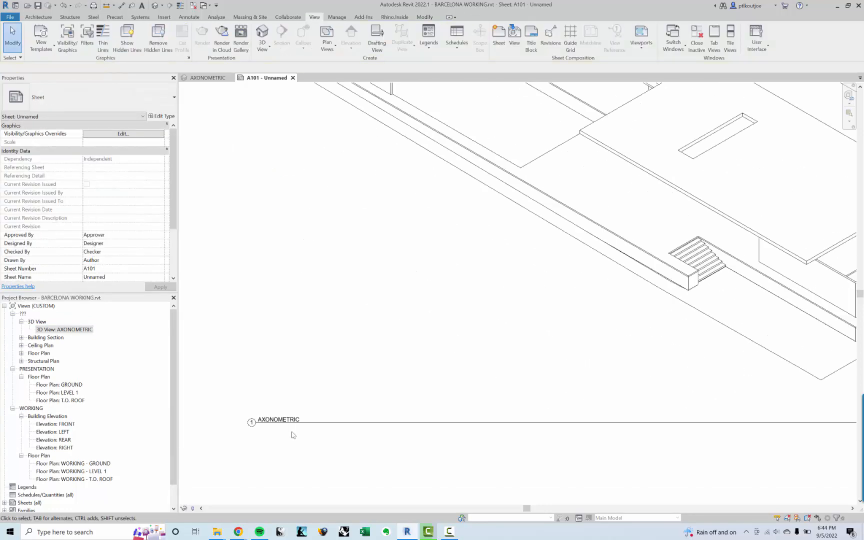
{"action": "left_click", "coordinate": [341, 287]}
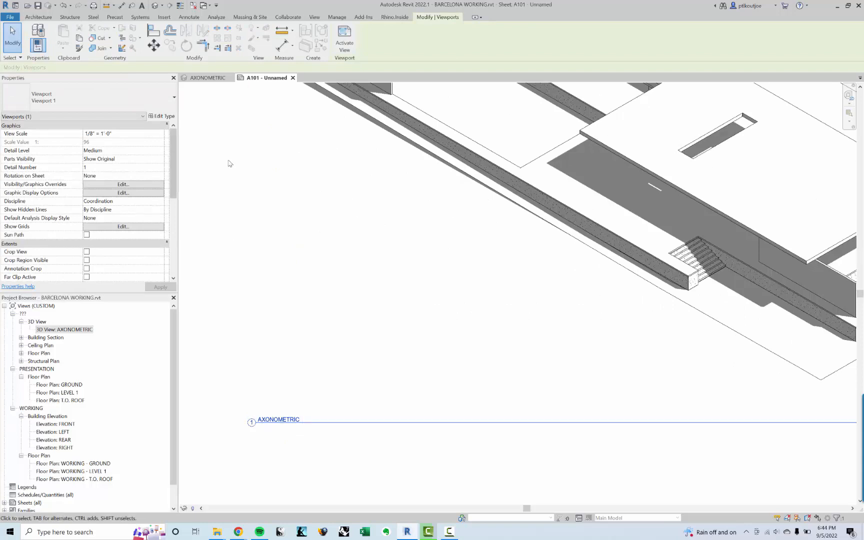
{"action": "left_click", "coordinate": [147, 109]}
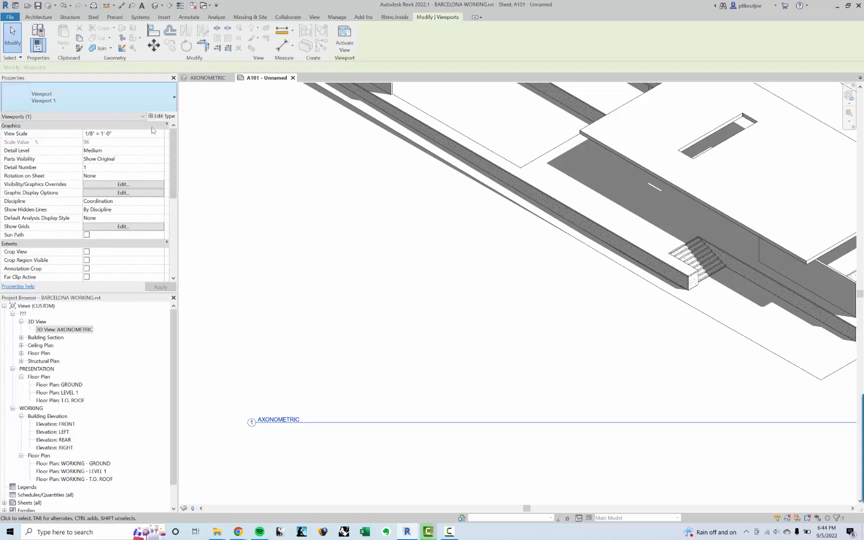
{"action": "left_click_drag", "start_coordinate": [172, 153], "coordinate": [170, 247]}
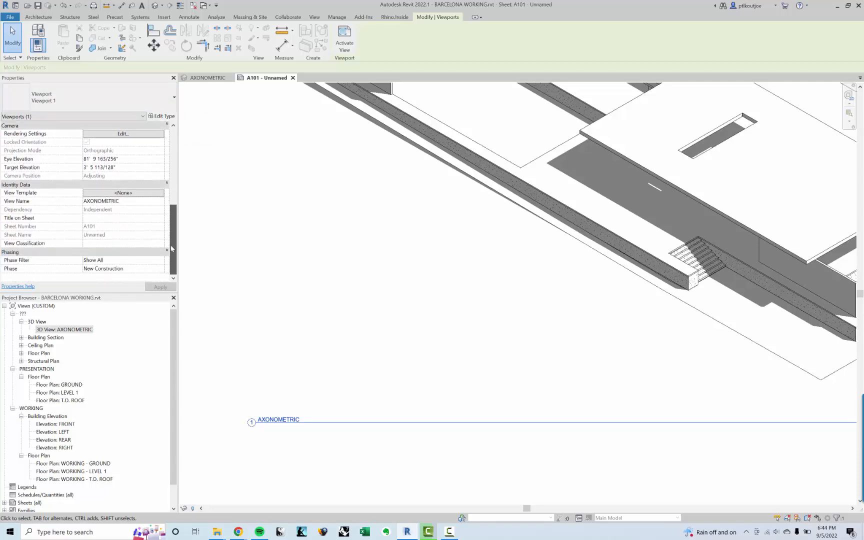
{"action": "key", "text": "Escape"}
{"action": "scroll", "coordinate": [331, 345], "scroll_direction": "down", "scroll_amount": 3}
{"action": "left_click", "coordinate": [469, 174]}
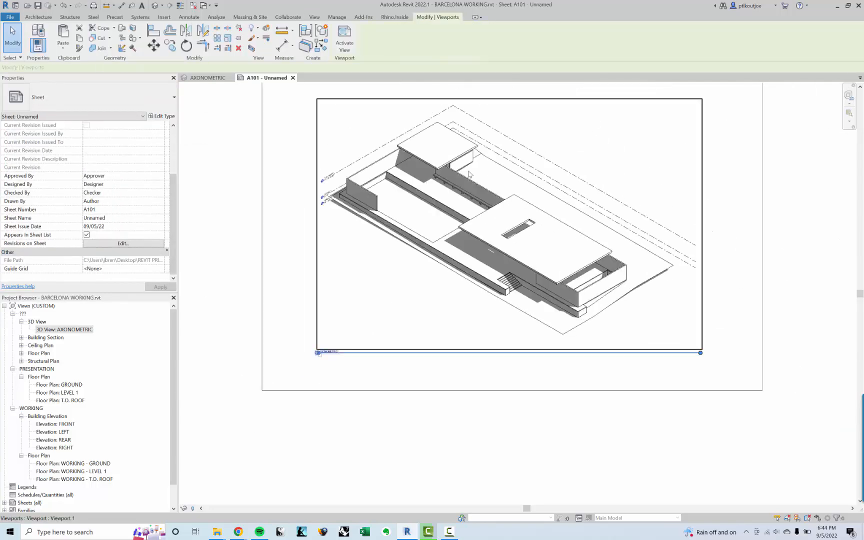
- Set the viewport type's Show Title option to No
{"action": "left_click", "coordinate": [163, 115]}
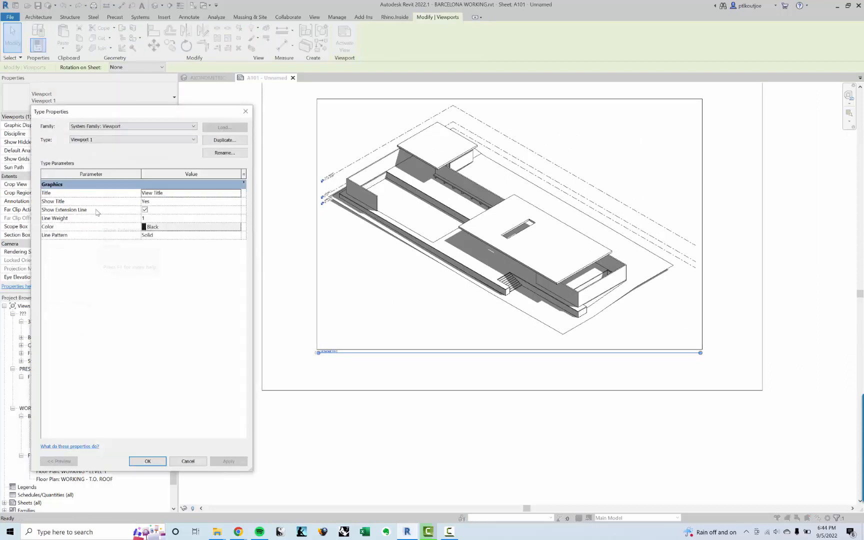
{"action": "left_click", "coordinate": [238, 194]}
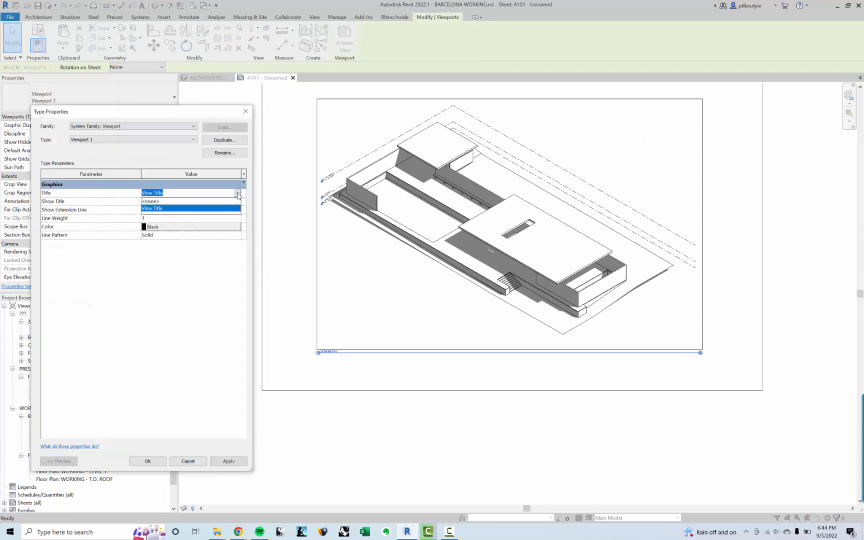
{"action": "left_click", "coordinate": [192, 202]}
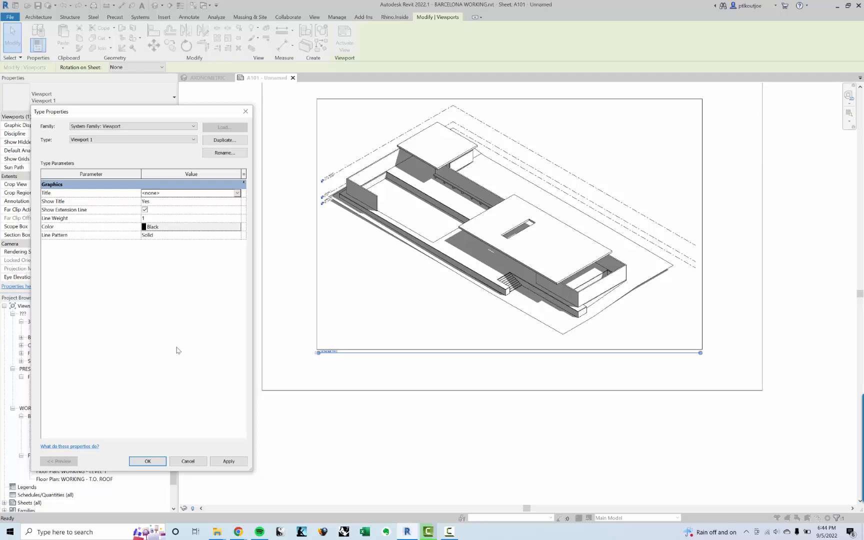
{"action": "left_click", "coordinate": [148, 461]}
{"action": "left_click", "coordinate": [406, 455]}
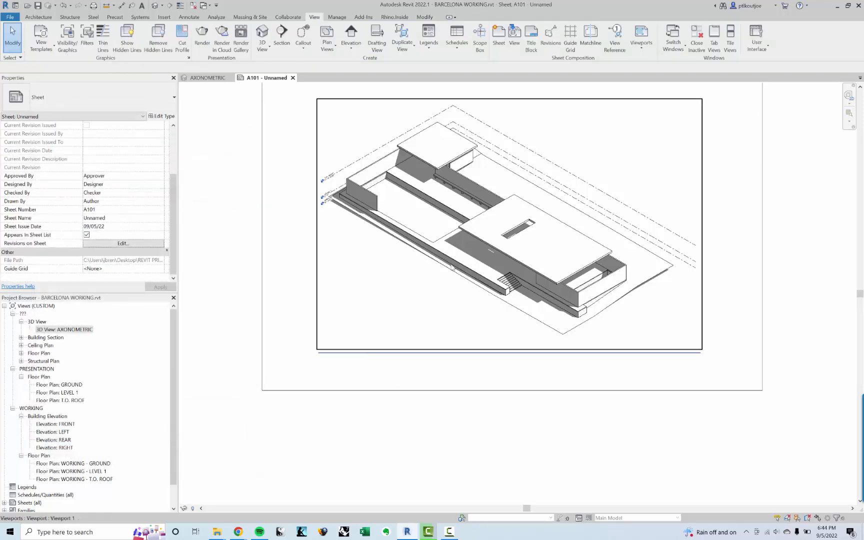
- Reselect the axonometric viewport, uncheck Show Extension Line and confirm Show Title as No
{"action": "left_click", "coordinate": [660, 358]}
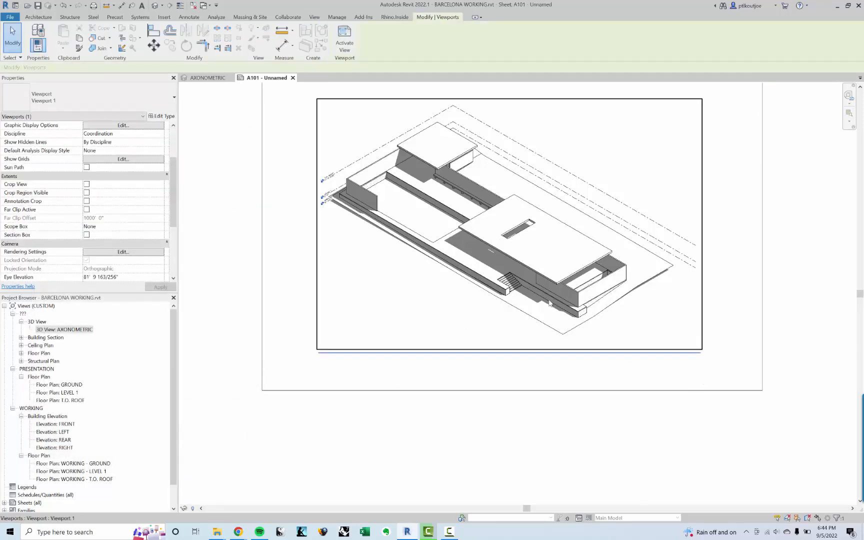
{"action": "left_click", "coordinate": [157, 117]}
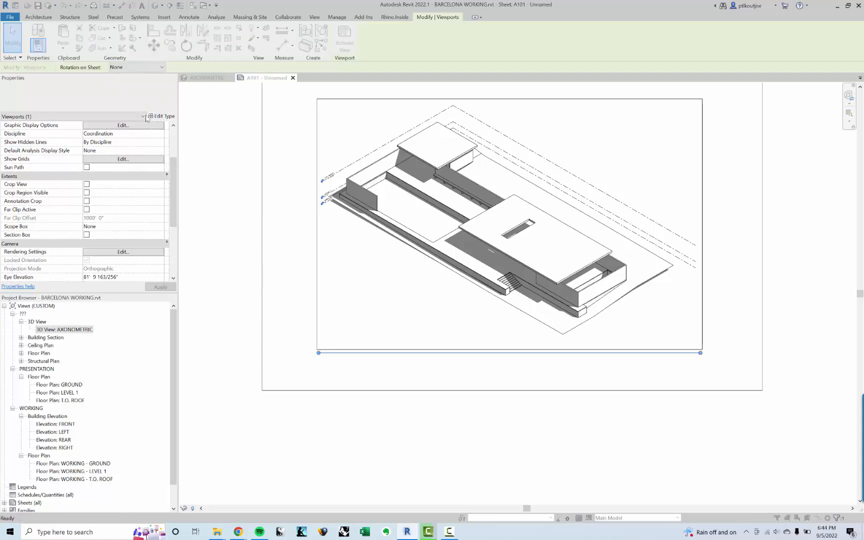
{"action": "left_click", "coordinate": [144, 210]}
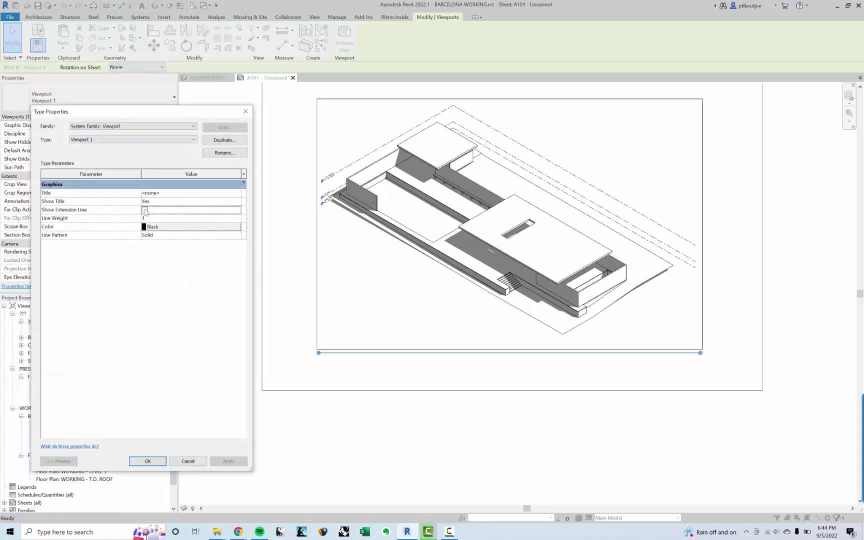
{"action": "left_click", "coordinate": [238, 202]}
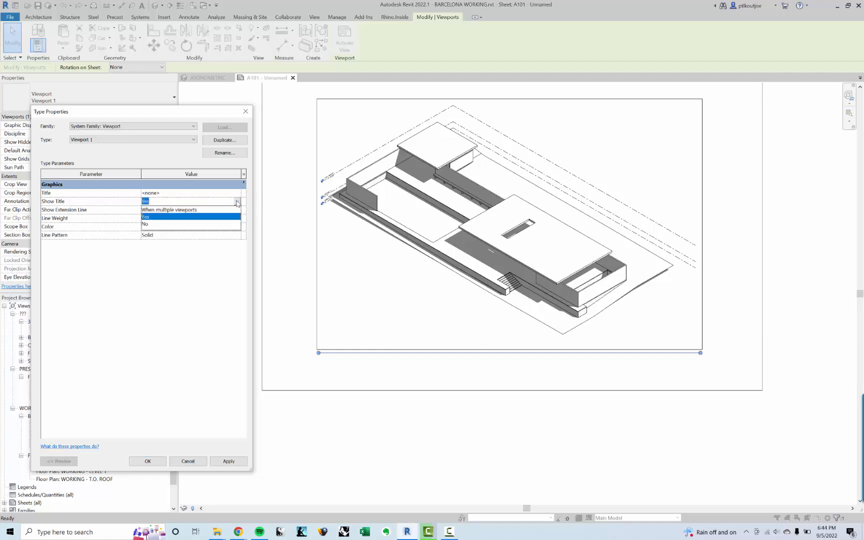
{"action": "left_click", "coordinate": [156, 224]}
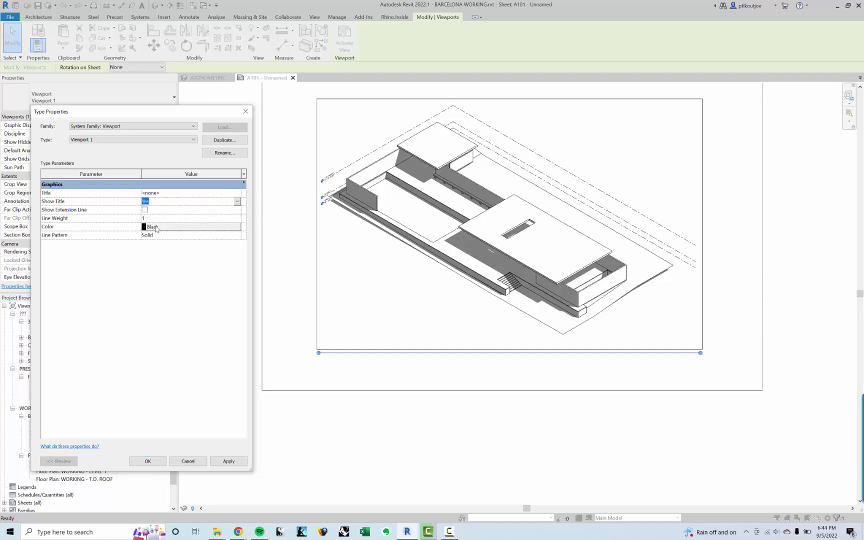
{"action": "left_click", "coordinate": [145, 461]}
{"action": "left_click", "coordinate": [450, 444]}
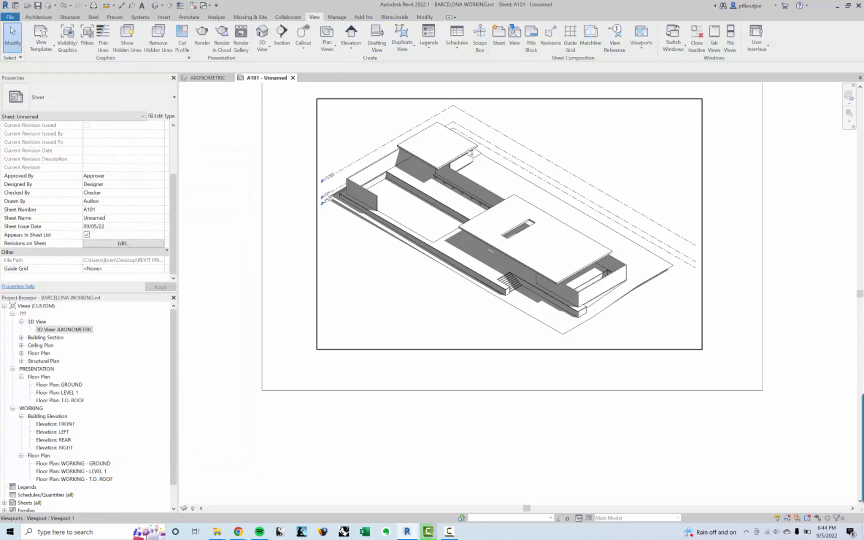
{"action": "middle_click_drag", "start_coordinate": [521, 208], "coordinate": [446, 257]}
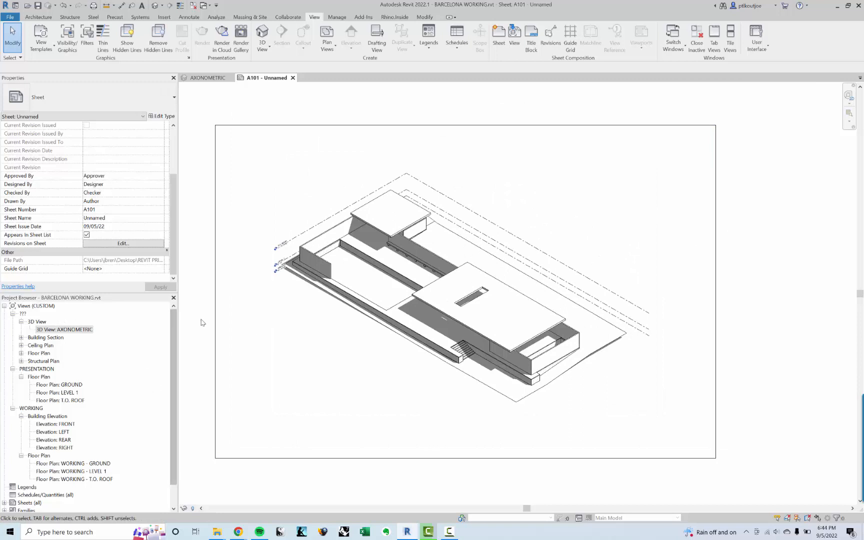
- Set the in-session print setup to ARCH D paper at 100% zoom
{"action": "key", "text": "ctrl+p"}
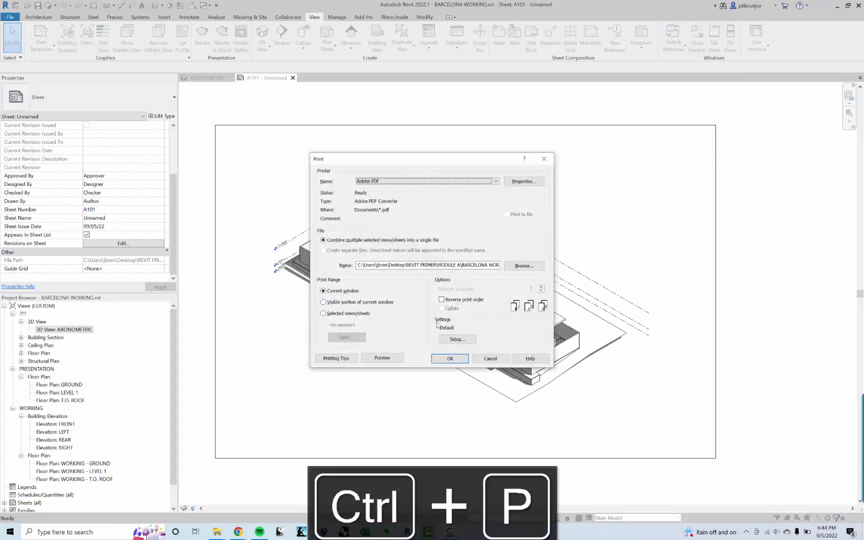
{"action": "left_click", "coordinate": [454, 341]}
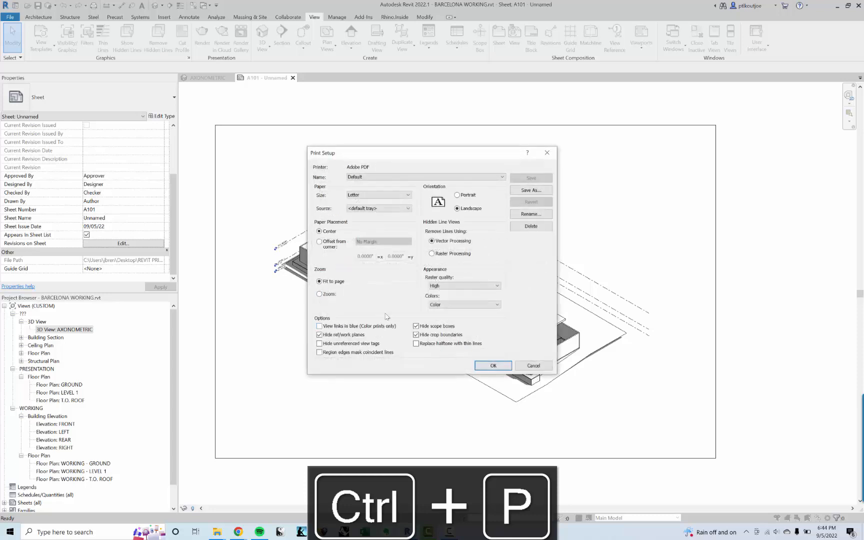
{"action": "left_click", "coordinate": [376, 177]}
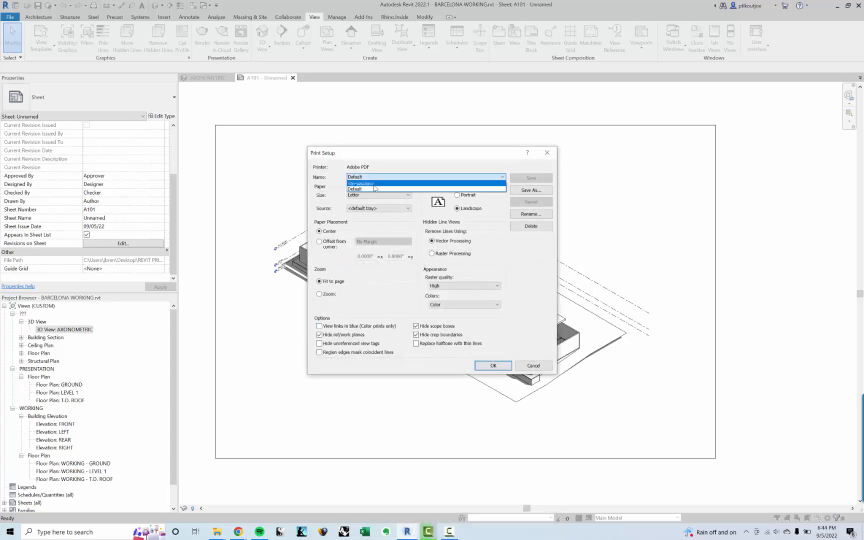
{"action": "left_click", "coordinate": [374, 184]}
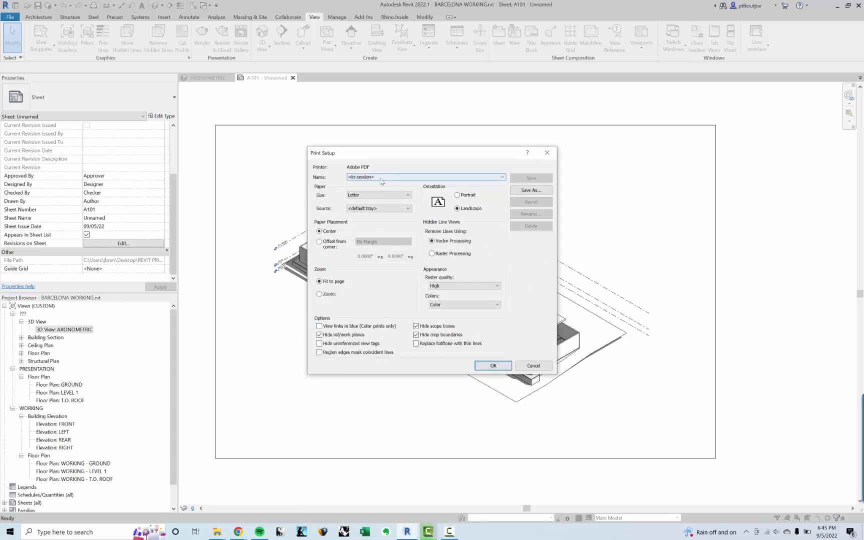
{"action": "left_click", "coordinate": [380, 177]}
{"action": "left_click", "coordinate": [380, 177]}
{"action": "left_click", "coordinate": [380, 177]}
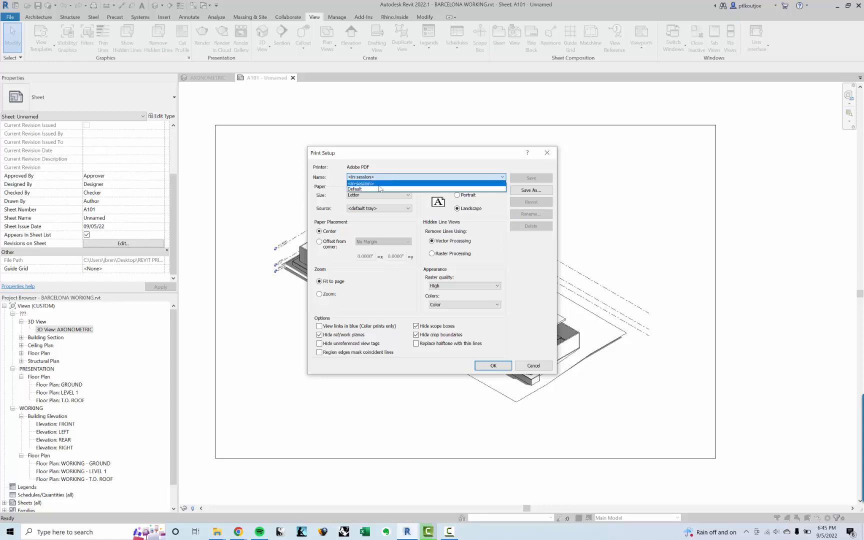
{"action": "left_click", "coordinate": [379, 184]}
{"action": "left_click", "coordinate": [373, 195]}
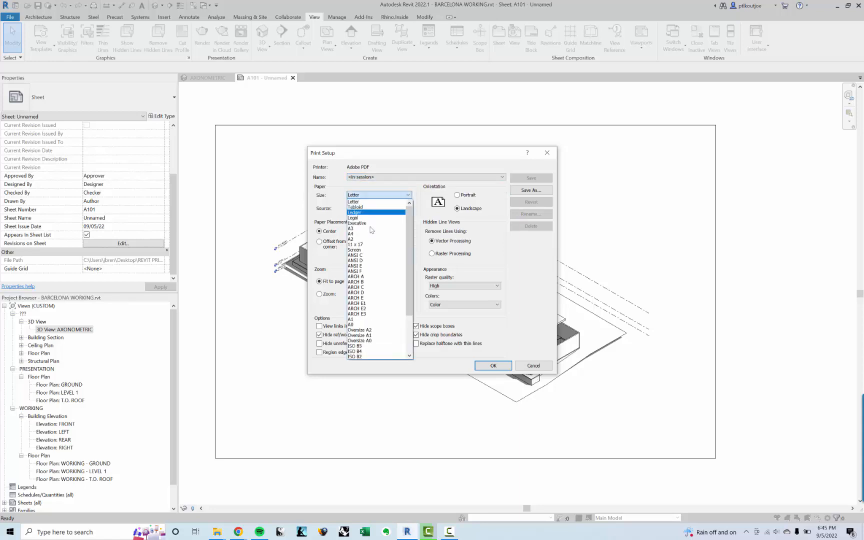
{"action": "left_click", "coordinate": [371, 292]}
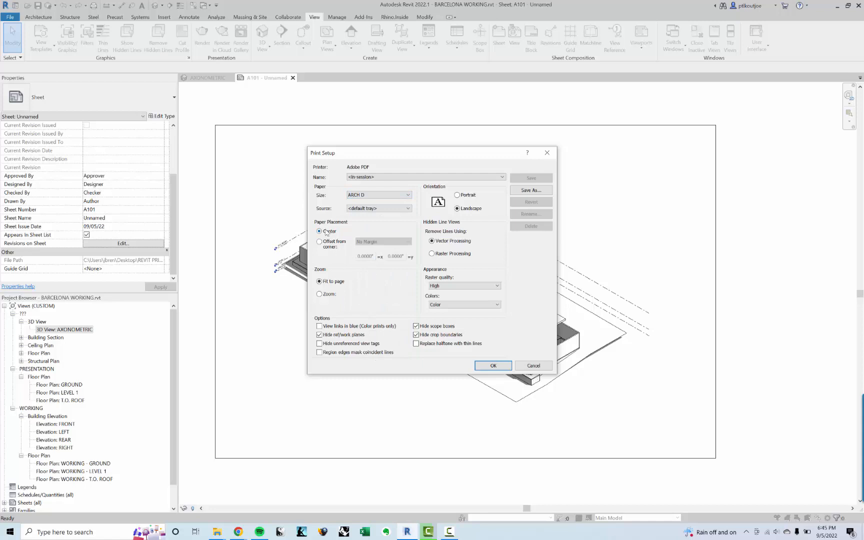
{"action": "left_click", "coordinate": [330, 295]}
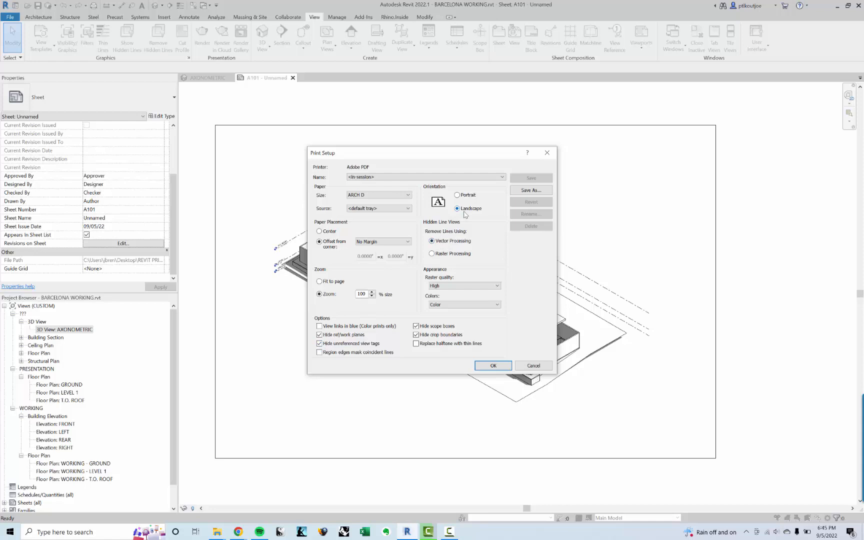
- Save these print settings as 'ARCH D BLANK' and accept the setup
{"action": "left_click", "coordinate": [532, 190]}
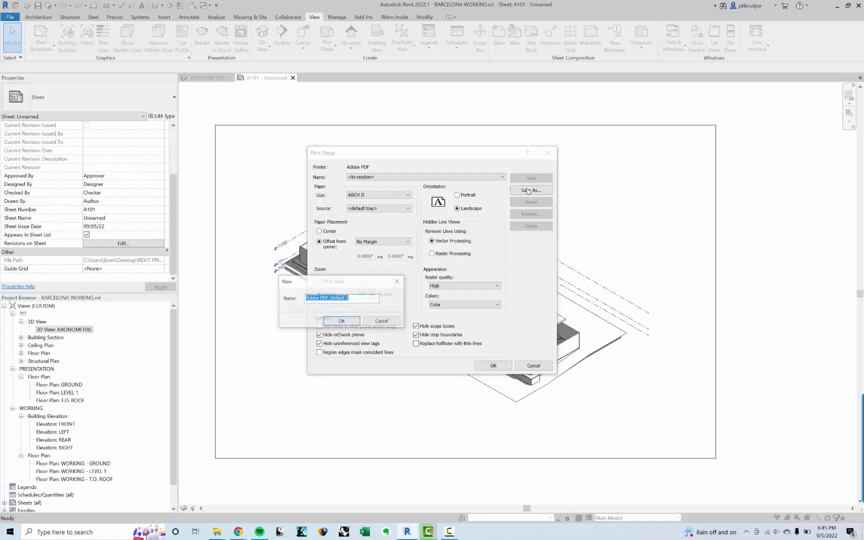
{"action": "left_click", "coordinate": [360, 299]}
{"action": "left_click_drag", "start_coordinate": [361, 299], "coordinate": [268, 298]}
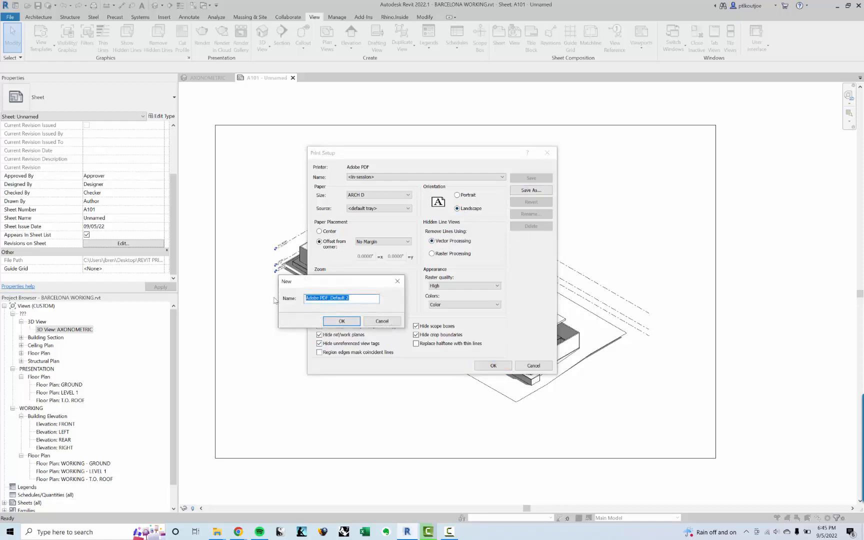
{"action": "type", "text": "ARCH D BLANK"}
{"action": "key", "text": "Return"}
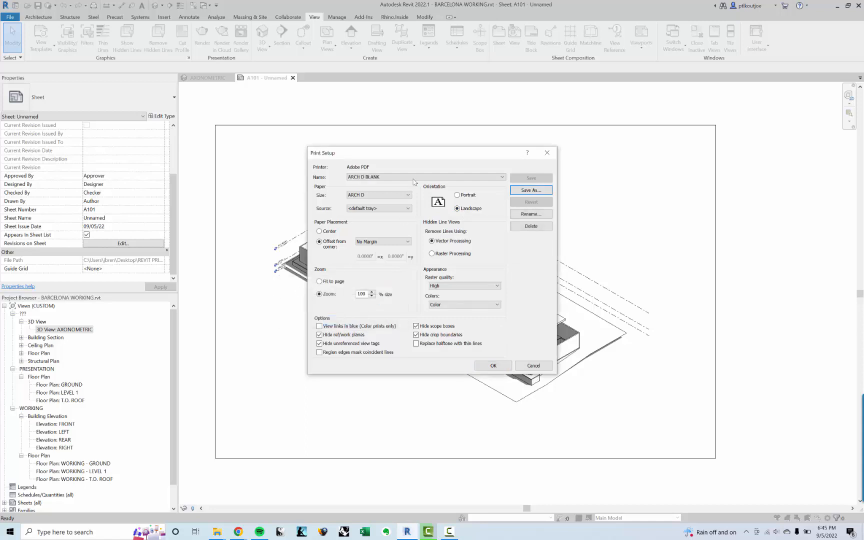
{"action": "left_click", "coordinate": [491, 366]}
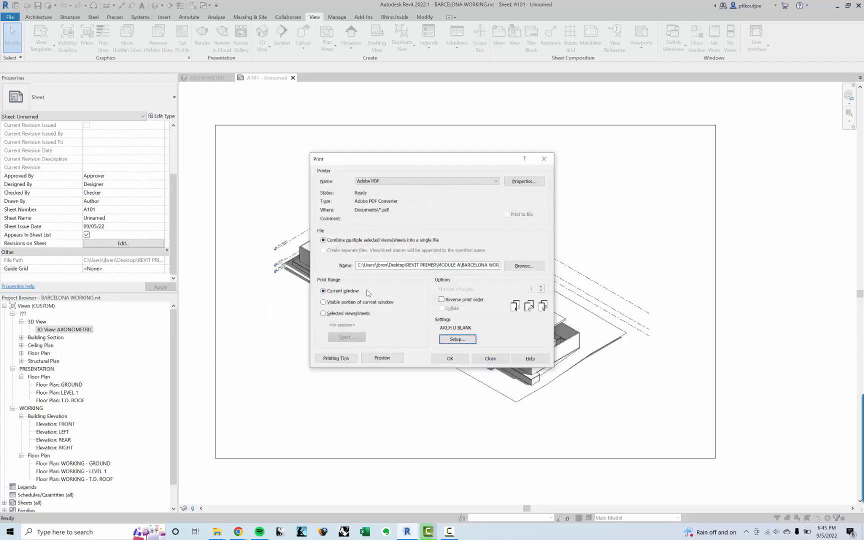
- Print sheet A101 to BARCELONA WORKING.pdf on the Desktop, then repeat the print
{"action": "left_click", "coordinate": [452, 359]}
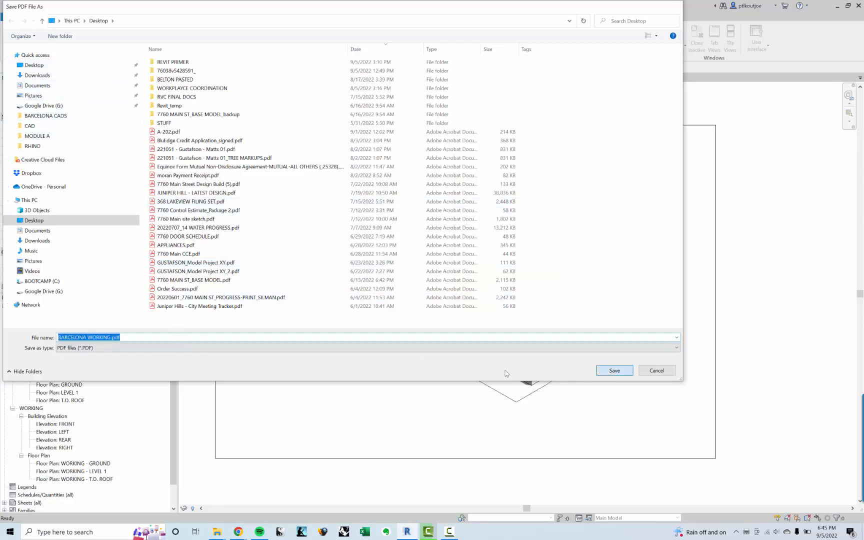
{"action": "left_click", "coordinate": [615, 370]}
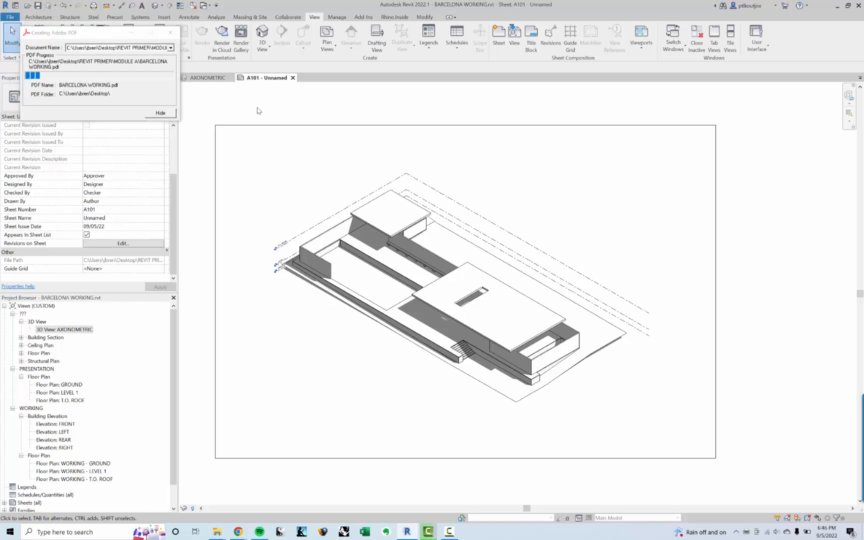
{"action": "left_click", "coordinate": [171, 33]}
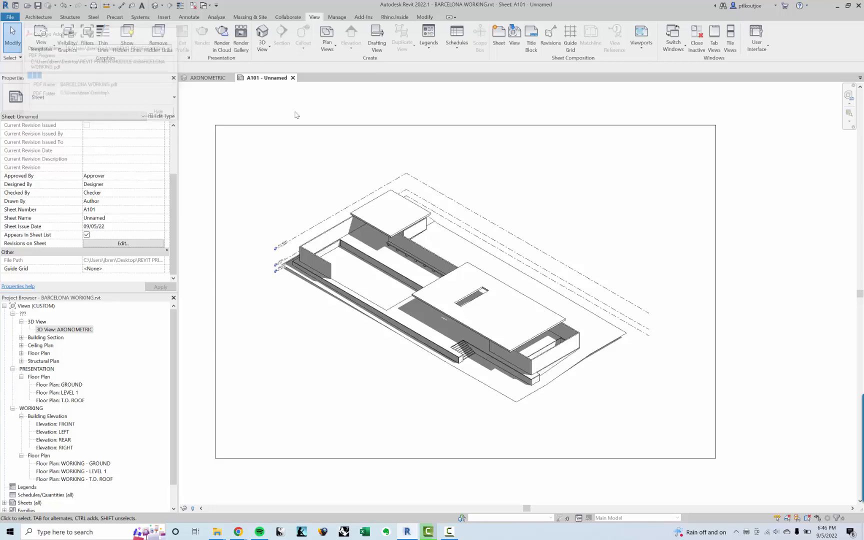
{"action": "key", "text": "ctrl+p"}
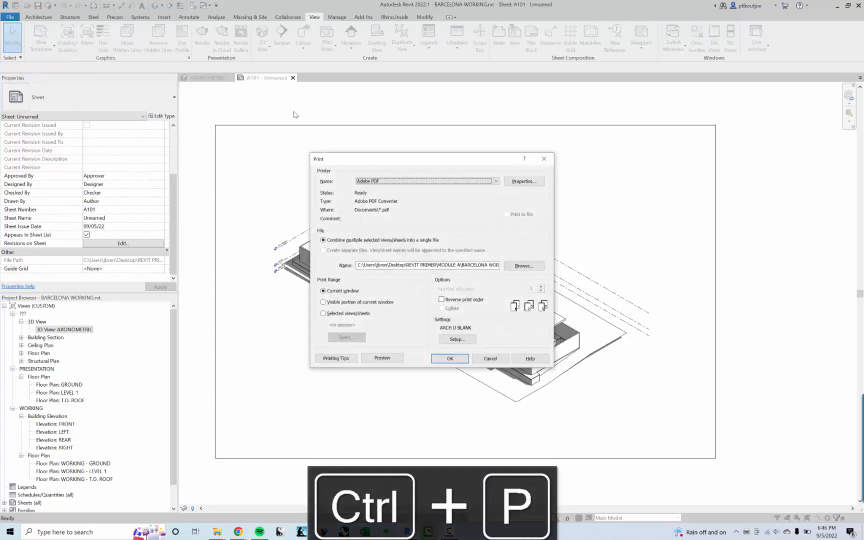
{"action": "left_click", "coordinate": [450, 359]}
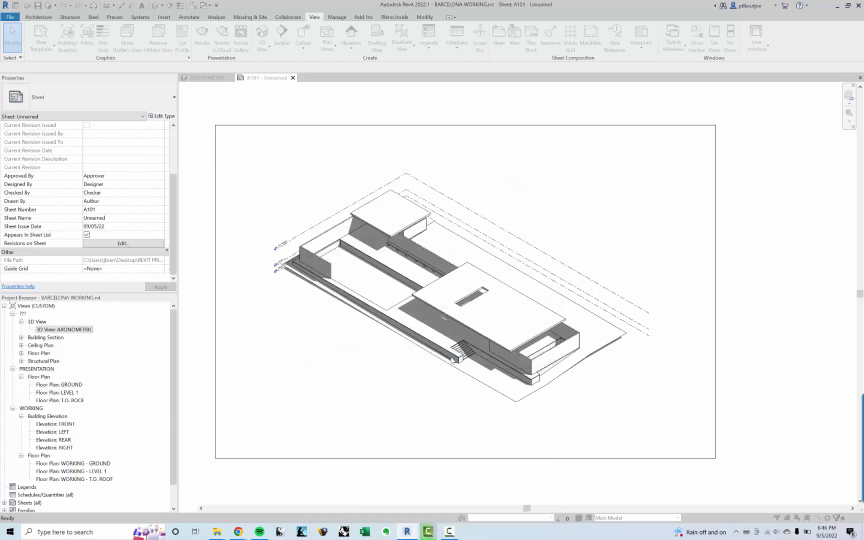
{"action": "left_click", "coordinate": [624, 375]}
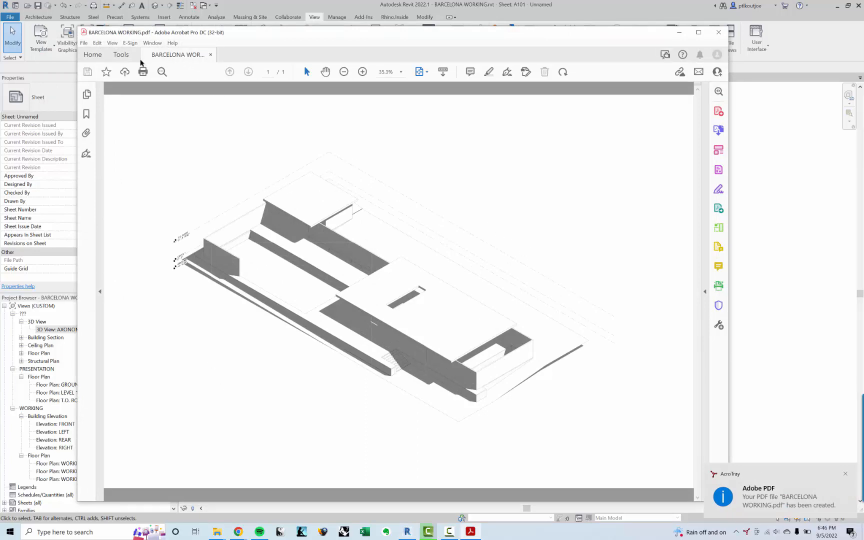
- Close Adobe Acrobat after reviewing BARCELONA WORKING.pdf
{"action": "left_click", "coordinate": [719, 34]}
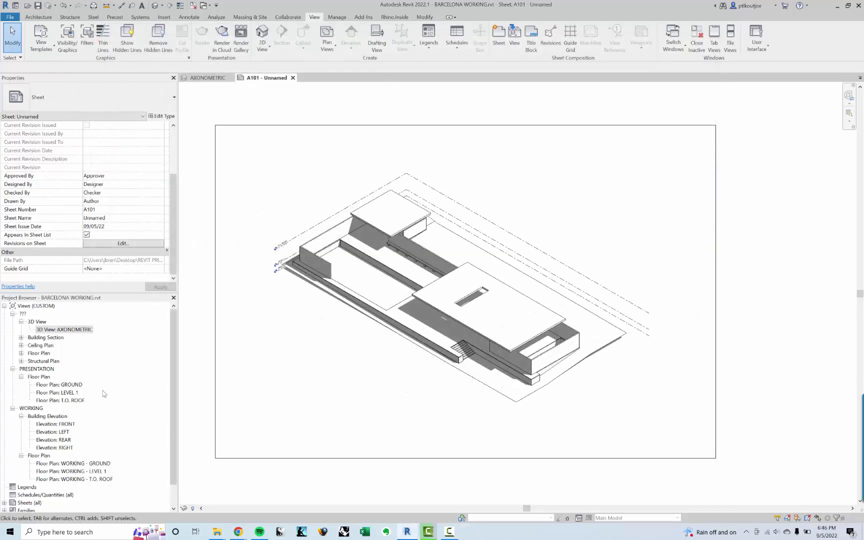
- Open the AXONOMETRIC 3D view, check its print options, and reposition the pavilion view
{"action": "double_click", "coordinate": [58, 330]}
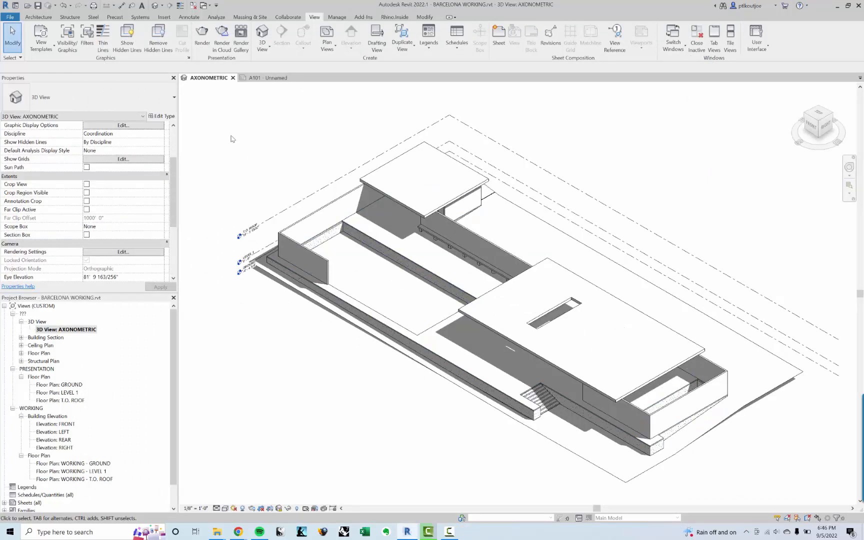
{"action": "key", "text": "ctrl+p"}
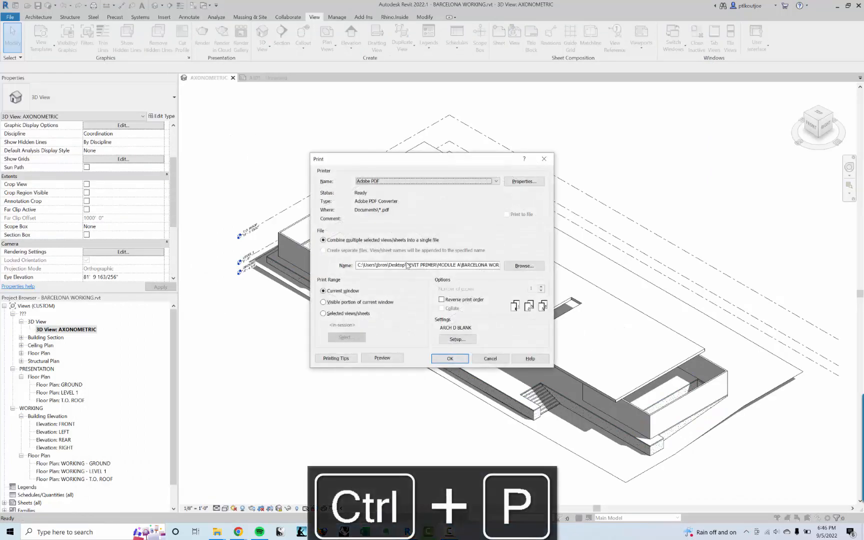
{"action": "left_click", "coordinate": [491, 358]}
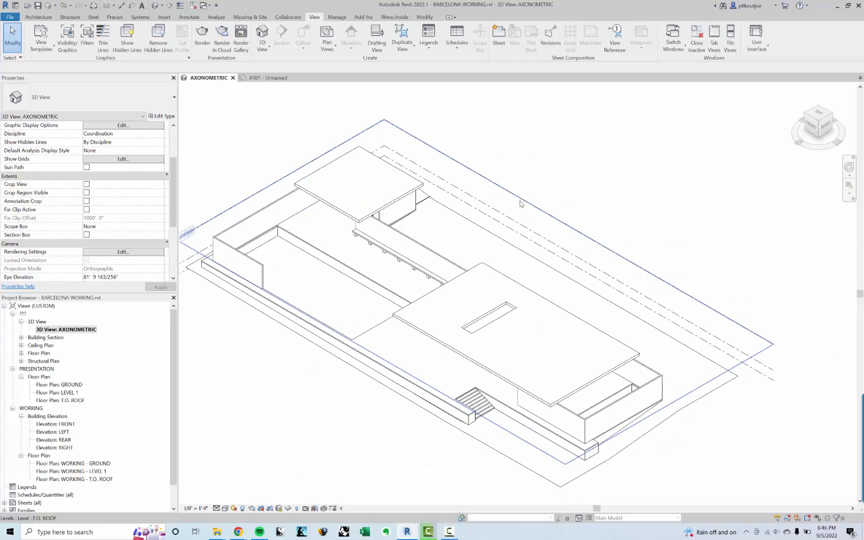
{"action": "scroll", "coordinate": [521, 204], "scroll_direction": "down", "scroll_amount": 1}
{"action": "middle_click_drag", "start_coordinate": [476, 284], "coordinate": [500, 288]}
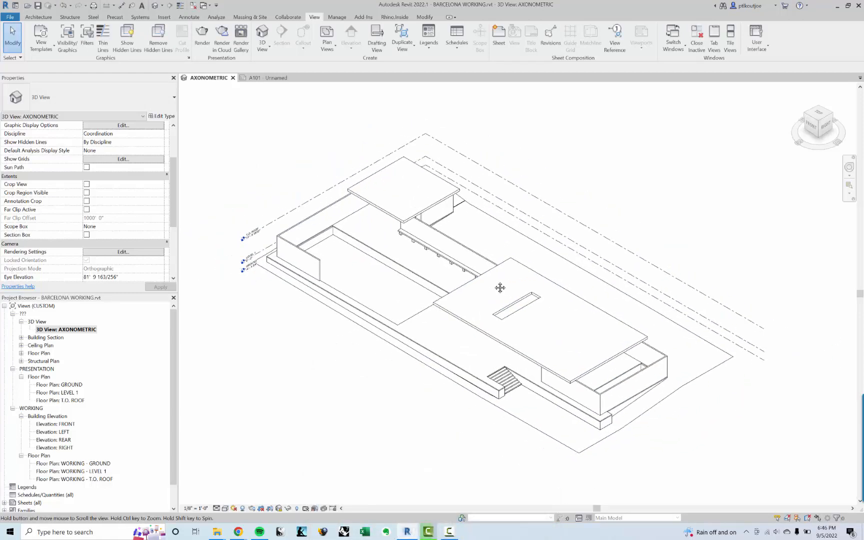
{"action": "scroll", "coordinate": [76, 406], "scroll_direction": "down", "scroll_amount": 1}
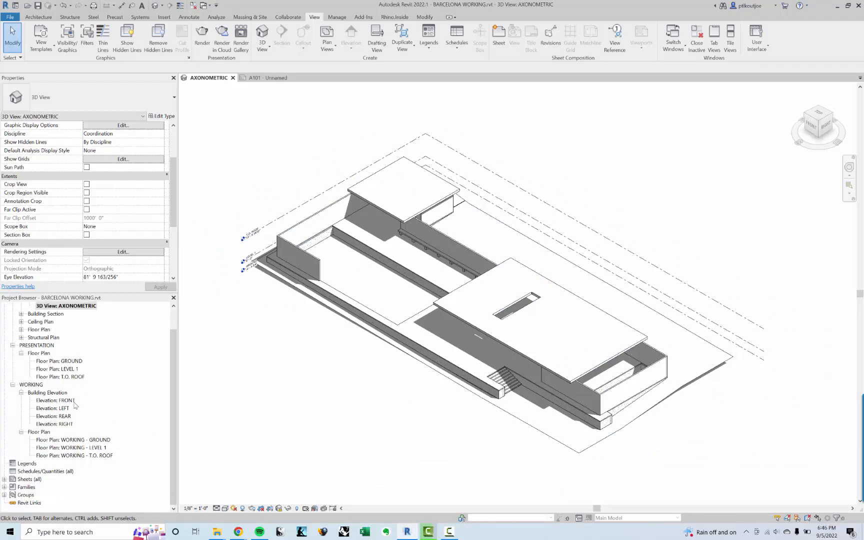
{"action": "scroll", "coordinate": [78, 455], "scroll_direction": "down", "scroll_amount": 1}
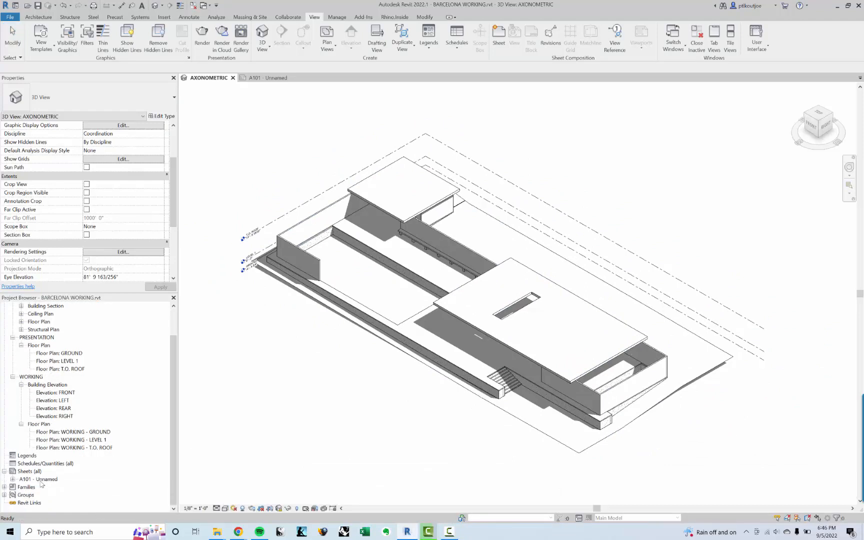
- Renumber sheet A101 to SKETCH 1 and name it AXON
{"action": "left_click", "coordinate": [39, 479]}
{"action": "right_click", "coordinate": [39, 480]}
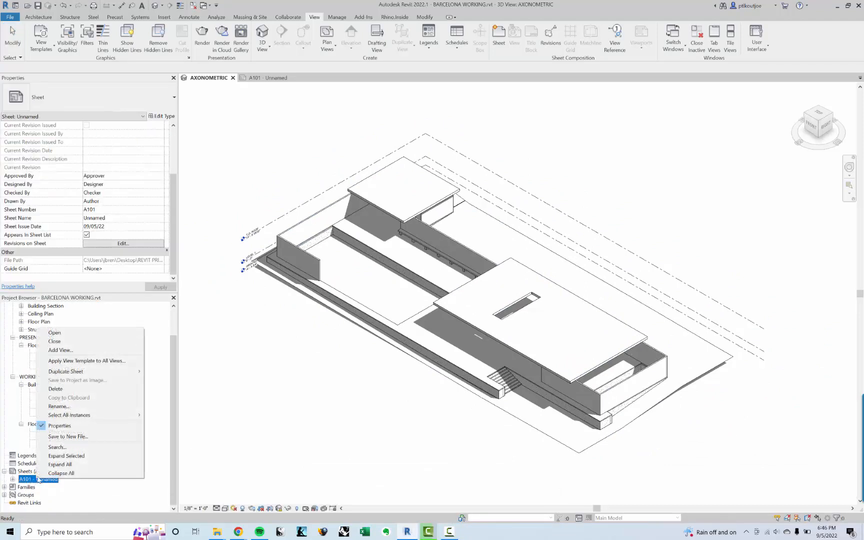
{"action": "left_click", "coordinate": [70, 406]}
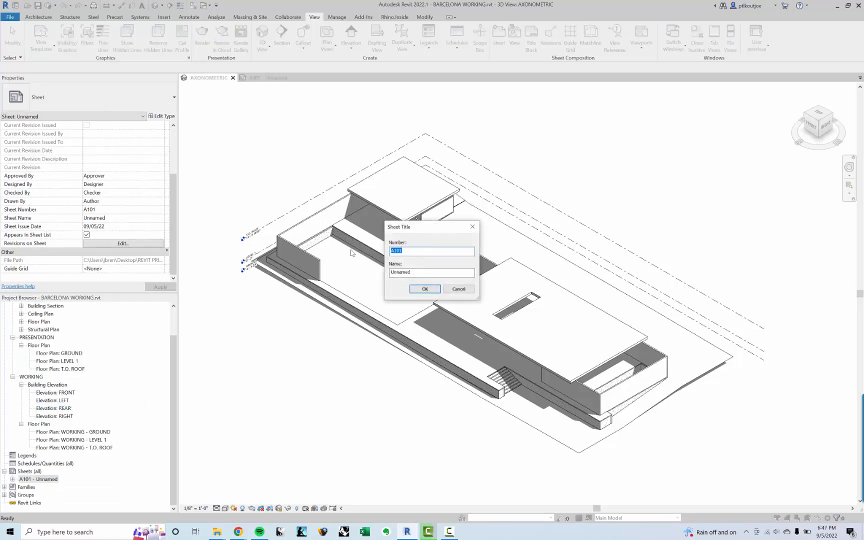
{"action": "type", "text": "SKEC"}
{"action": "key", "text": "Tab"}
{"action": "type", "text": "A"}
{"action": "key", "text": "Return"}
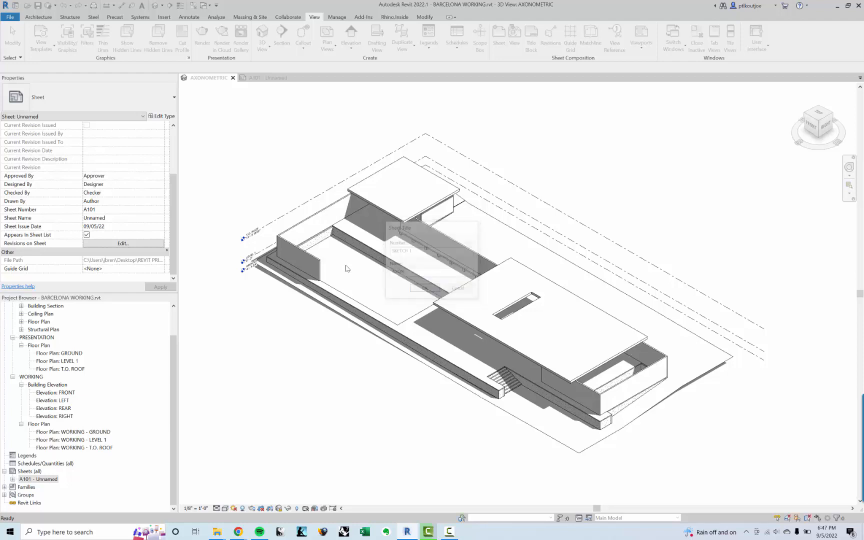
{"action": "right_click", "coordinate": [28, 472]}
- Create sheet SKETCH 2 with the default title block and place the LEVEL 1 floor plan near its top
{"action": "left_click", "coordinate": [60, 409]}
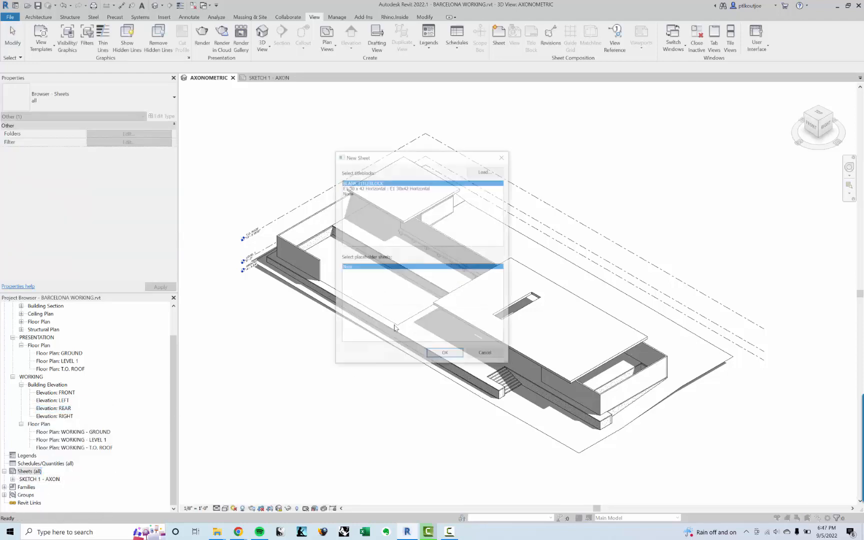
{"action": "left_click", "coordinate": [444, 355]}
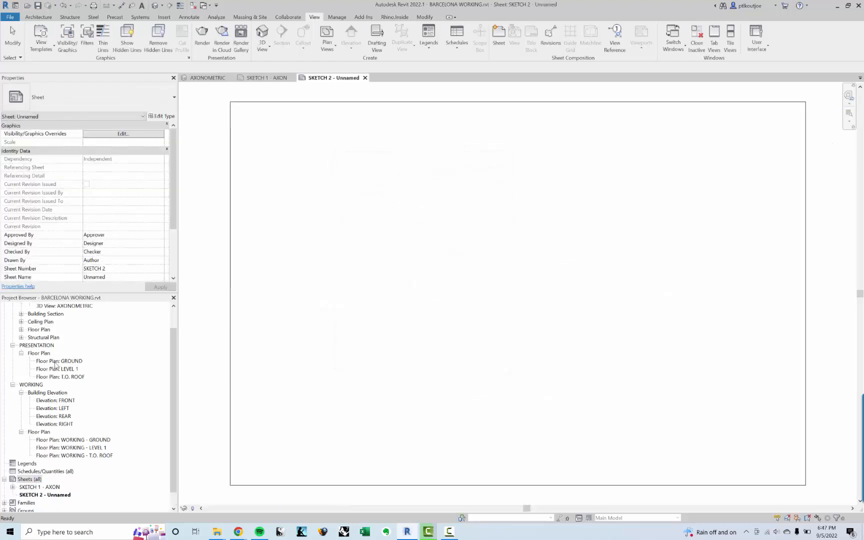
{"action": "left_click", "coordinate": [55, 368]}
{"action": "left_click_drag", "start_coordinate": [53, 370], "coordinate": [415, 318]}
{"action": "left_click", "coordinate": [512, 305]}
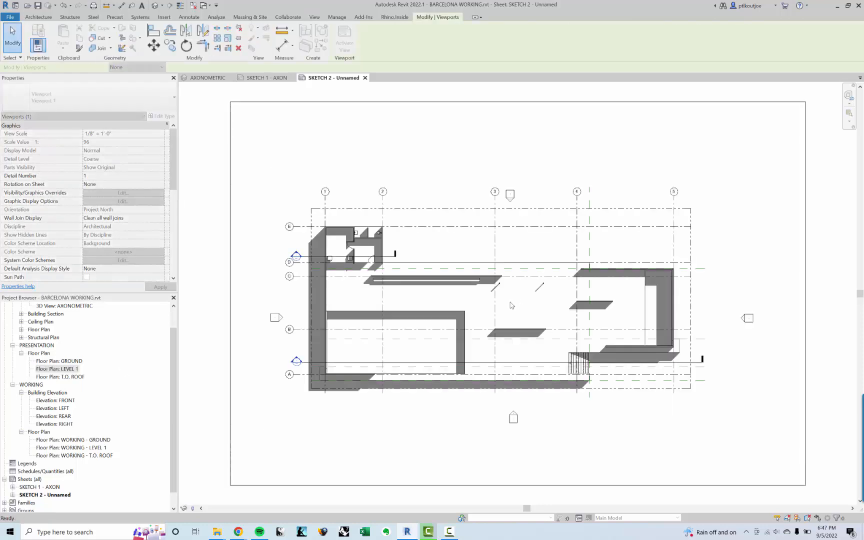
{"action": "left_click_drag", "start_coordinate": [463, 263], "coordinate": [465, 209]}
{"action": "key", "text": "Escape"}
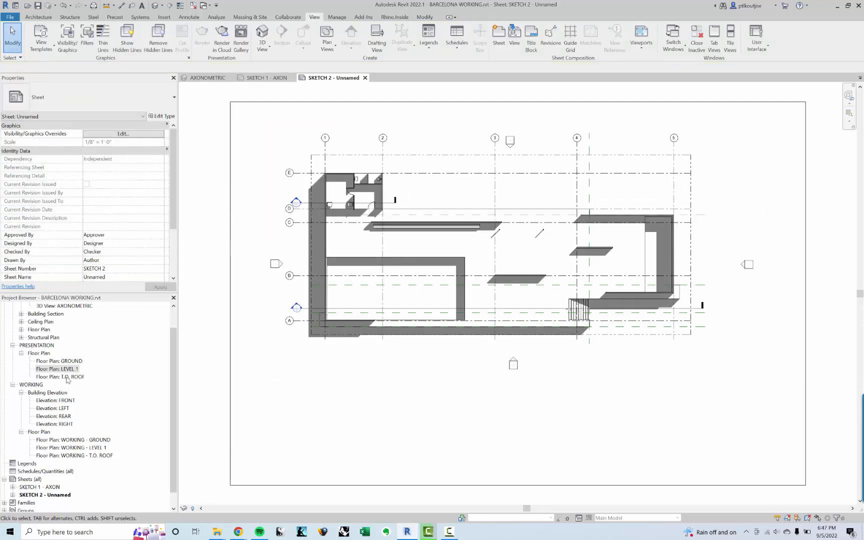
- Rename sheet SKETCH 2 from Unnamed to FLOOR PLAN
{"action": "right_click", "coordinate": [44, 495]}
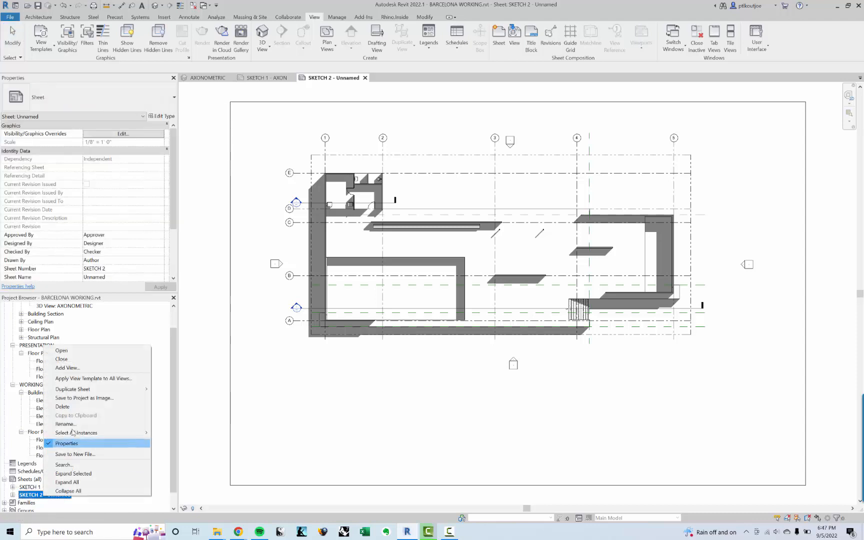
{"action": "left_click", "coordinate": [66, 424]}
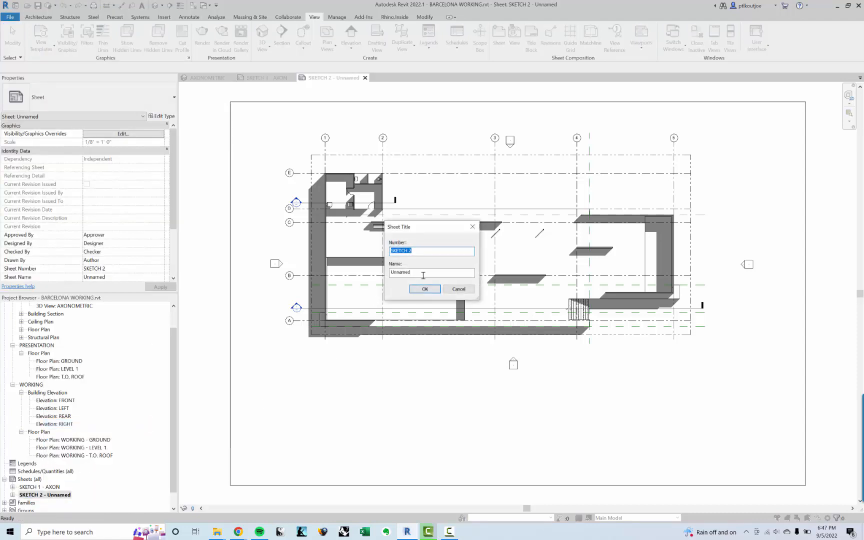
{"action": "key", "text": "Tab"}
{"action": "key", "text": "BackSpace"}
{"action": "type", "text": "FLOOR PLAN"}
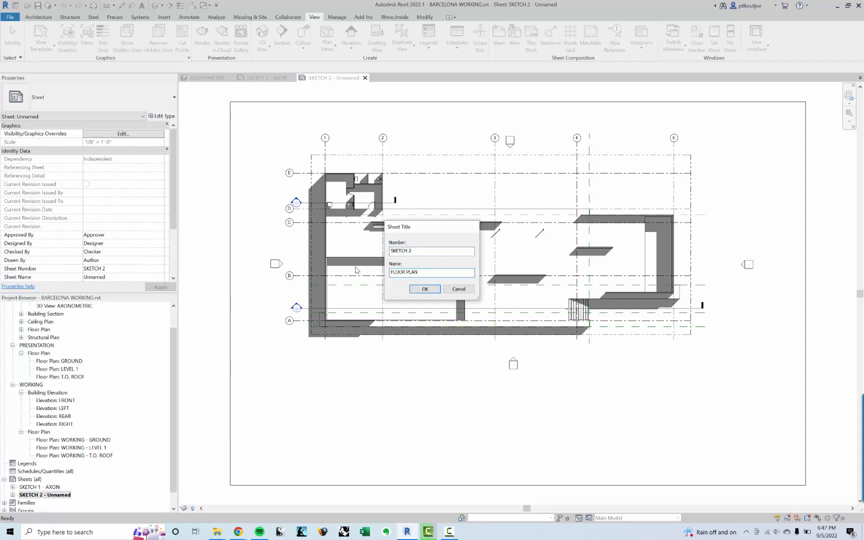
{"action": "key", "text": "Return"}
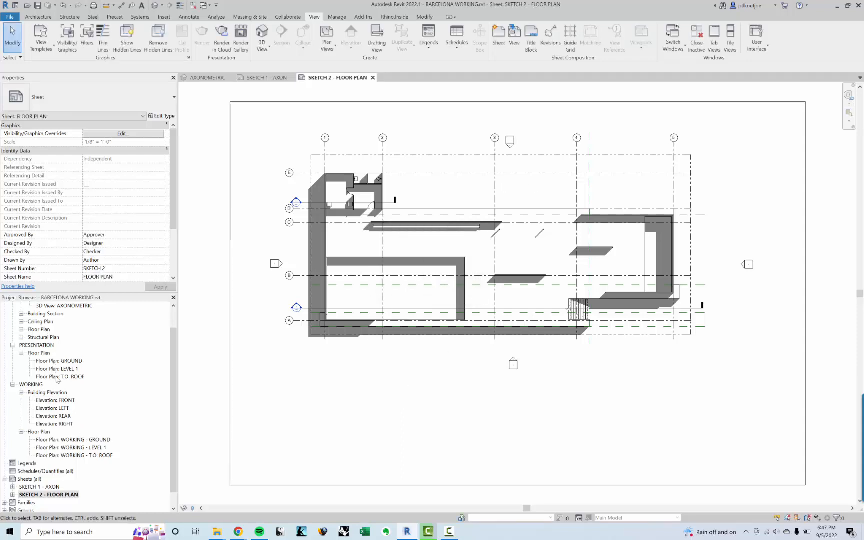
- Save the project and bring the Construction Cloud website window onto the screen
{"action": "scroll", "coordinate": [174, 394], "scroll_direction": "up", "scroll_amount": 1}
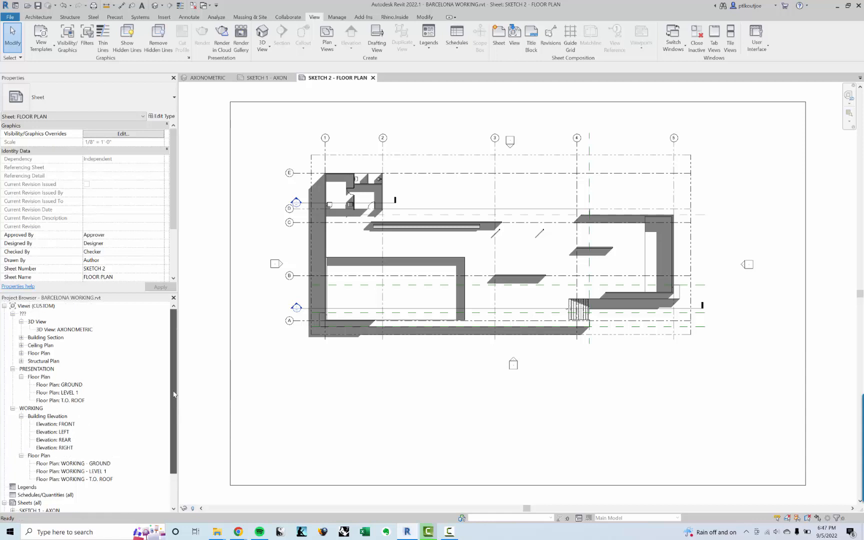
{"action": "middle_click_drag", "start_coordinate": [442, 427], "coordinate": [424, 434]}
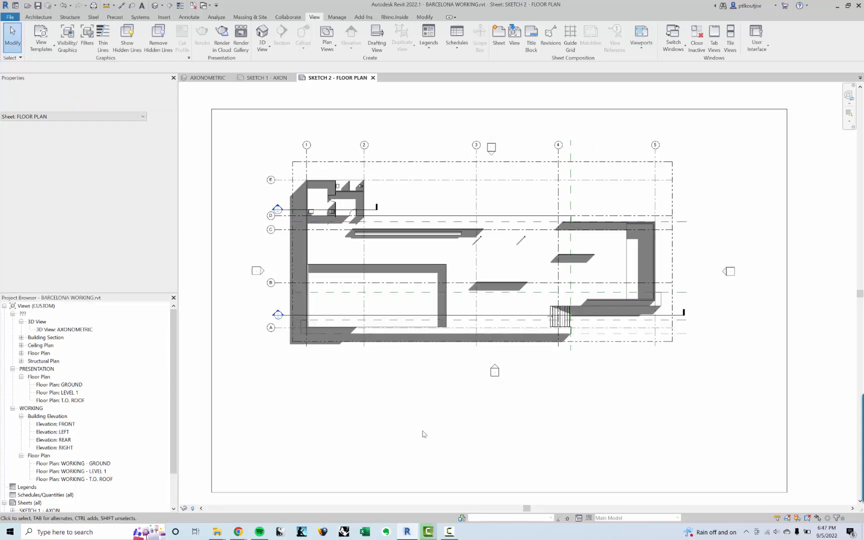
{"action": "key", "text": "ctrl+s"}
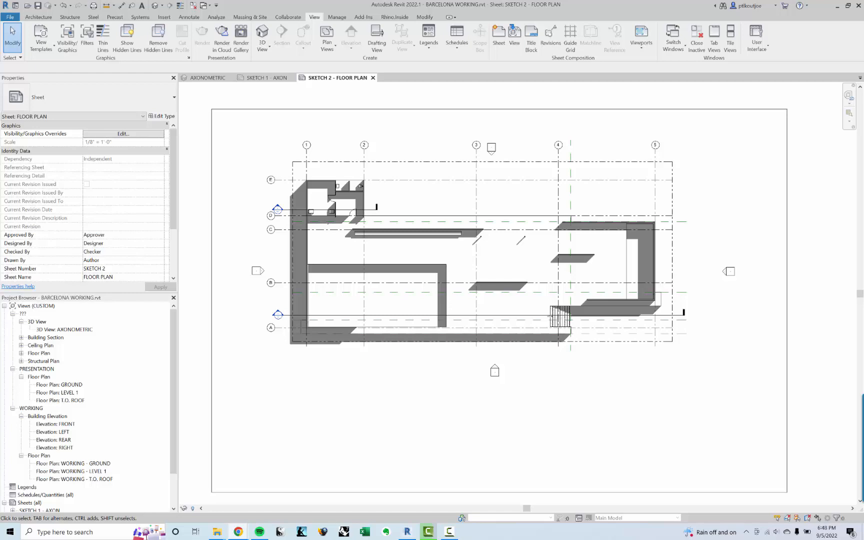
{"action": "left_click_drag", "start_coordinate": [433, 25], "coordinate": [457, 77]}
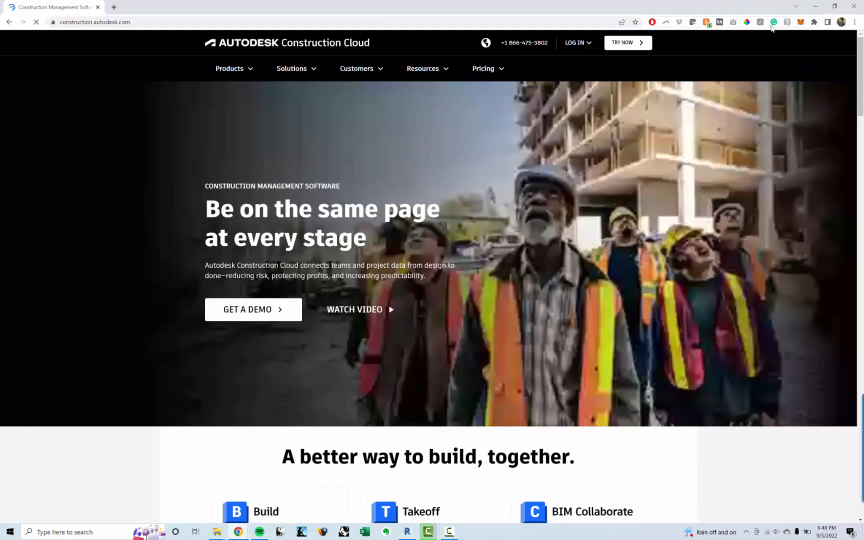
- Go to the Construction Cloud sign-in page and sign in with a saved email and password
{"action": "left_click", "coordinate": [581, 43]}
{"action": "left_click", "coordinate": [580, 64]}
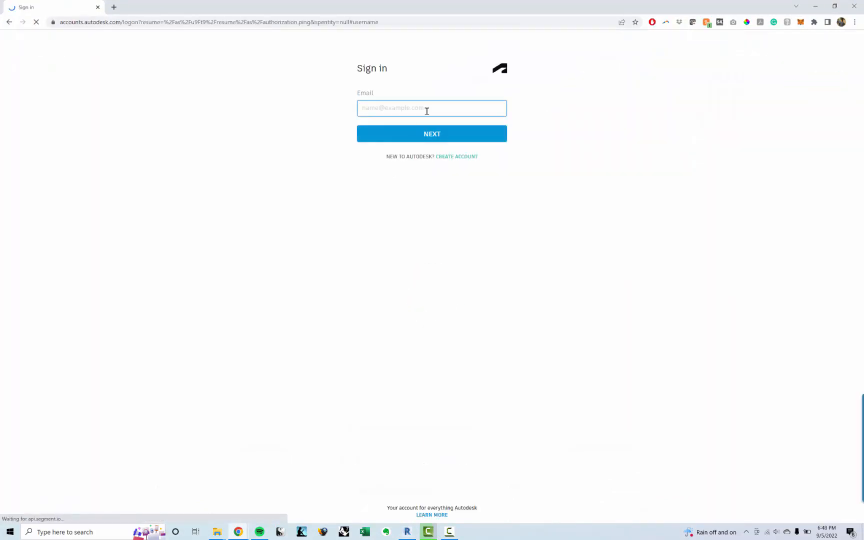
{"action": "left_click", "coordinate": [426, 109]}
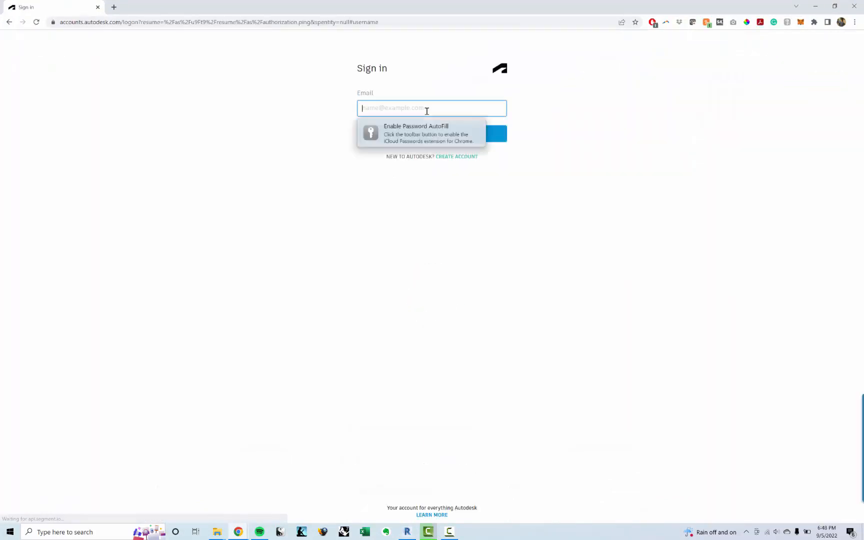
{"action": "left_click", "coordinate": [787, 22]}
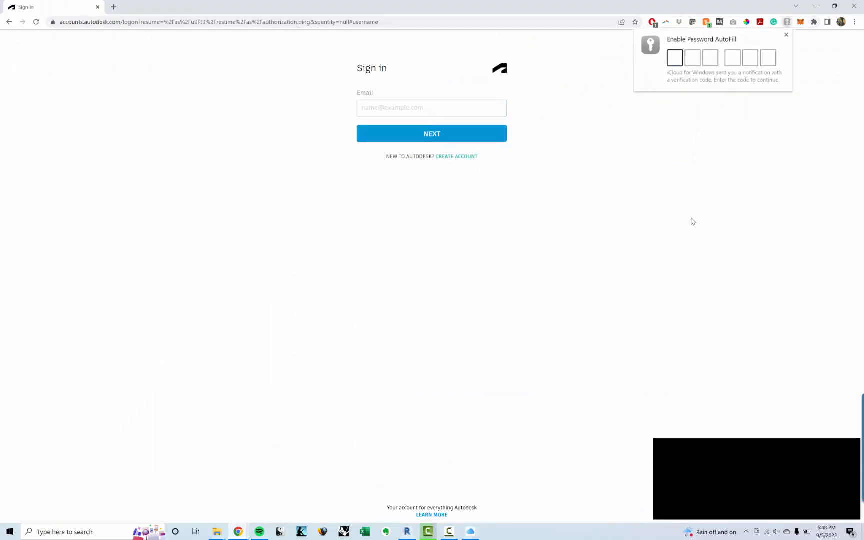
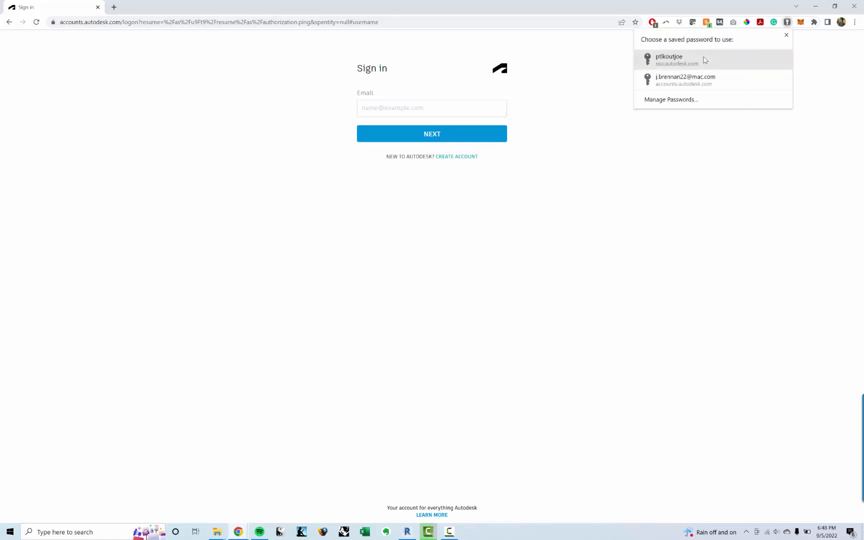
{"action": "left_click", "coordinate": [706, 61]}
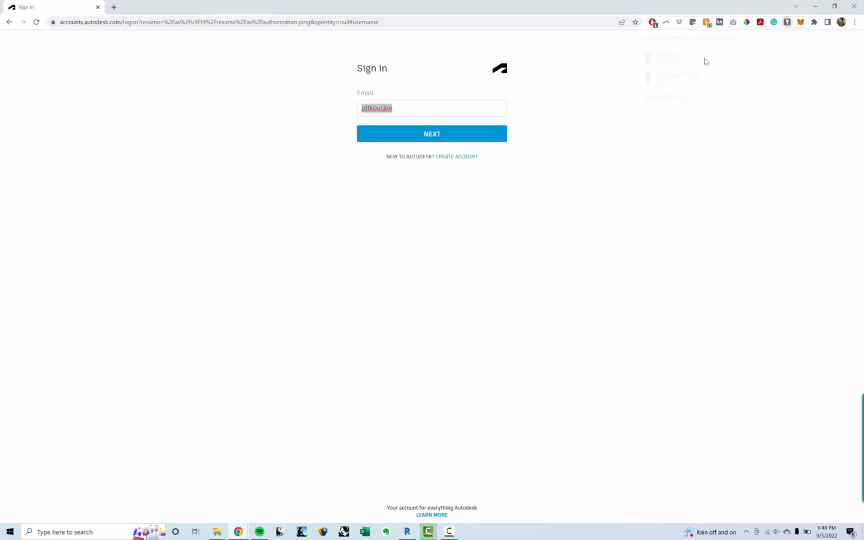
{"action": "left_click", "coordinate": [444, 140]}
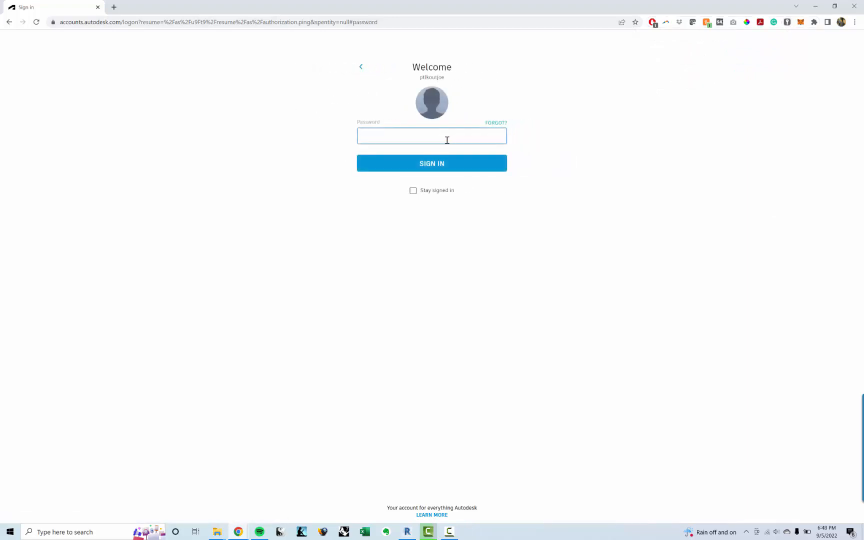
{"action": "left_click", "coordinate": [443, 138]}
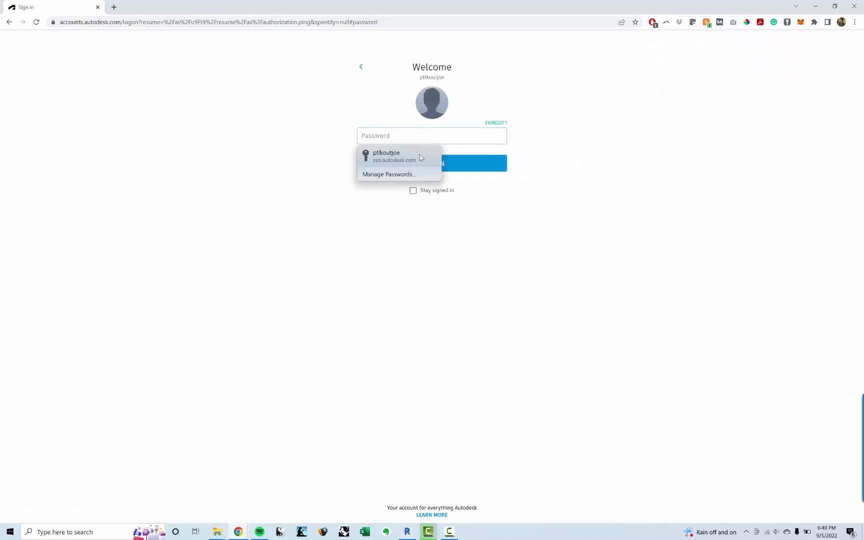
{"action": "left_click", "coordinate": [388, 156]}
{"action": "left_click", "coordinate": [435, 164]}
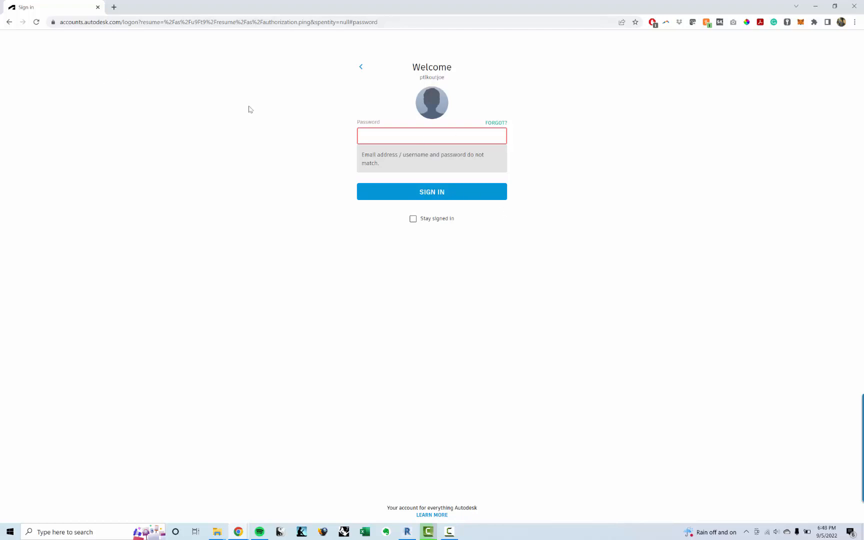
- Switch to the other saved account, sign in, and submit the two-step verification code
{"action": "left_click", "coordinate": [9, 23]}
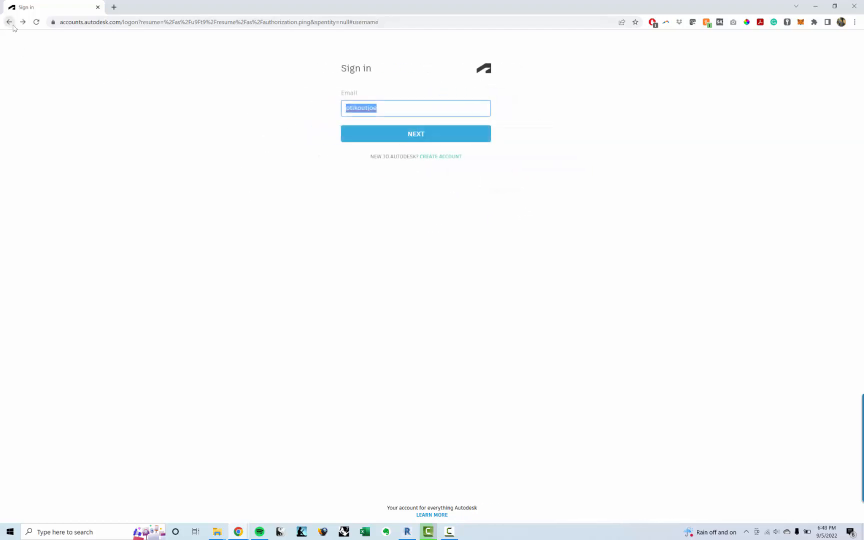
{"action": "left_click", "coordinate": [407, 109]}
{"action": "double_click", "coordinate": [406, 109]}
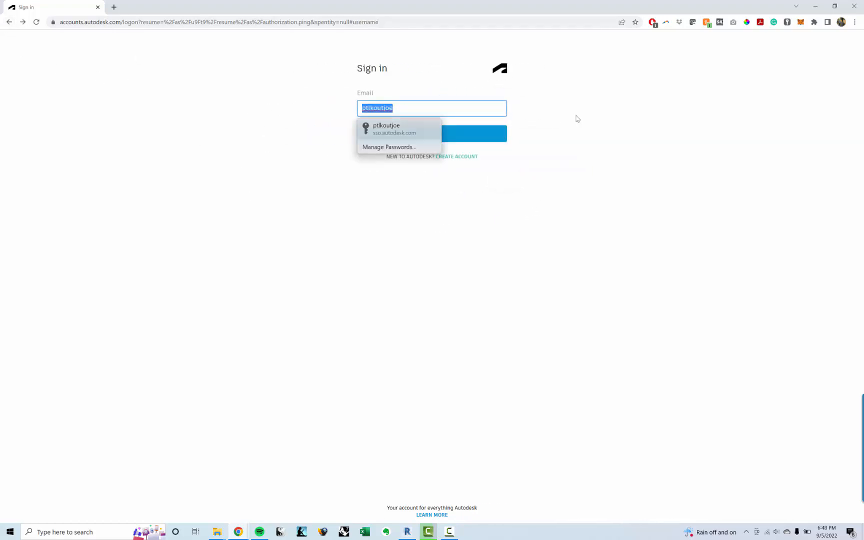
{"action": "key", "text": "BackSpace"}
{"action": "left_click", "coordinate": [426, 149]}
{"action": "left_click", "coordinate": [428, 142]}
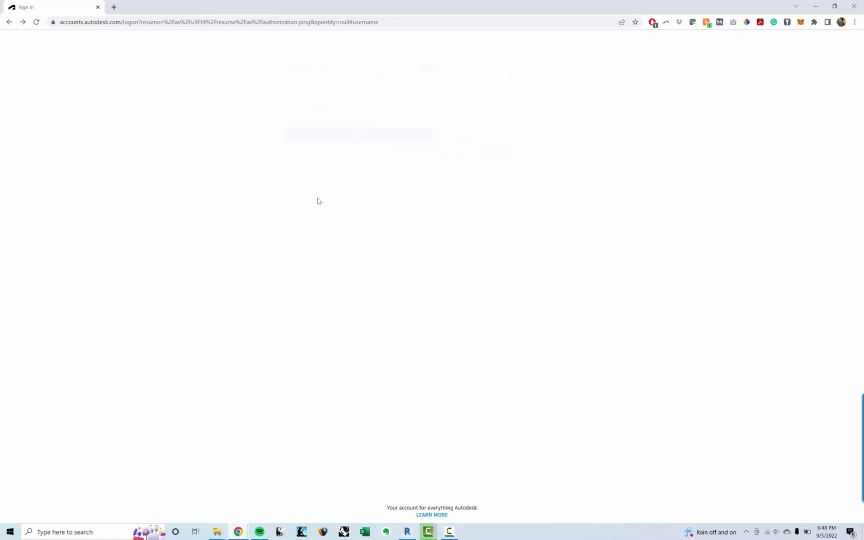
{"action": "left_click", "coordinate": [418, 165]}
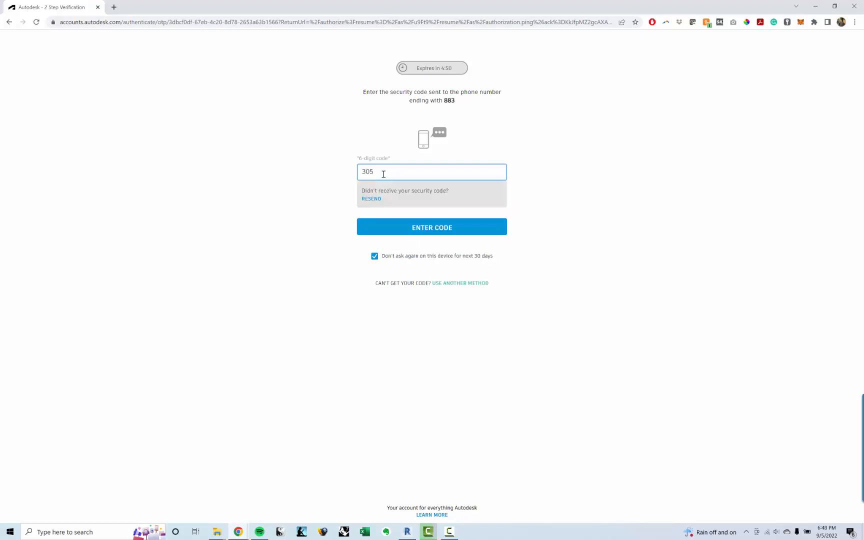
{"action": "left_click", "coordinate": [402, 223]}
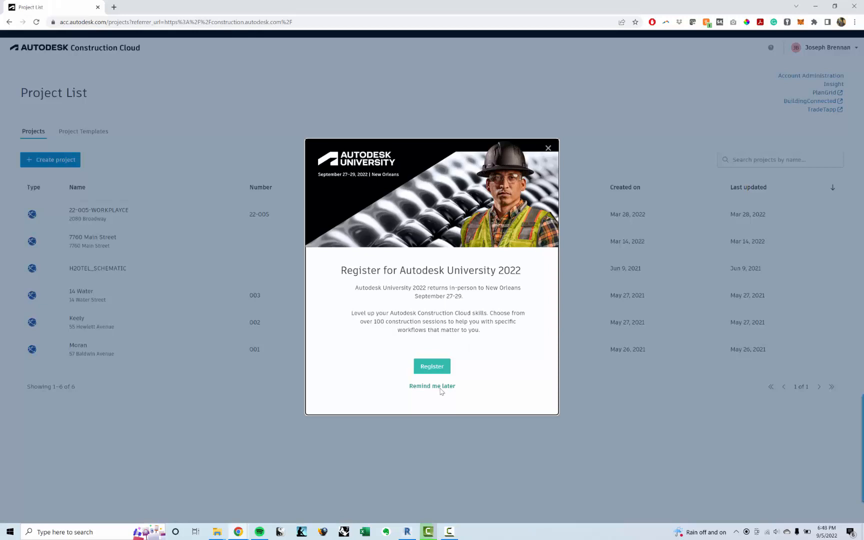
- Create project GSAPP REVIT PRIMER under account BLDGWORKS as a Demonstration Project
{"action": "left_click", "coordinate": [440, 389]}
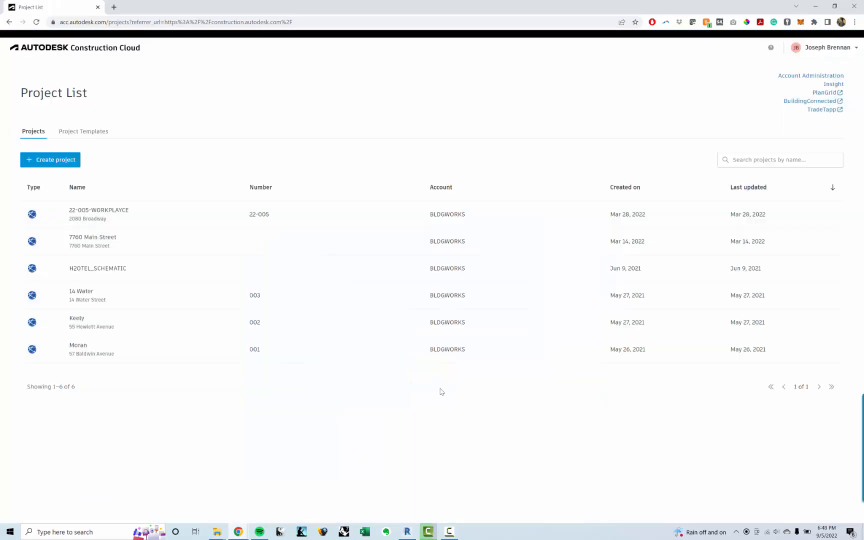
{"action": "left_click", "coordinate": [52, 163]}
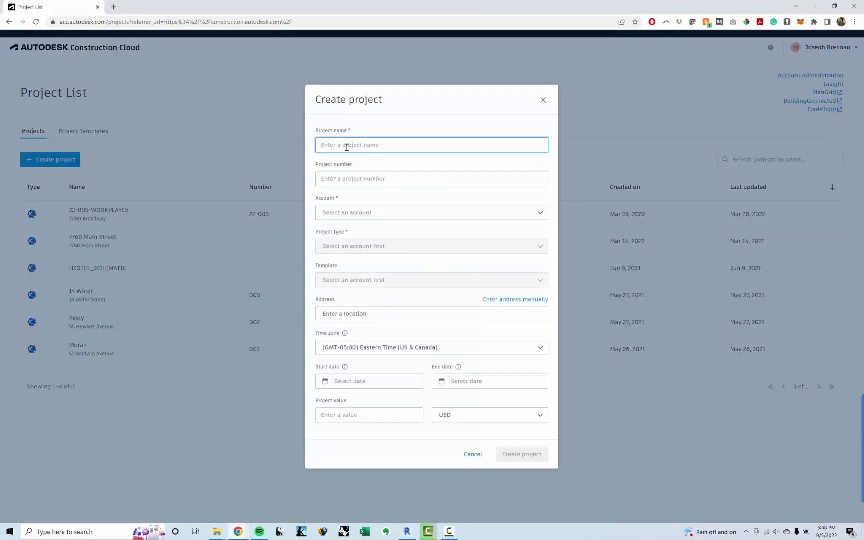
{"action": "type", "text": "GSAPP REVIT PRIMER"}
{"action": "left_click", "coordinate": [366, 217]}
{"action": "left_click", "coordinate": [360, 229]}
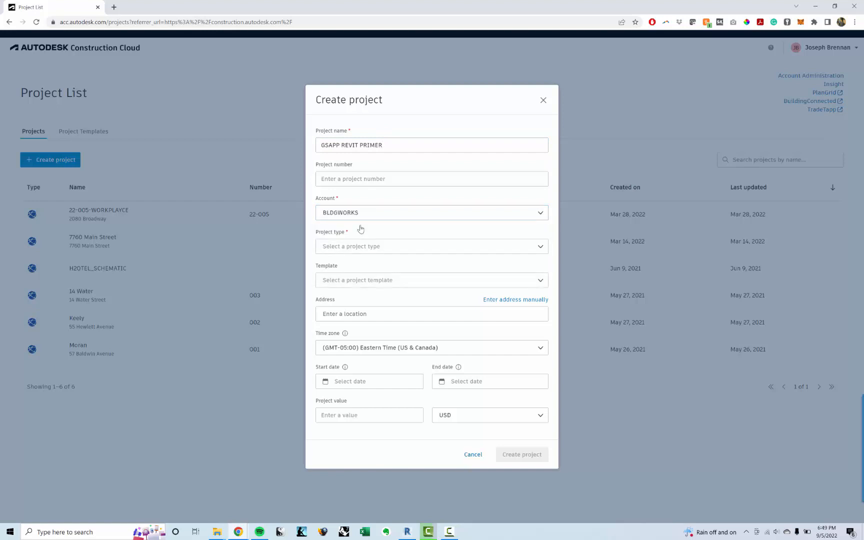
{"action": "left_click", "coordinate": [361, 245]}
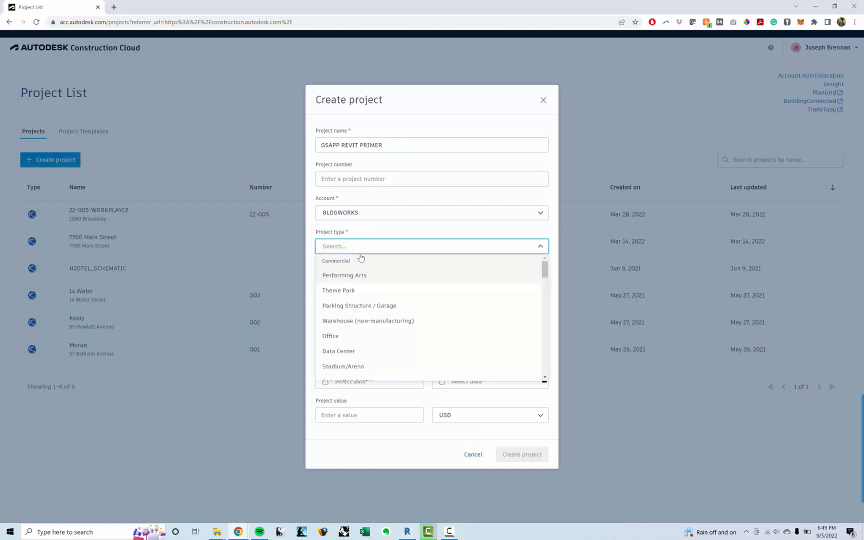
{"action": "scroll", "coordinate": [367, 320], "scroll_direction": "down", "scroll_amount": 2}
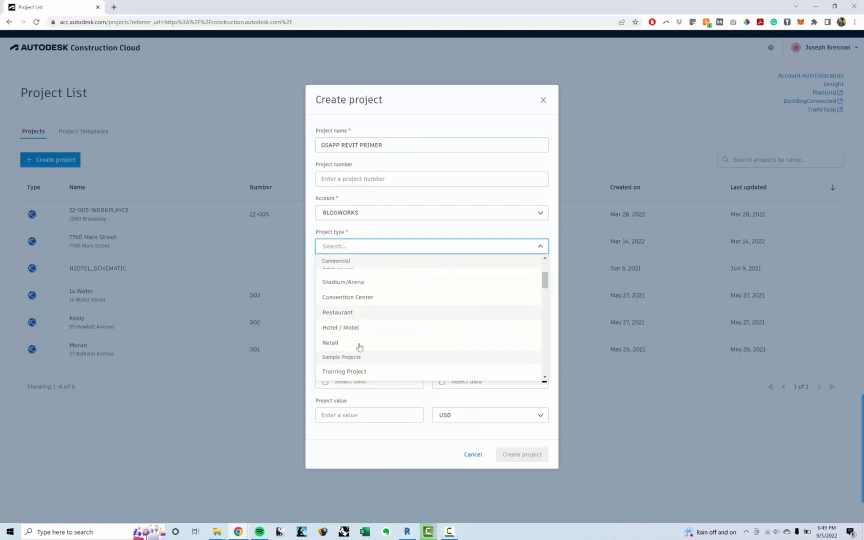
{"action": "scroll", "coordinate": [359, 347], "scroll_direction": "down", "scroll_amount": 2}
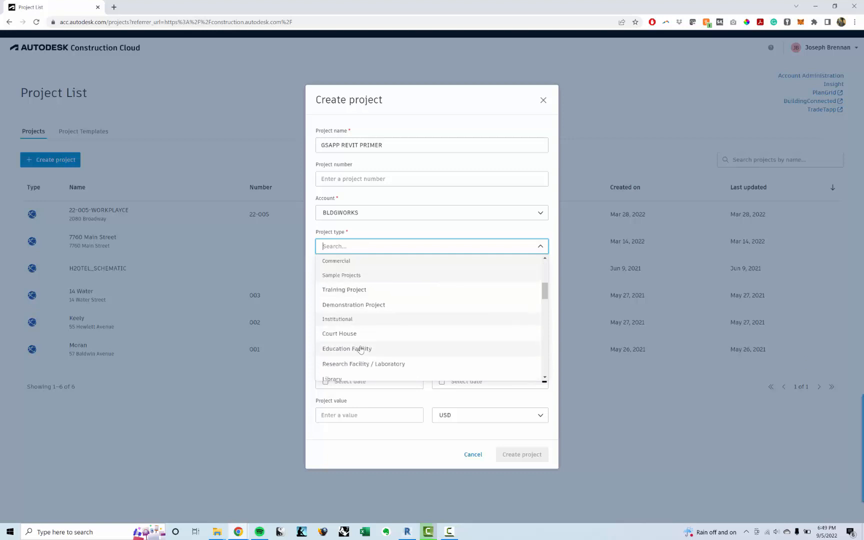
{"action": "left_click", "coordinate": [368, 300]}
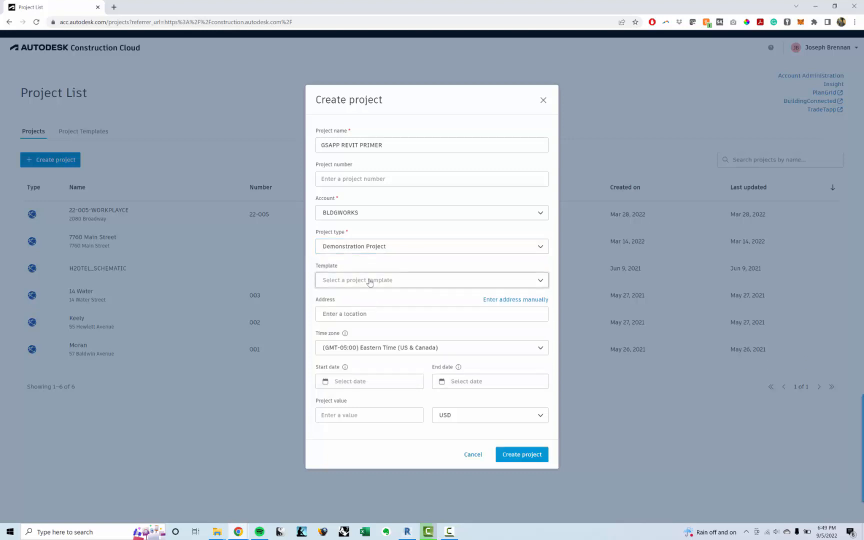
{"action": "left_click", "coordinate": [369, 280]}
{"action": "left_click", "coordinate": [377, 263]}
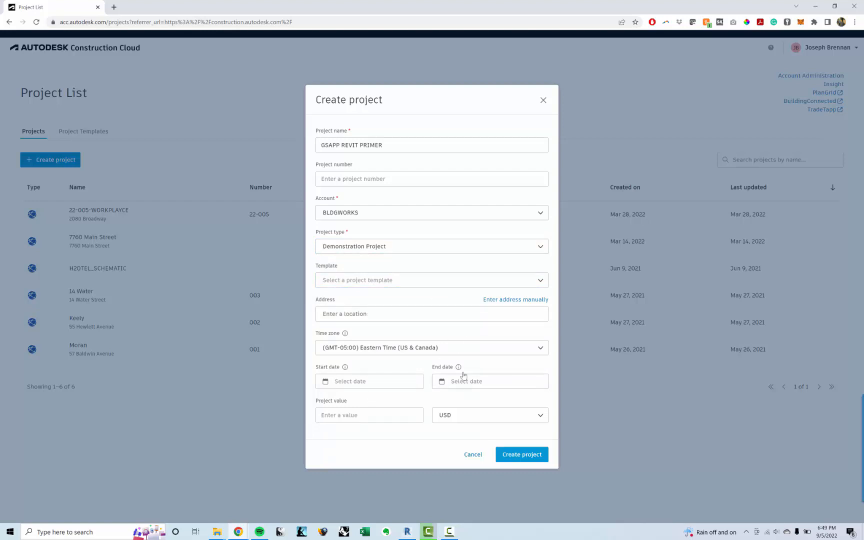
{"action": "left_click", "coordinate": [521, 455]}
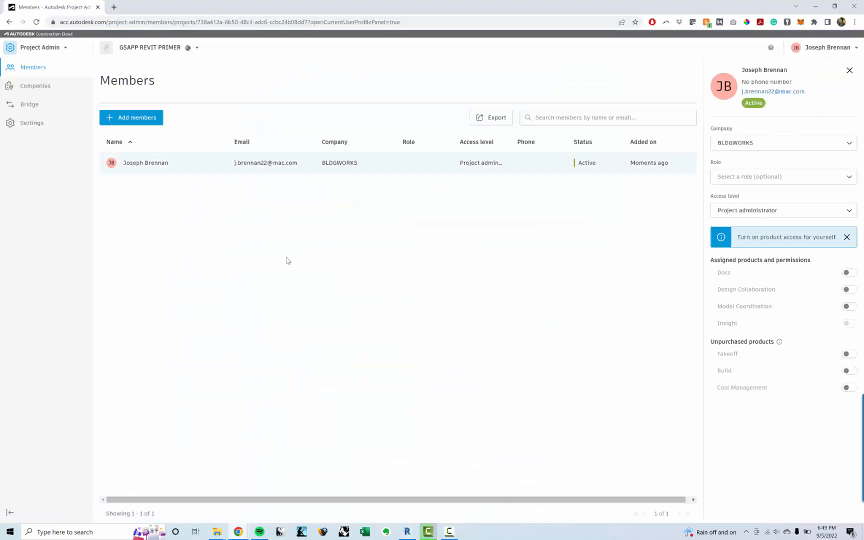
{"action": "left_click", "coordinate": [126, 117]}
{"action": "left_click", "coordinate": [393, 131]}
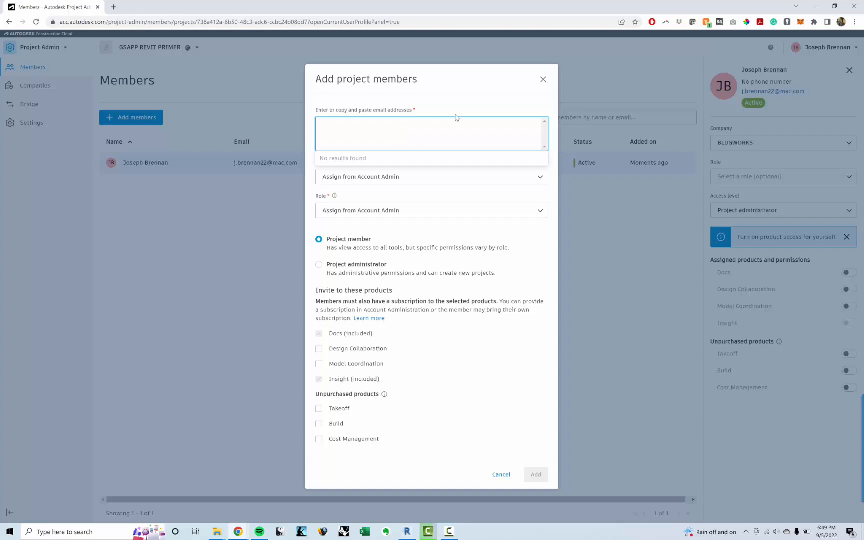
{"action": "left_click", "coordinate": [542, 79]}
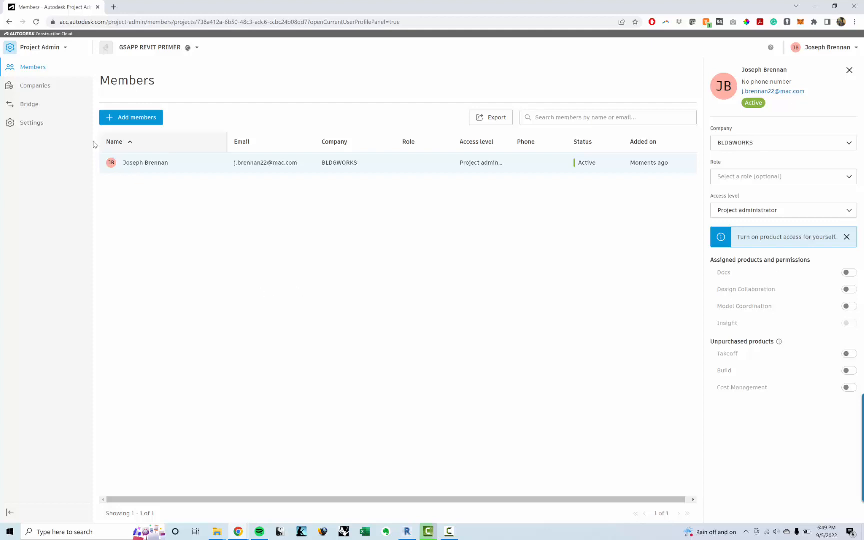
{"action": "left_click", "coordinate": [173, 48]}
{"action": "left_click", "coordinate": [154, 191]}
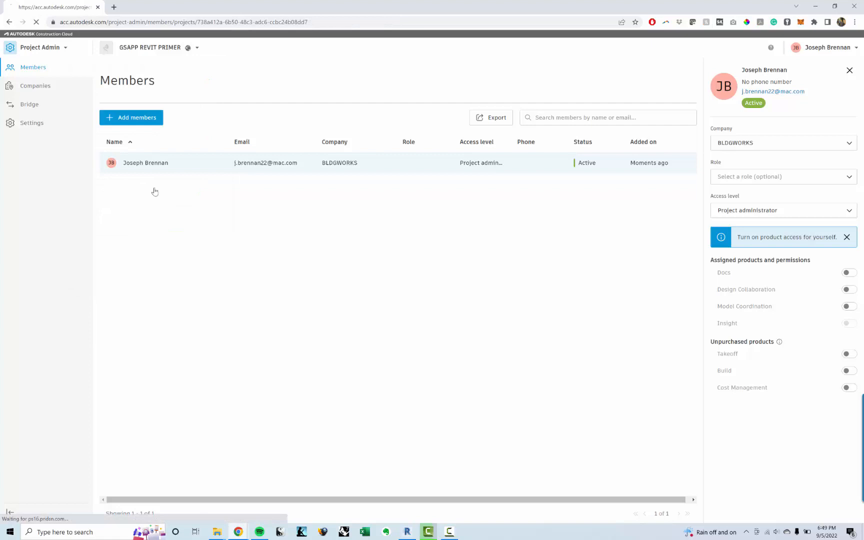
- Switch to the Insight module and view its Design dashboard
{"action": "left_click", "coordinate": [60, 48]}
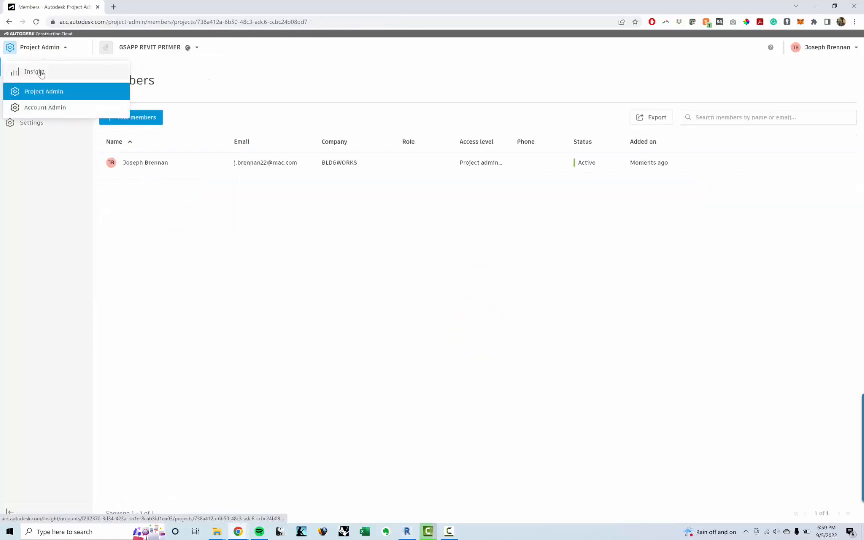
{"action": "left_click", "coordinate": [51, 50]}
{"action": "left_click", "coordinate": [50, 50]}
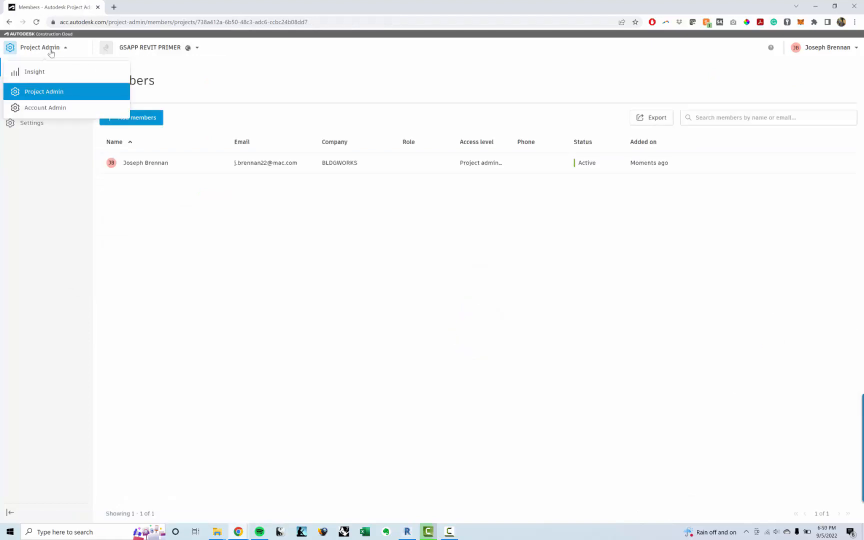
{"action": "left_click", "coordinate": [50, 50]}
{"action": "left_click", "coordinate": [51, 50]}
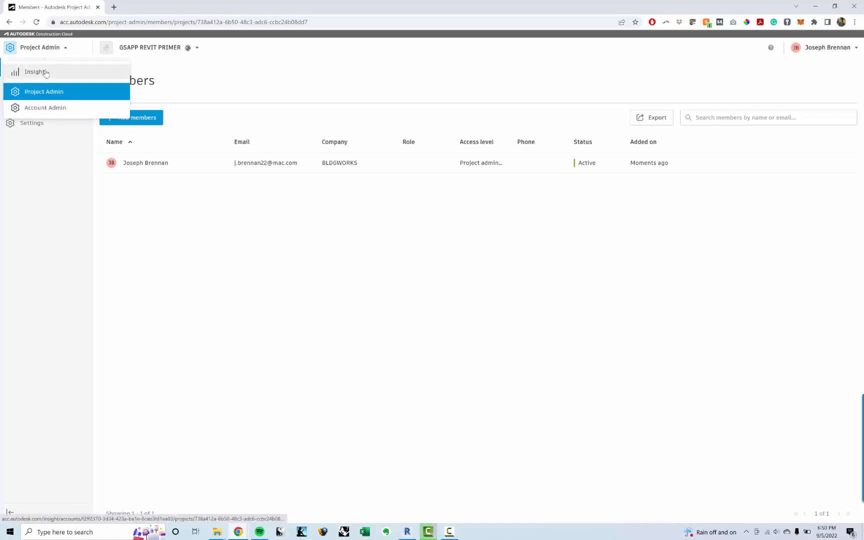
{"action": "left_click", "coordinate": [47, 70]}
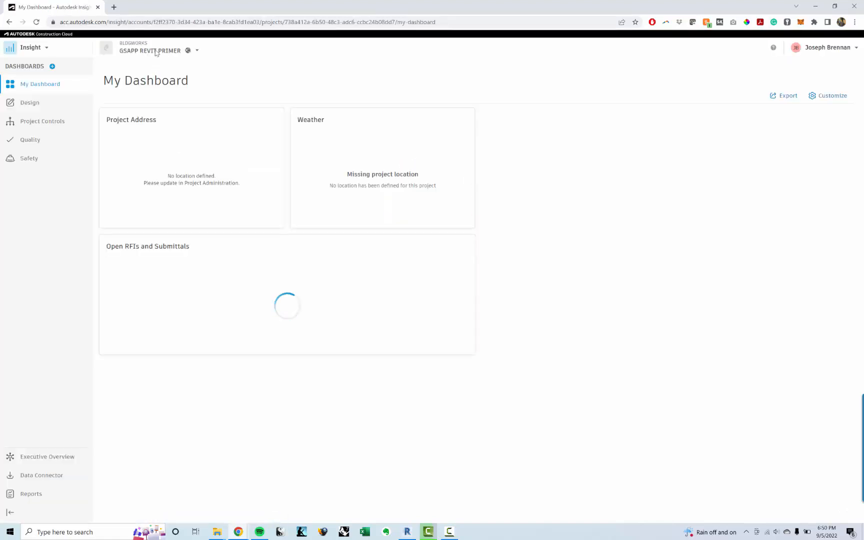
{"action": "left_click", "coordinate": [31, 106]}
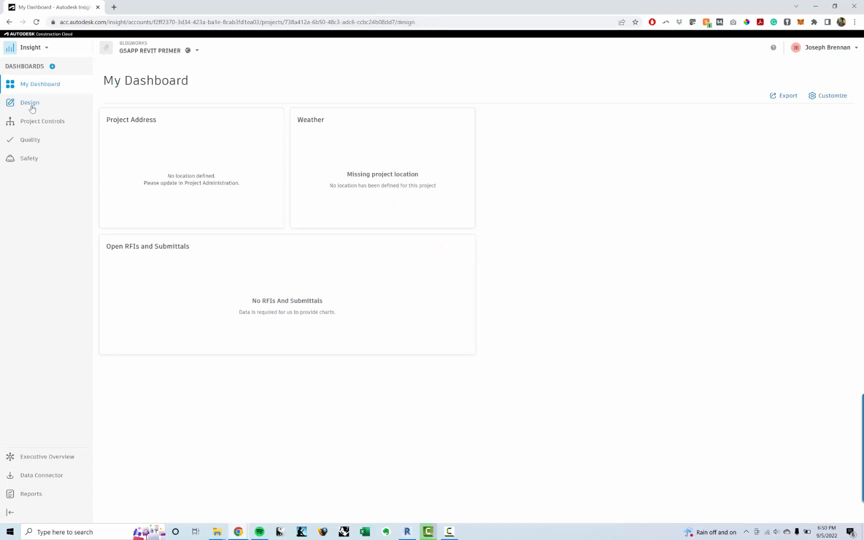
- Turn on Docs access for the project administrator, then switch to the Docs module
{"action": "left_click", "coordinate": [56, 52]}
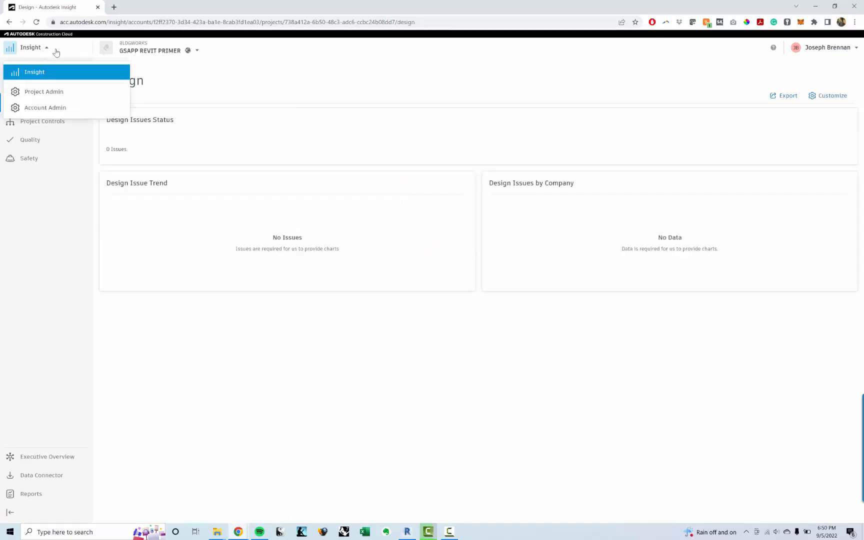
{"action": "left_click", "coordinate": [54, 93]}
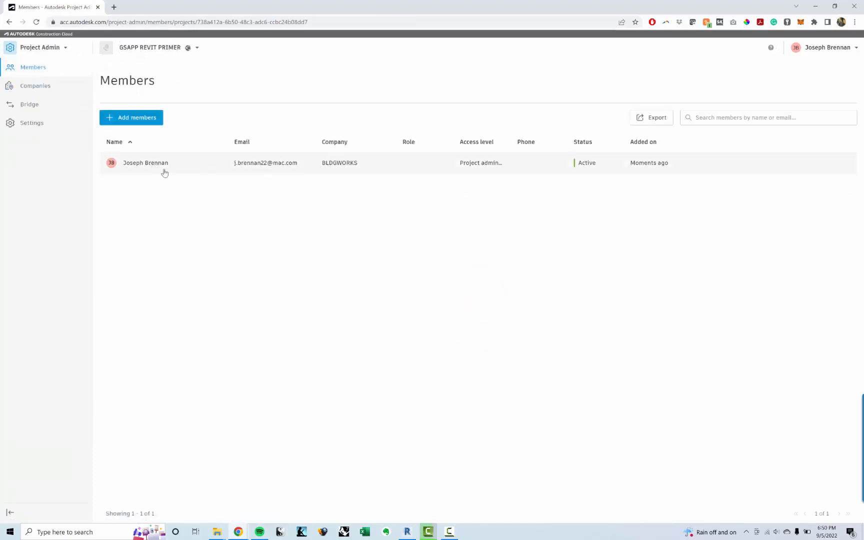
{"action": "left_click", "coordinate": [182, 167]}
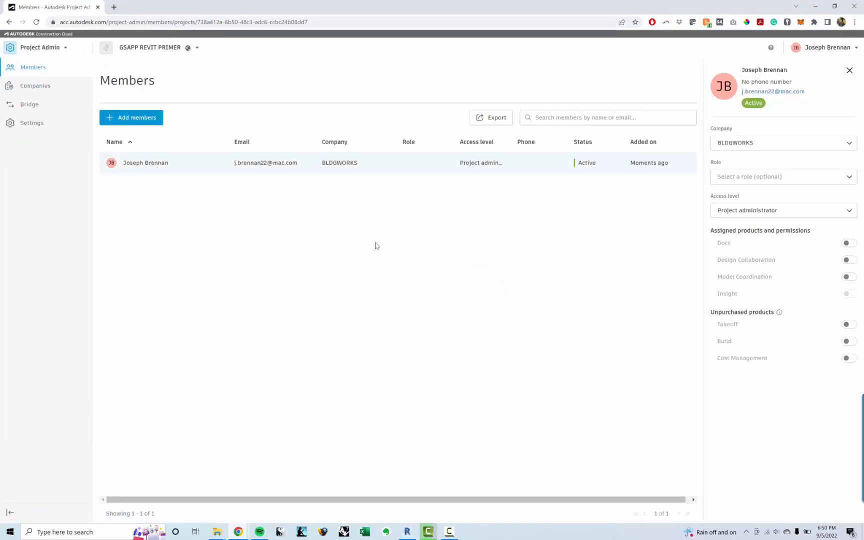
{"action": "left_click", "coordinate": [847, 243]}
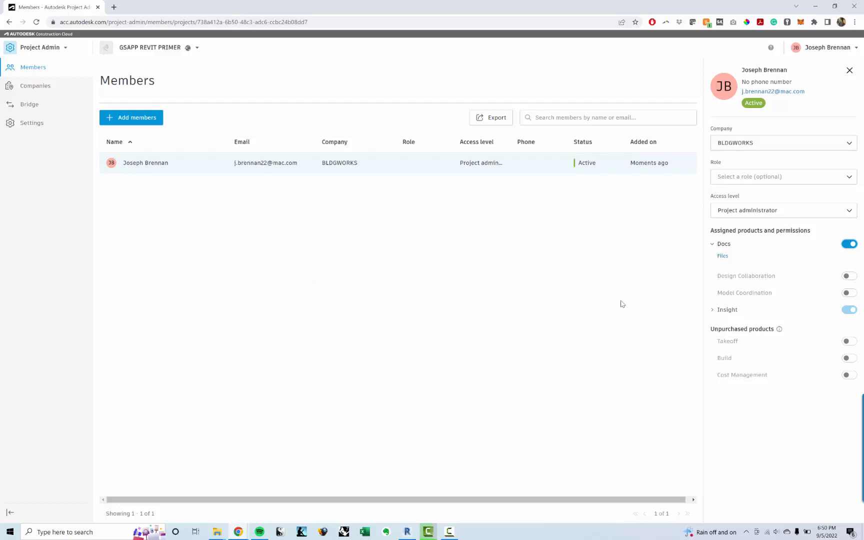
{"action": "left_click", "coordinate": [64, 49]}
{"action": "left_click", "coordinate": [31, 70]}
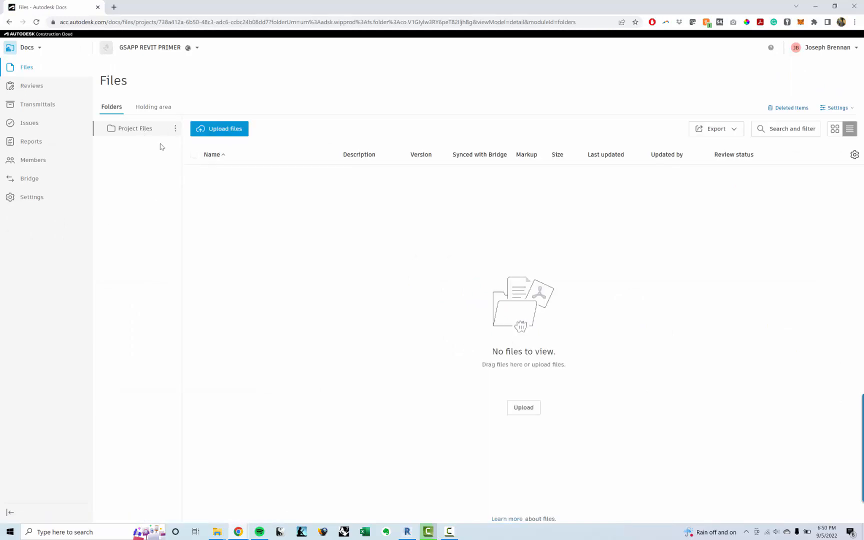
- Add a REVIT MODELS subfolder inside Project Files, open it, and return to Revit
{"action": "right_click", "coordinate": [318, 304]}
{"action": "left_click", "coordinate": [269, 279]}
{"action": "left_click", "coordinate": [175, 129]}
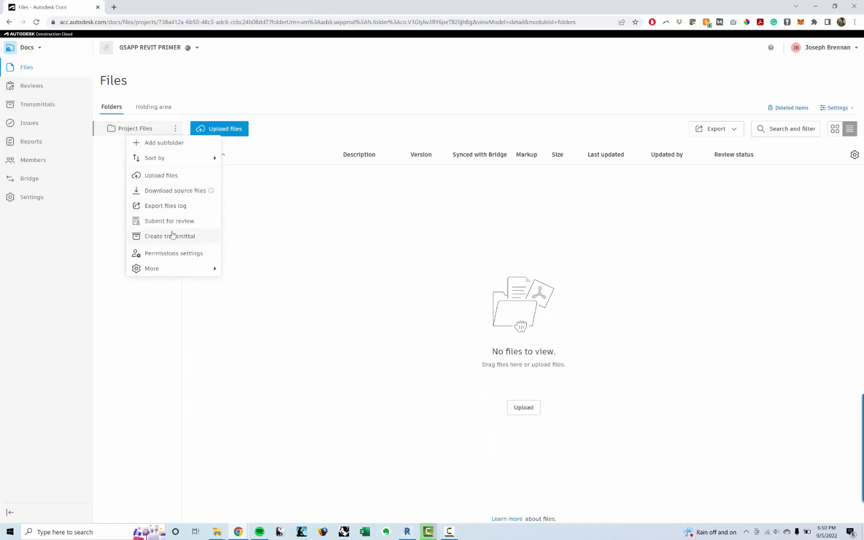
{"action": "left_click", "coordinate": [164, 145]}
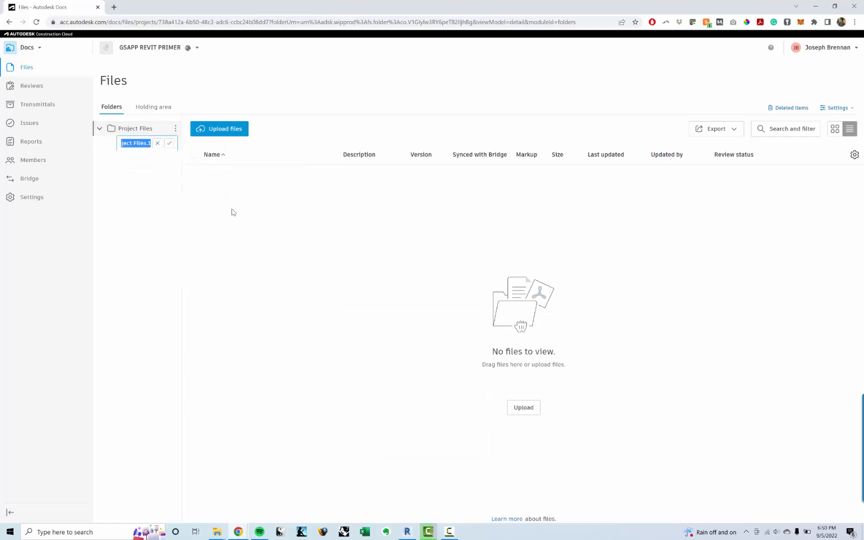
{"action": "type", "text": "REVIT MODELS"}
{"action": "key", "text": "Return"}
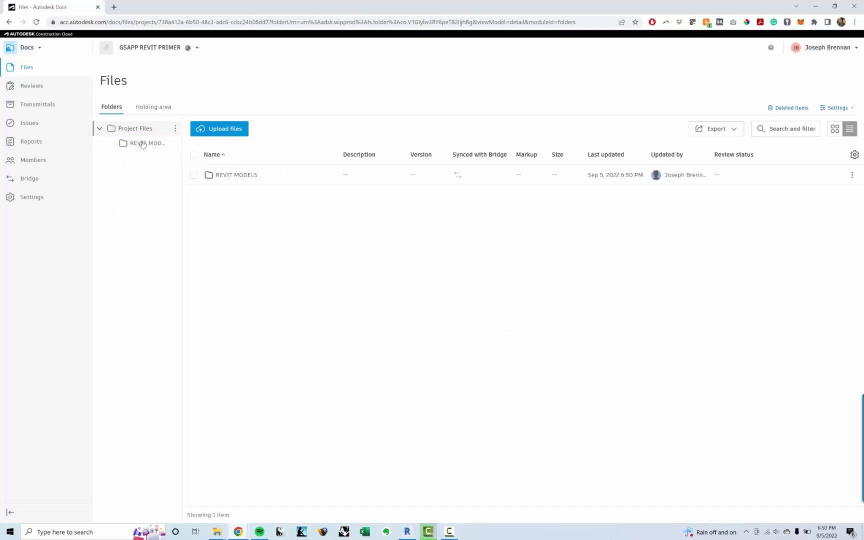
{"action": "left_click", "coordinate": [236, 175]}
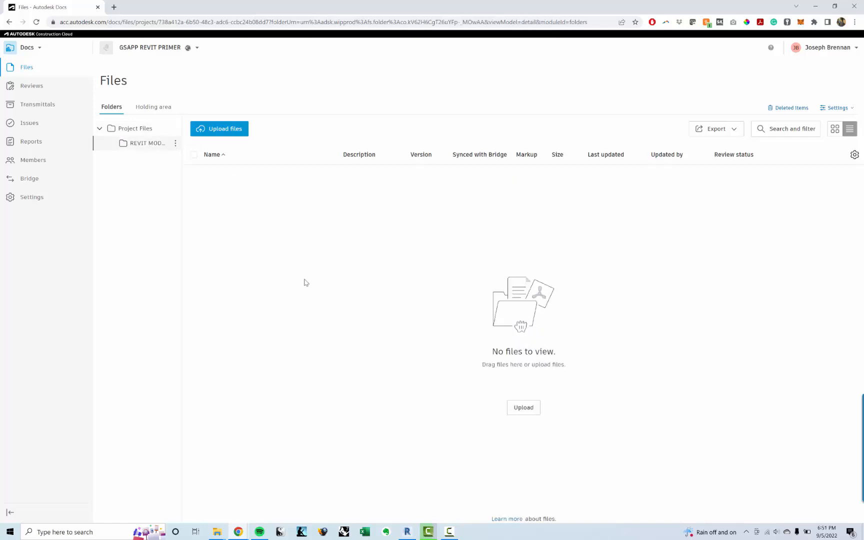
{"action": "left_click", "coordinate": [408, 532]}
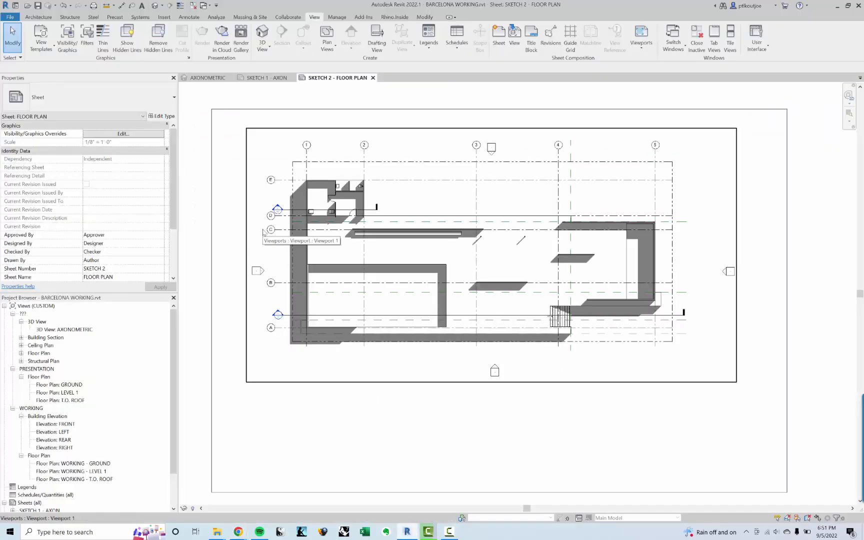
- Enable cloud collaboration on the model with the chosen collaboration method
{"action": "left_click", "coordinate": [288, 17]}
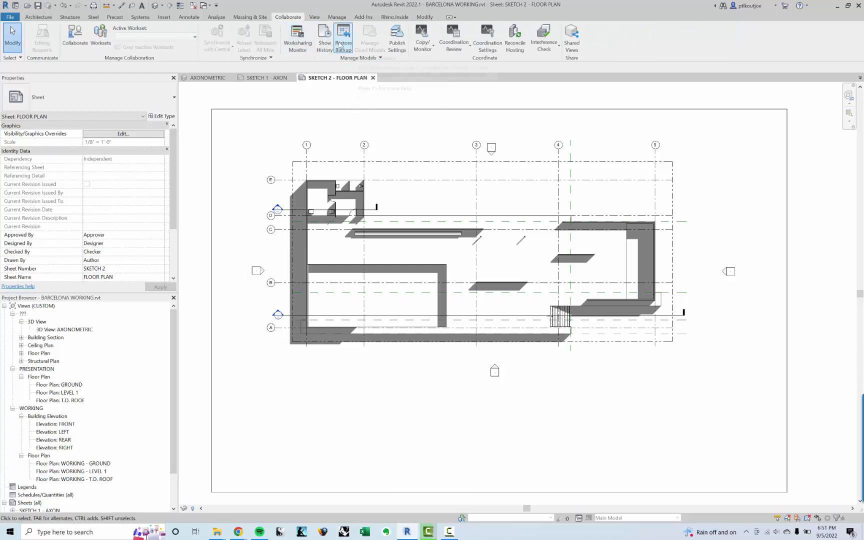
{"action": "left_click", "coordinate": [84, 44]}
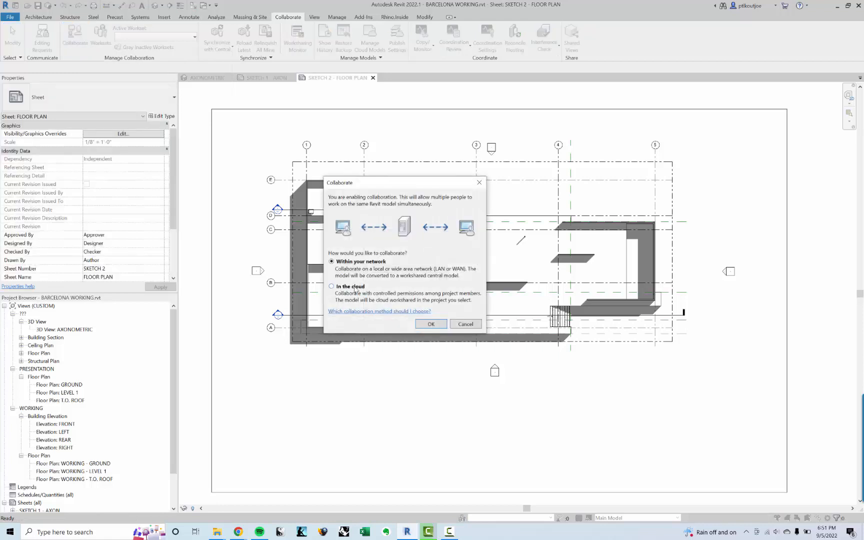
{"action": "left_click", "coordinate": [427, 323]}
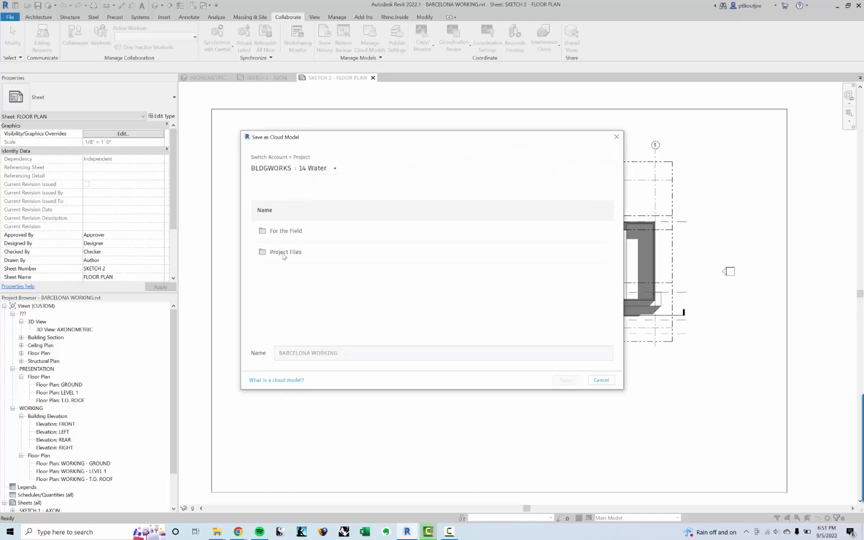
- Save the model as BARCELONA PAVILION in GSAPP REVIT PRIMER's Project Files > REVIT MODELS folder
{"action": "left_click", "coordinate": [304, 173]}
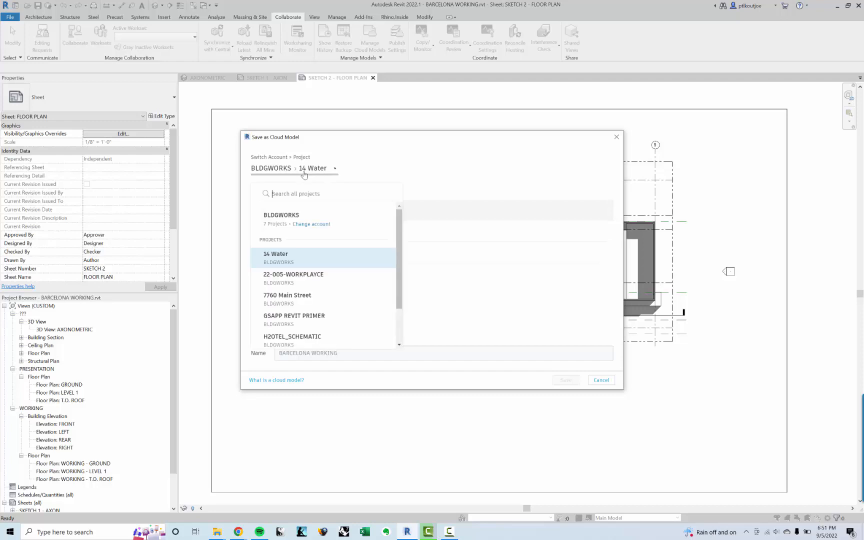
{"action": "scroll", "coordinate": [300, 270], "scroll_direction": "down", "scroll_amount": 1}
{"action": "left_click", "coordinate": [298, 270]}
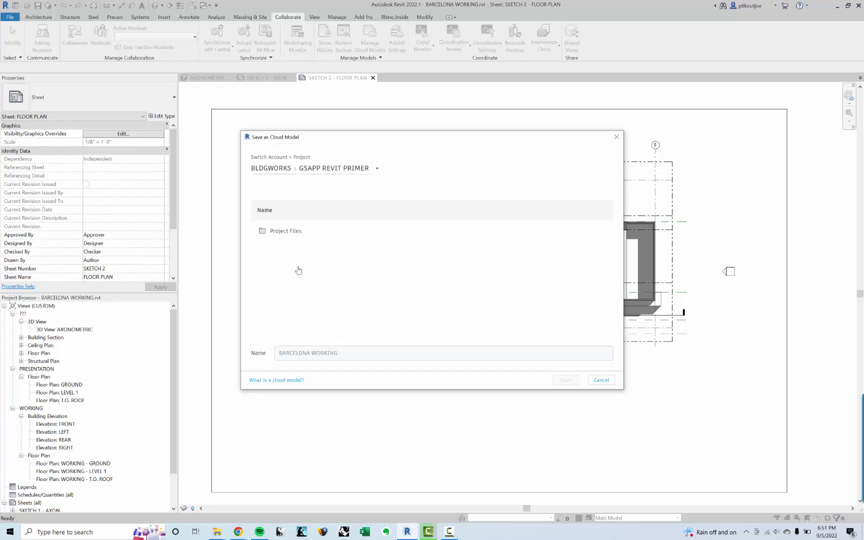
{"action": "left_click", "coordinate": [287, 231]}
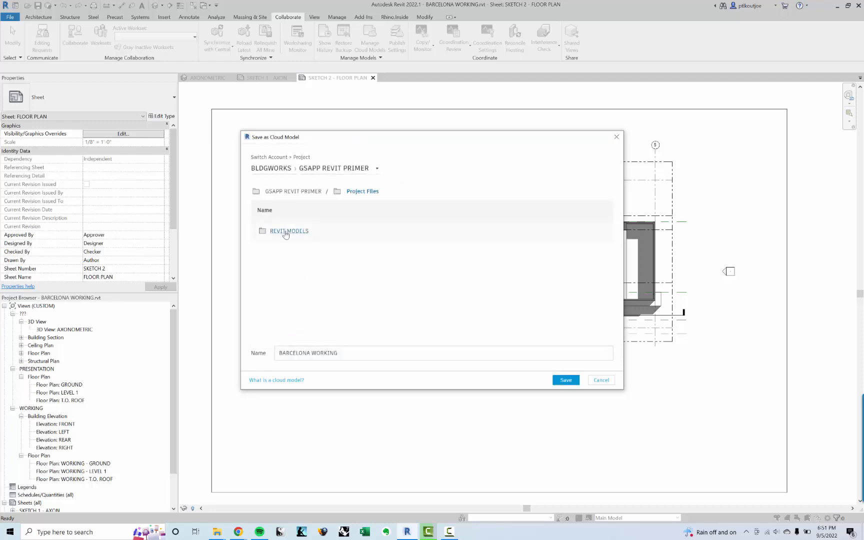
{"action": "left_click", "coordinate": [285, 232]}
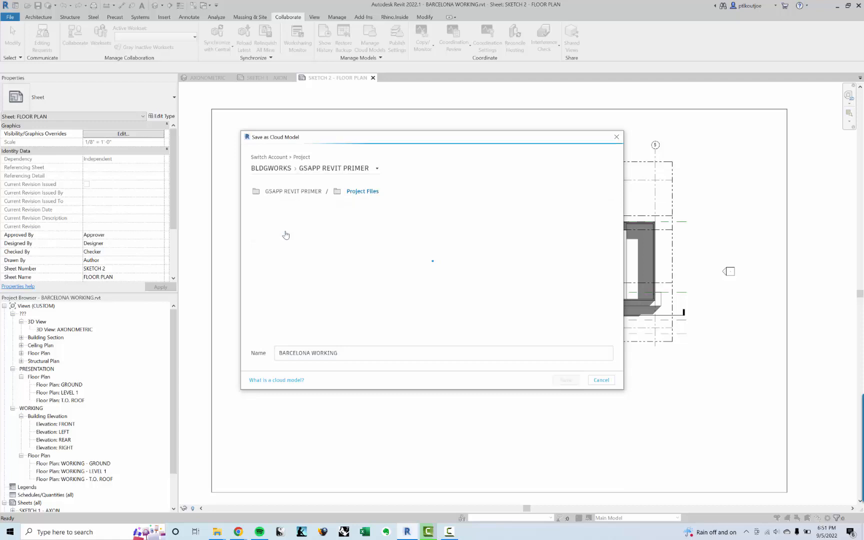
{"action": "left_click", "coordinate": [342, 353]}
{"action": "left_click_drag", "start_coordinate": [342, 354], "coordinate": [306, 352]}
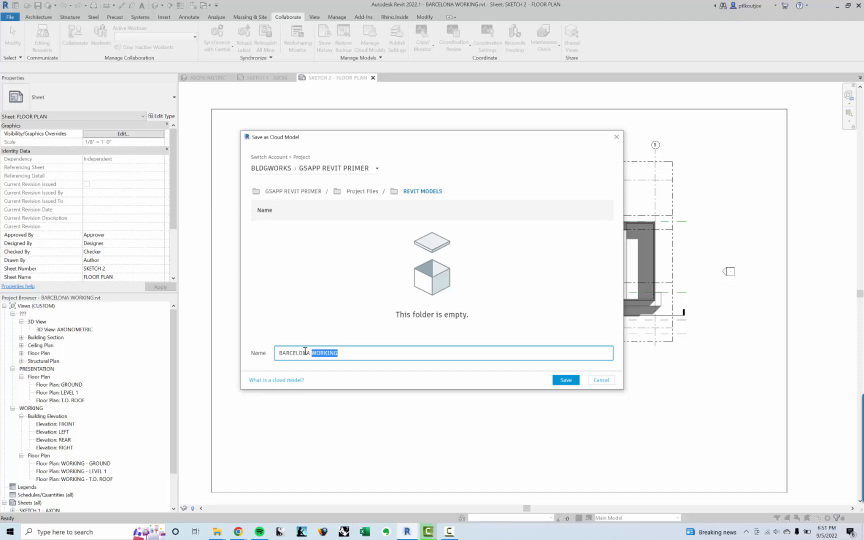
{"action": "key", "text": "BackSpace"}
{"action": "type", "text": "PAVILION"}
{"action": "left_click", "coordinate": [565, 380]}
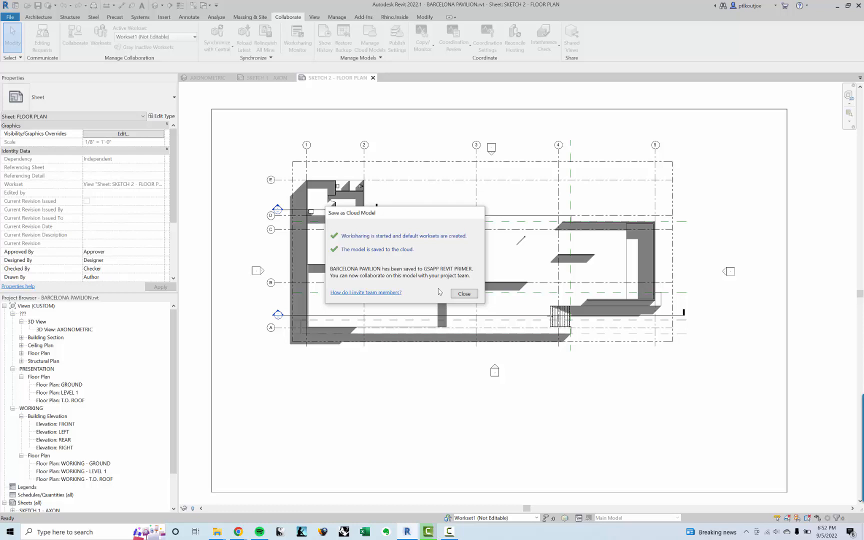
- Dismiss the cloud-save confirmation and synchronize BARCELONA PAVILION with central
{"action": "left_click", "coordinate": [463, 294]}
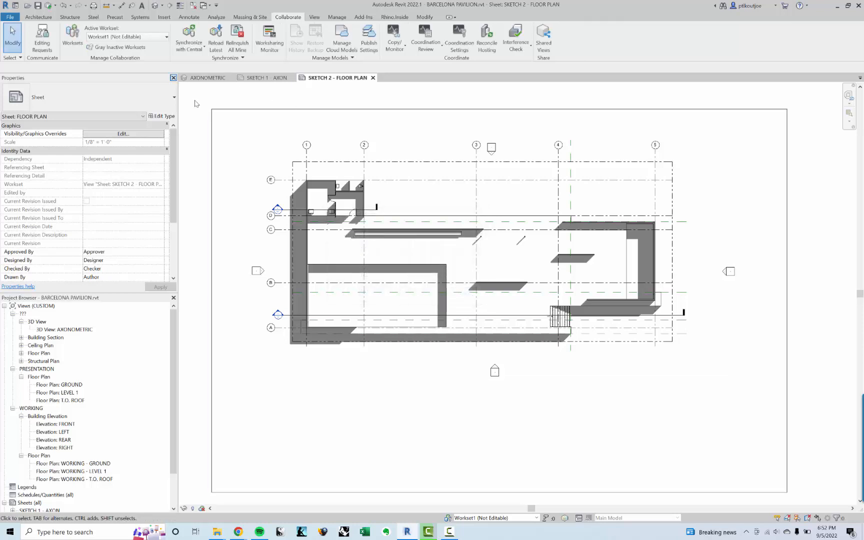
{"action": "left_click", "coordinate": [48, 6]}
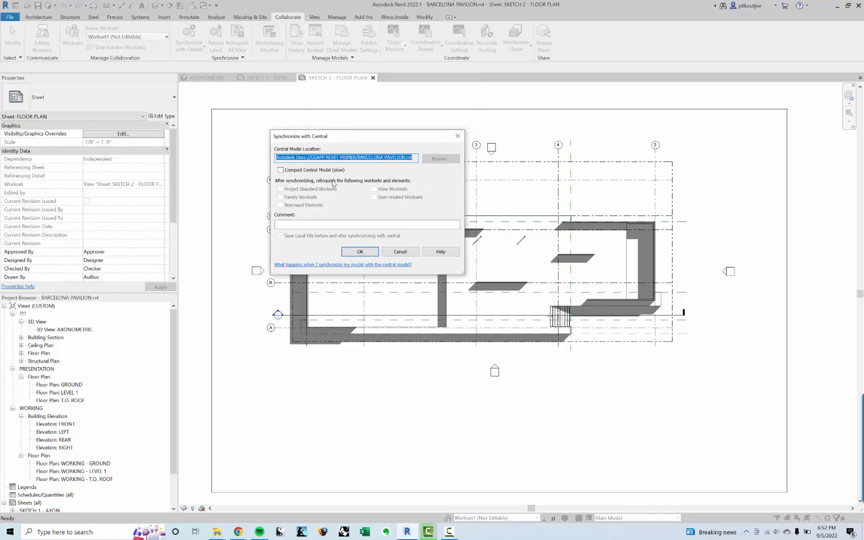
{"action": "left_click", "coordinate": [360, 251]}
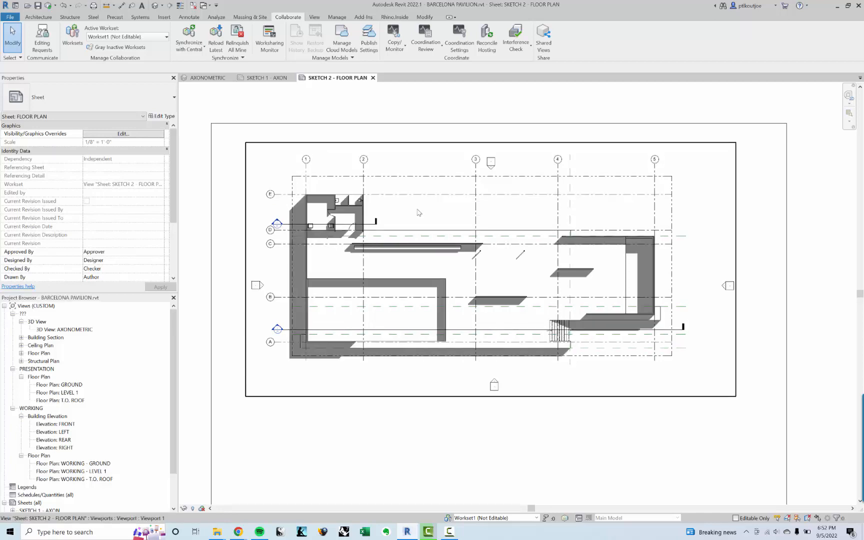
- Zoom in on the sheet and activate the floor plan viewport for editing
{"action": "middle_click_drag", "start_coordinate": [435, 413], "coordinate": [477, 411]}
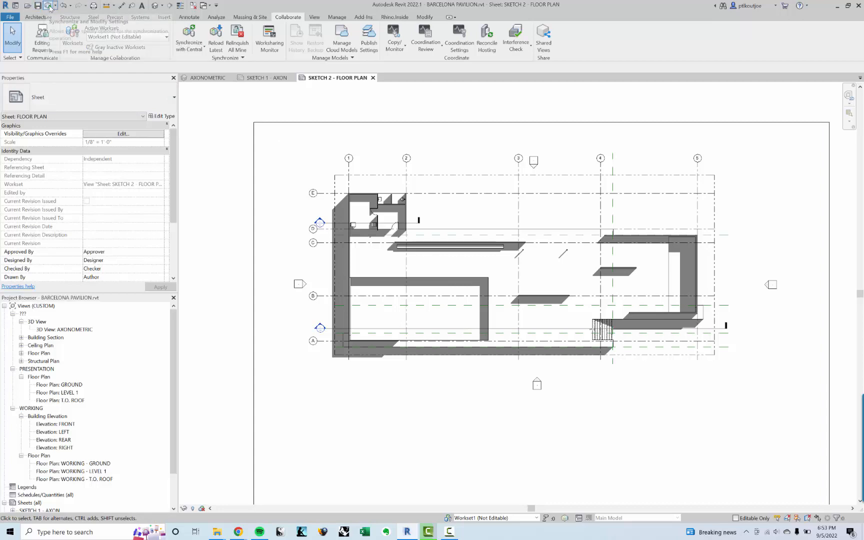
{"action": "middle_click_drag", "start_coordinate": [469, 220], "coordinate": [456, 221]}
{"action": "scroll", "coordinate": [456, 227], "scroll_direction": "up", "scroll_amount": 1}
{"action": "scroll", "coordinate": [454, 243], "scroll_direction": "up", "scroll_amount": 3}
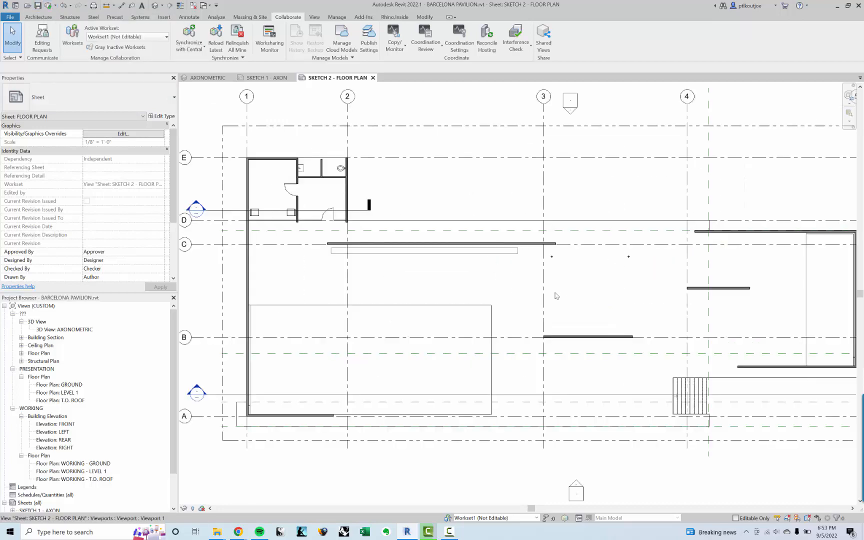
{"action": "left_click", "coordinate": [417, 254]}
{"action": "scroll", "coordinate": [408, 254], "scroll_direction": "up", "scroll_amount": 3}
{"action": "double_click", "coordinate": [403, 257]}
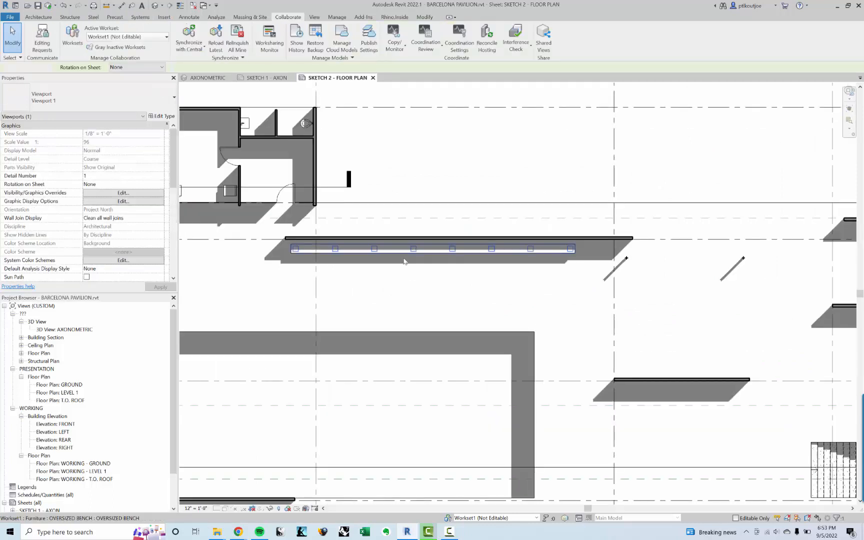
- Move the short lower-right Generic 6" wall slightly up, then bring up the synchronize settings
{"action": "left_click", "coordinate": [402, 252]}
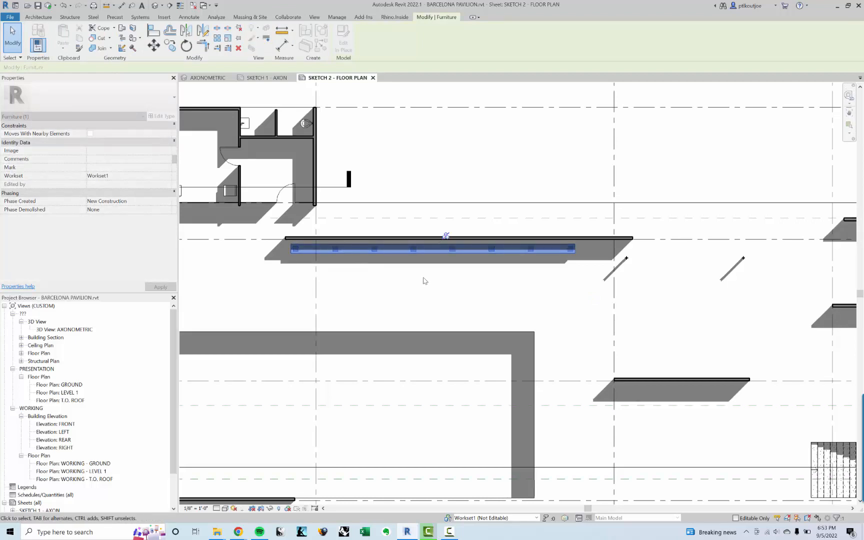
{"action": "left_click", "coordinate": [597, 336]}
{"action": "left_click_drag", "start_coordinate": [629, 380], "coordinate": [632, 359]}
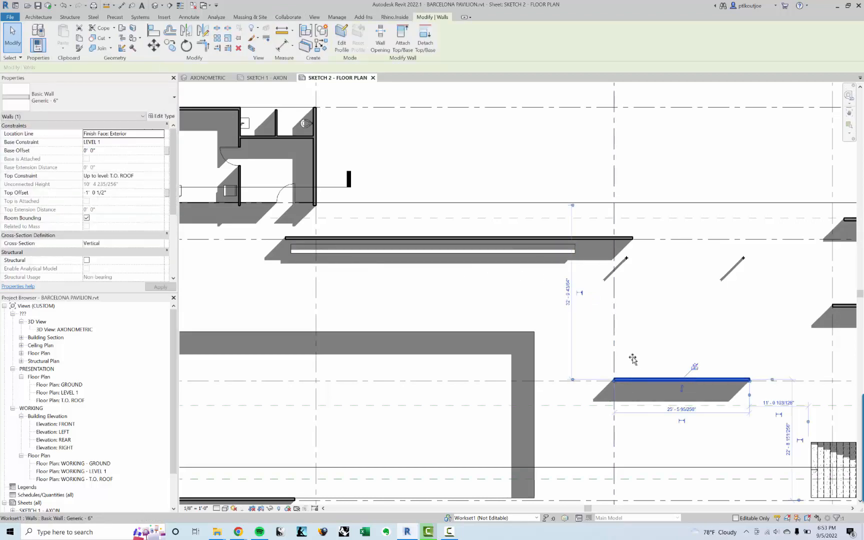
{"action": "left_click", "coordinate": [665, 312]}
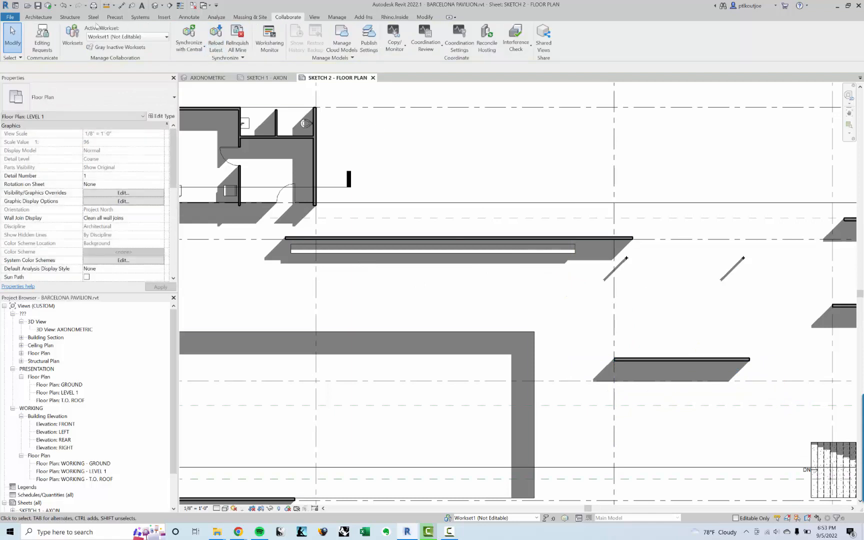
{"action": "left_click", "coordinate": [50, 7]}
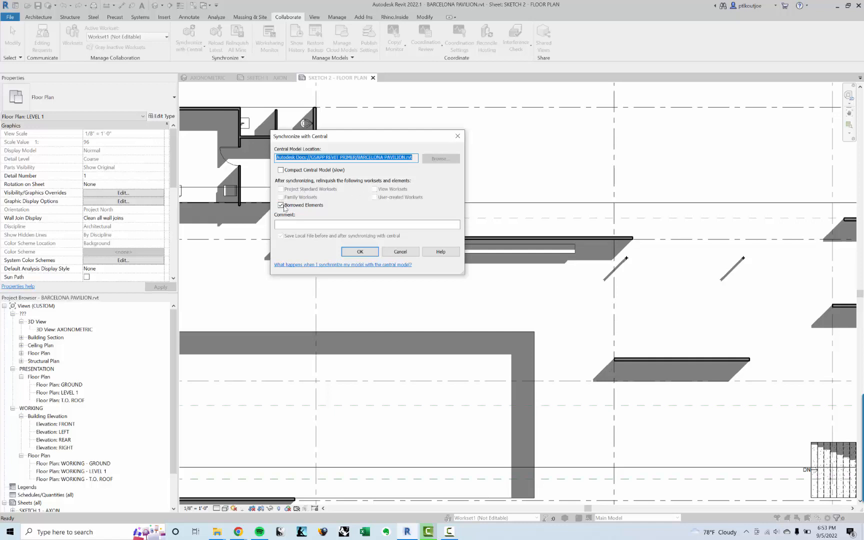
- Synchronize the moved wall to the central cloud model, then attempt undo twice with Ctrl+Z
{"action": "left_click", "coordinate": [364, 251]}
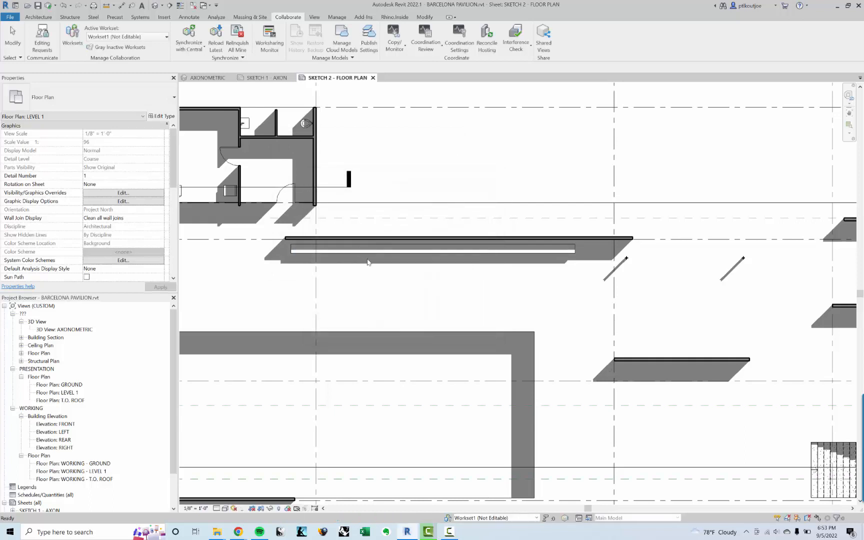
{"action": "key", "text": "ctrl+z"}
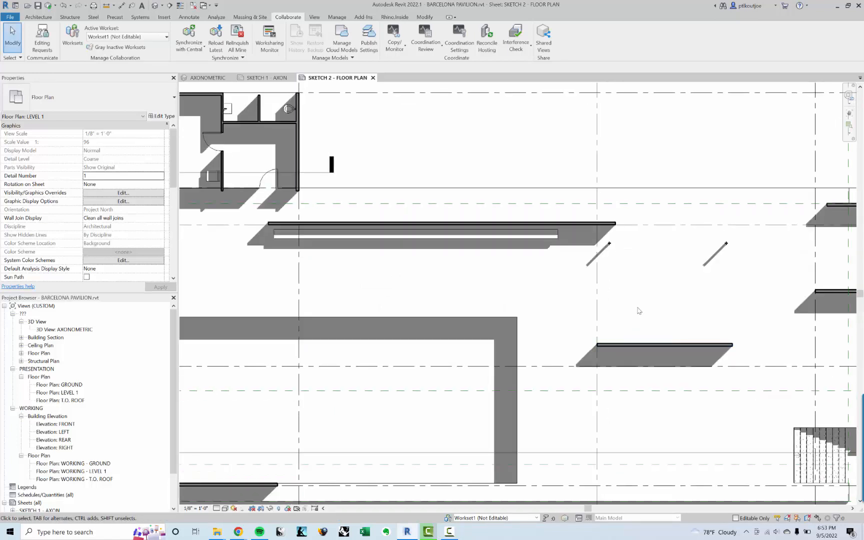
{"action": "key", "text": "ctrl+z"}
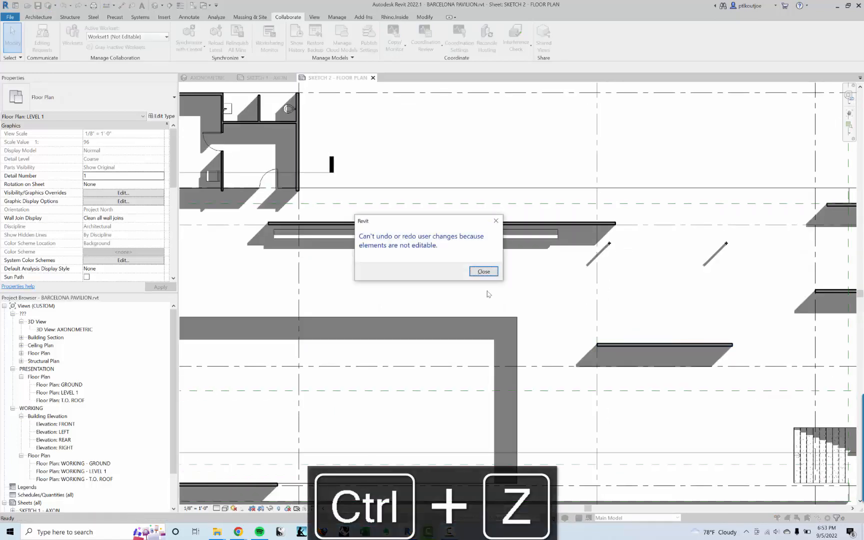
- Dismiss the 'Can't undo' warning and pan the SKETCH 2 floor plan slightly
{"action": "left_click", "coordinate": [483, 272]}
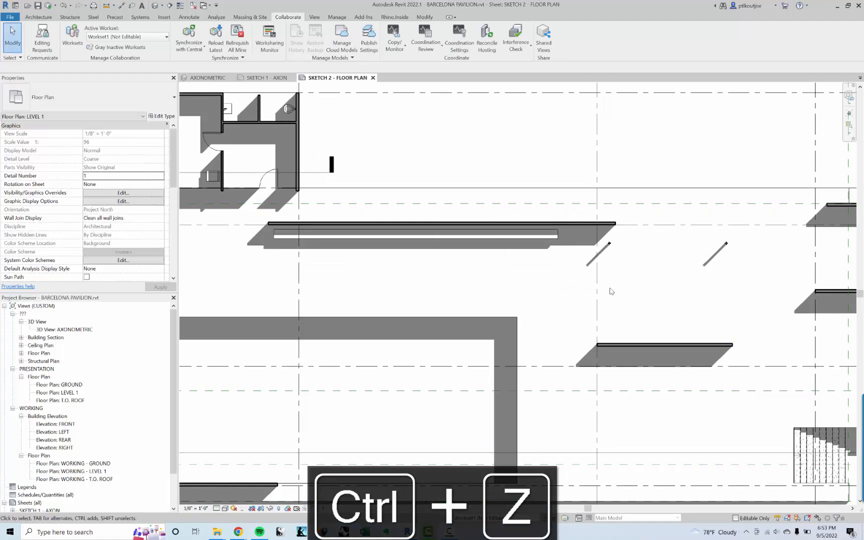
{"action": "middle_click_drag", "start_coordinate": [463, 281], "coordinate": [443, 282]}
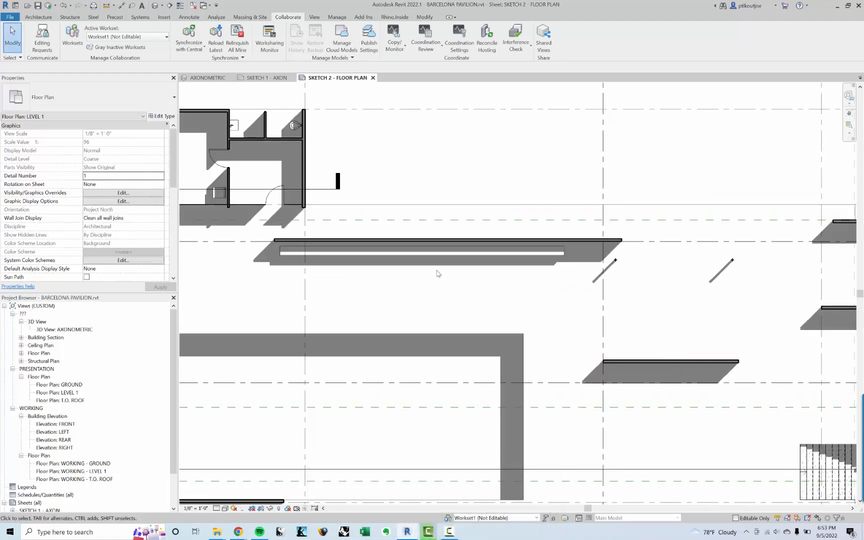
{"action": "mouse_move", "coordinate": [239, 533]}
{"action": "scroll", "coordinate": [420, 175], "scroll_direction": "down", "scroll_amount": 2}
{"action": "scroll", "coordinate": [425, 175], "scroll_direction": "up", "scroll_amount": 2}
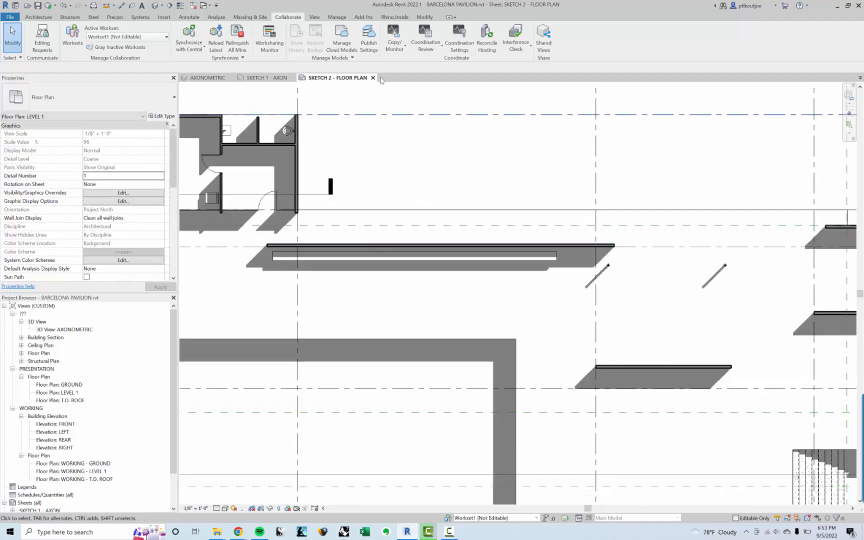
- Publish the latest BARCELONA PAVILION.rvt in the GSAPP REVIT PRIMER project via Manage Cloud Models
{"action": "left_click", "coordinate": [347, 44]}
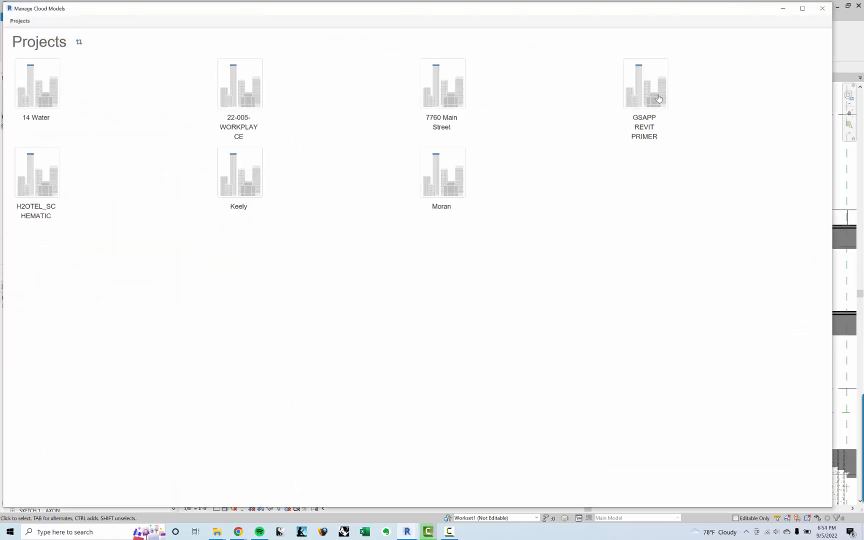
{"action": "left_click", "coordinate": [640, 98]}
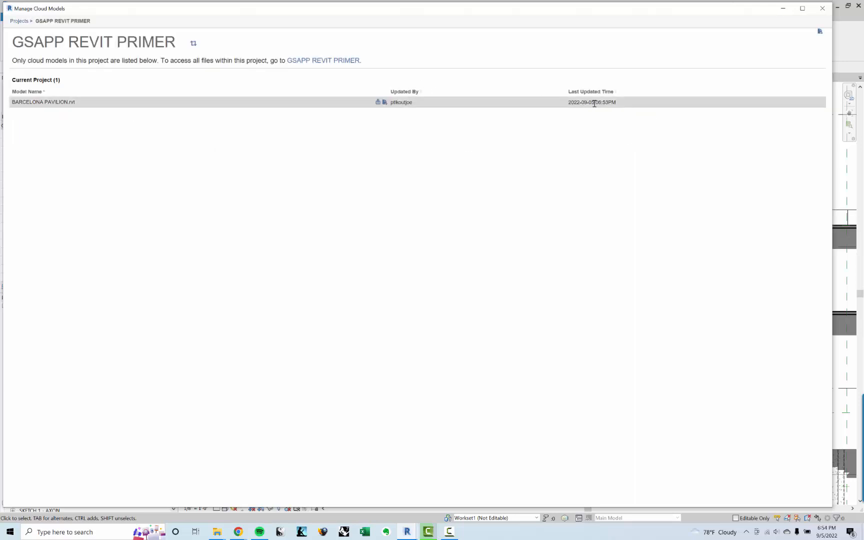
{"action": "left_click", "coordinate": [379, 103]}
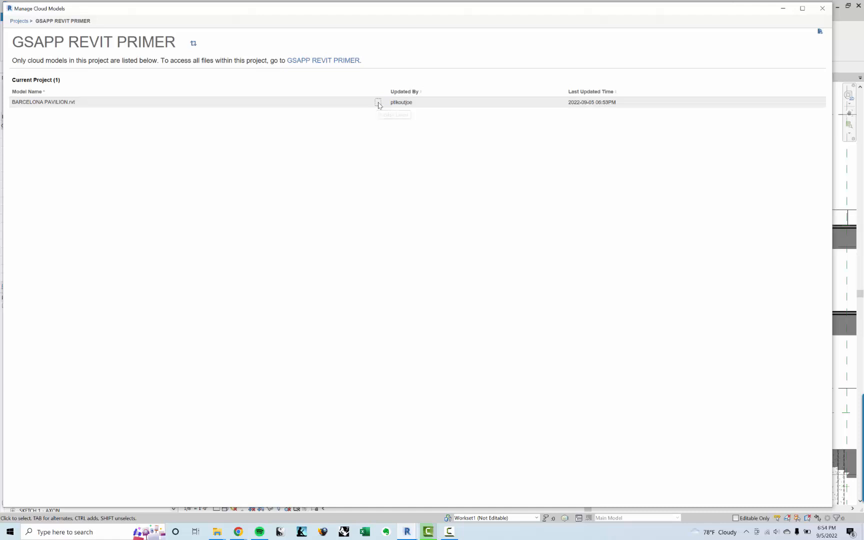
{"action": "left_click", "coordinate": [464, 141]}
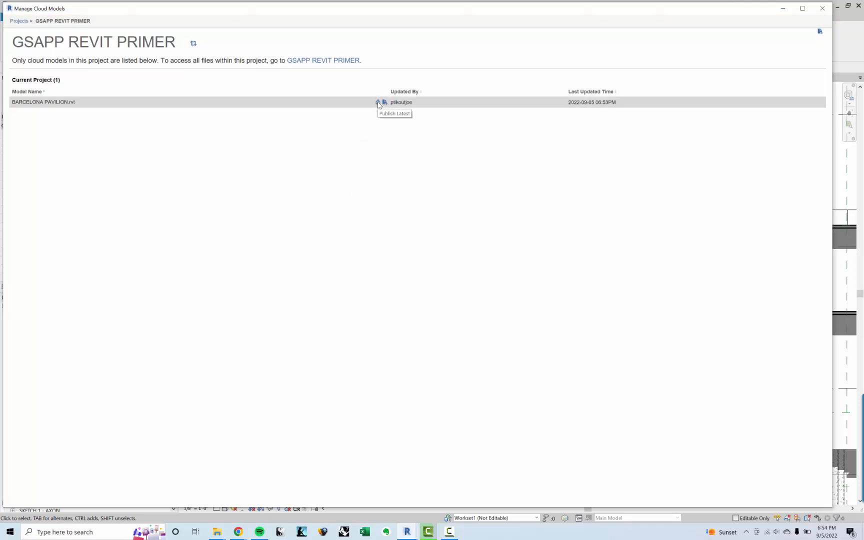
{"action": "left_click", "coordinate": [823, 8]}
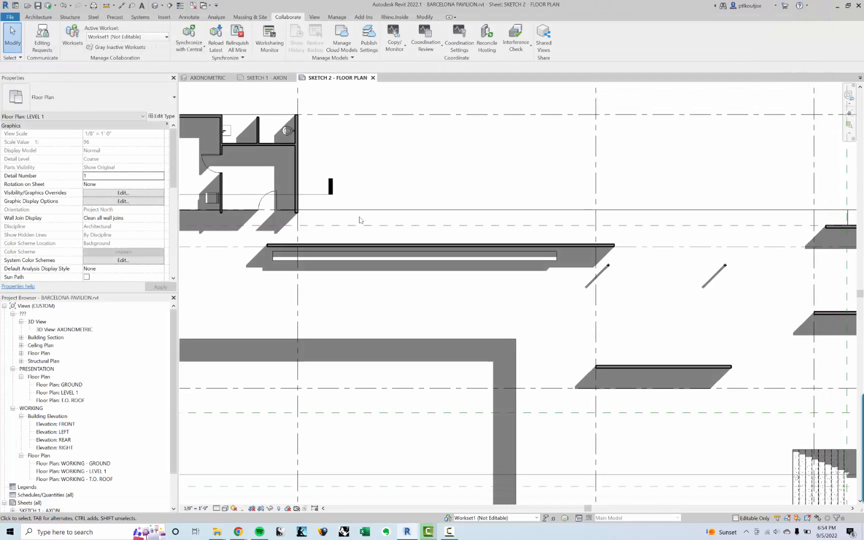
- From the Autodesk Docs files page, open version V3 of BARCELONA PAVILION.rvt in the 3D viewer
{"action": "mouse_move", "coordinate": [239, 532]}
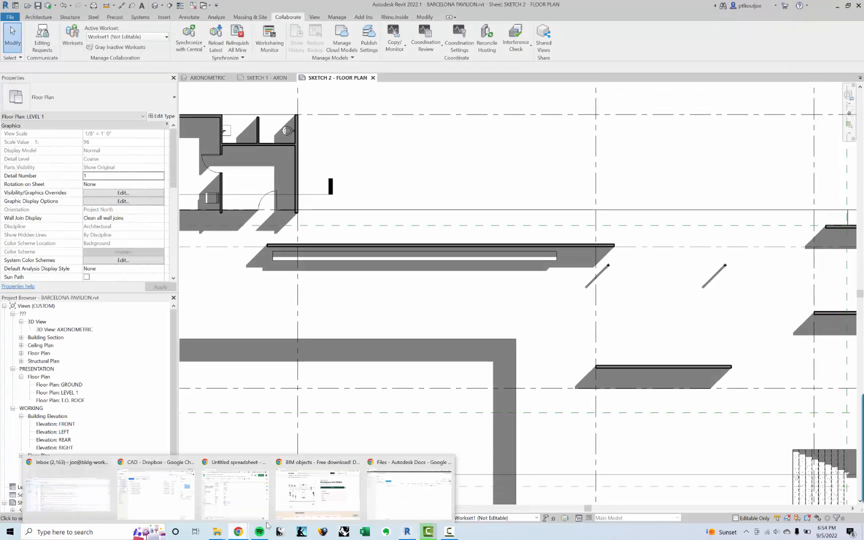
{"action": "left_click", "coordinate": [409, 500]}
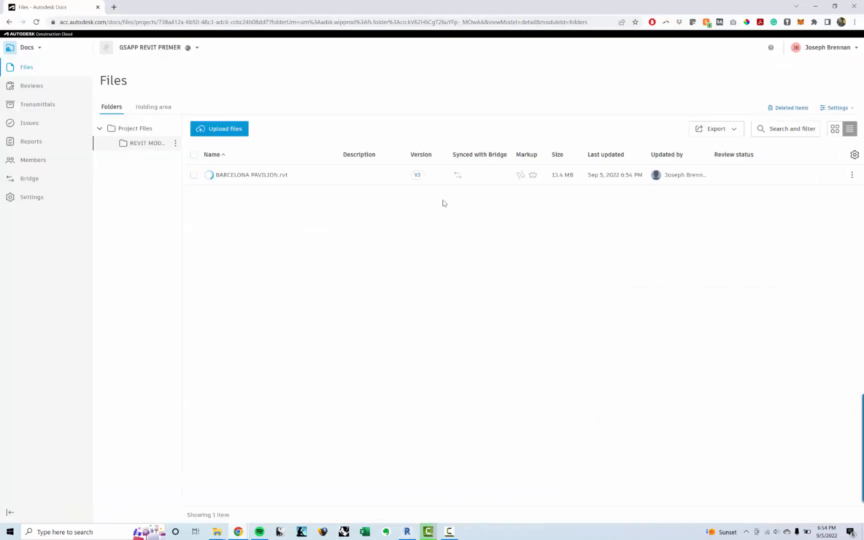
{"action": "left_click", "coordinate": [418, 176]}
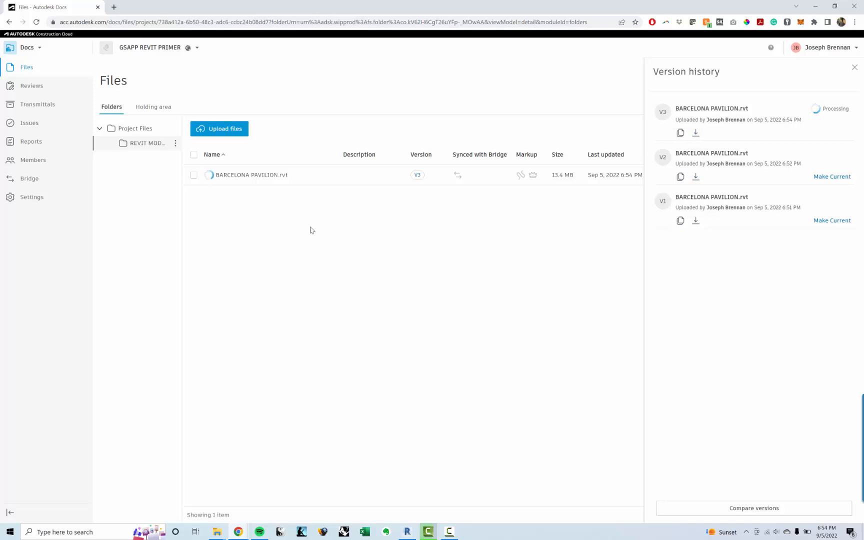
{"action": "left_click", "coordinate": [296, 176]}
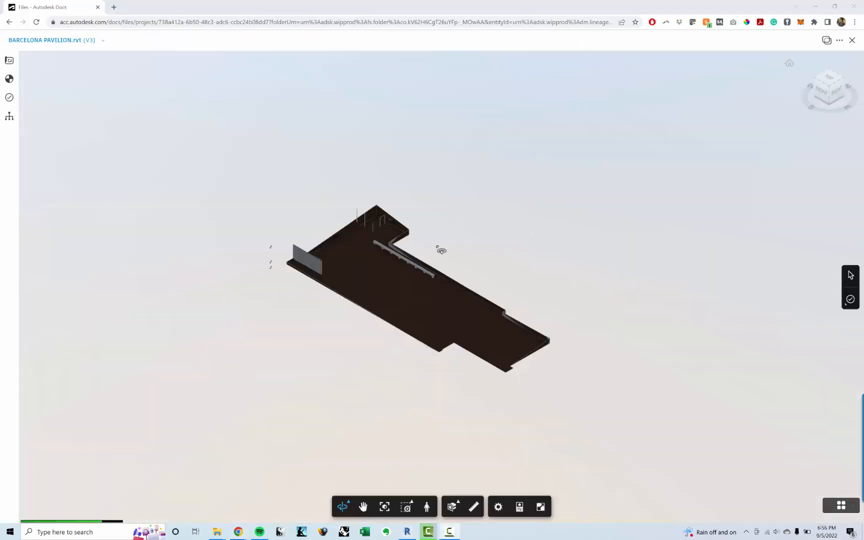
- Return to the file list, reopen BARCELONA PAVILION.rvt and orbit to a side view
{"action": "left_click", "coordinate": [9, 22]}
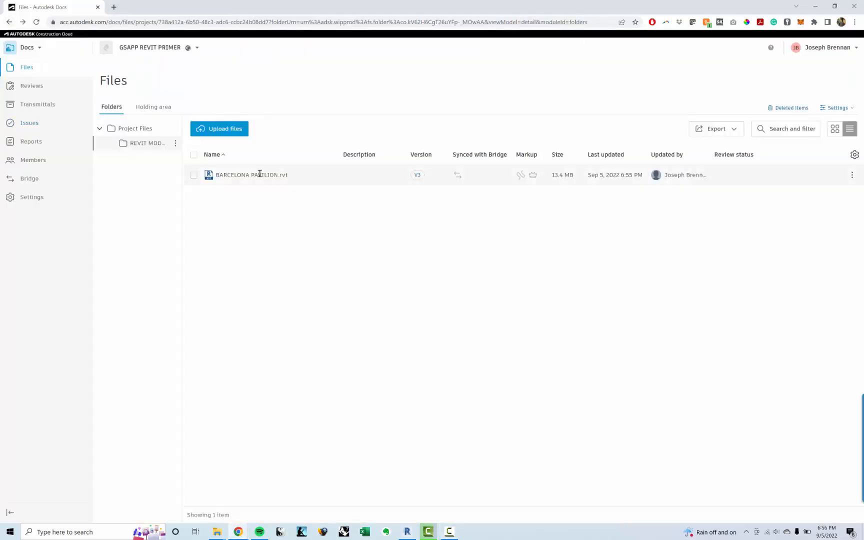
{"action": "left_click", "coordinate": [275, 176]}
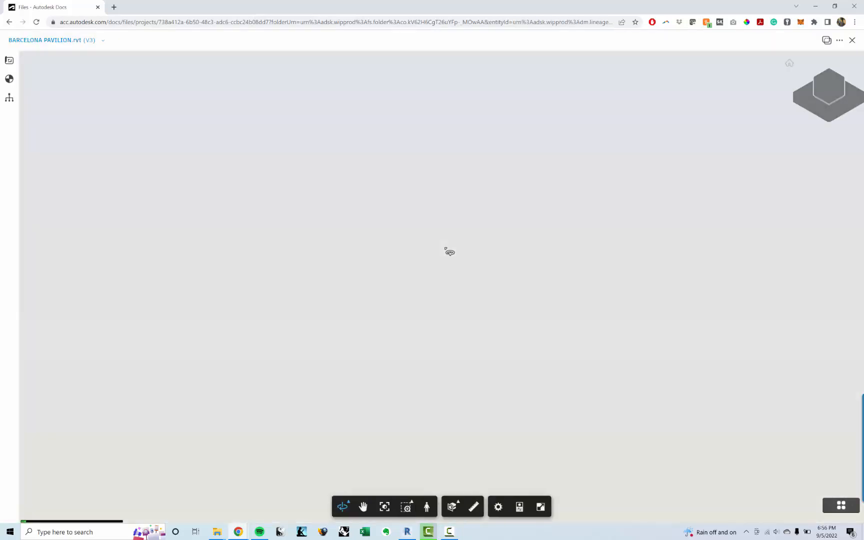
{"action": "left_click_drag", "start_coordinate": [398, 311], "coordinate": [444, 303]}
{"action": "scroll", "coordinate": [444, 303], "scroll_direction": "up", "scroll_amount": 5}
{"action": "scroll", "coordinate": [444, 303], "scroll_direction": "up", "scroll_amount": 3}
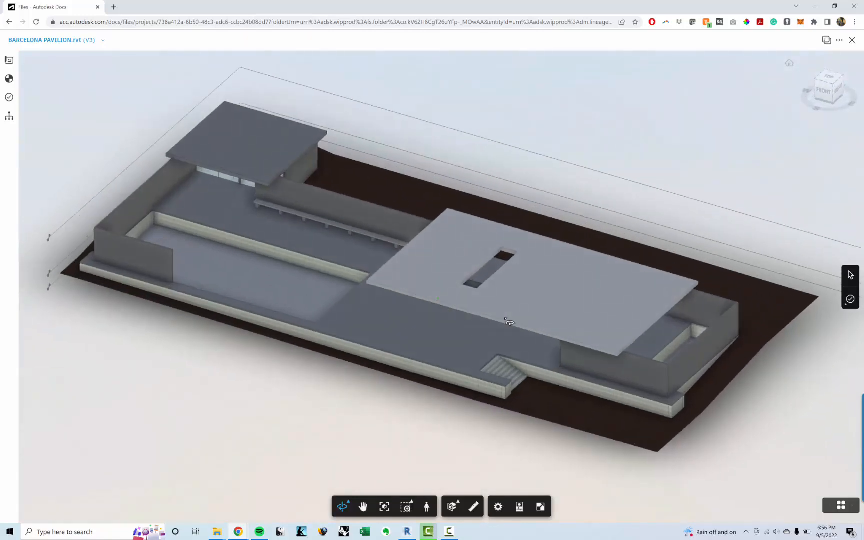
- Slide a section plane through the pavilion and start a measurement at the slab edge
{"action": "left_click", "coordinate": [452, 506]}
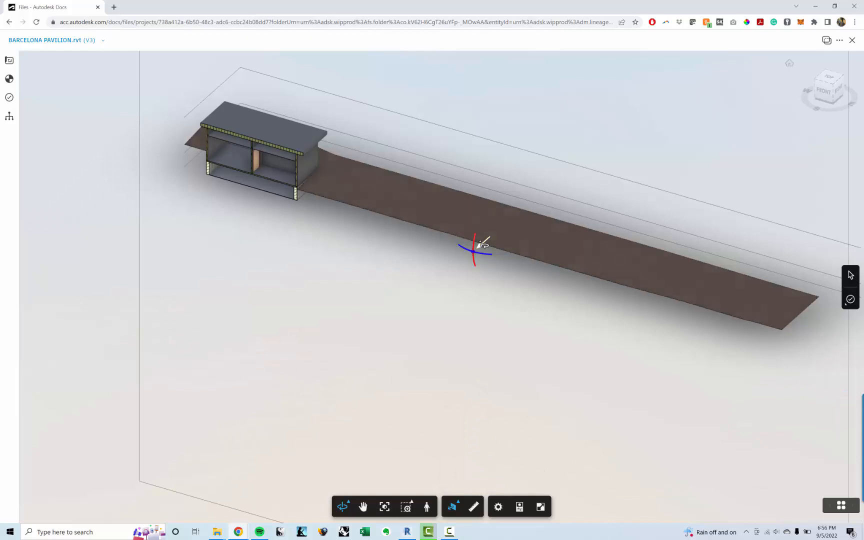
{"action": "left_click_drag", "start_coordinate": [481, 246], "coordinate": [400, 314]}
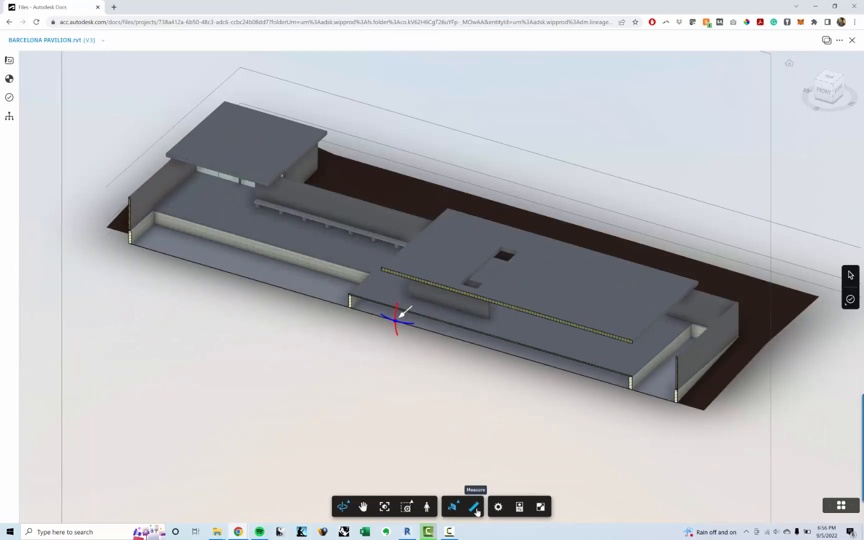
{"action": "left_click", "coordinate": [474, 507]}
{"action": "left_click", "coordinate": [405, 273]}
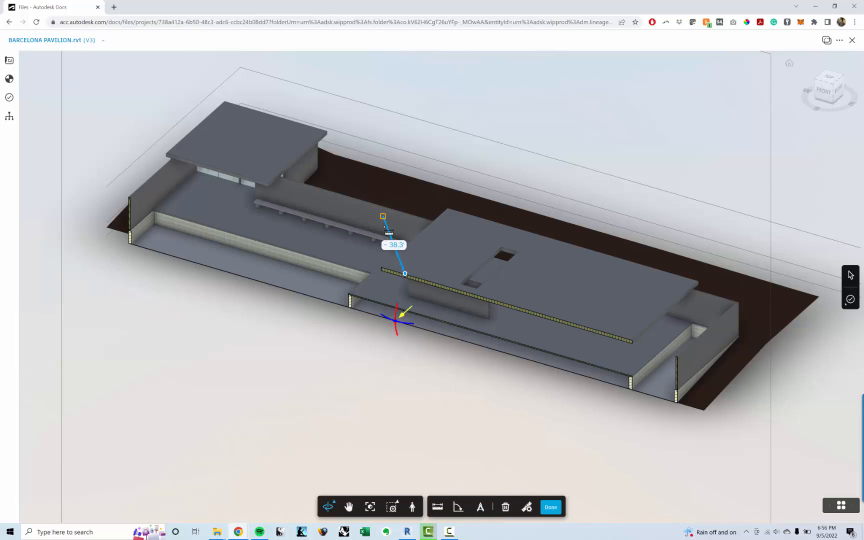
{"action": "scroll", "coordinate": [395, 273], "scroll_direction": "up", "scroll_amount": 1}
- Complete the 26.6' measurement and then delete it
{"action": "left_click", "coordinate": [379, 267]}
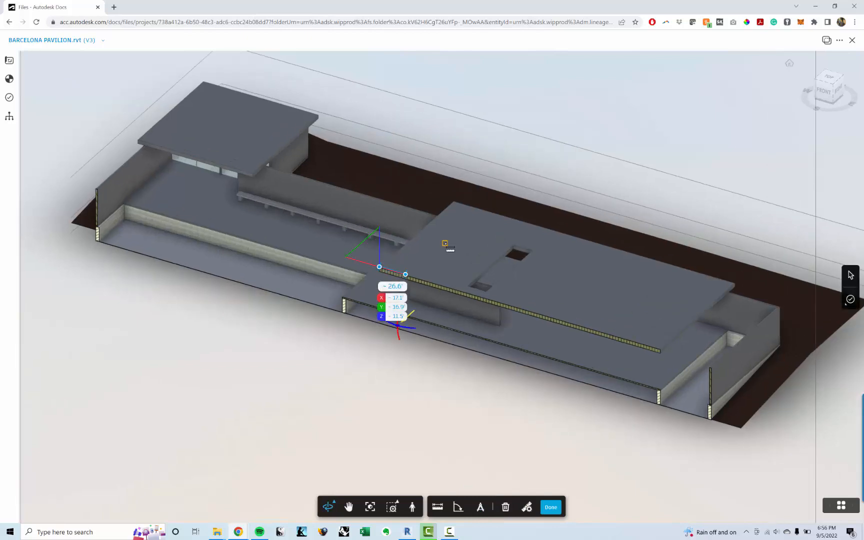
{"action": "scroll", "coordinate": [376, 290], "scroll_direction": "up", "scroll_amount": 3}
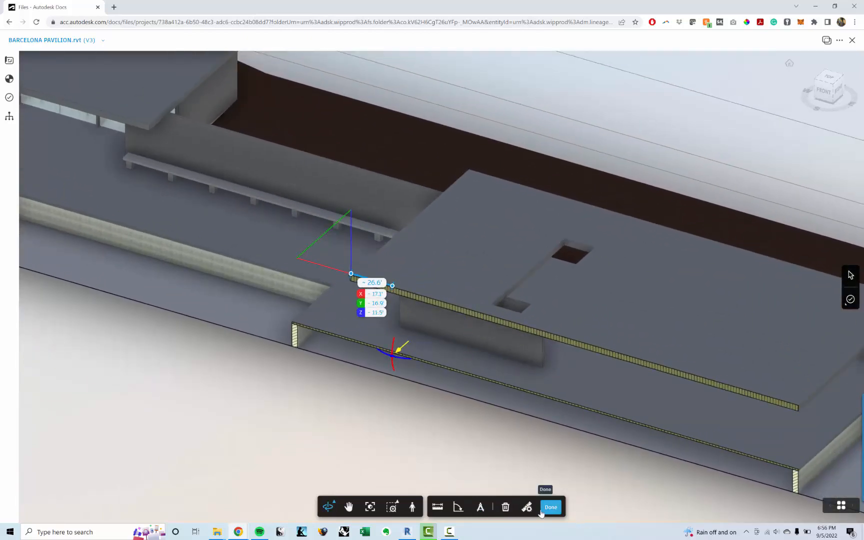
{"action": "left_click", "coordinate": [506, 508]}
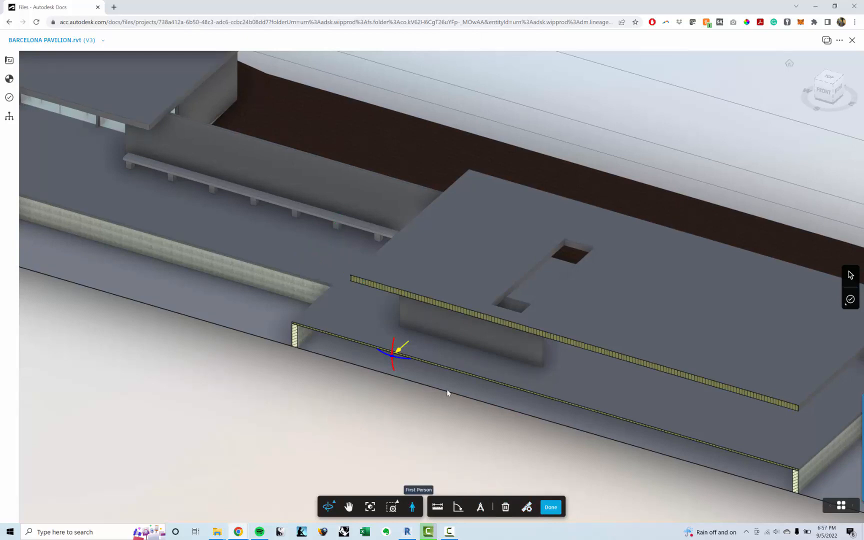
- Teleport onto the roof slab edge in First Person, exit it, and toggle the files panel
{"action": "left_click", "coordinate": [412, 507]}
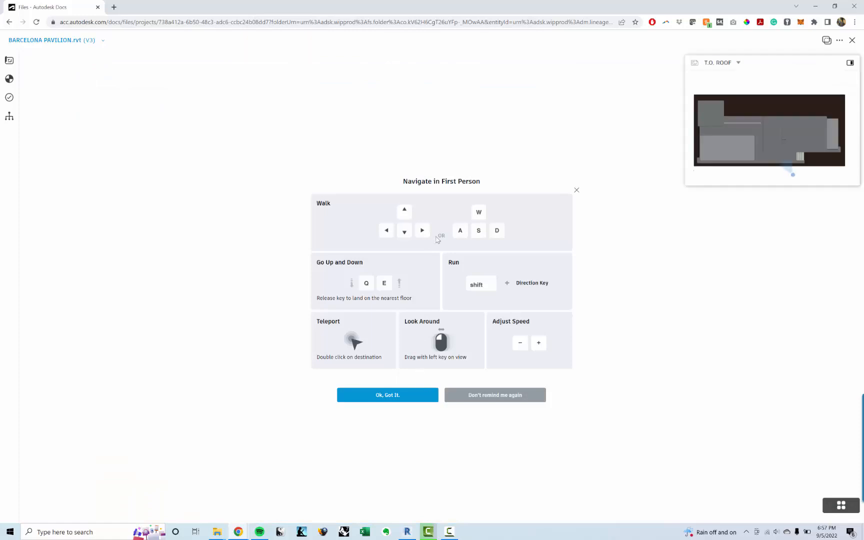
{"action": "left_click", "coordinate": [411, 395]}
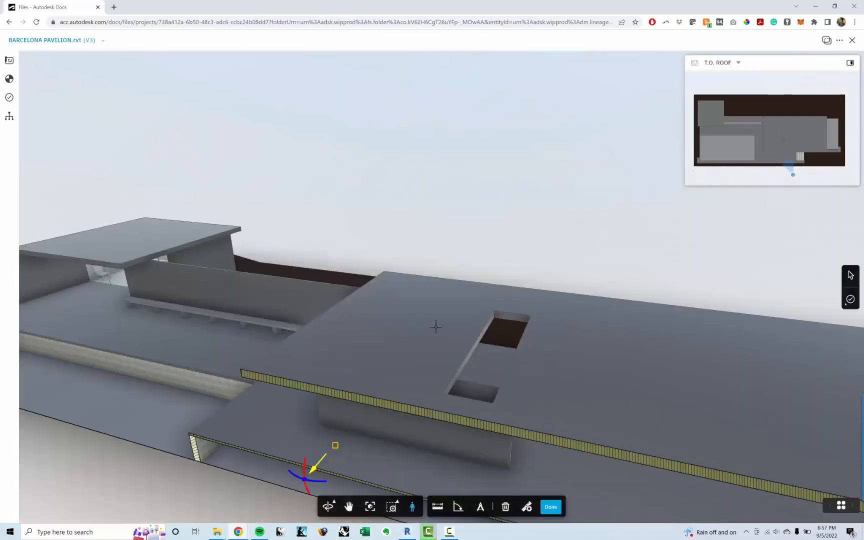
{"action": "double_click", "coordinate": [300, 384]}
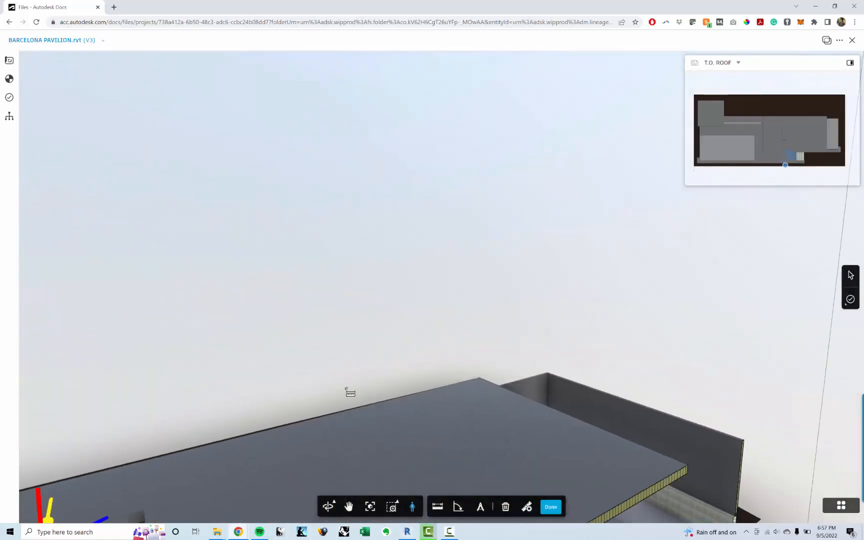
{"action": "left_click", "coordinate": [415, 508]}
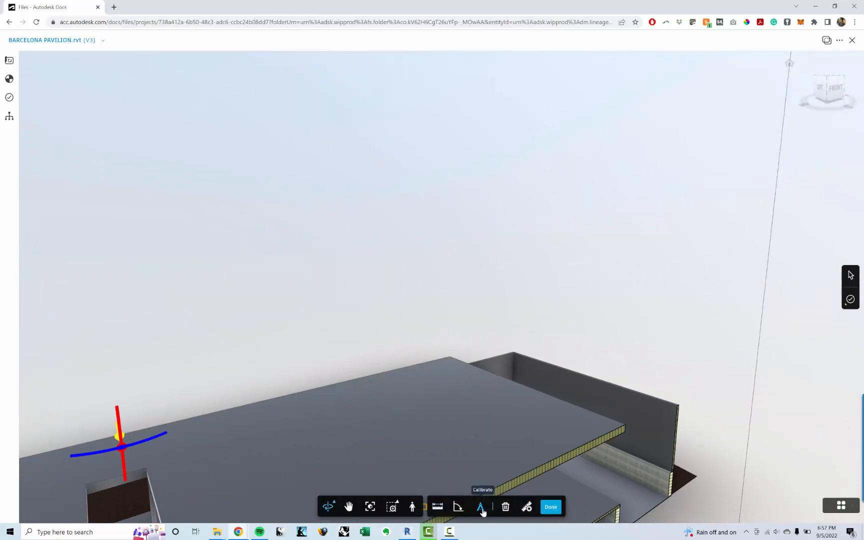
{"action": "left_click", "coordinate": [809, 459]}
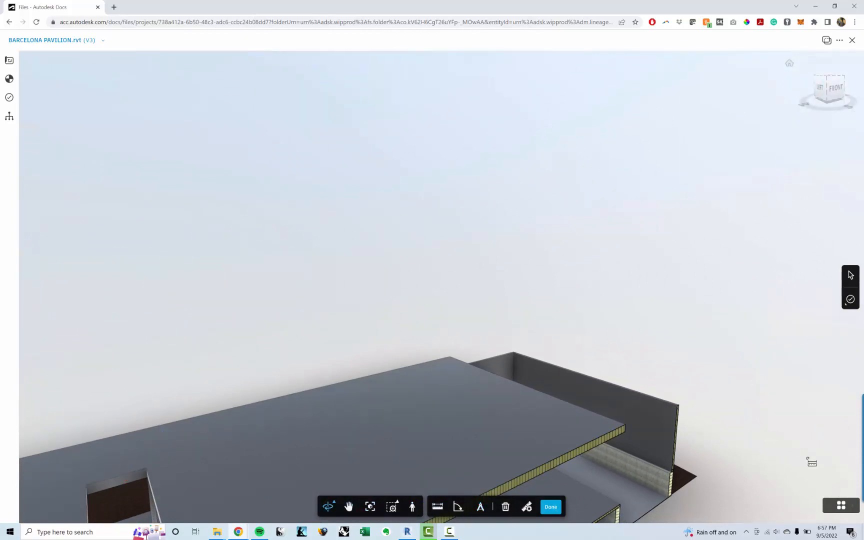
{"action": "left_click", "coordinate": [840, 506]}
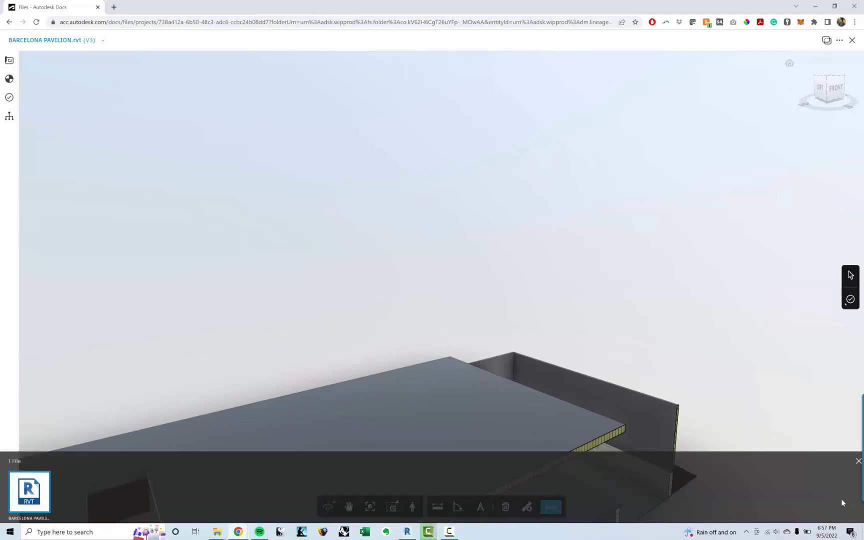
{"action": "left_click", "coordinate": [858, 460]}
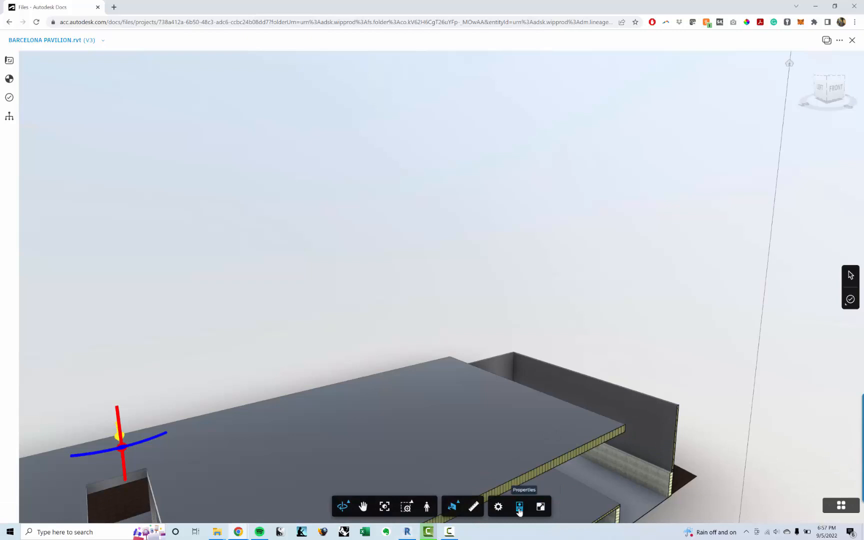
- Show the Properties panel, remove the section cut and orbit to reveal the roof opening
{"action": "left_click", "coordinate": [519, 506]}
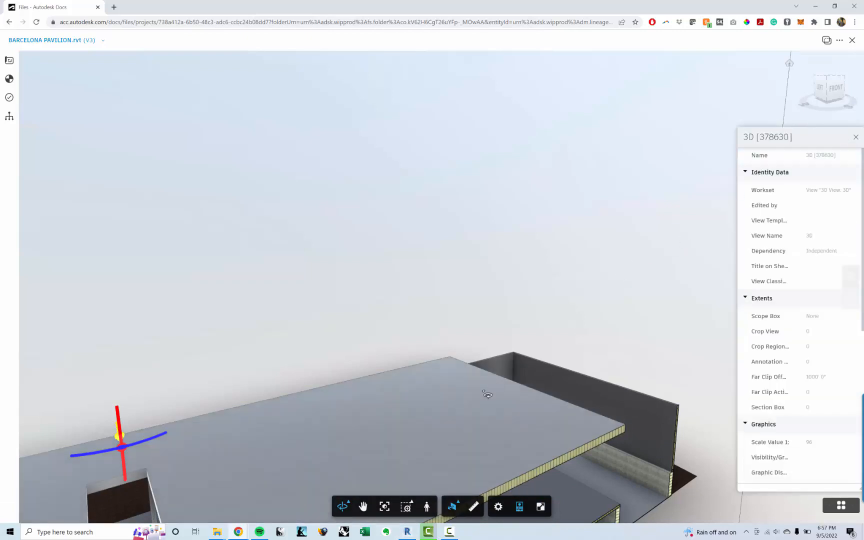
{"action": "left_click", "coordinate": [456, 507]}
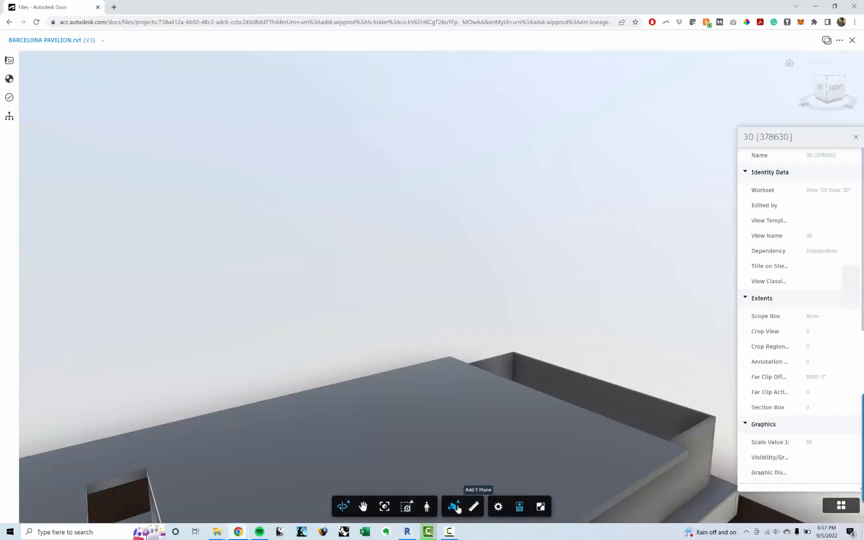
{"action": "left_click_drag", "start_coordinate": [492, 368], "coordinate": [520, 388]}
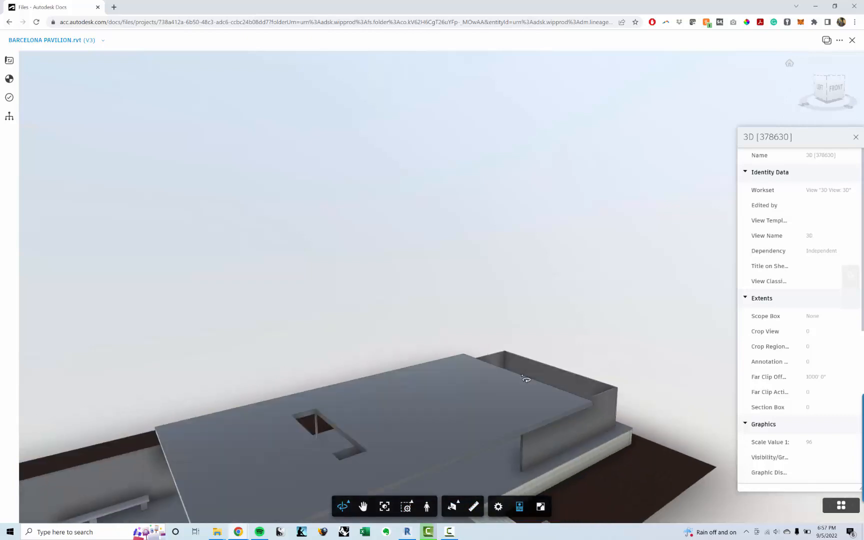
- Select the roof slab and review Basic Roof [372653] properties, including Area 3480.8 ft²
{"action": "left_click", "coordinate": [520, 389]}
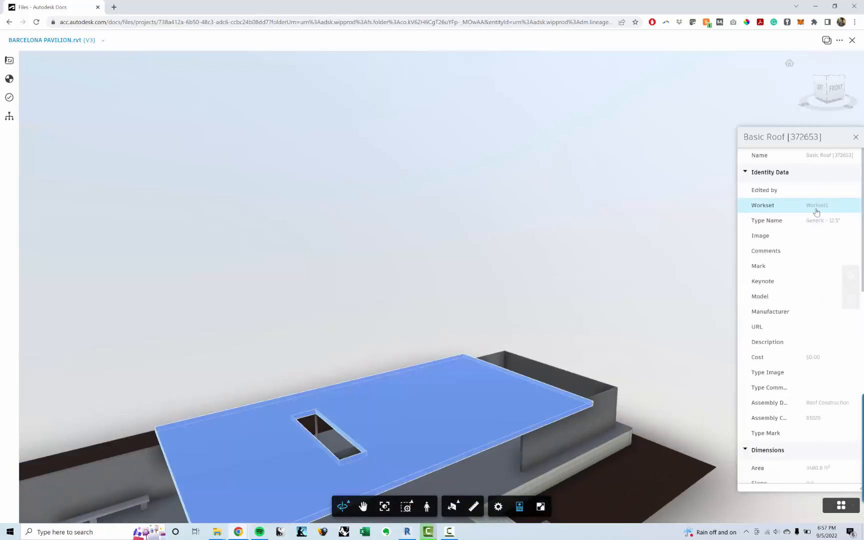
{"action": "left_click_drag", "start_coordinate": [790, 136], "coordinate": [737, 134]}
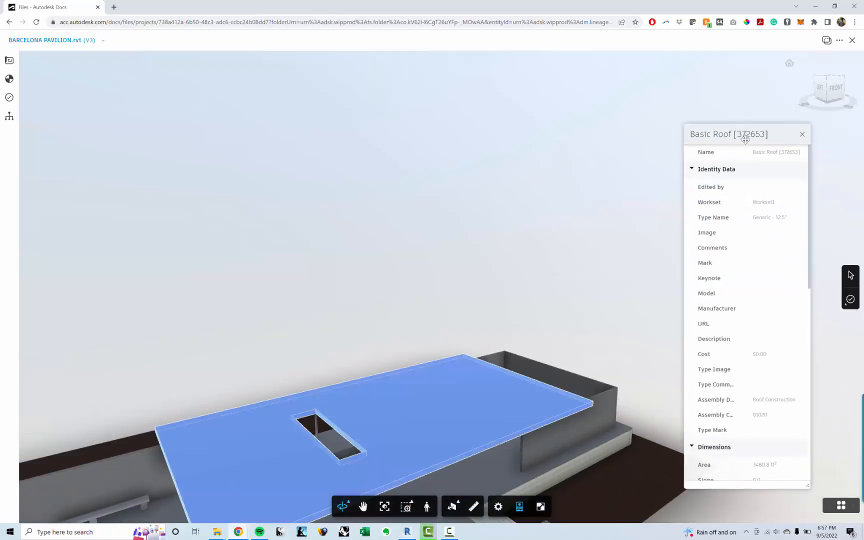
{"action": "scroll", "coordinate": [751, 300], "scroll_direction": "down", "scroll_amount": 9}
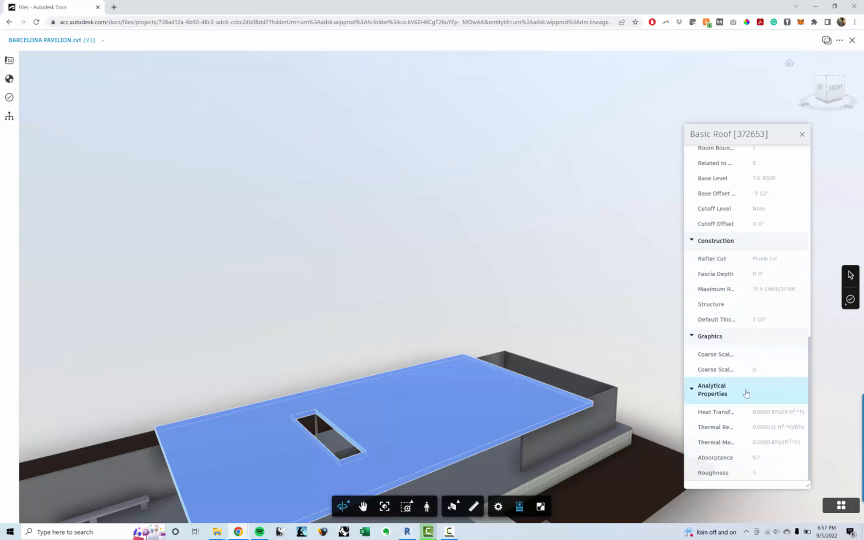
{"action": "scroll", "coordinate": [747, 392], "scroll_direction": "up", "scroll_amount": 3}
{"action": "scroll", "coordinate": [746, 392], "scroll_direction": "up", "scroll_amount": 5}
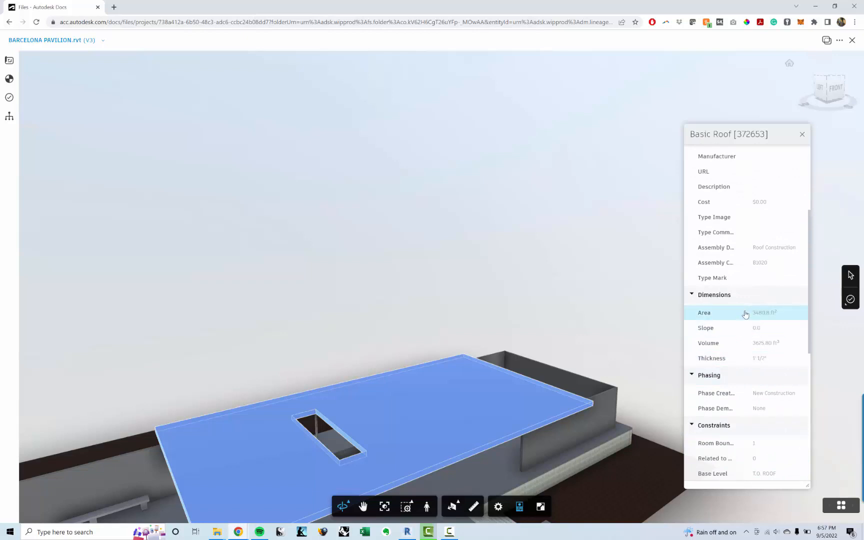
{"action": "scroll", "coordinate": [745, 314], "scroll_direction": "up", "scroll_amount": 3}
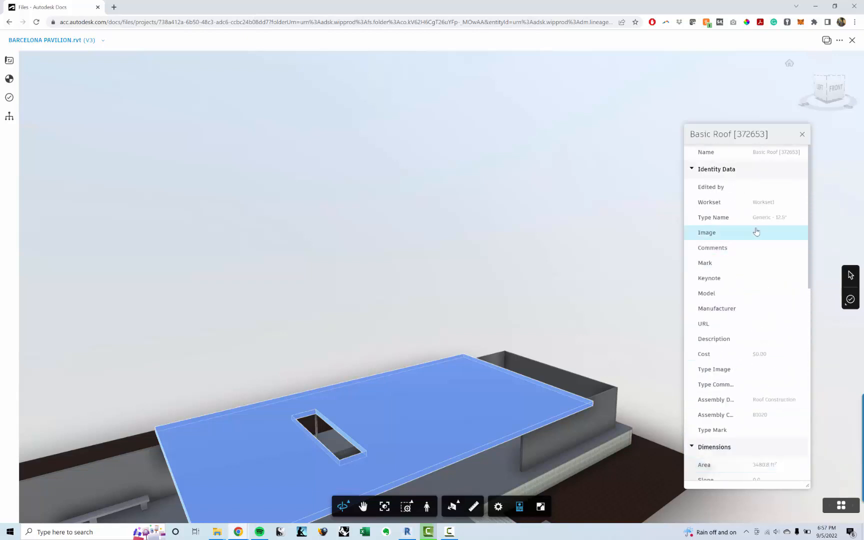
- Open the Model Browser from the sheets and views list and isolate stair Runs
{"action": "left_click", "coordinate": [8, 61]}
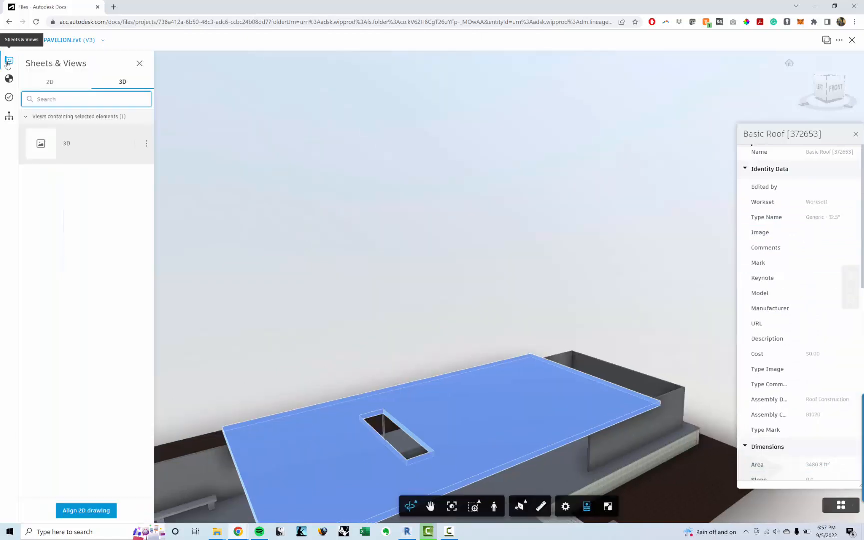
{"action": "left_click", "coordinate": [53, 83]}
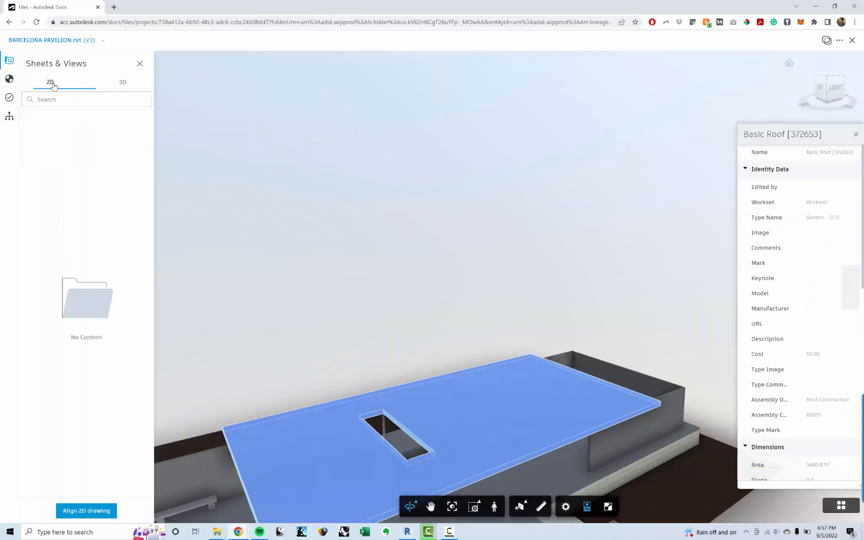
{"action": "left_click", "coordinate": [9, 119]}
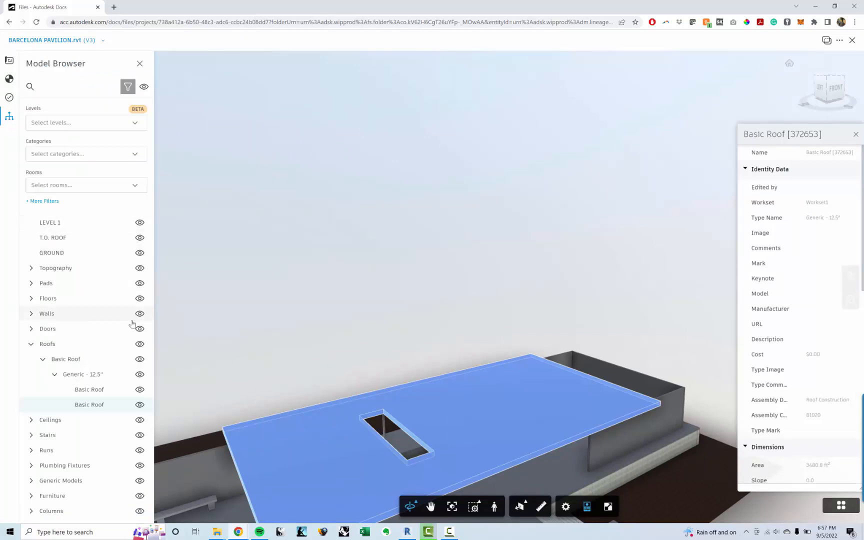
{"action": "left_click", "coordinate": [140, 450]}
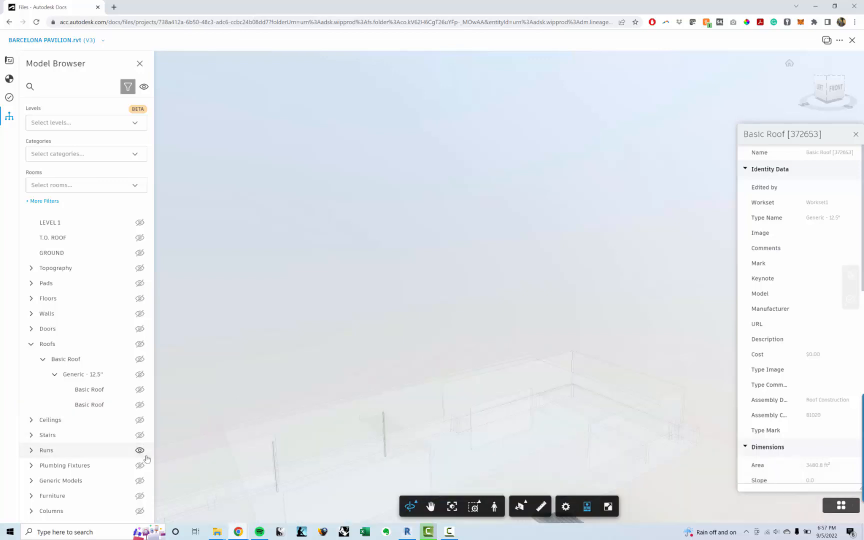
- Make roofs, doors, LEVEL 1, T.O. ROOF, ground, topography, pads and floors visible again
{"action": "left_click", "coordinate": [140, 344]}
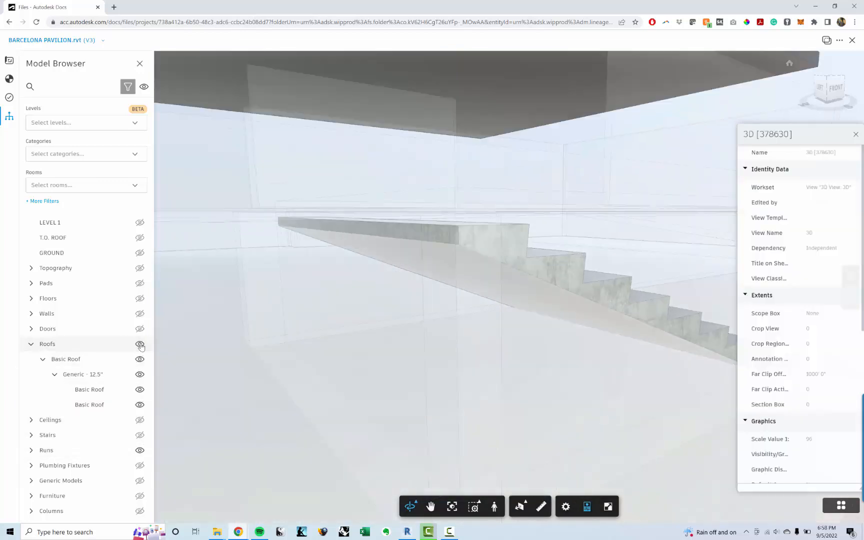
{"action": "left_click", "coordinate": [140, 344]}
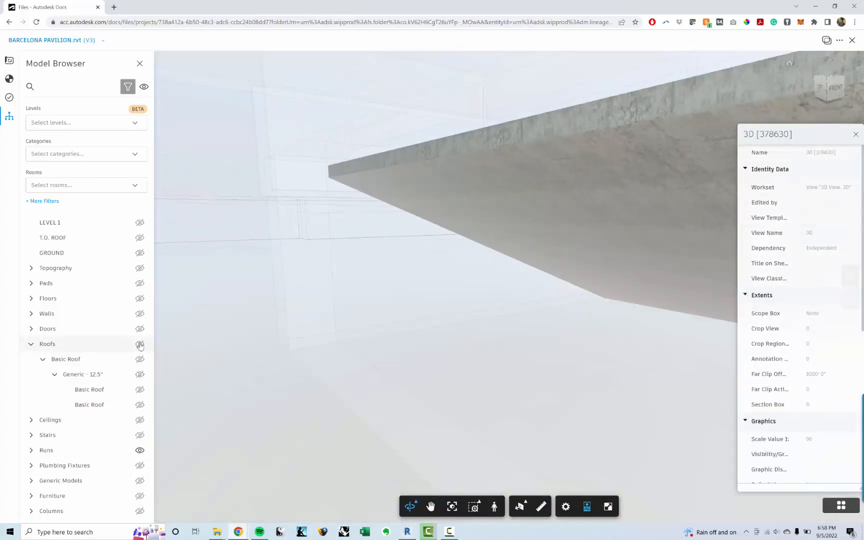
{"action": "left_click", "coordinate": [140, 344]}
{"action": "left_click", "coordinate": [140, 329]}
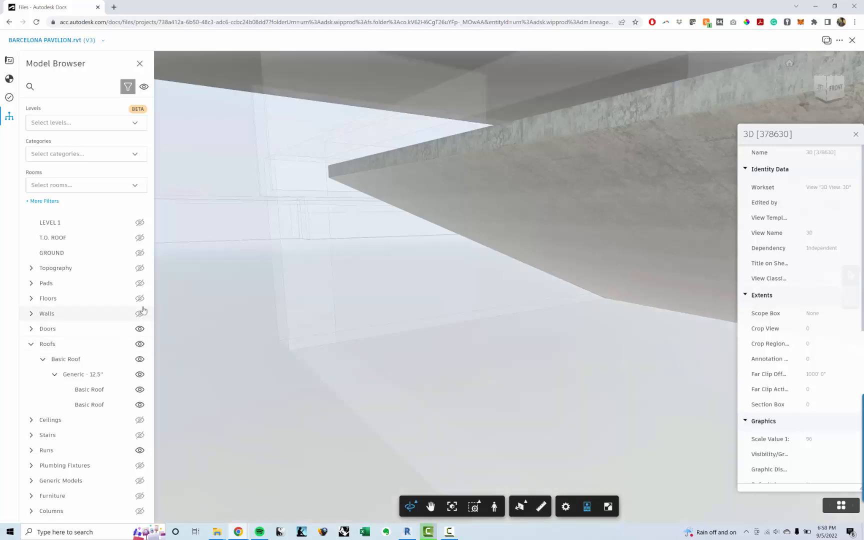
{"action": "left_click", "coordinate": [140, 222]}
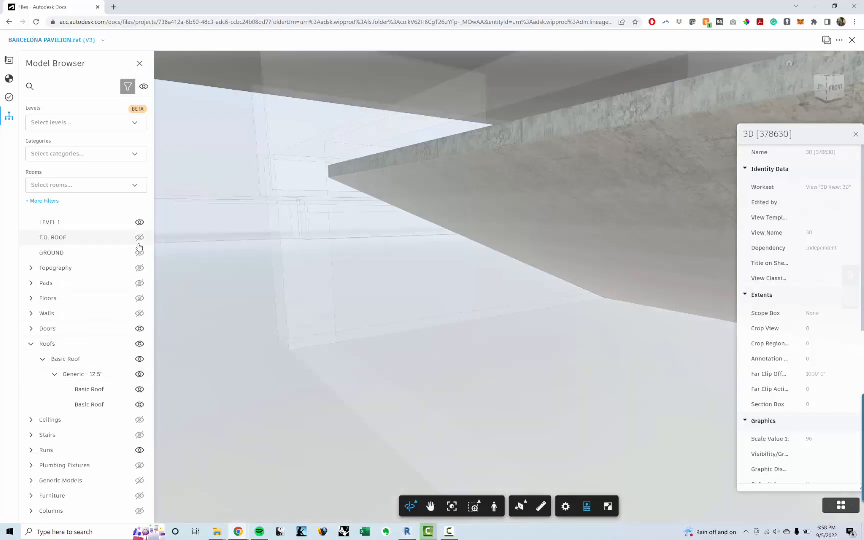
{"action": "left_click", "coordinate": [140, 237]}
{"action": "left_click", "coordinate": [140, 253]}
{"action": "left_click", "coordinate": [140, 268]}
{"action": "left_click", "coordinate": [140, 283]}
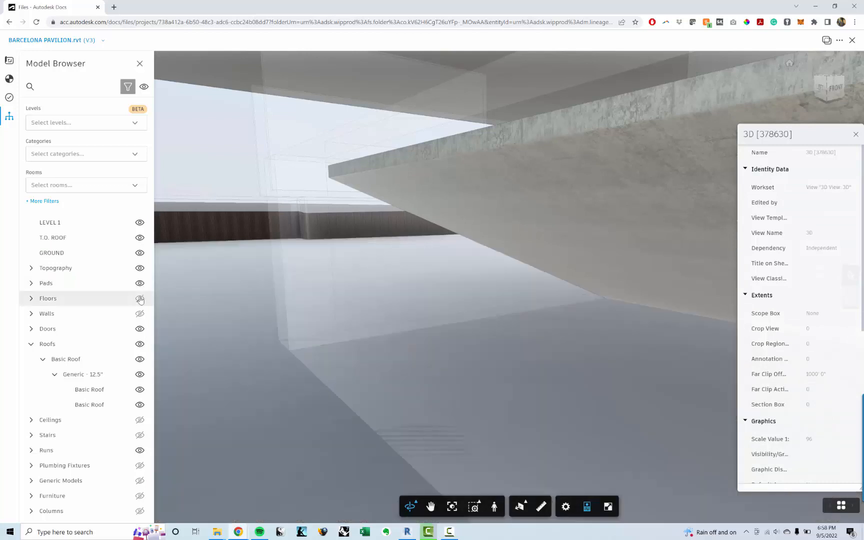
{"action": "left_click", "coordinate": [140, 298]}
- Show walls, ceilings, stairs, plumbing fixtures, generic models, furniture and columns, then close view properties
{"action": "left_click", "coordinate": [140, 313]}
{"action": "left_click", "coordinate": [140, 420]}
{"action": "left_click", "coordinate": [140, 435]}
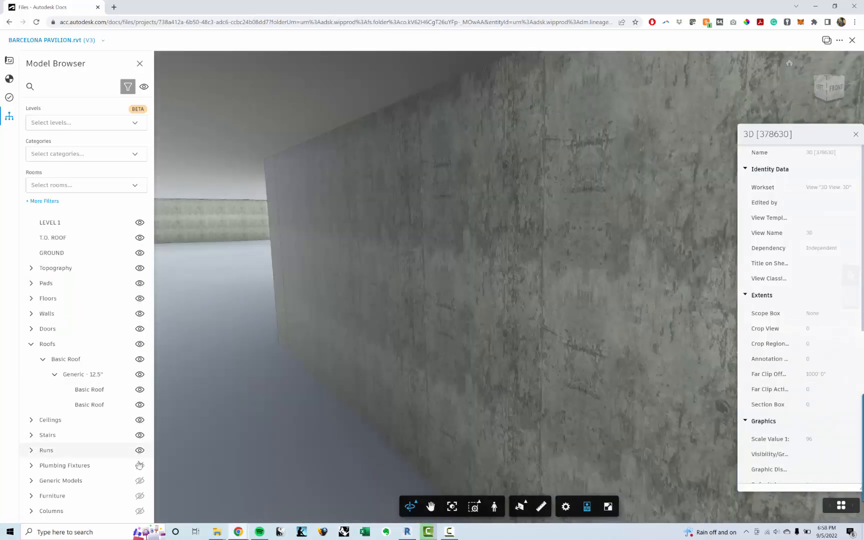
{"action": "left_click", "coordinate": [140, 465]}
{"action": "left_click", "coordinate": [140, 480]}
{"action": "left_click", "coordinate": [140, 496]}
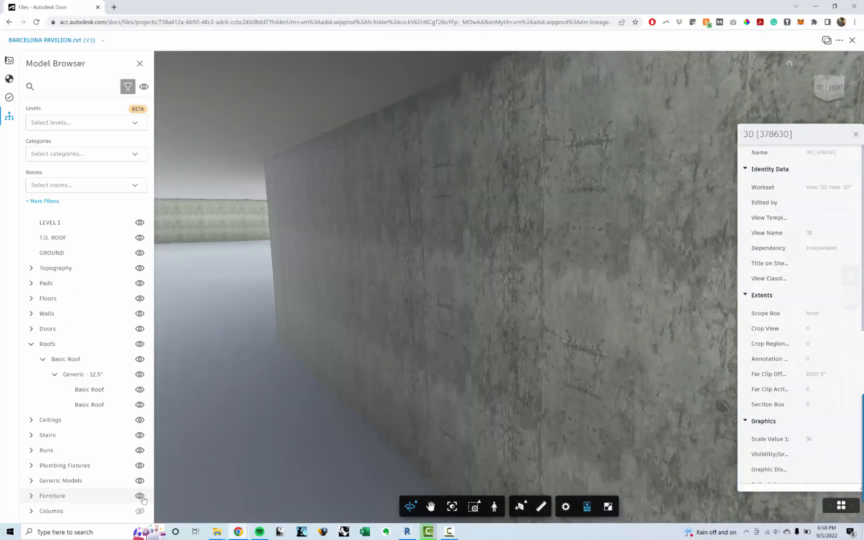
{"action": "left_click", "coordinate": [140, 511]}
{"action": "left_click_drag", "start_coordinate": [284, 282], "coordinate": [600, 270]}
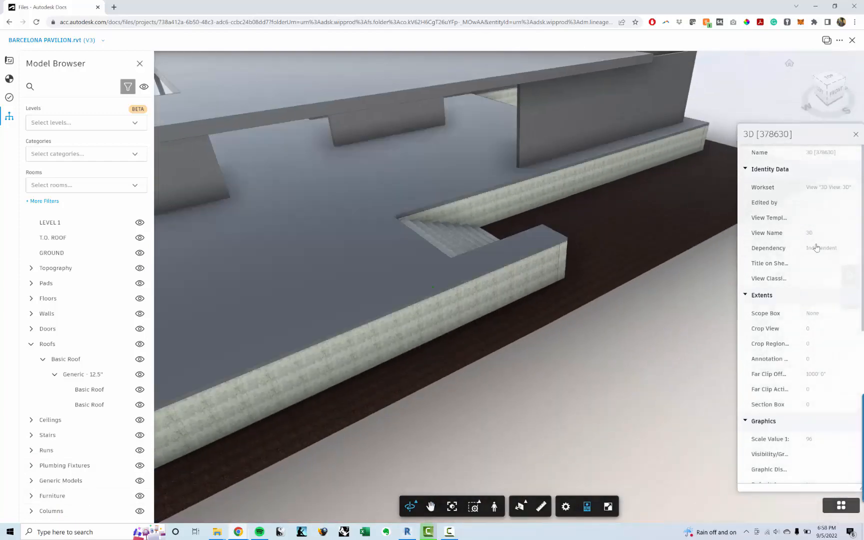
{"action": "left_click", "coordinate": [855, 135]}
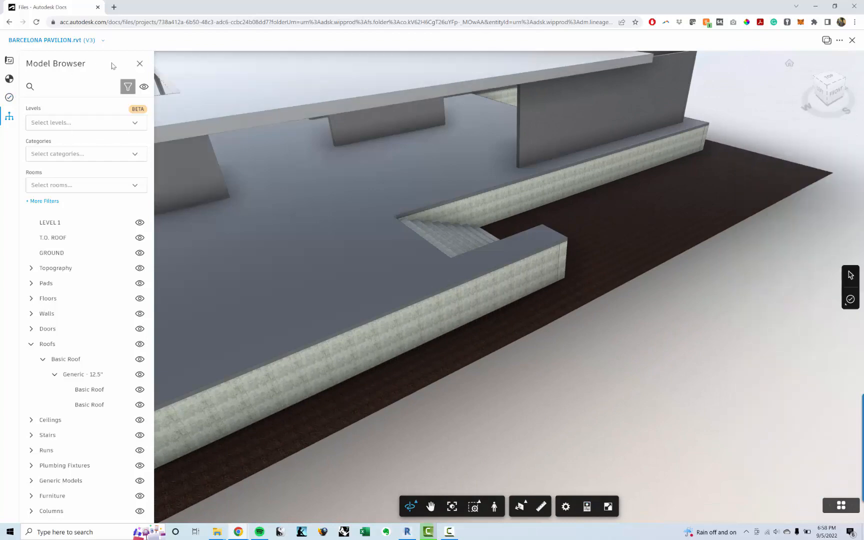
- Compare the 3D view with Document A at version v2 and Document B at v3
{"action": "left_click", "coordinate": [824, 42]}
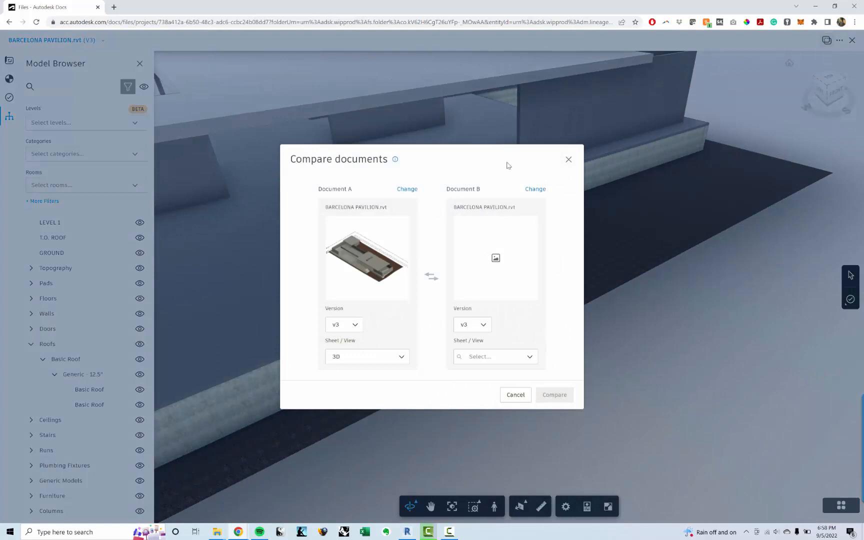
{"action": "left_click", "coordinate": [353, 331]}
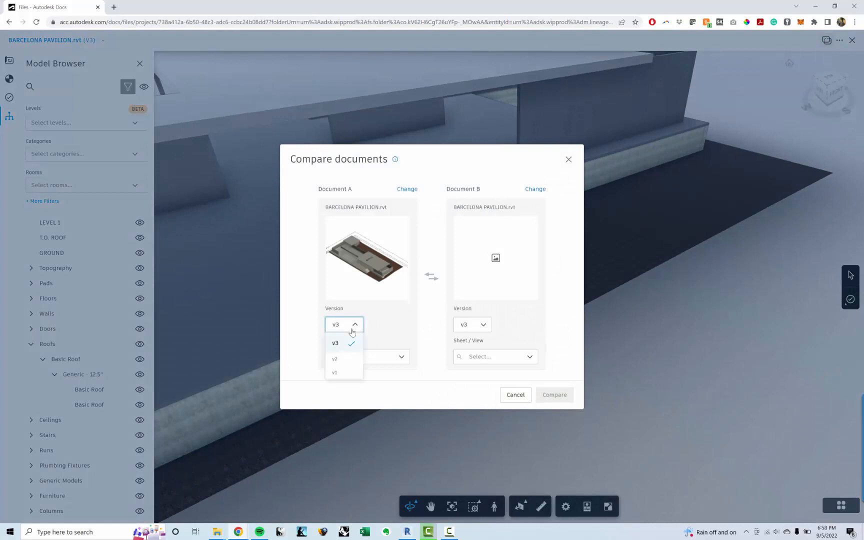
{"action": "left_click", "coordinate": [342, 374]}
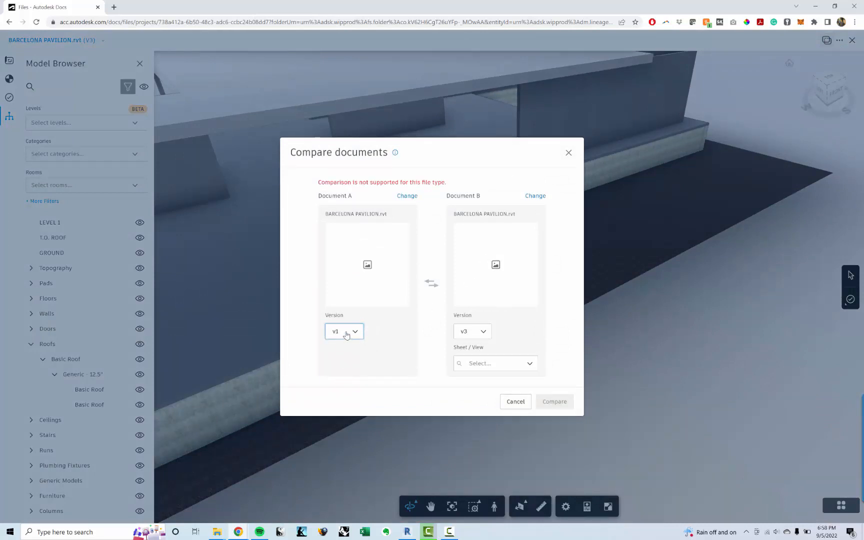
{"action": "left_click", "coordinate": [346, 335]}
{"action": "left_click", "coordinate": [343, 359]}
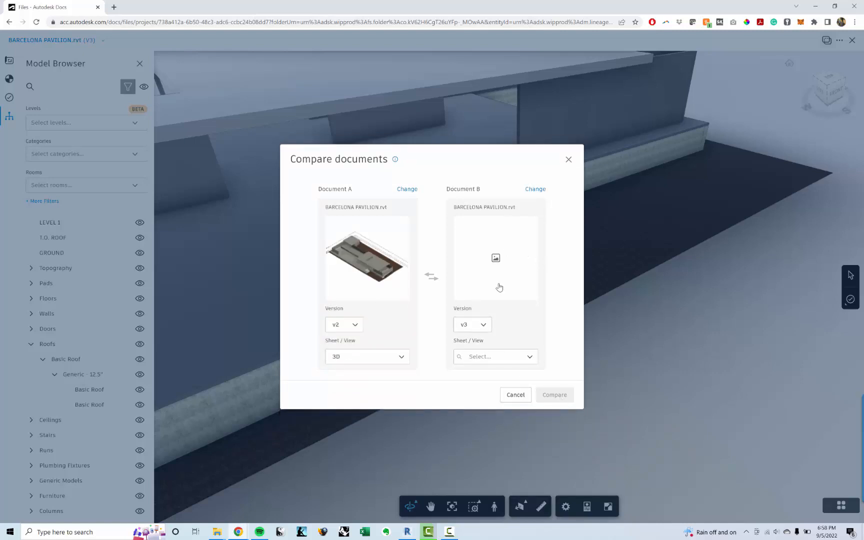
{"action": "left_click", "coordinate": [500, 264]}
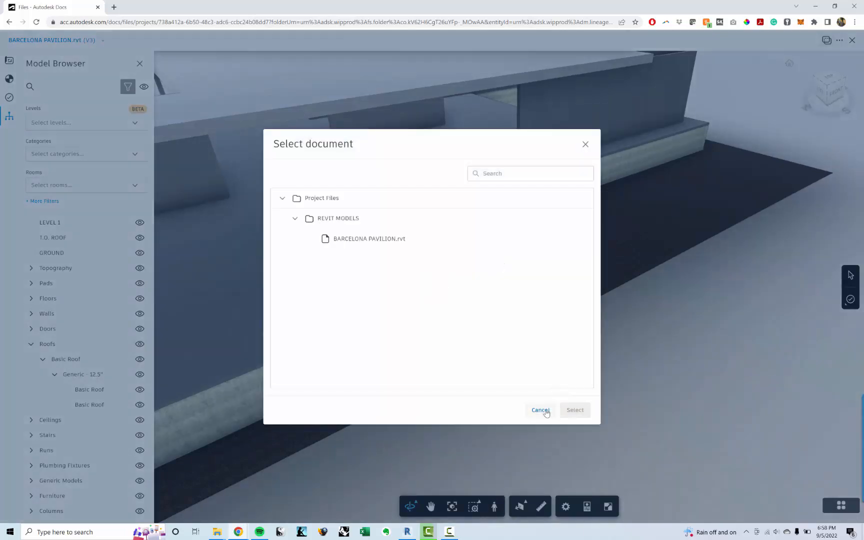
{"action": "left_click", "coordinate": [540, 410]}
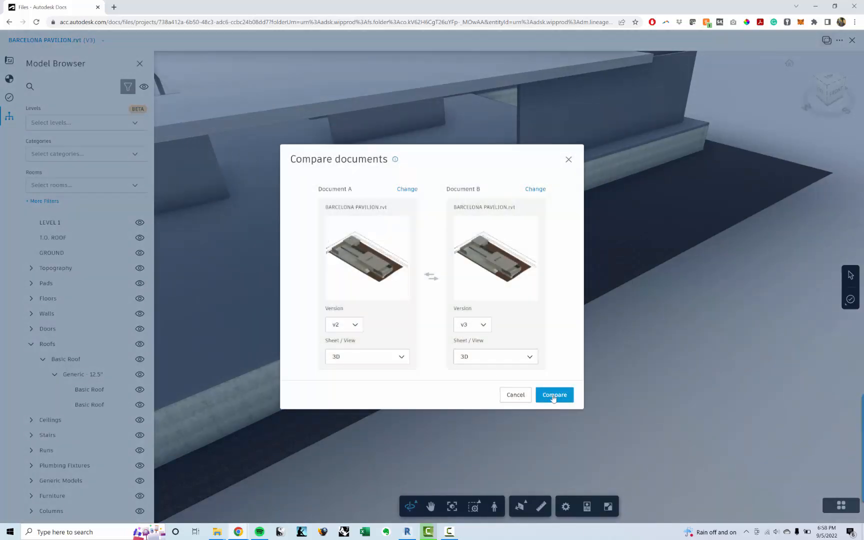
{"action": "left_click", "coordinate": [553, 398]}
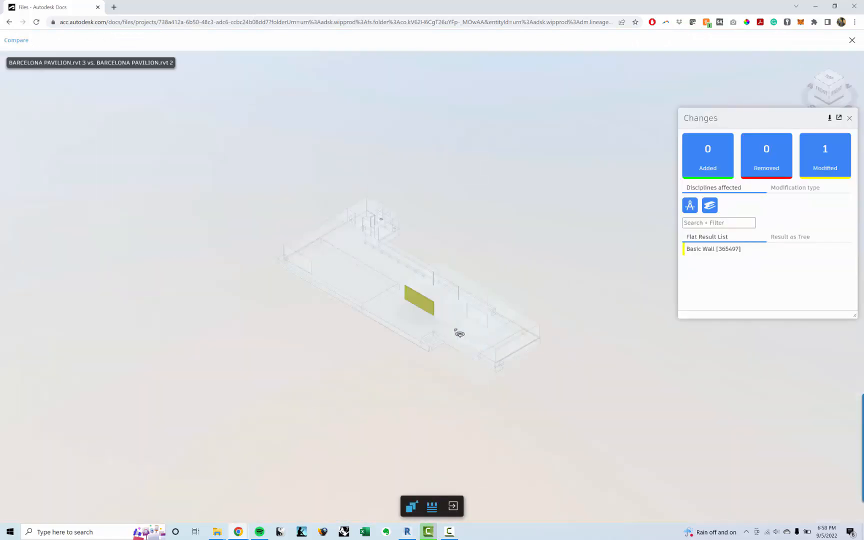
- Zoom and pan to frame the modified Basic Wall [365497] highlighted in yellow
{"action": "scroll", "coordinate": [403, 310], "scroll_direction": "up", "scroll_amount": 5}
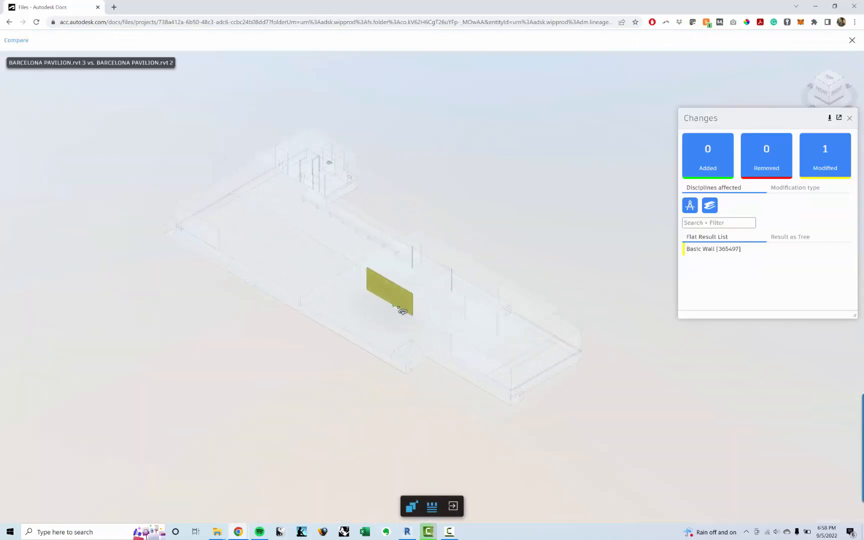
{"action": "scroll", "coordinate": [402, 311], "scroll_direction": "up", "scroll_amount": 5}
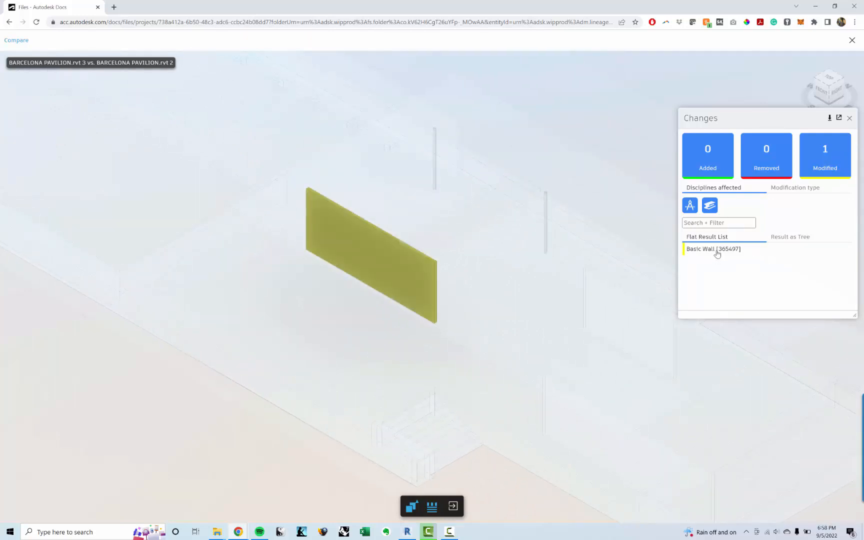
{"action": "scroll", "coordinate": [488, 250], "scroll_direction": "down", "scroll_amount": 3}
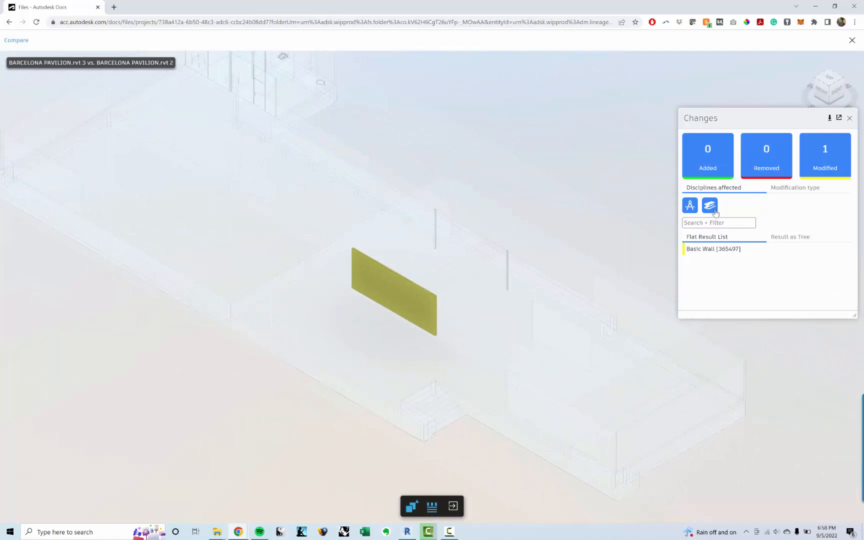
{"action": "scroll", "coordinate": [507, 291], "scroll_direction": "down", "scroll_amount": 5}
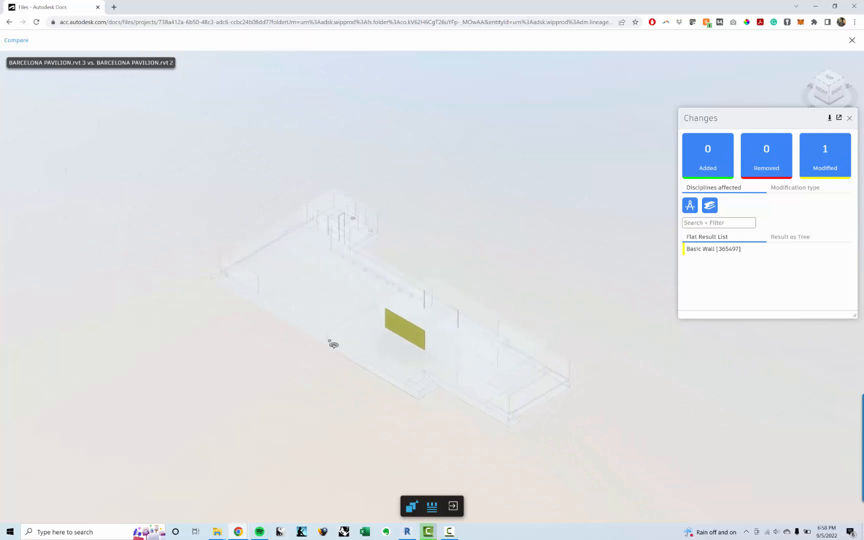
{"action": "scroll", "coordinate": [333, 345], "scroll_direction": "up", "scroll_amount": 3}
{"action": "middle_click_drag", "start_coordinate": [424, 347], "coordinate": [386, 343]}
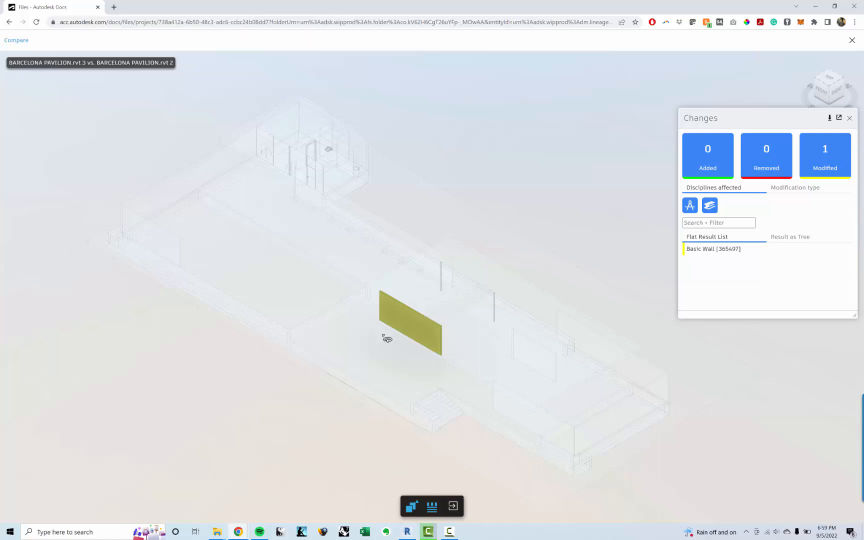
{"action": "middle_click_drag", "start_coordinate": [477, 201], "coordinate": [465, 212]}
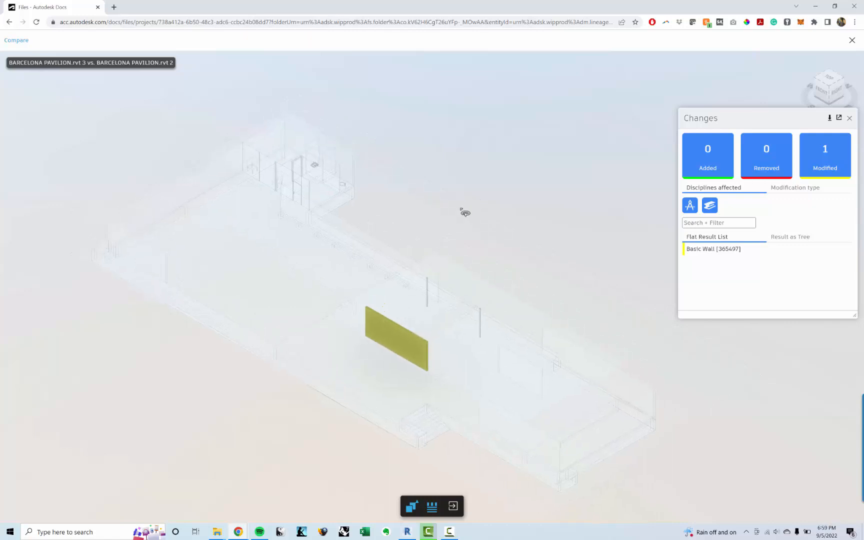
{"action": "middle_click_drag", "start_coordinate": [445, 331], "coordinate": [438, 313]}
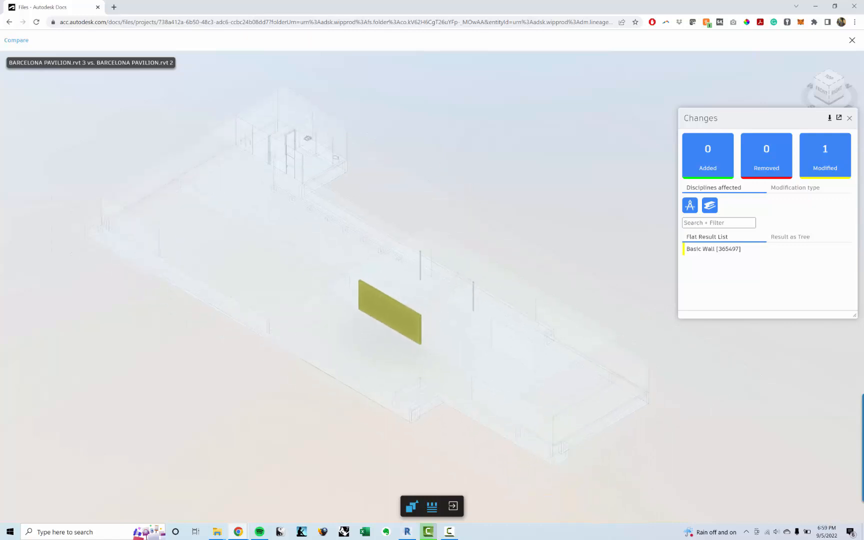